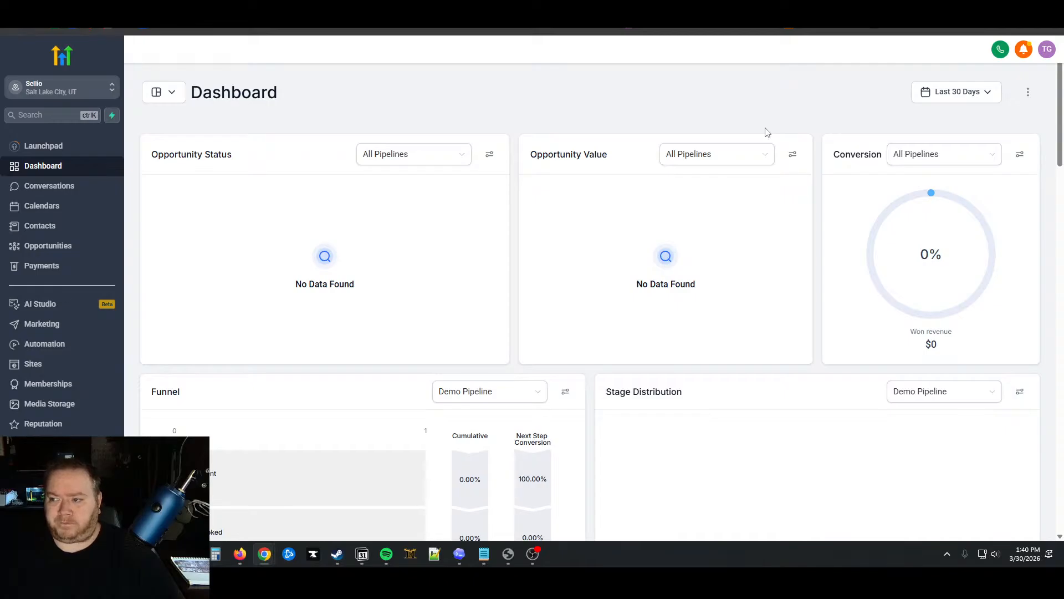
Scroll the Sellio CRM dashboard down and back up before moving to the Bella Vista listing
{"action": "scroll", "coordinate": [584, 348], "scroll_direction": "down", "scroll_amount": 4}
{"action": "scroll", "coordinate": [584, 348], "scroll_direction": "up", "scroll_amount": 4}
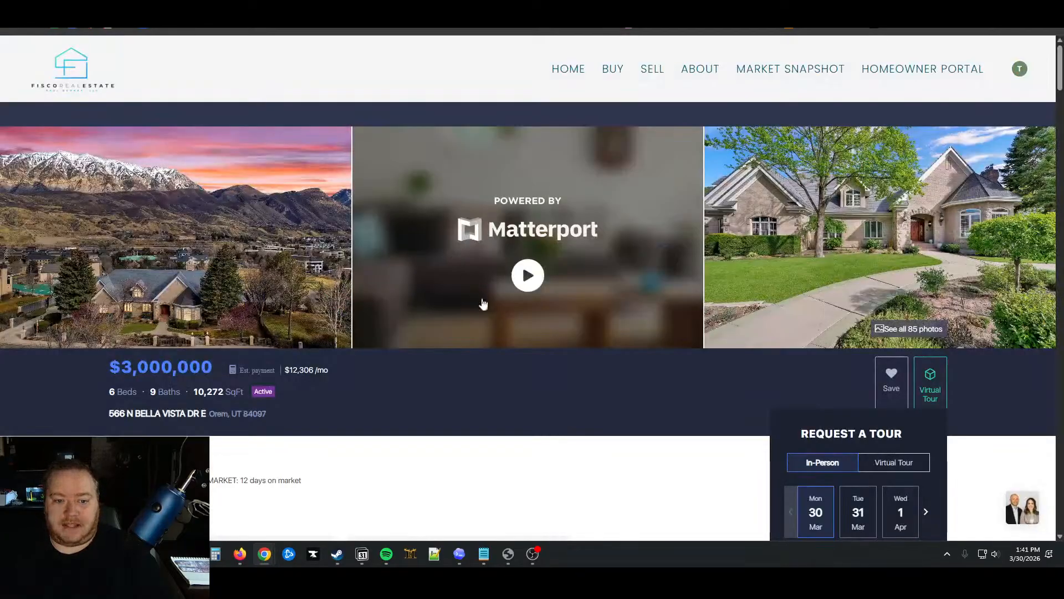
Review the $3,000,000 listing's key details, description, location and exterior, then return to the CRM dashboard
{"action": "scroll", "coordinate": [433, 430], "scroll_direction": "down", "scroll_amount": 3}
{"action": "left_click_drag", "start_coordinate": [110, 256], "coordinate": [235, 287]}
{"action": "left_click", "coordinate": [235, 287]}
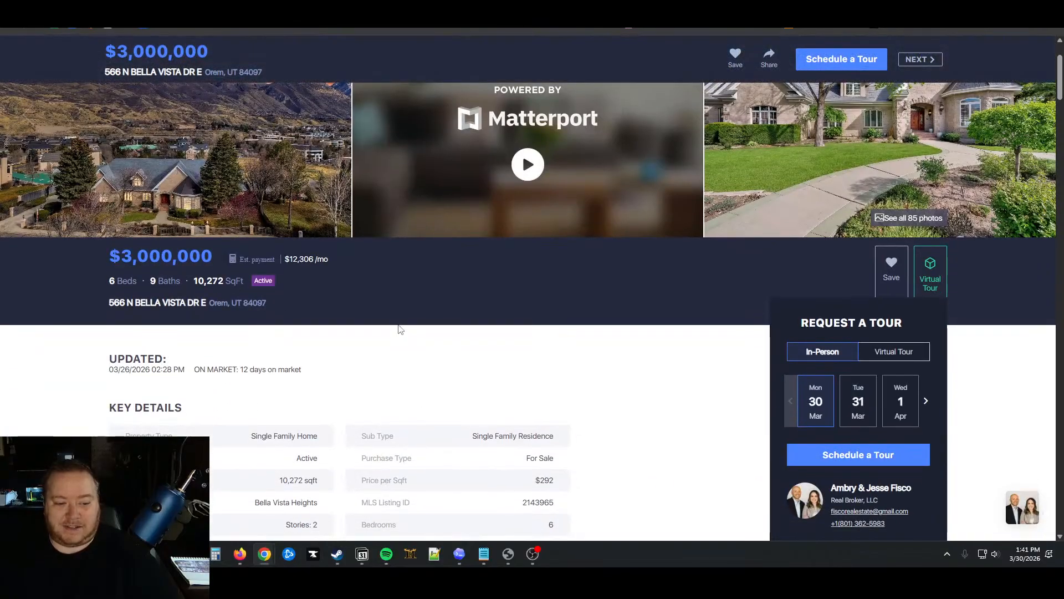
{"action": "scroll", "coordinate": [509, 336], "scroll_direction": "down", "scroll_amount": 8}
{"action": "scroll", "coordinate": [511, 332], "scroll_direction": "down", "scroll_amount": 15}
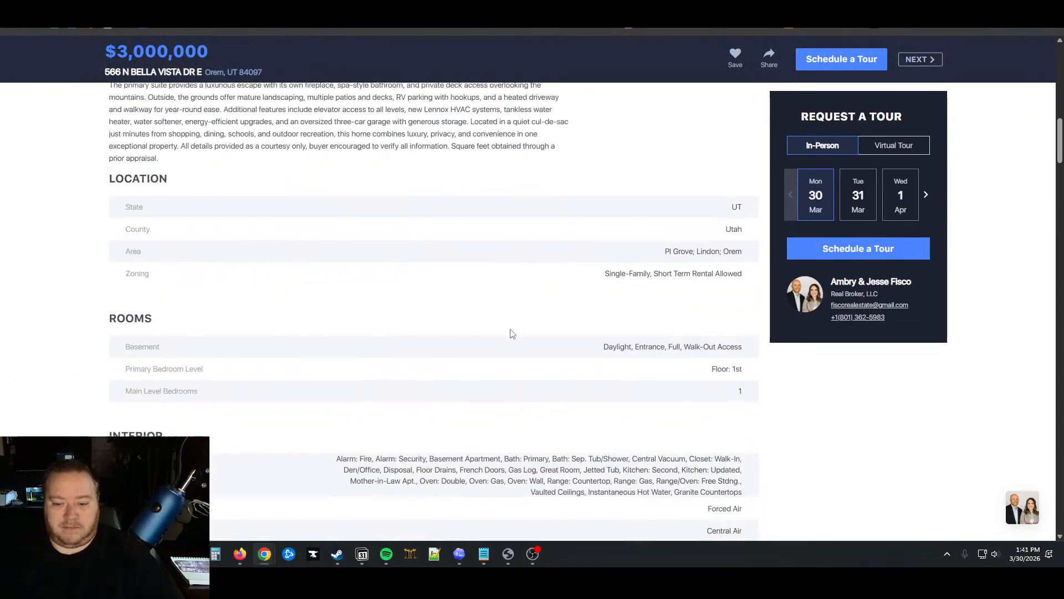
{"action": "scroll", "coordinate": [511, 332], "scroll_direction": "up", "scroll_amount": 20}
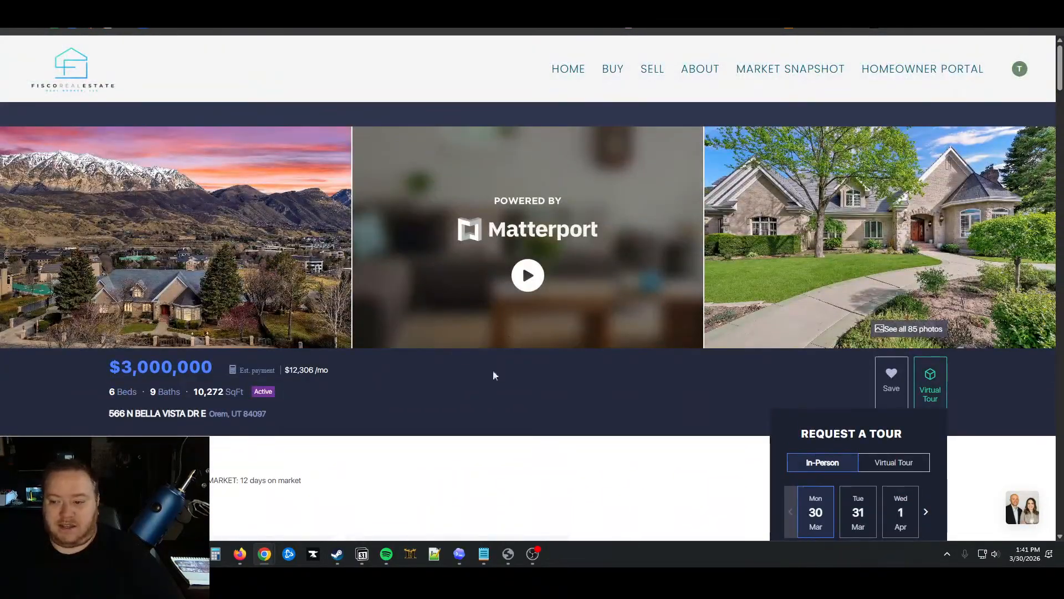
{"action": "scroll", "coordinate": [525, 431], "scroll_direction": "down", "scroll_amount": 5}
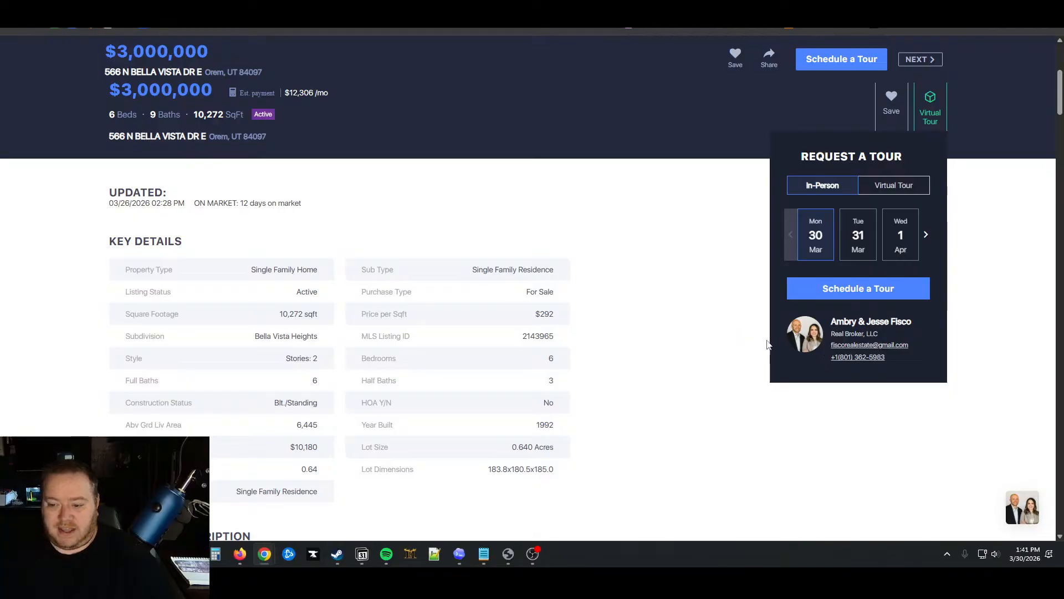
{"action": "scroll", "coordinate": [689, 386], "scroll_direction": "down", "scroll_amount": 8}
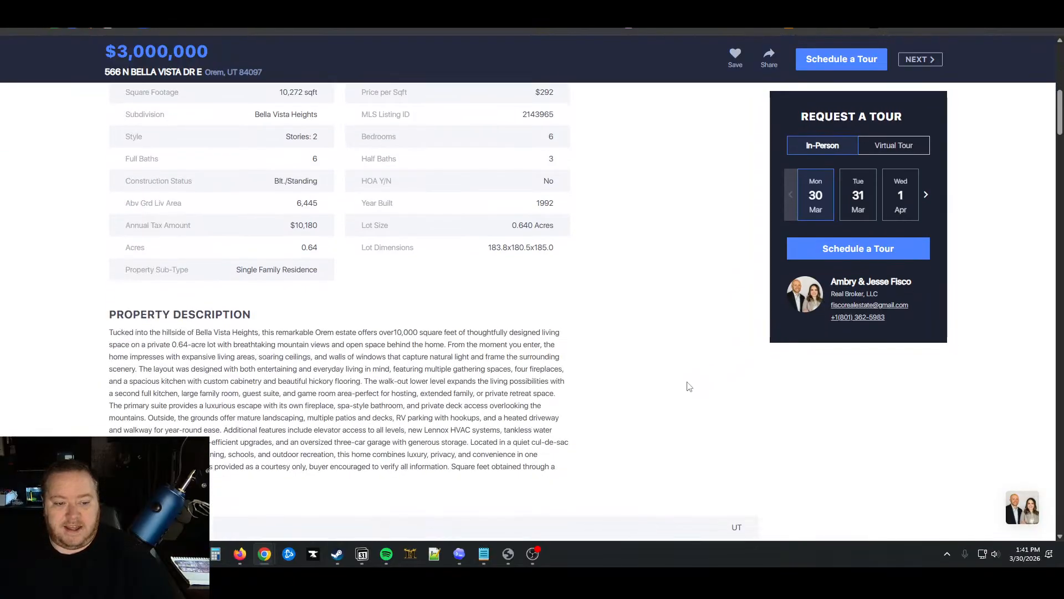
{"action": "scroll", "coordinate": [689, 387], "scroll_direction": "down", "scroll_amount": 11}
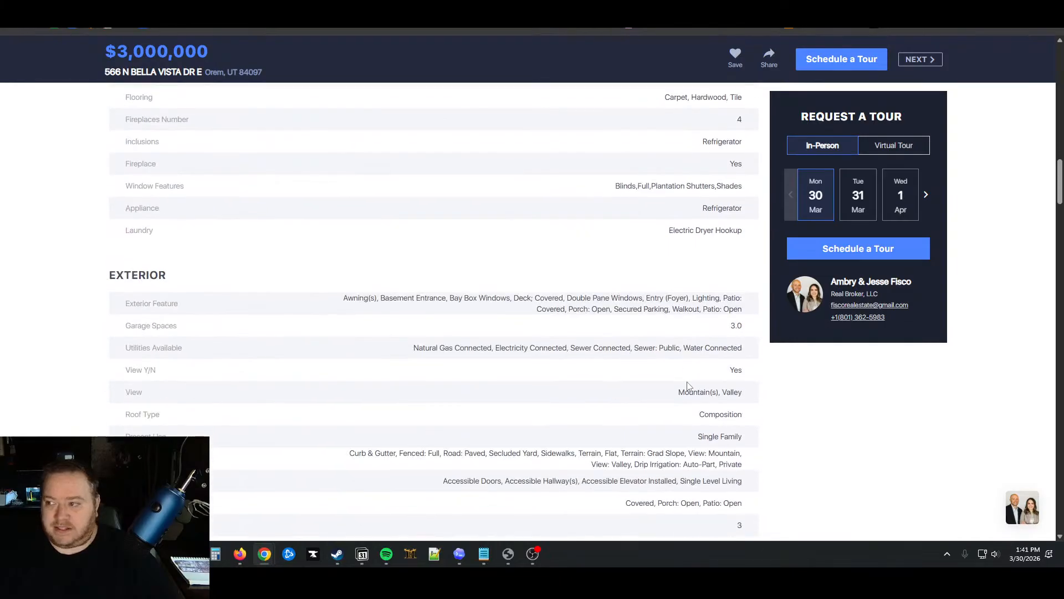
{"action": "scroll", "coordinate": [689, 387], "scroll_direction": "up", "scroll_amount": 18}
{"action": "scroll", "coordinate": [689, 387], "scroll_direction": "up", "scroll_amount": 6}
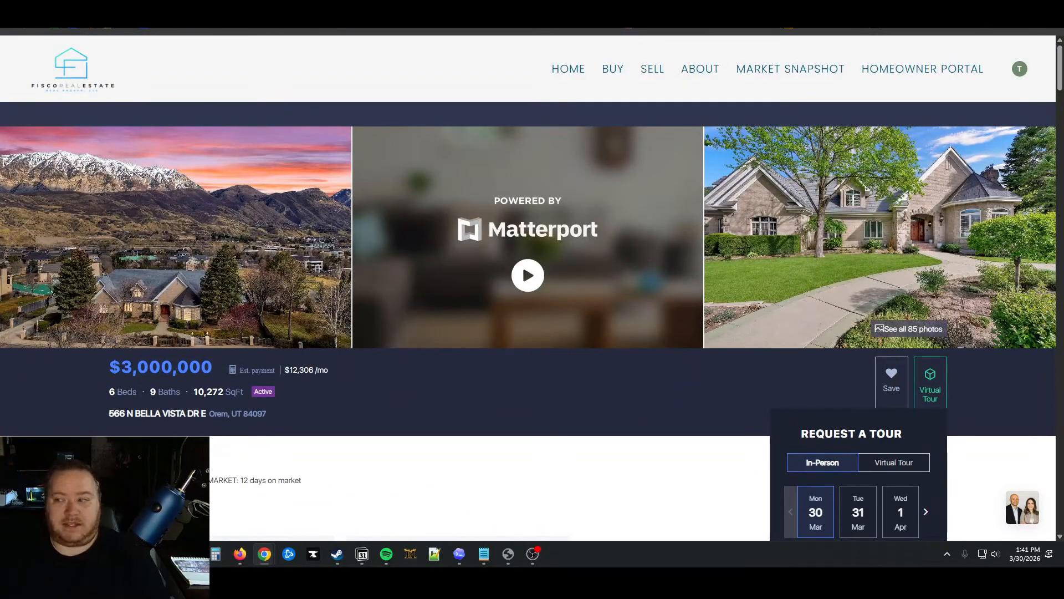
{"action": "left_click", "coordinate": [105, 2]}
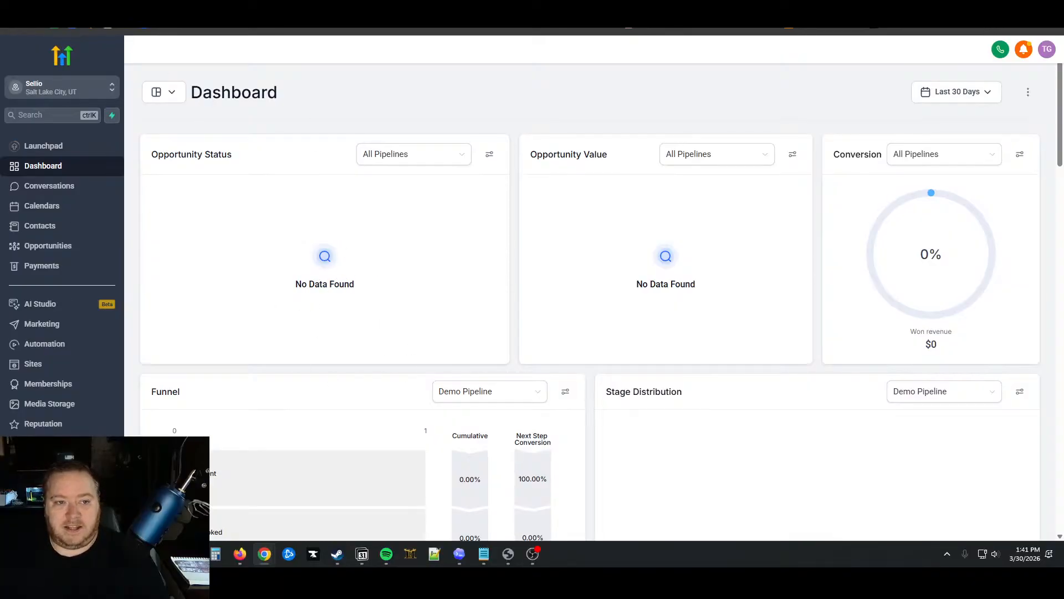
Glance at Funnel Forge's Orem Listing Offer Analysis step, then return to the Bella Vista listing
{"action": "left_click", "coordinate": [177, 3]}
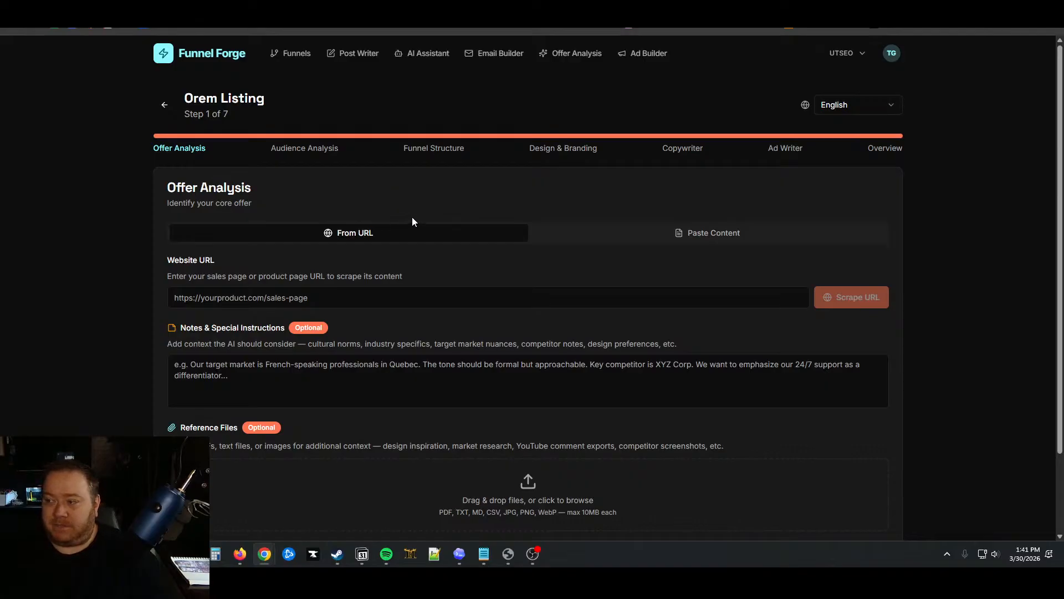
{"action": "left_click", "coordinate": [336, 2]}
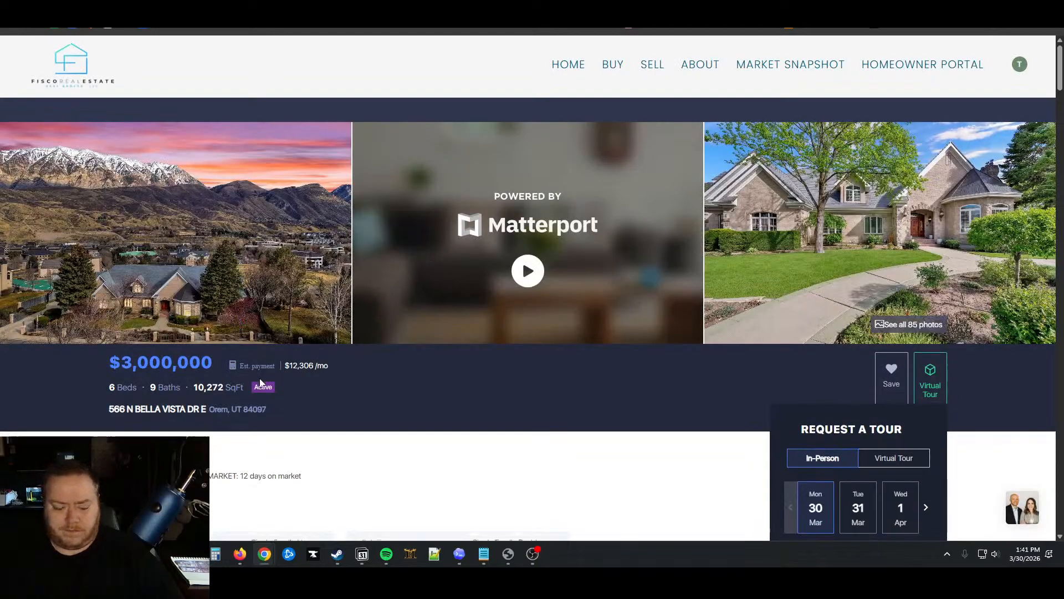
Scroll through the Bella Vista listing page to find where the text to copy begins
{"action": "scroll", "coordinate": [283, 370], "scroll_direction": "down", "scroll_amount": 3}
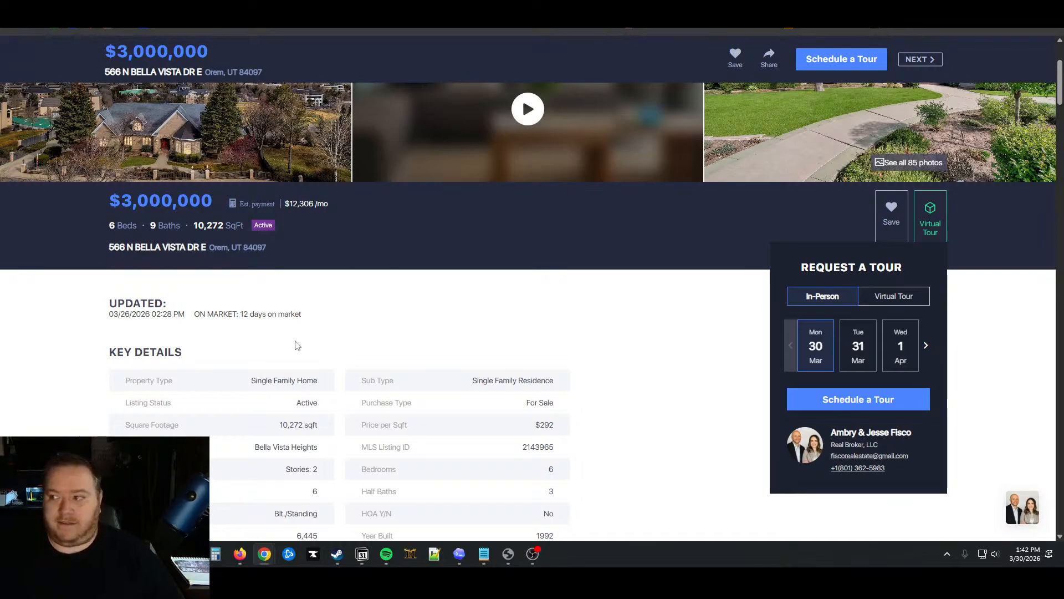
{"action": "scroll", "coordinate": [295, 345], "scroll_direction": "down", "scroll_amount": 8}
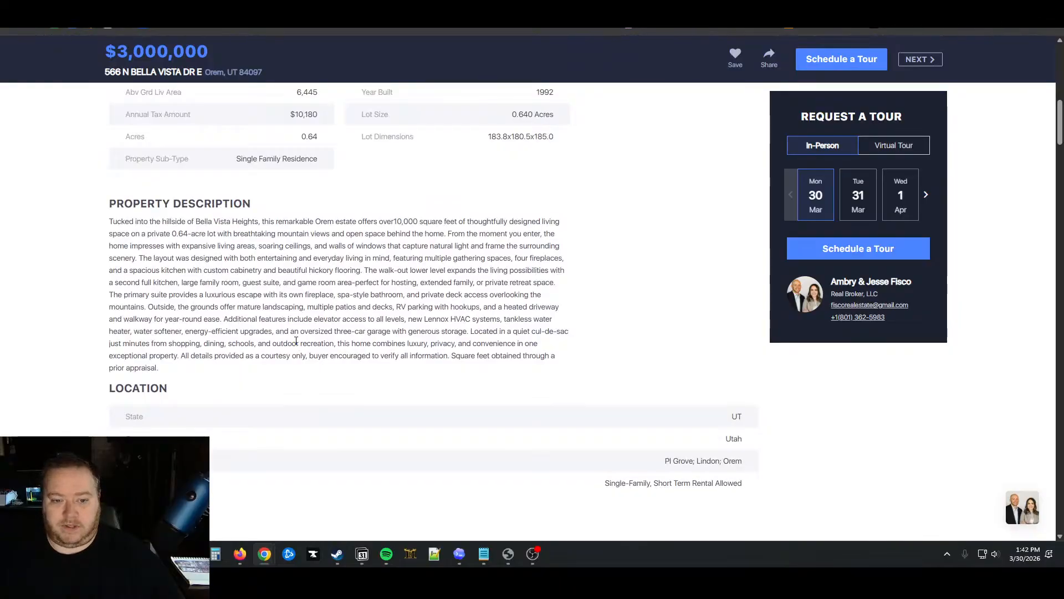
{"action": "scroll", "coordinate": [295, 338], "scroll_direction": "up", "scroll_amount": 11}
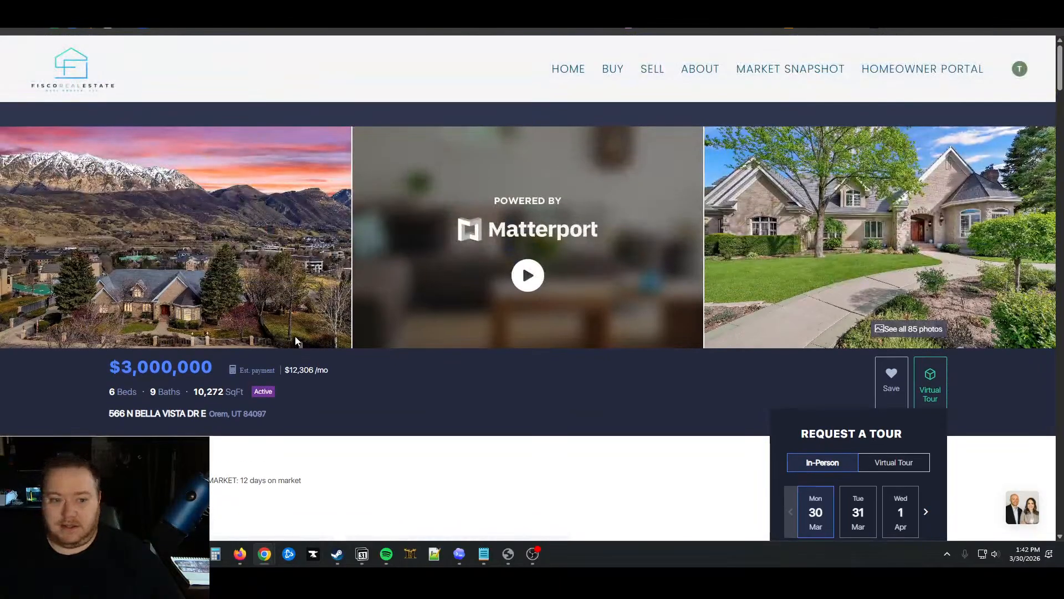
{"action": "scroll", "coordinate": [296, 336], "scroll_direction": "down", "scroll_amount": 5}
{"action": "scroll", "coordinate": [85, 294], "scroll_direction": "up", "scroll_amount": 1}
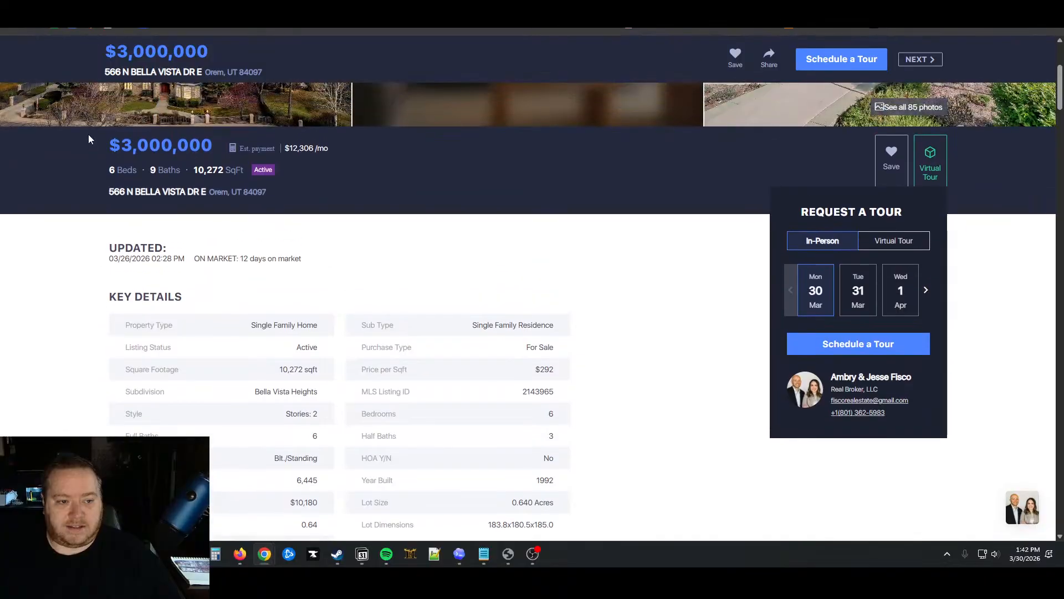
Select the listing text from the price down to Property History, then return to Funnel Forge
{"action": "left_click_drag", "start_coordinate": [88, 142], "coordinate": [861, 271]}
{"action": "scroll", "coordinate": [428, 475], "scroll_direction": "down", "scroll_amount": 10}
{"action": "scroll", "coordinate": [434, 466], "scroll_direction": "down", "scroll_amount": 20}
{"action": "scroll", "coordinate": [477, 418], "scroll_direction": "down", "scroll_amount": 10}
{"action": "scroll", "coordinate": [986, 340], "scroll_direction": "down", "scroll_amount": 4}
{"action": "scroll", "coordinate": [979, 320], "scroll_direction": "up", "scroll_amount": 7}
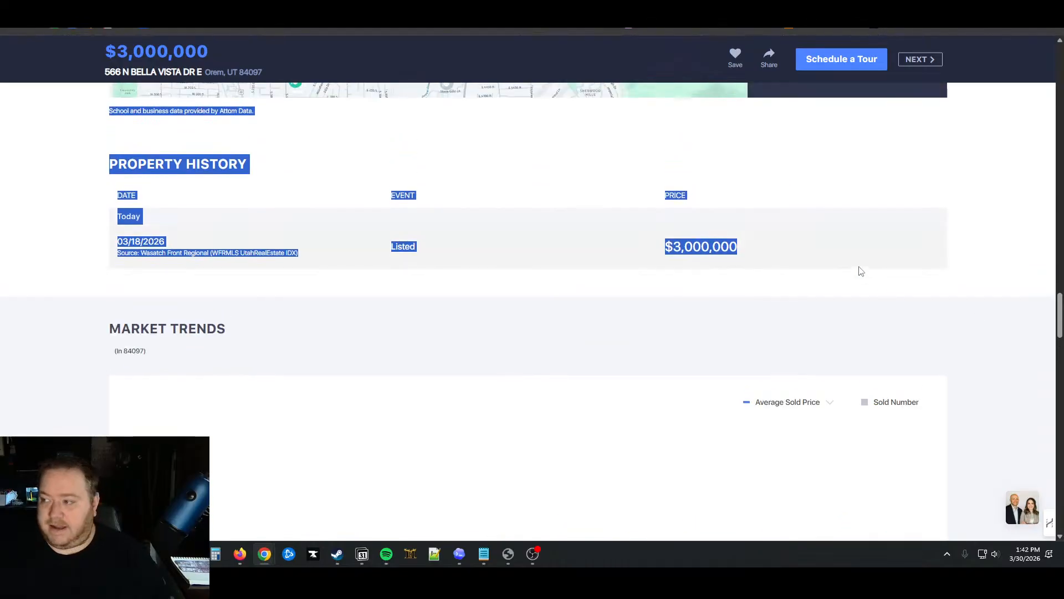
{"action": "left_click", "coordinate": [70, 5]}
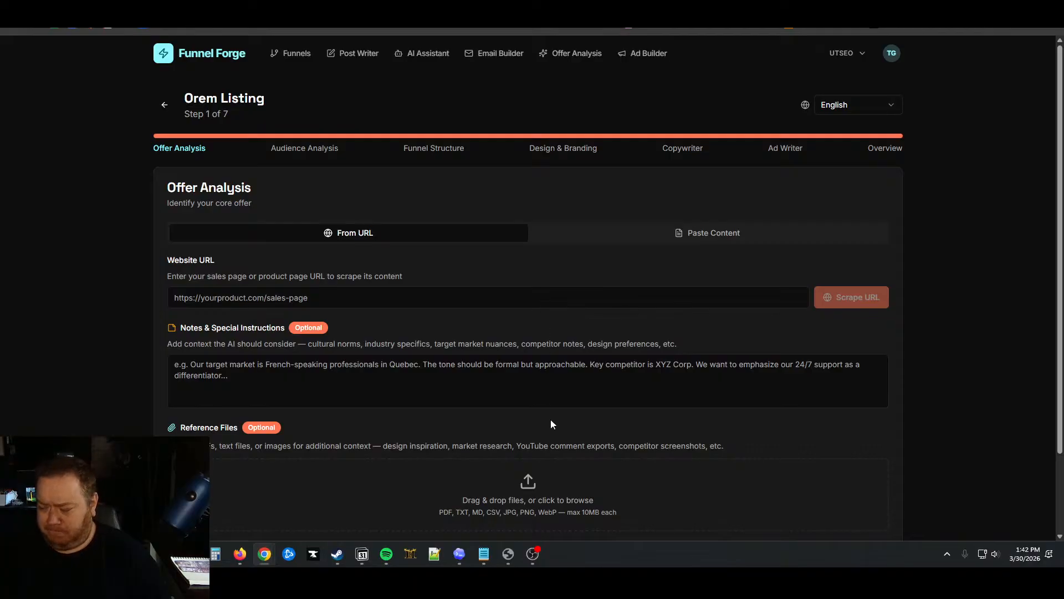
Paste the copied listing into the Offer Description and run Analyze Offer
{"action": "left_click", "coordinate": [680, 238]}
{"action": "left_click", "coordinate": [401, 330]}
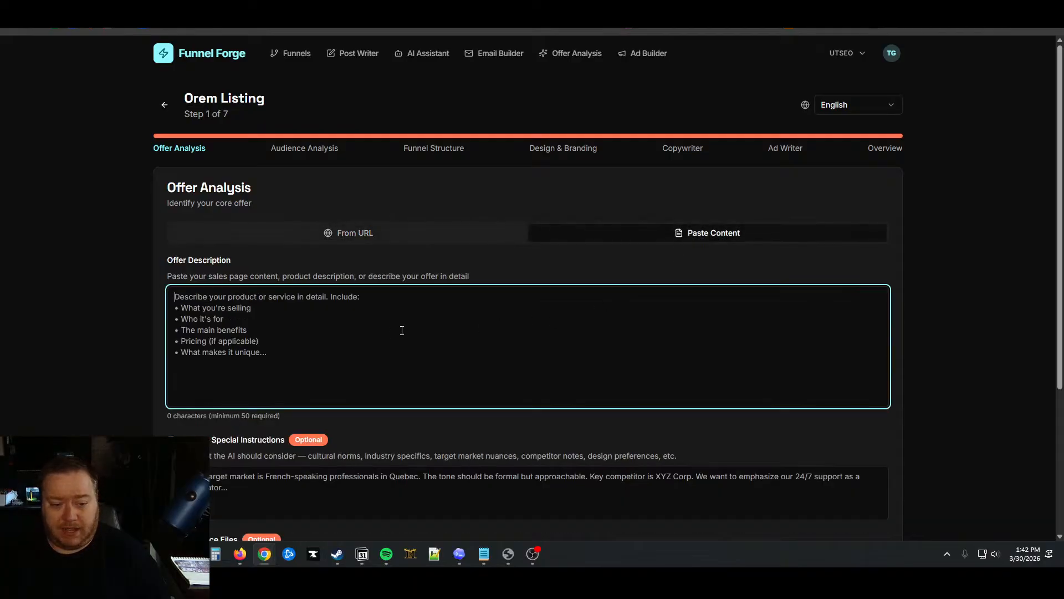
{"action": "key", "text": "ctrl+v"}
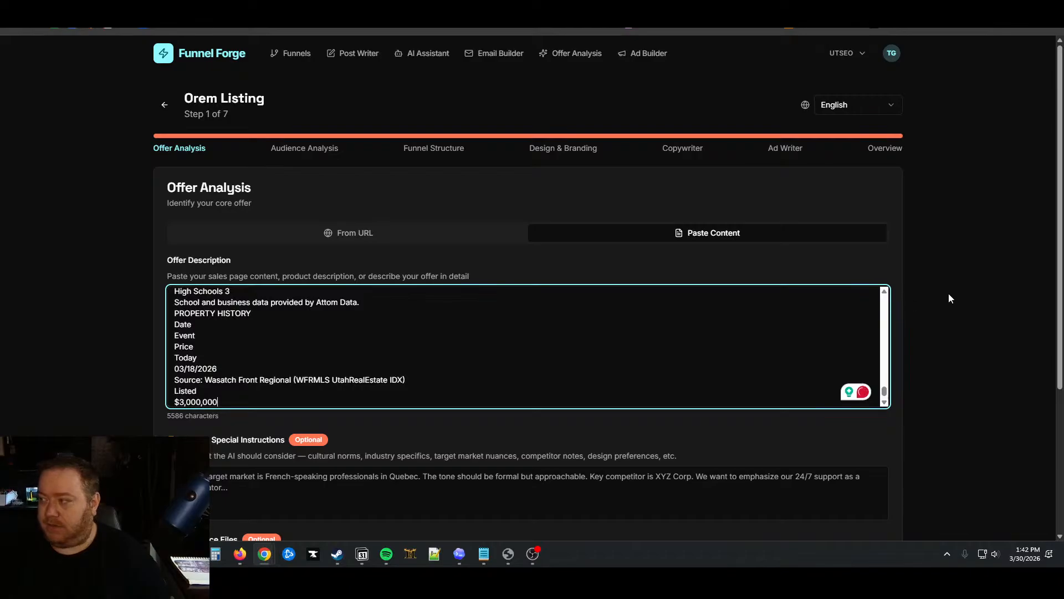
{"action": "left_click", "coordinate": [964, 272]}
{"action": "scroll", "coordinate": [960, 271], "scroll_direction": "down", "scroll_amount": 3}
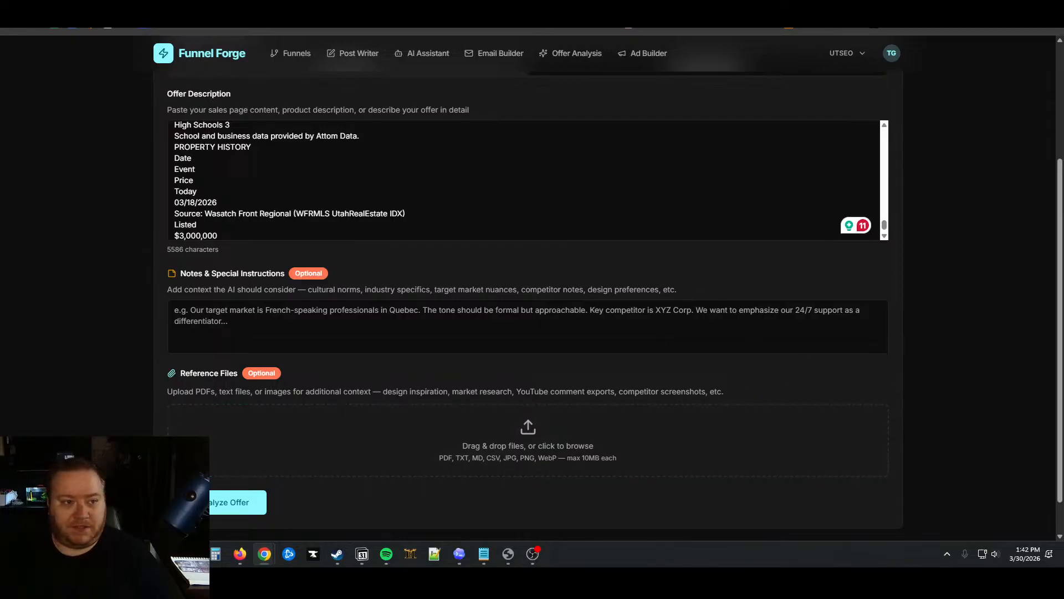
{"action": "left_click", "coordinate": [226, 503]}
Tile Funnel Forge beside the dashboard, review the Analysis Results, then maximize the dashboard
{"action": "left_click_drag", "start_coordinate": [83, 1], "coordinate": [1, 33]}
{"action": "left_click", "coordinate": [630, 67]}
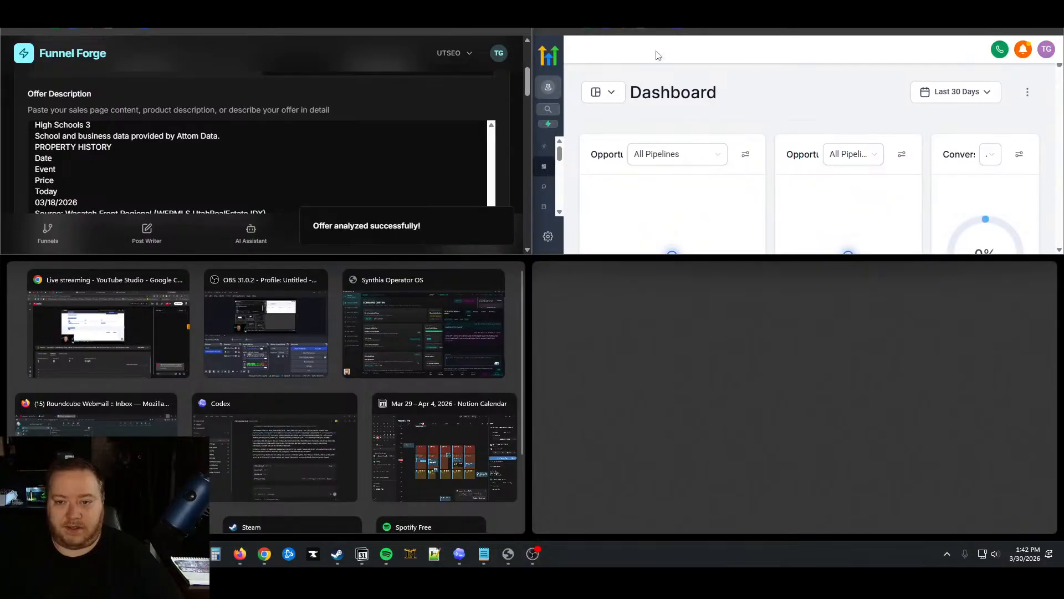
{"action": "key", "text": "Escape"}
{"action": "left_click_drag", "start_coordinate": [741, 255], "coordinate": [713, 540]}
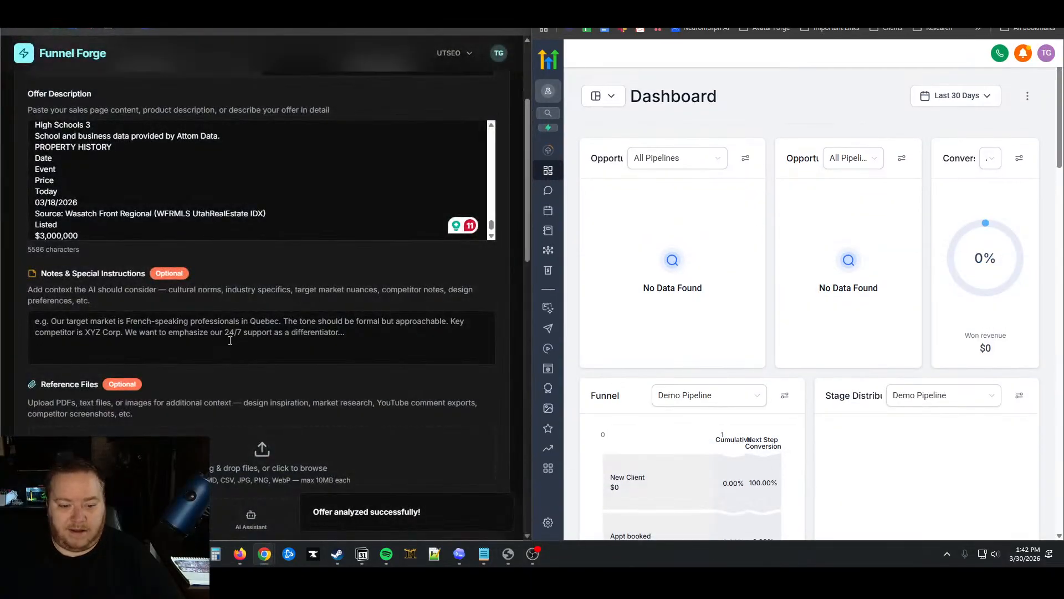
{"action": "scroll", "coordinate": [286, 389], "scroll_direction": "down", "scroll_amount": 5}
{"action": "scroll", "coordinate": [286, 388], "scroll_direction": "down", "scroll_amount": 3}
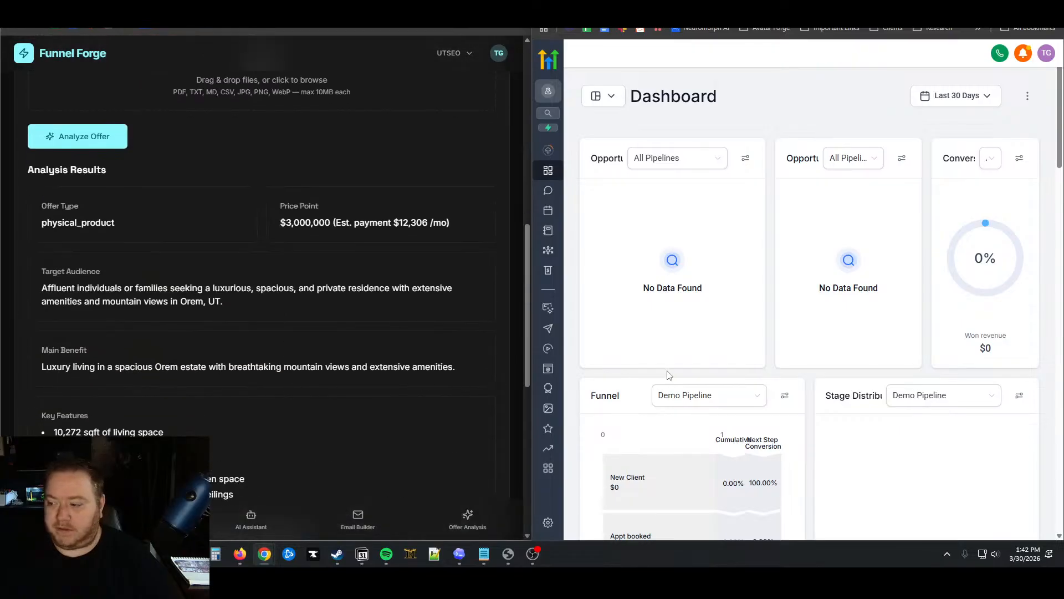
{"action": "scroll", "coordinate": [384, 367], "scroll_direction": "down", "scroll_amount": 5}
{"action": "scroll", "coordinate": [384, 366], "scroll_direction": "up", "scroll_amount": 3}
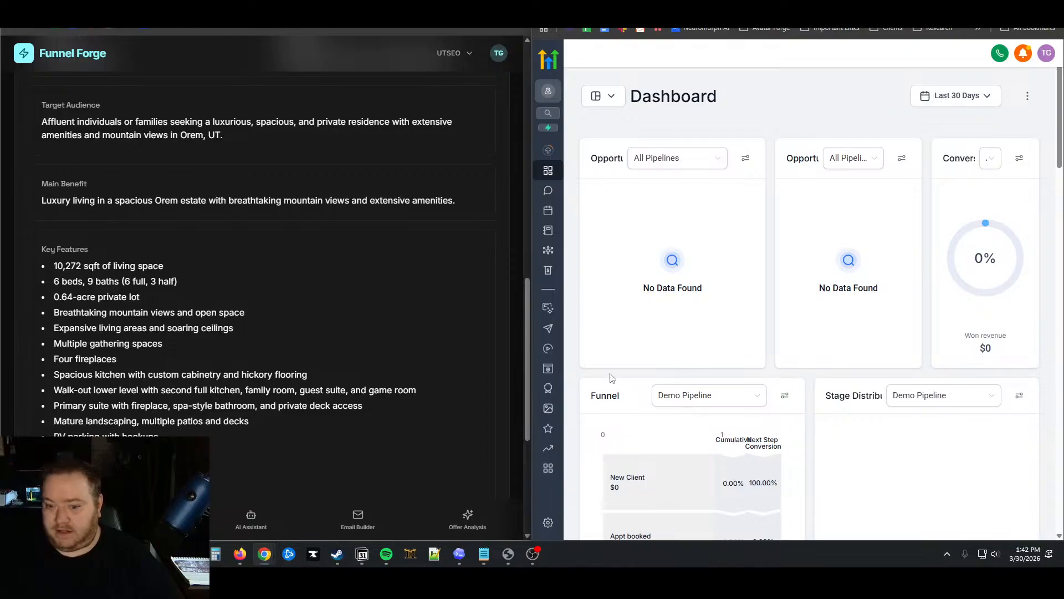
{"action": "left_click_drag", "start_coordinate": [864, 4], "coordinate": [633, 2]}
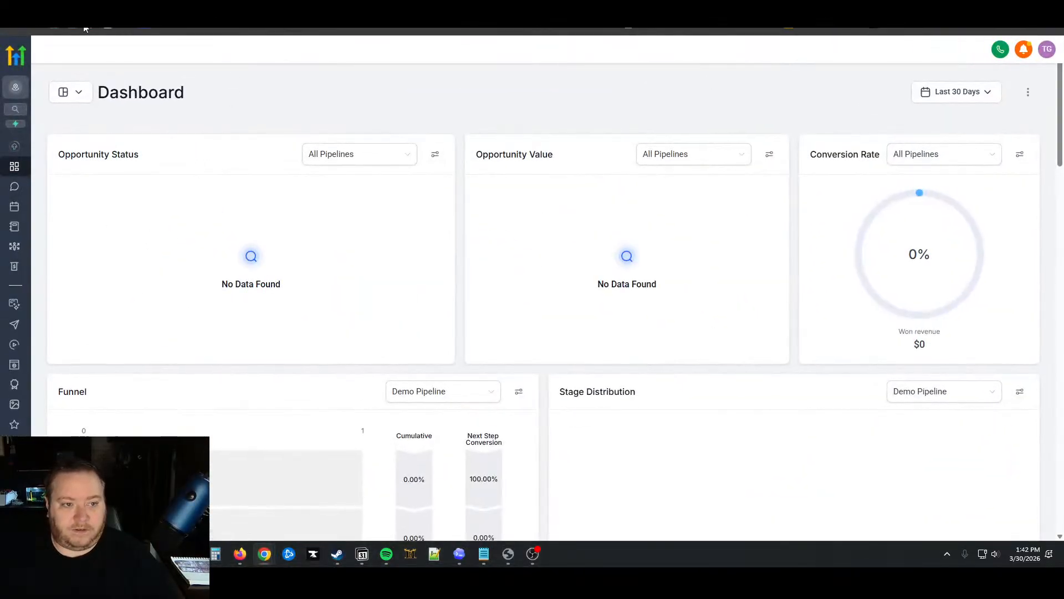
Search 'ai st' in Settings > Labs to confirm the AI Studio toggle is on, then go back
{"action": "left_click", "coordinate": [15, 526]}
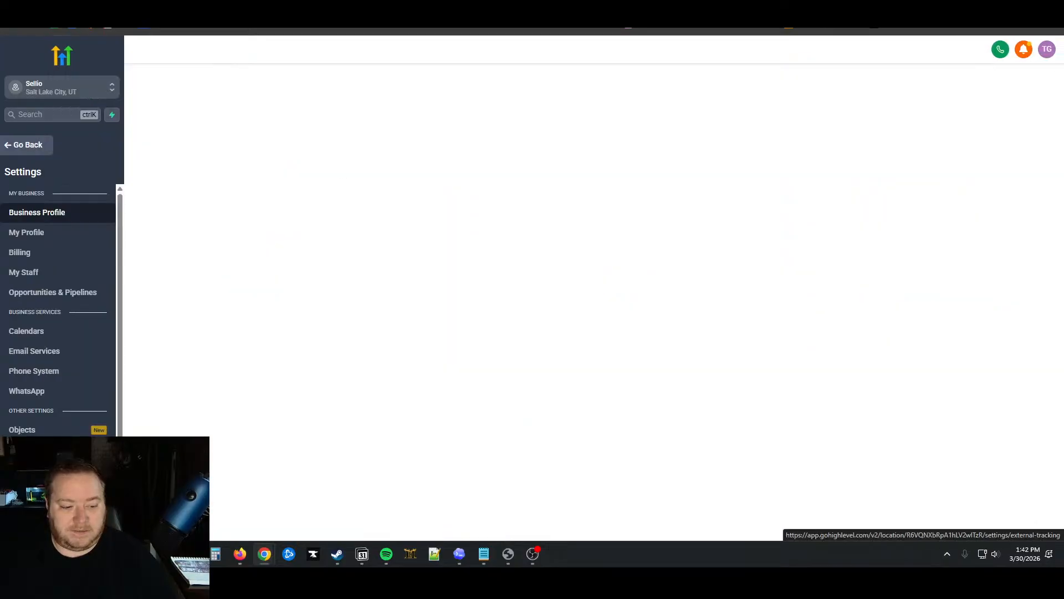
{"action": "scroll", "coordinate": [61, 432], "scroll_direction": "down", "scroll_amount": 3}
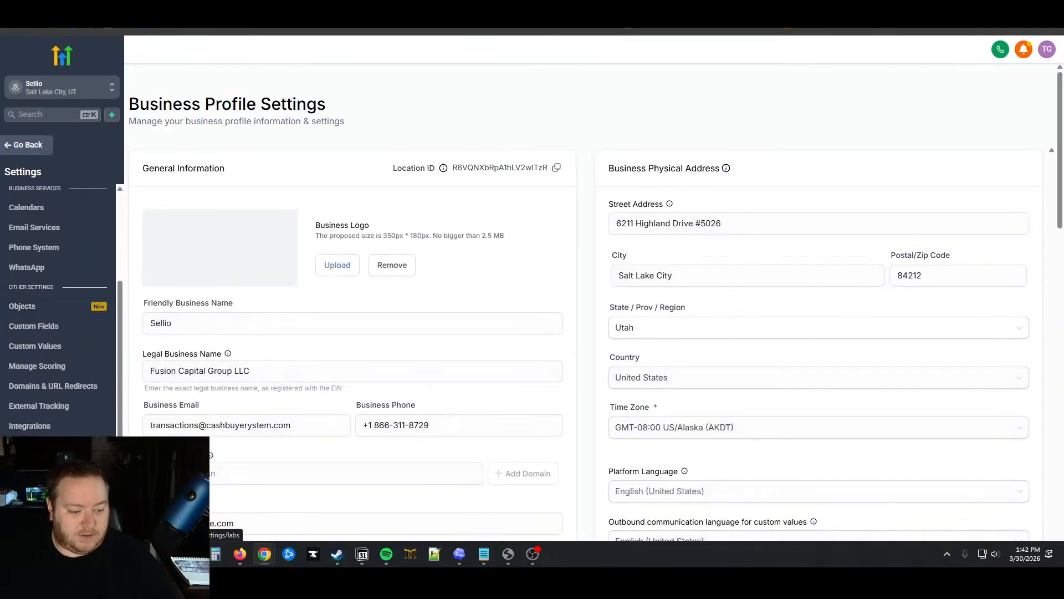
{"action": "left_click", "coordinate": [62, 485]}
{"action": "left_click", "coordinate": [736, 238]}
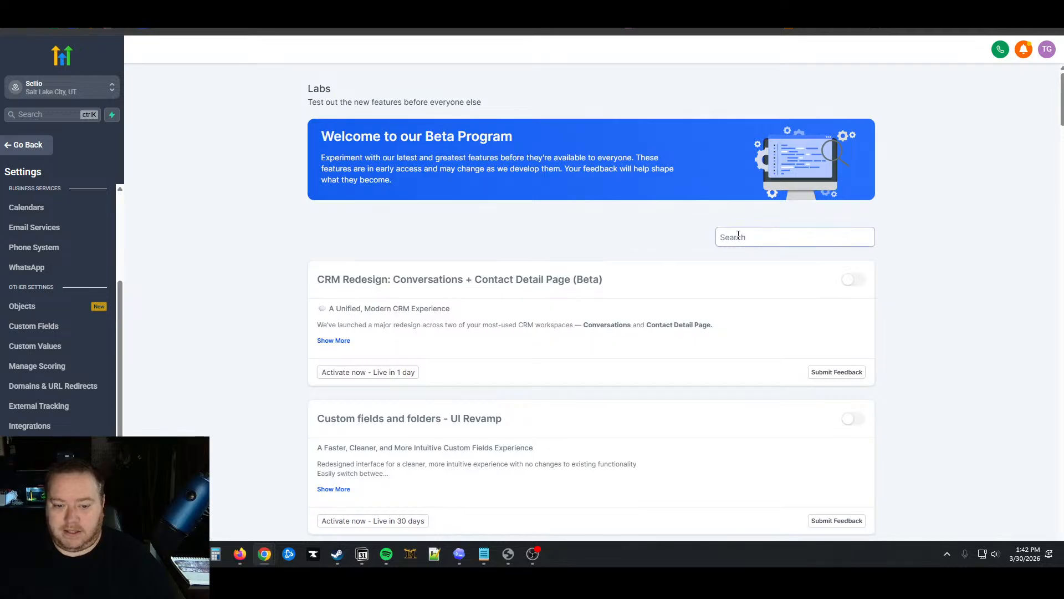
{"action": "type", "text": "ai stu"}
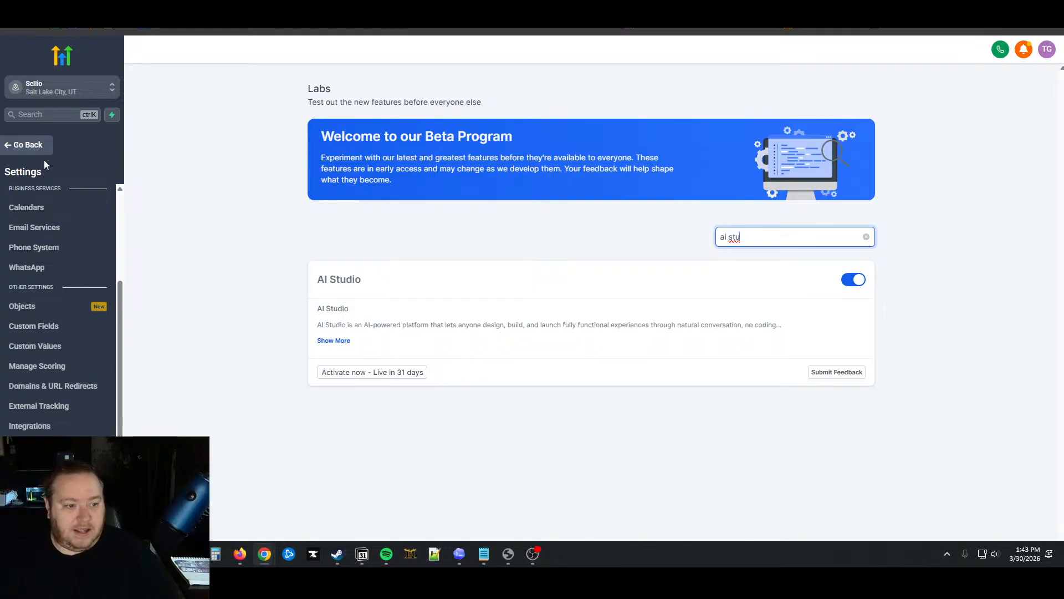
{"action": "left_click", "coordinate": [28, 145]}
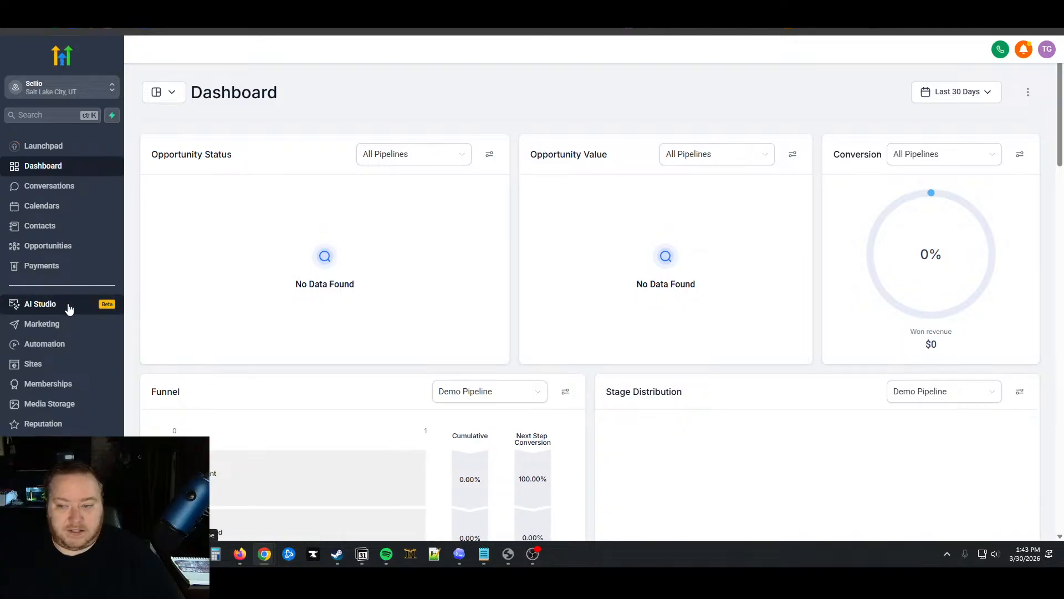
Launch AI Studio from the sidebar, then restore and re-maximize the browser window
{"action": "left_click", "coordinate": [67, 306]}
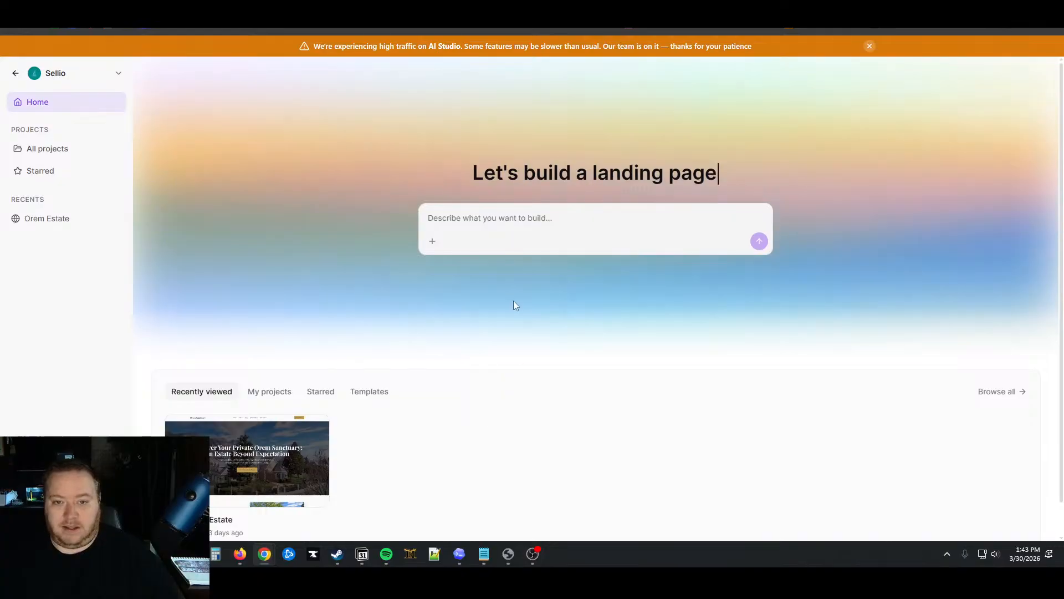
{"action": "left_click_drag", "start_coordinate": [438, 1], "coordinate": [410, 128]}
{"action": "left_click_drag", "start_coordinate": [194, 1], "coordinate": [521, 125]}
{"action": "double_click", "coordinate": [575, 130]}
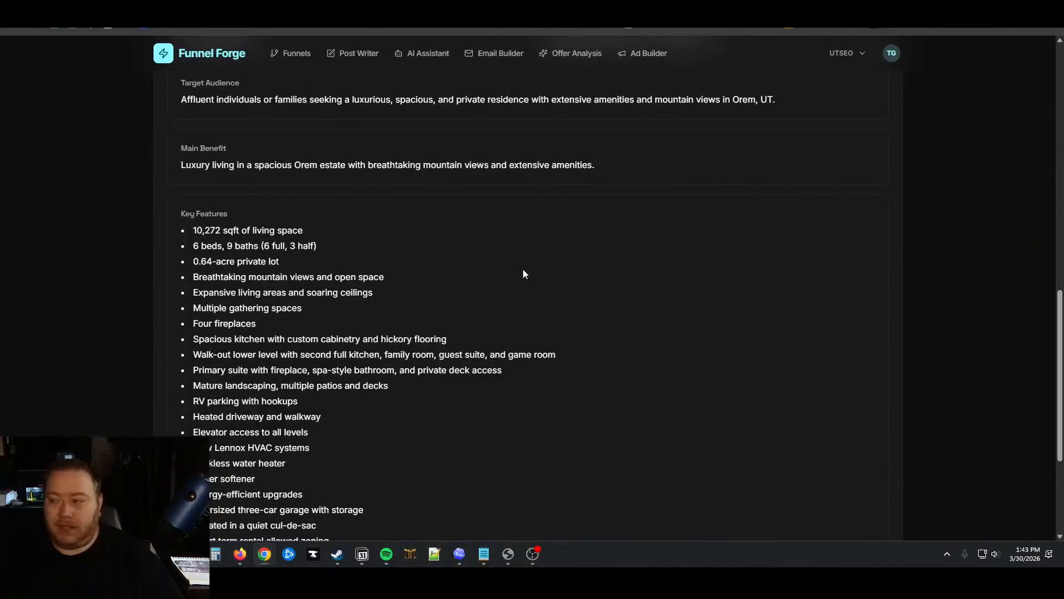
Scroll the offer analysis results and advance to Step 2, Audience Analysis
{"action": "scroll", "coordinate": [511, 247], "scroll_direction": "down", "scroll_amount": 3}
{"action": "scroll", "coordinate": [510, 247], "scroll_direction": "up", "scroll_amount": 2}
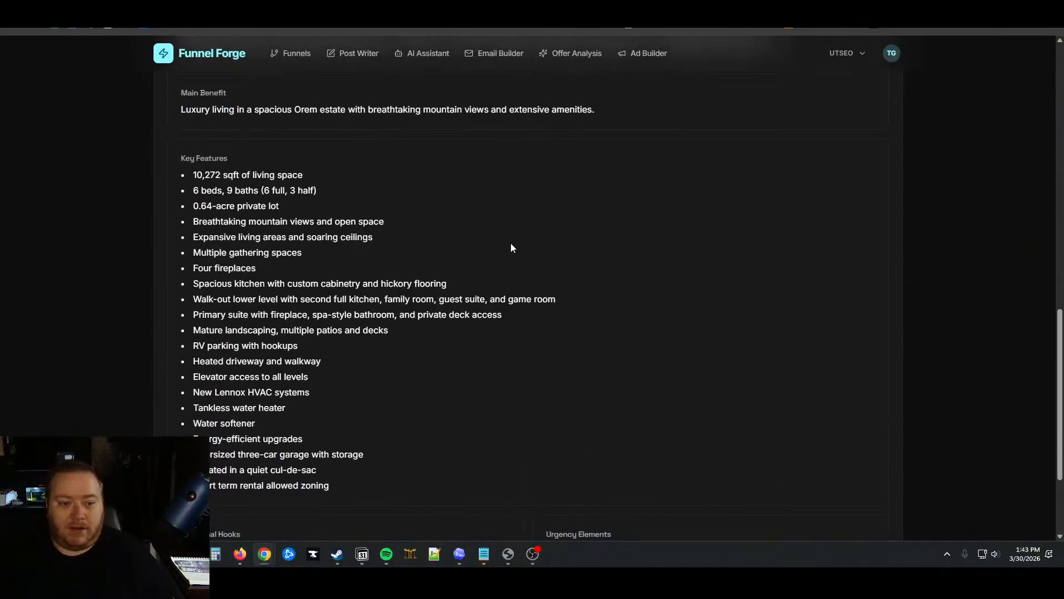
{"action": "scroll", "coordinate": [511, 247], "scroll_direction": "up", "scroll_amount": 2}
{"action": "scroll", "coordinate": [511, 247], "scroll_direction": "down", "scroll_amount": 5}
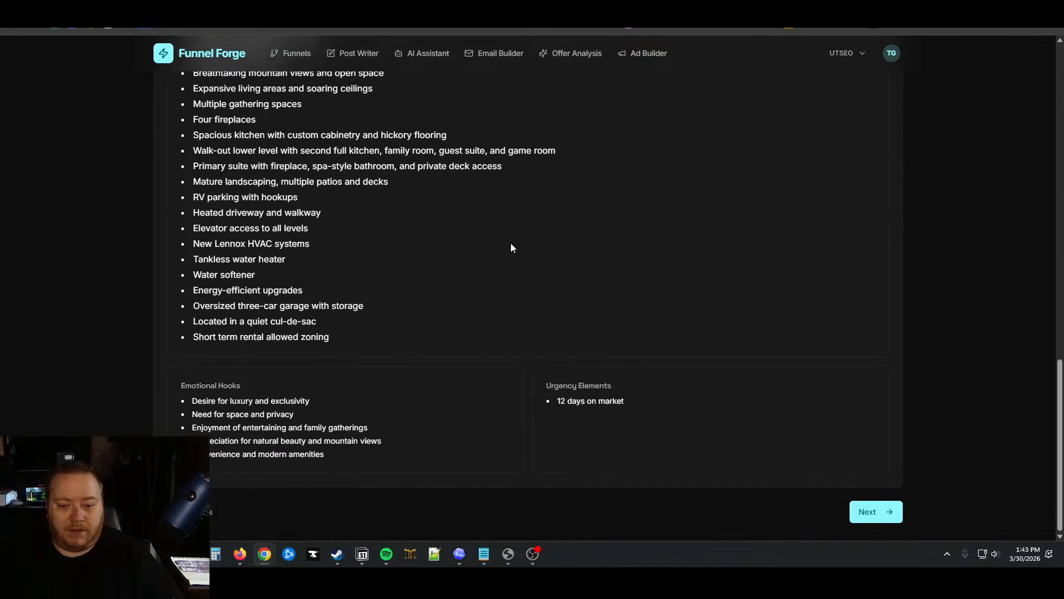
{"action": "left_click", "coordinate": [873, 511]}
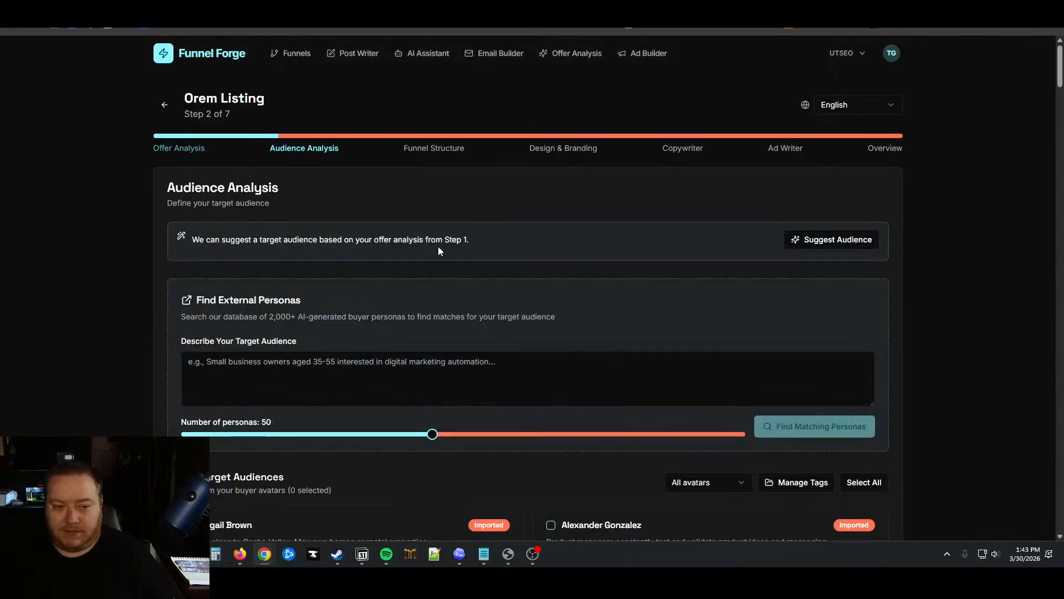
Expand the All avatars filter and browse the imported buyer avatars
{"action": "scroll", "coordinate": [724, 328], "scroll_direction": "down", "scroll_amount": 4}
{"action": "scroll", "coordinate": [736, 404], "scroll_direction": "up", "scroll_amount": 2}
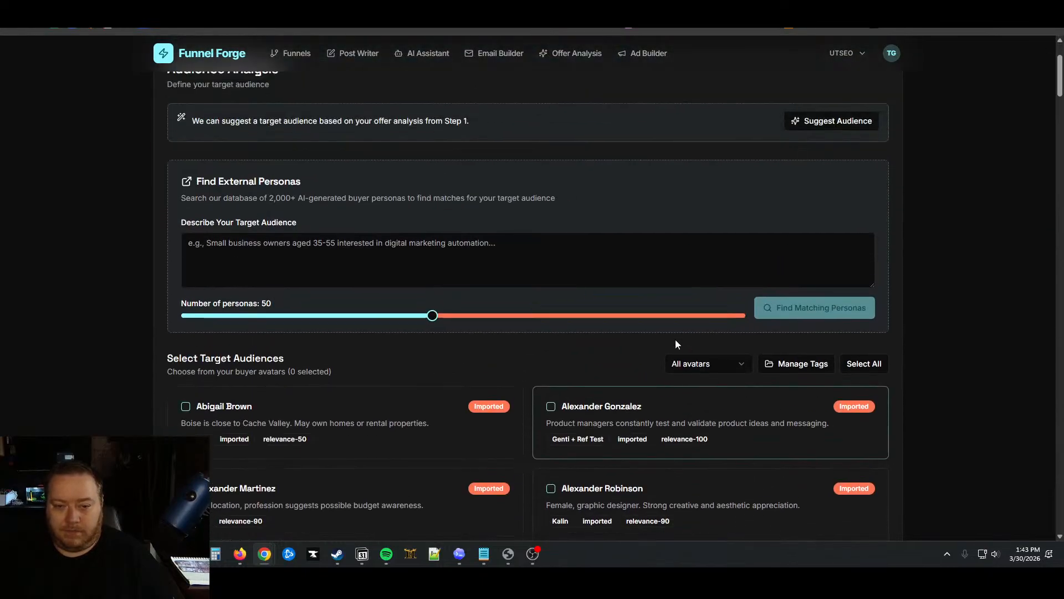
{"action": "left_click", "coordinate": [718, 375]}
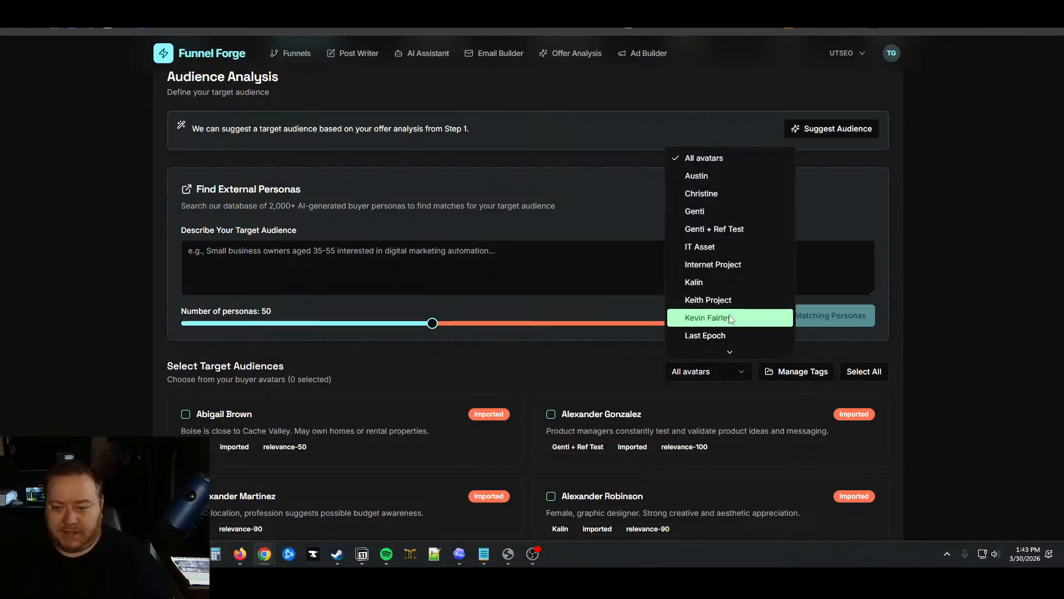
{"action": "scroll", "coordinate": [730, 319], "scroll_direction": "down", "scroll_amount": 5}
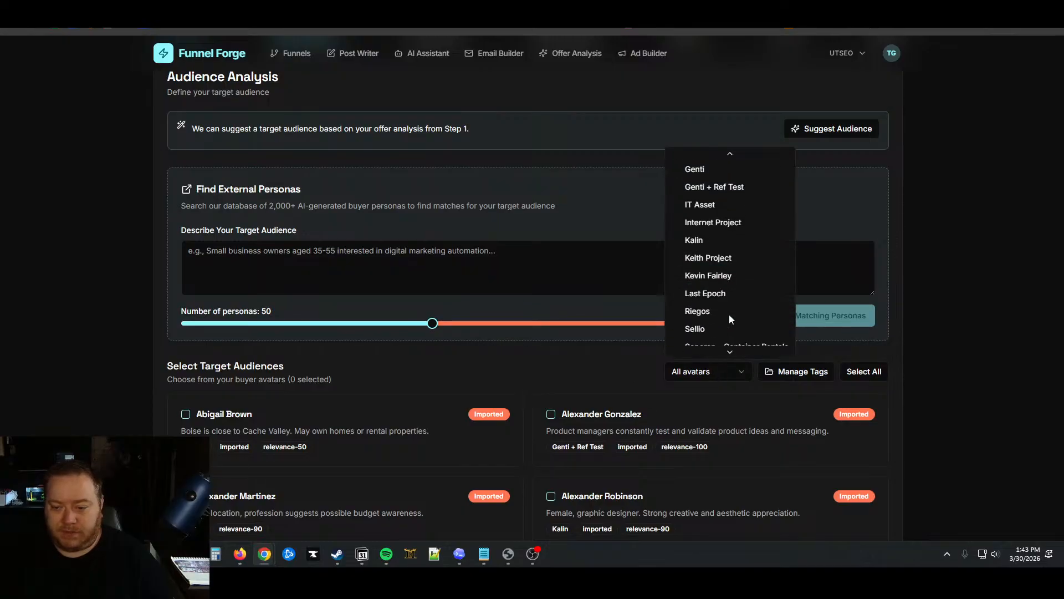
{"action": "scroll", "coordinate": [730, 319], "scroll_direction": "down", "scroll_amount": 4}
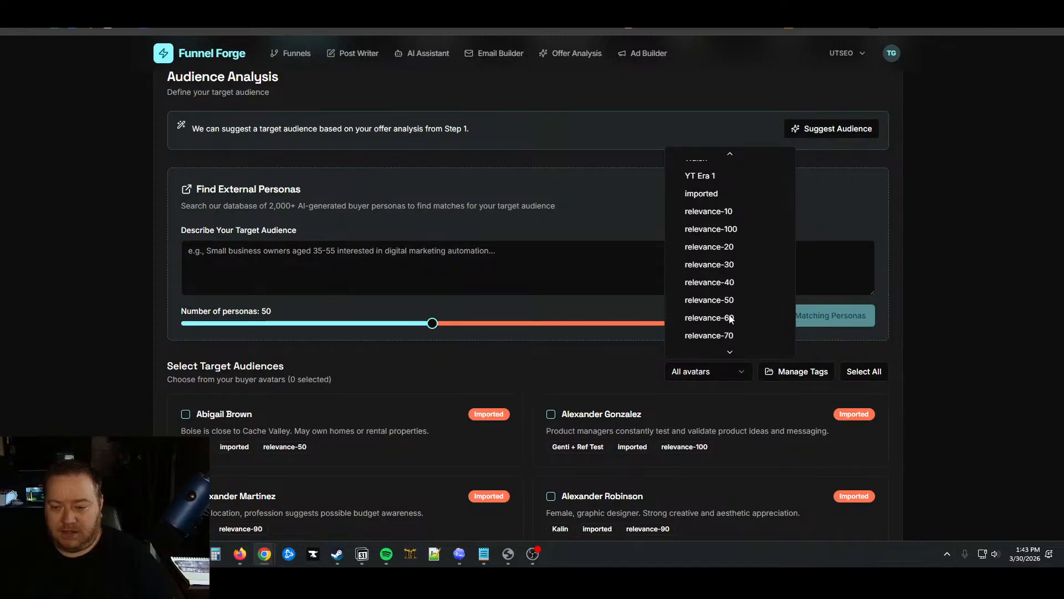
{"action": "scroll", "coordinate": [730, 318], "scroll_direction": "up", "scroll_amount": 5}
{"action": "scroll", "coordinate": [730, 319], "scroll_direction": "up", "scroll_amount": 5}
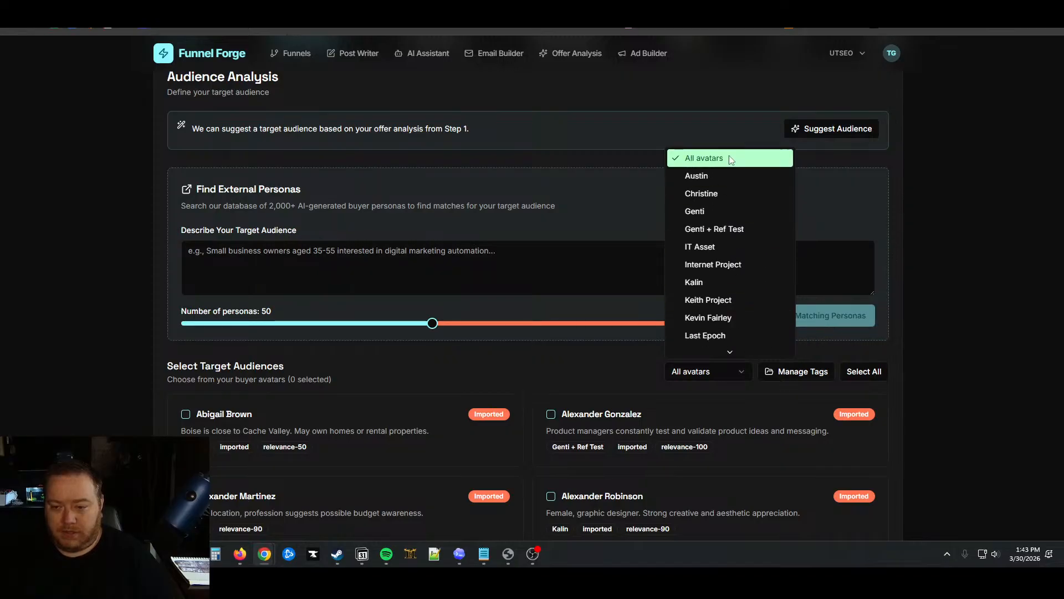
{"action": "scroll", "coordinate": [736, 288], "scroll_direction": "down", "scroll_amount": 1}
{"action": "scroll", "coordinate": [737, 288], "scroll_direction": "down", "scroll_amount": 3}
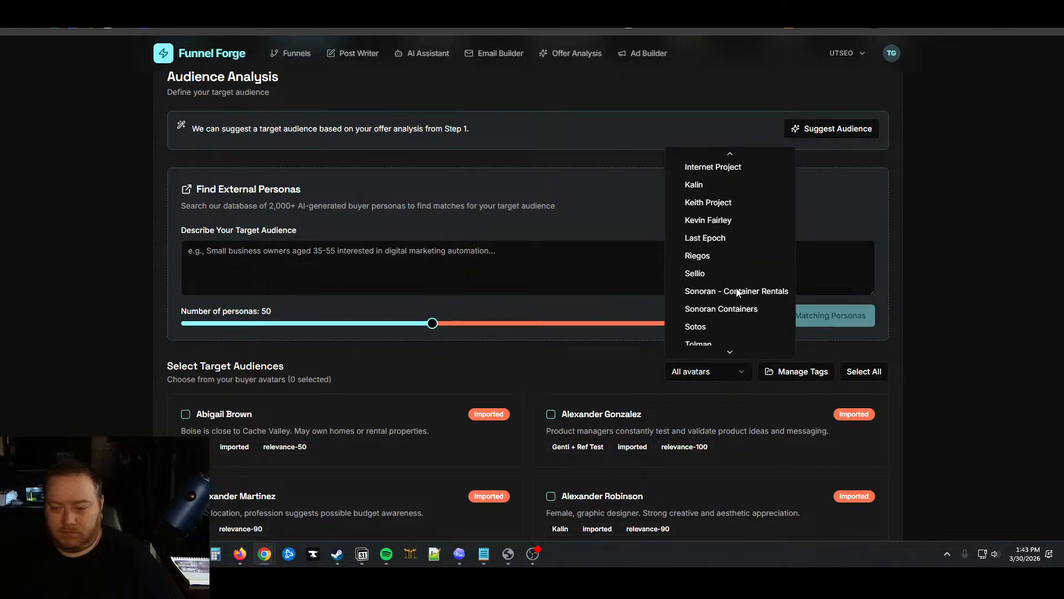
Filter the buyer avatars to Sellio and select all 10 as target audiences
{"action": "scroll", "coordinate": [736, 288], "scroll_direction": "down", "scroll_amount": 4}
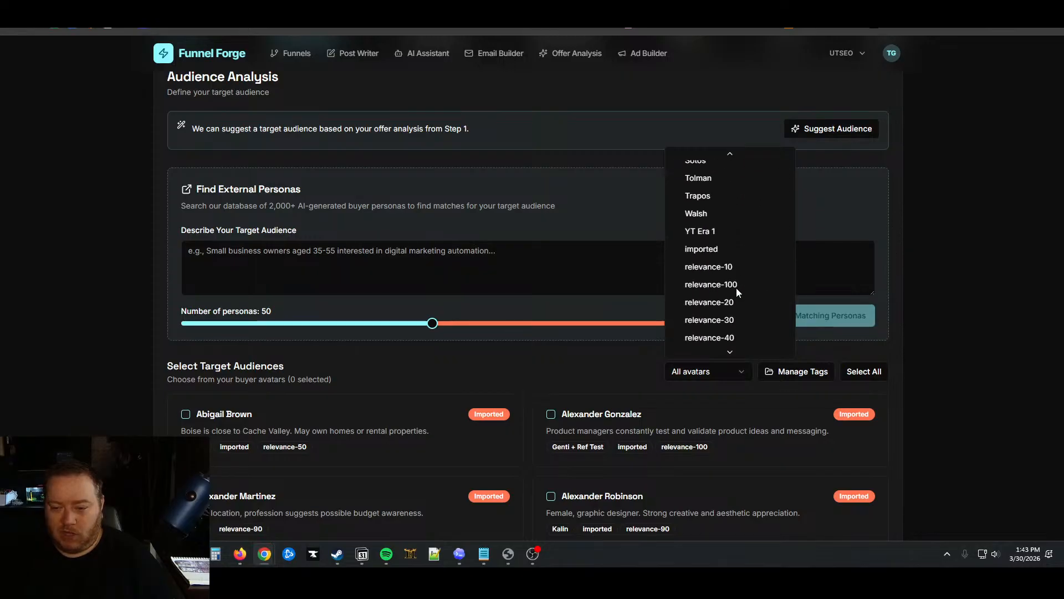
{"action": "scroll", "coordinate": [736, 288], "scroll_direction": "up", "scroll_amount": 5}
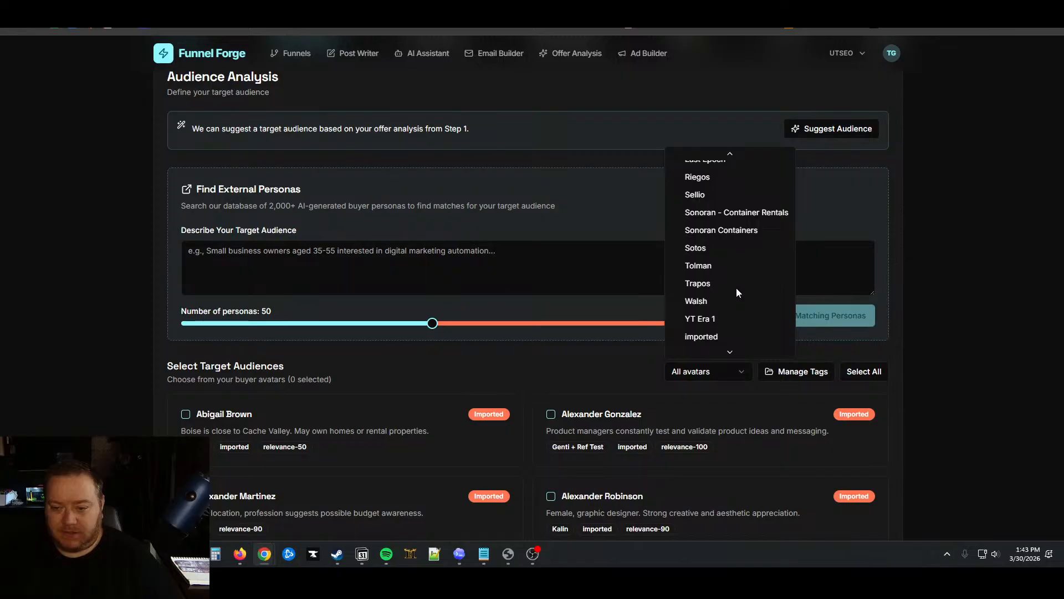
{"action": "scroll", "coordinate": [737, 290], "scroll_direction": "up", "scroll_amount": 1}
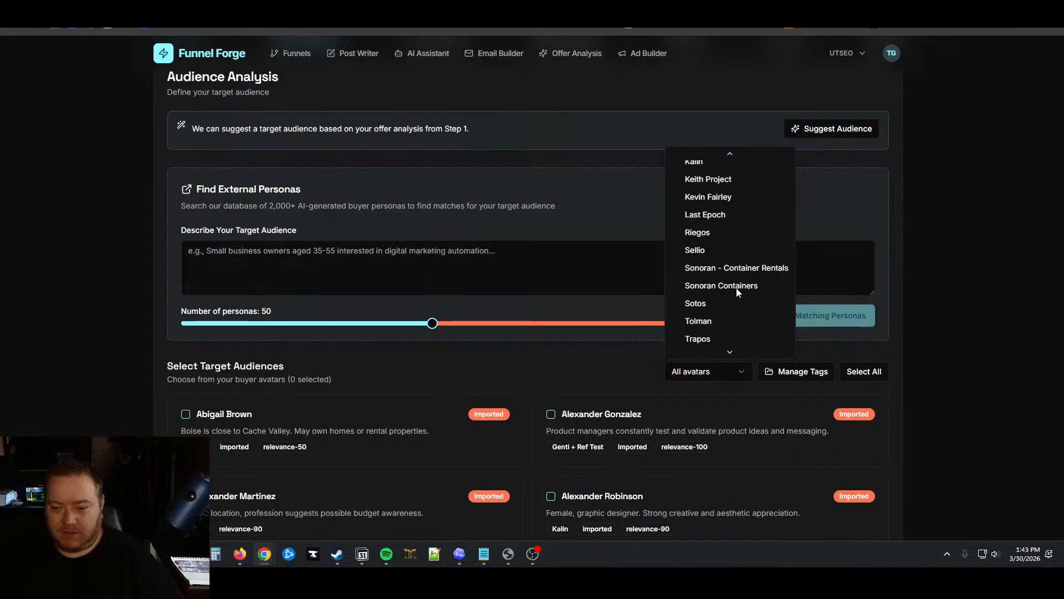
{"action": "scroll", "coordinate": [737, 287], "scroll_direction": "up", "scroll_amount": 3}
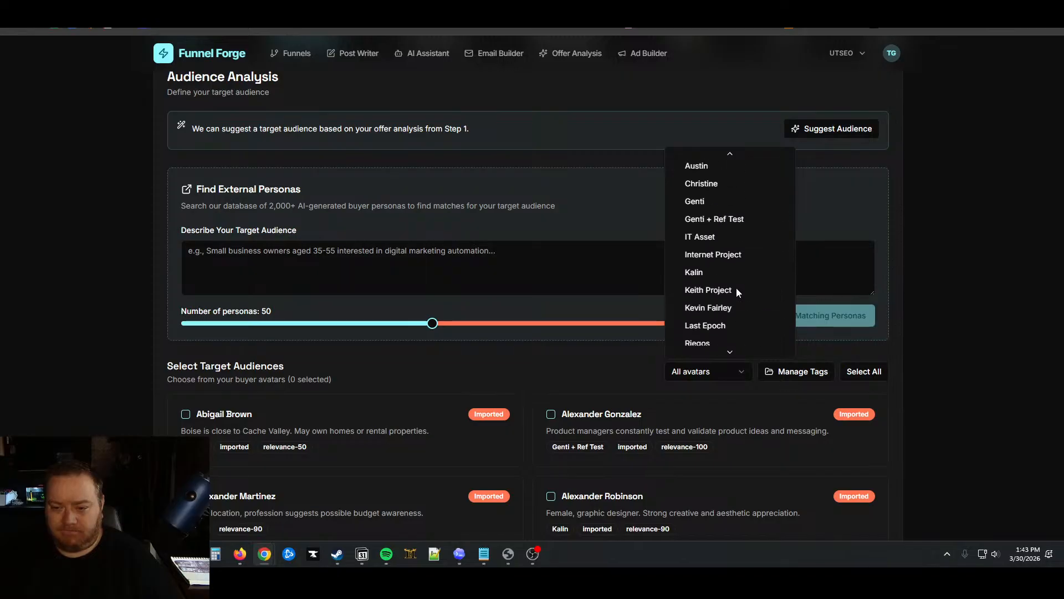
{"action": "scroll", "coordinate": [736, 288], "scroll_direction": "up", "scroll_amount": 1}
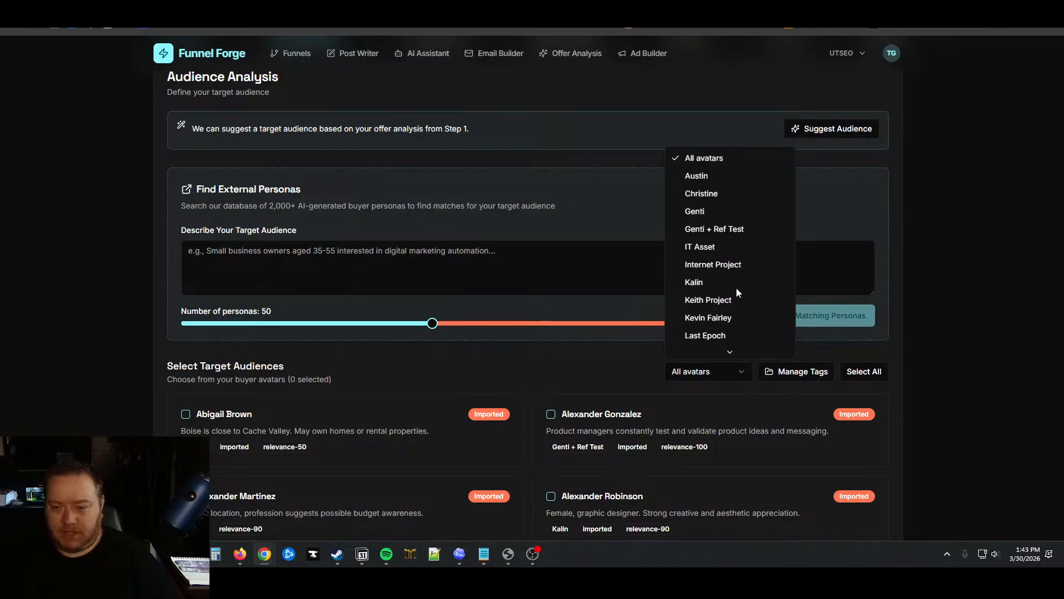
{"action": "scroll", "coordinate": [736, 287], "scroll_direction": "down", "scroll_amount": 2}
{"action": "left_click", "coordinate": [732, 274]}
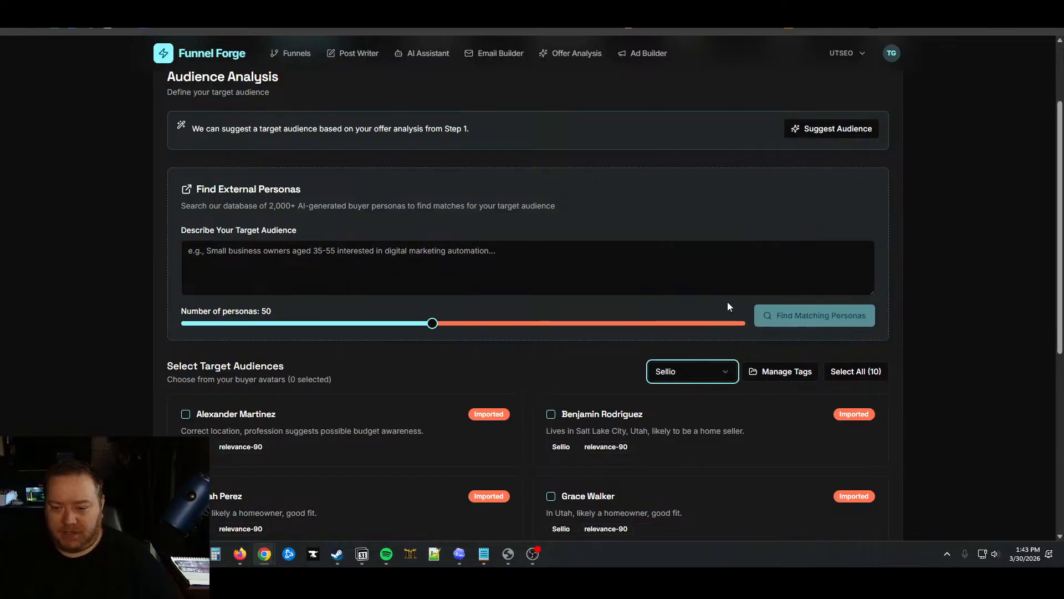
{"action": "left_click", "coordinate": [836, 371]}
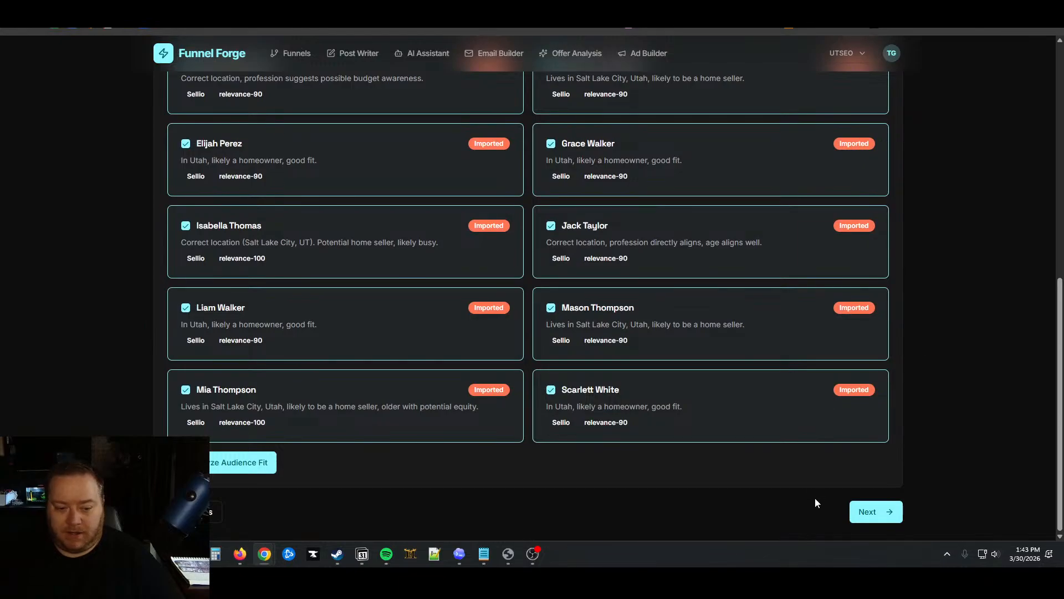
Run Analyze Audience Fit and review the Luxury Home Seekers primary audience result
{"action": "left_click", "coordinate": [244, 462]}
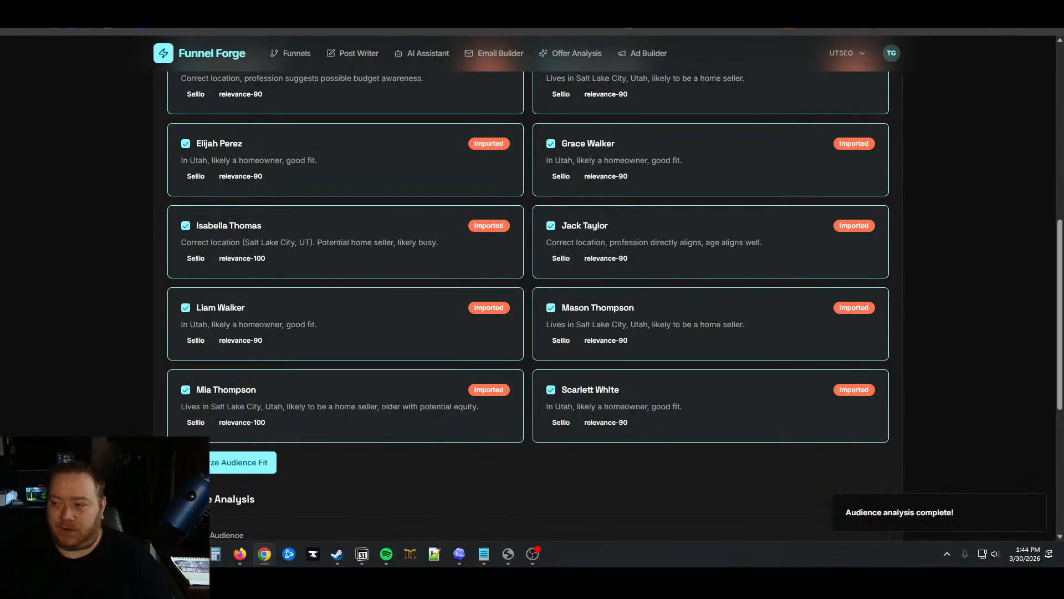
{"action": "scroll", "coordinate": [934, 303], "scroll_direction": "down", "scroll_amount": 5}
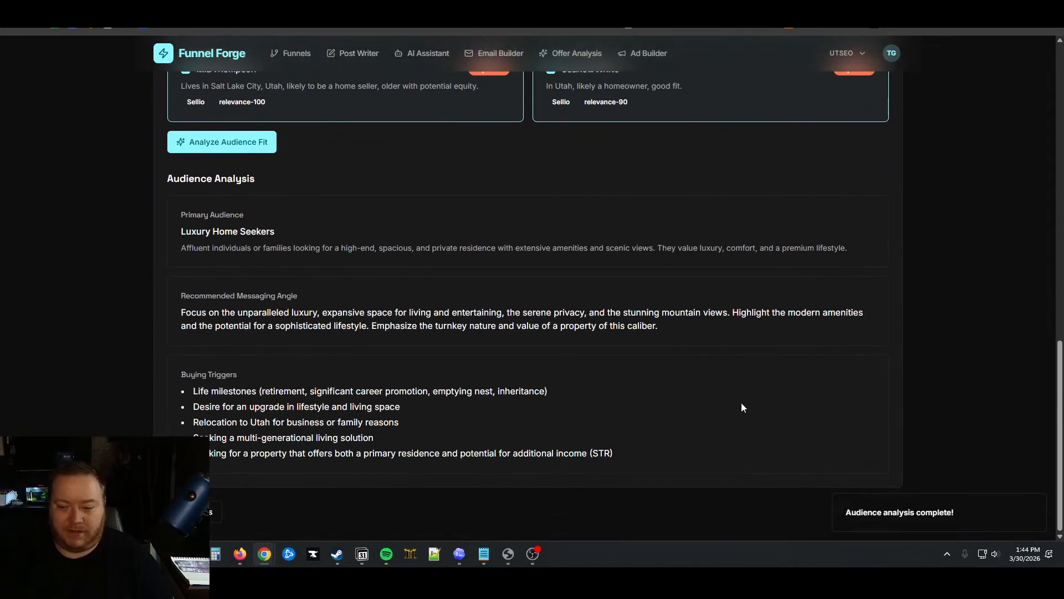
{"action": "left_click", "coordinate": [1035, 505]}
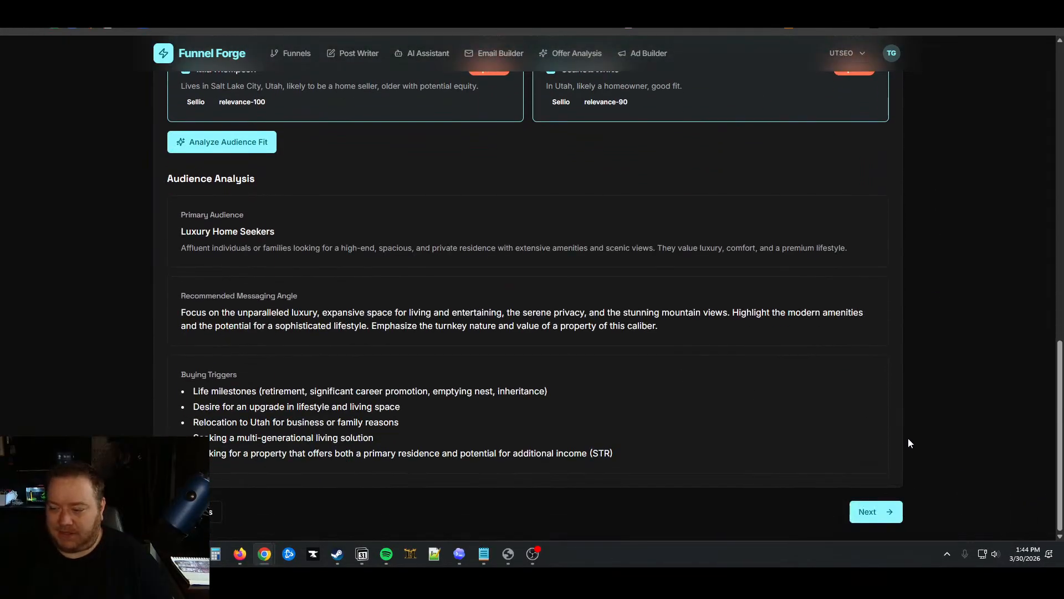
Move to Step 3, Funnel Structure, and start generating AI-suggested funnel options
{"action": "left_click", "coordinate": [871, 511]}
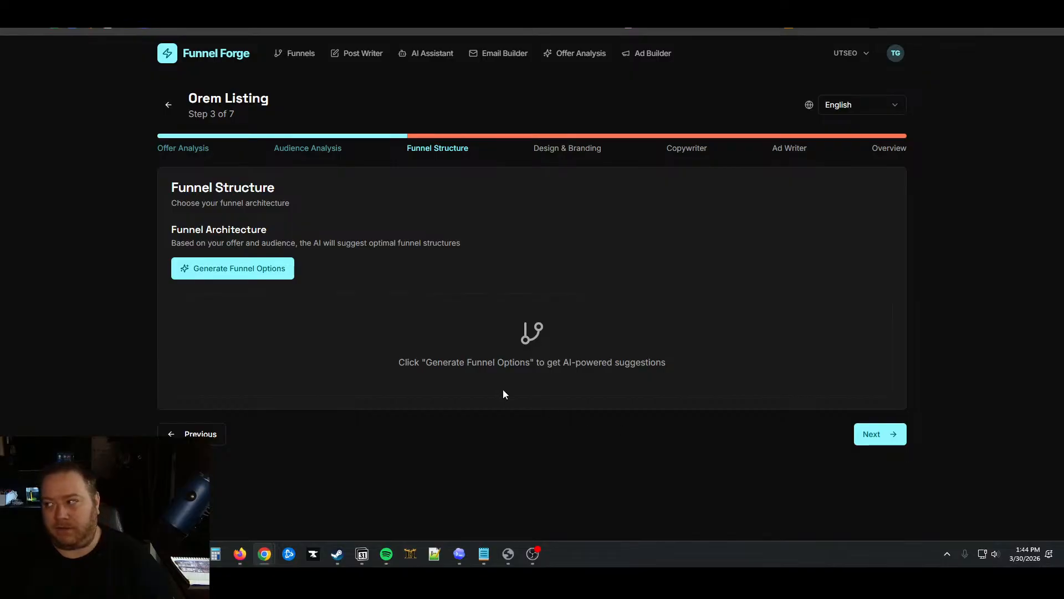
{"action": "left_click", "coordinate": [196, 262]}
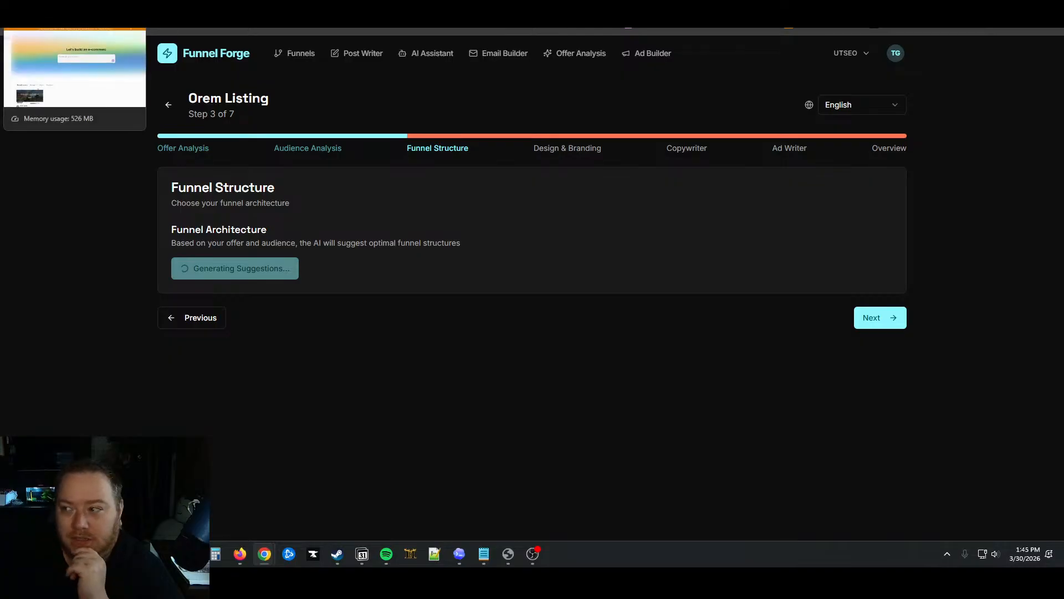
{"action": "left_click", "coordinate": [72, 19]}
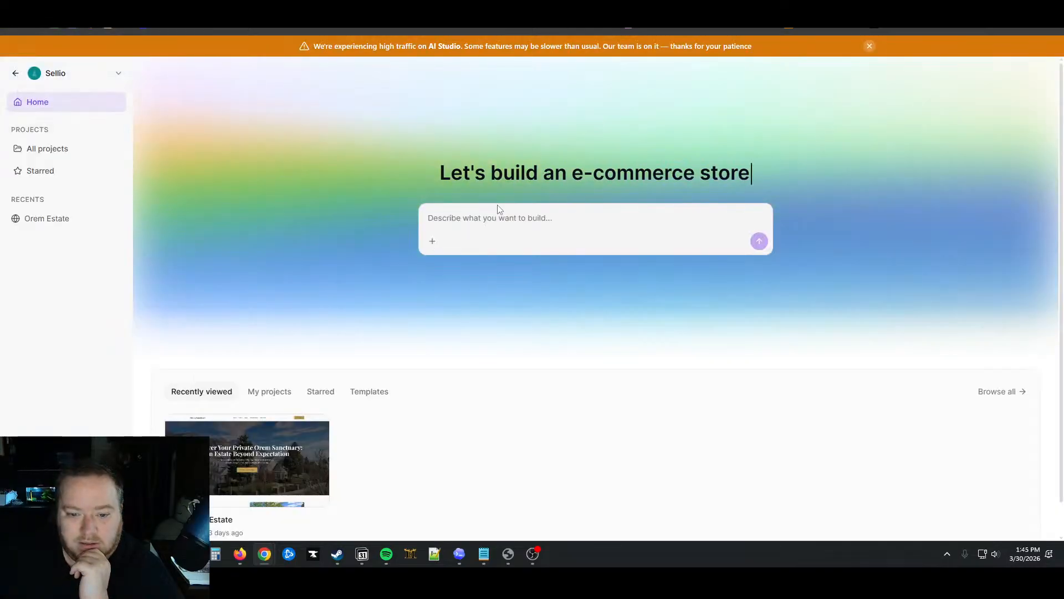
{"action": "left_click", "coordinate": [161, 19]}
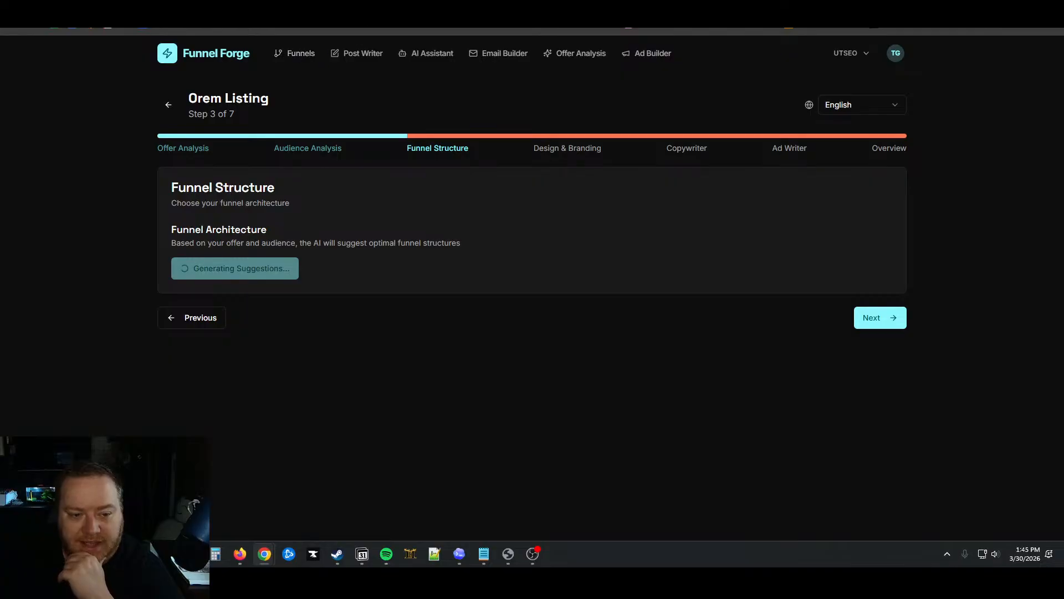
Switch to the Active Designs funnel list and continue building a saved funnel
{"action": "left_click", "coordinate": [427, 6]}
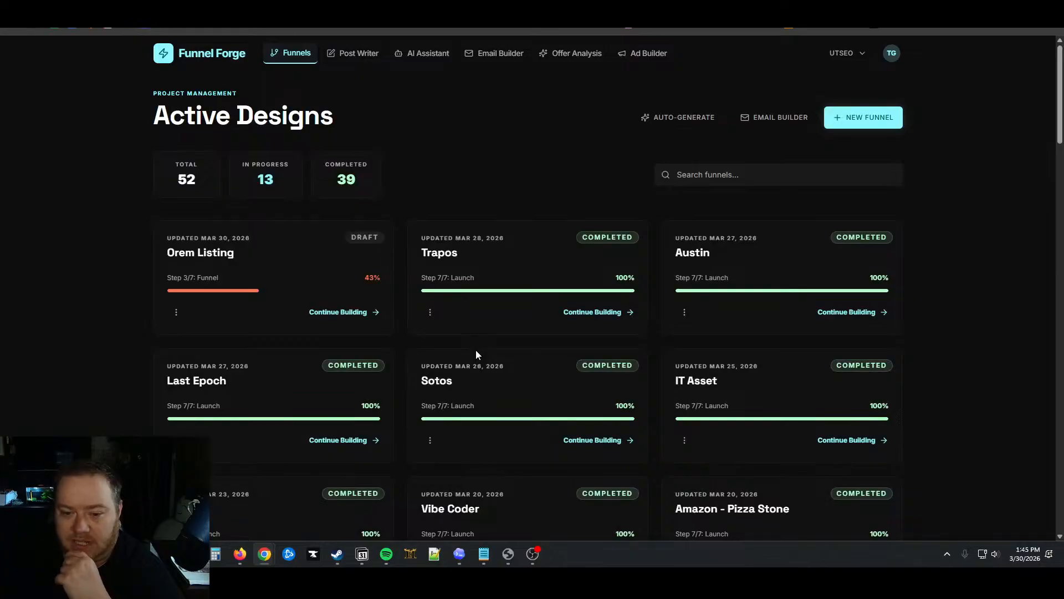
{"action": "scroll", "coordinate": [475, 351], "scroll_direction": "down", "scroll_amount": 3}
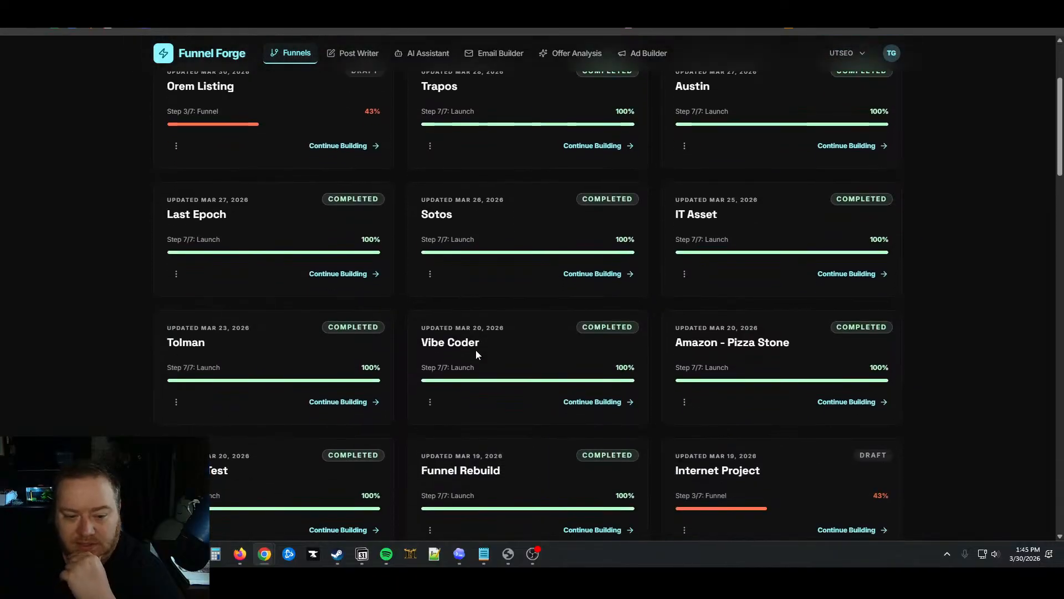
{"action": "scroll", "coordinate": [476, 351], "scroll_direction": "down", "scroll_amount": 3}
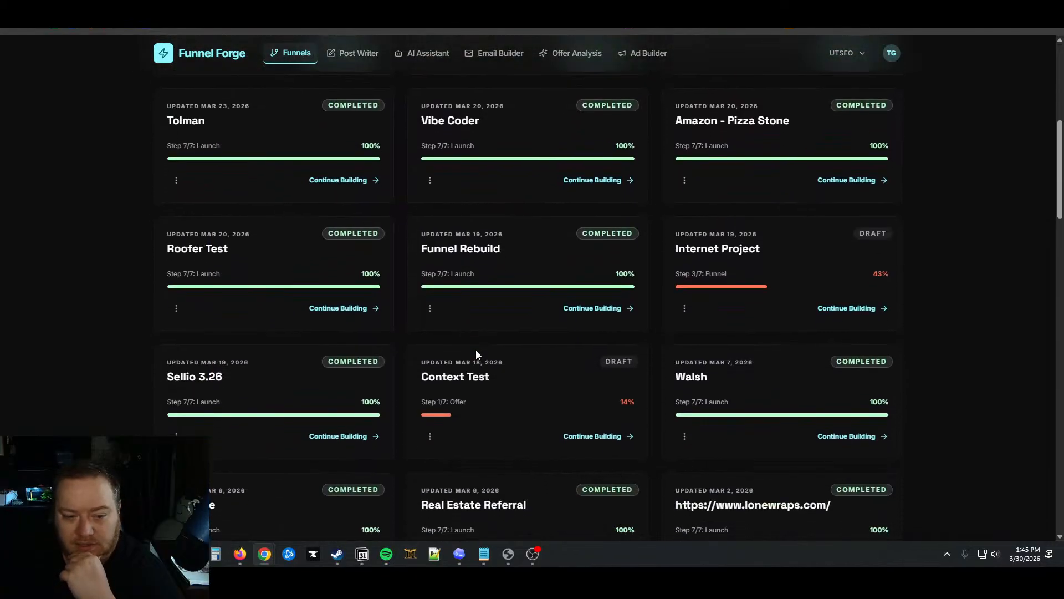
{"action": "scroll", "coordinate": [476, 354], "scroll_direction": "down", "scroll_amount": 3}
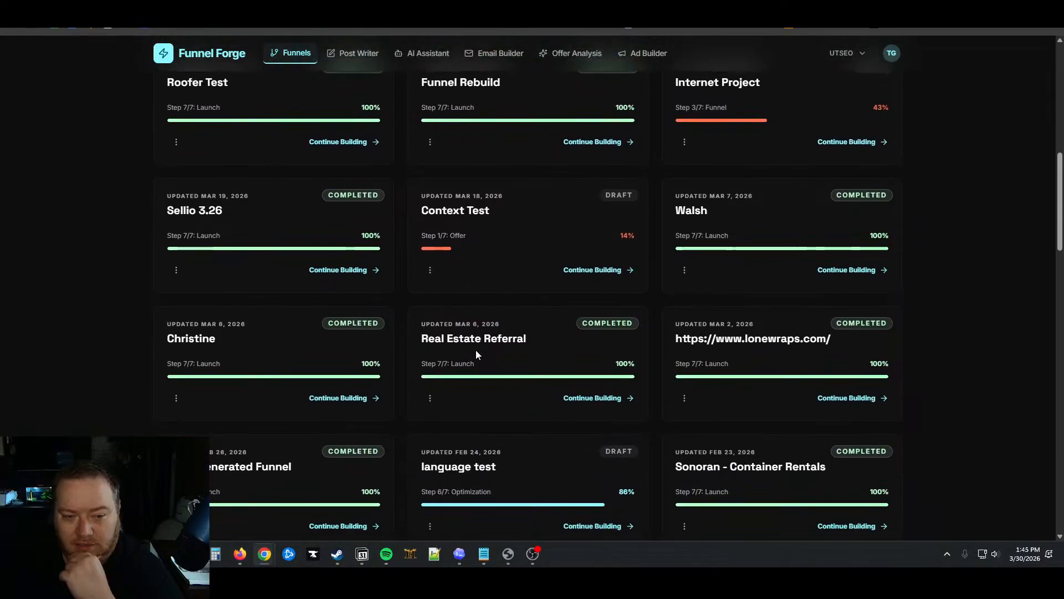
{"action": "left_click", "coordinate": [348, 271]}
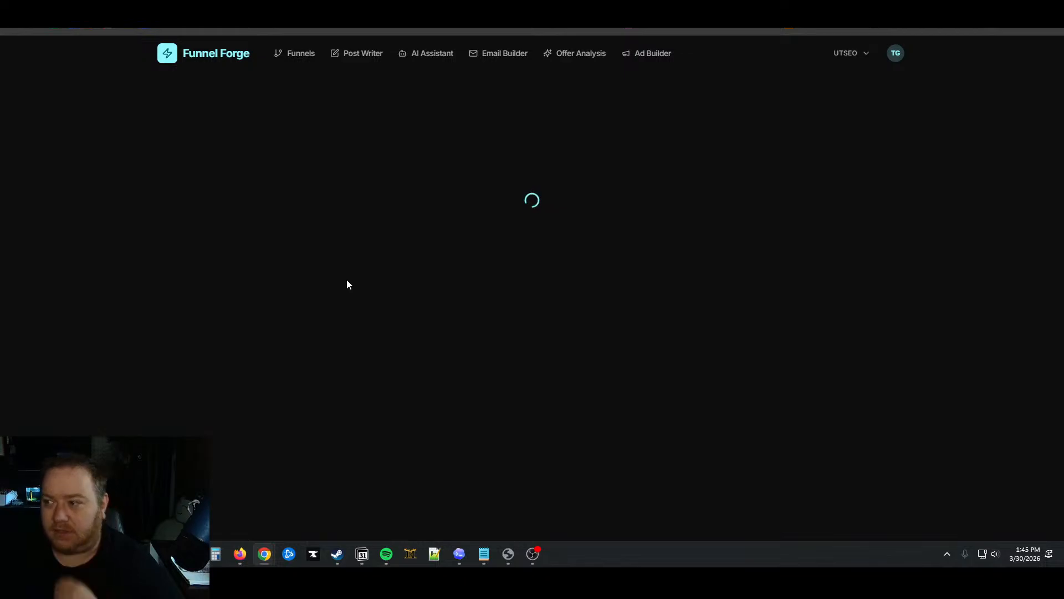
Scroll through the AI-suggested funnel structures for the Orem listing
{"action": "scroll", "coordinate": [622, 365], "scroll_direction": "down", "scroll_amount": 6}
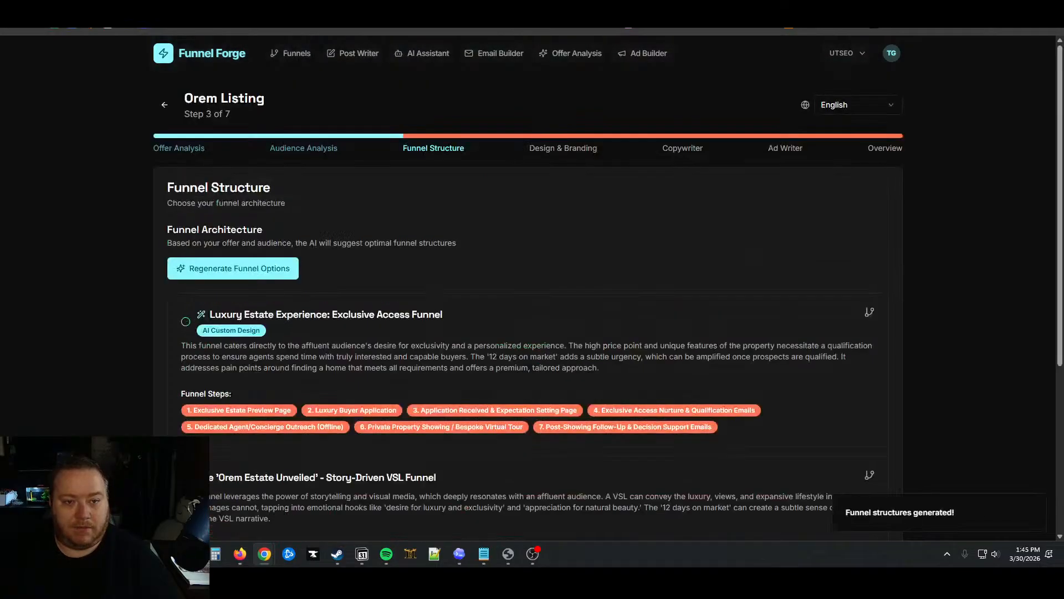
{"action": "scroll", "coordinate": [404, 285], "scroll_direction": "down", "scroll_amount": 3}
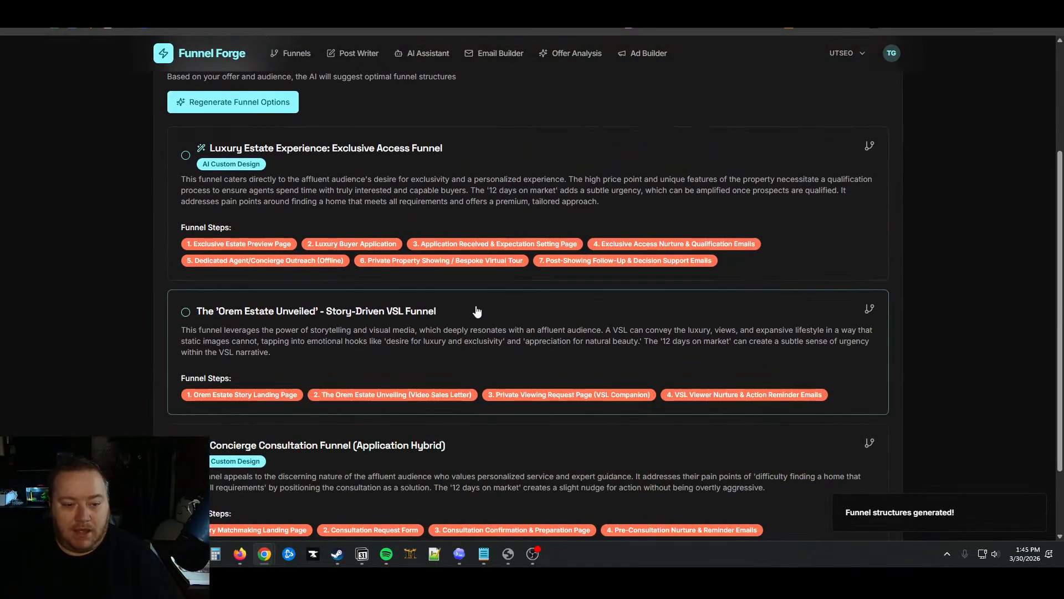
{"action": "scroll", "coordinate": [488, 311], "scroll_direction": "down", "scroll_amount": 2}
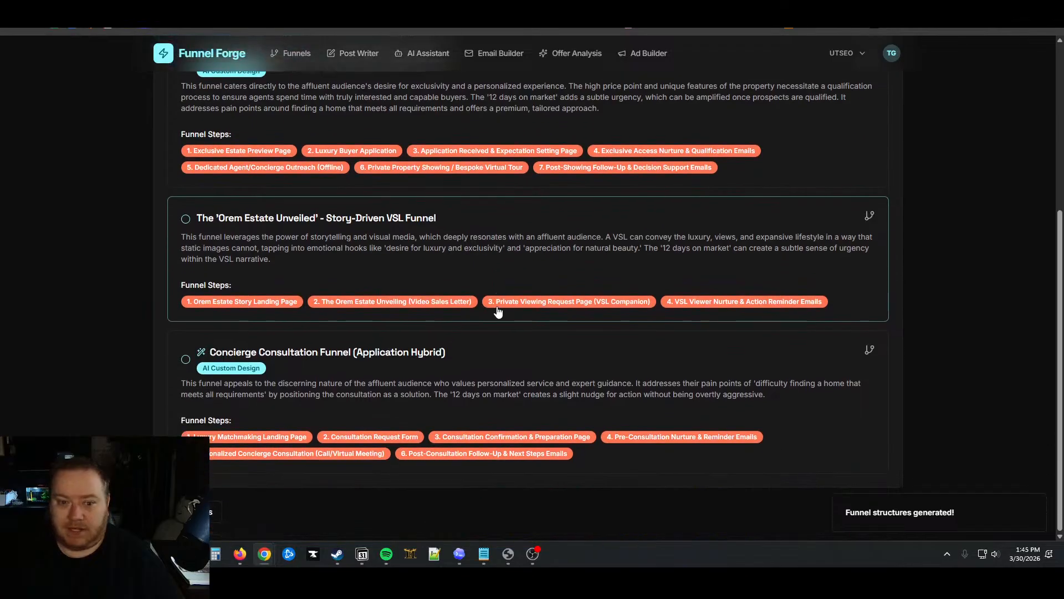
{"action": "scroll", "coordinate": [497, 312], "scroll_direction": "up", "scroll_amount": 1}
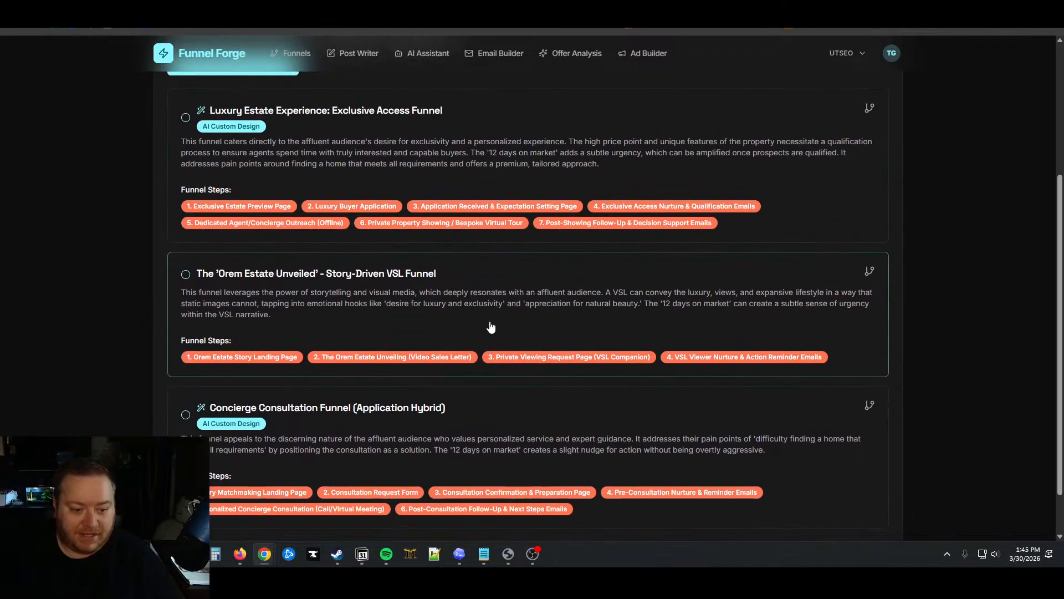
{"action": "scroll", "coordinate": [471, 310], "scroll_direction": "down", "scroll_amount": 1}
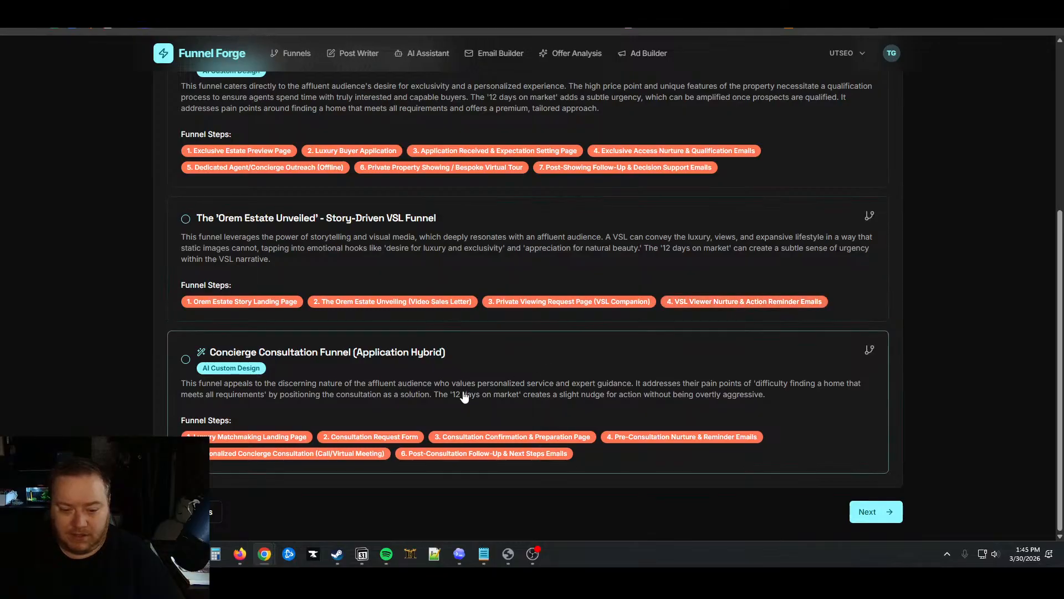
Pick the Orem Estate Unveiled VSL funnel and generate AI branding with Playfair Display and Lora fonts
{"action": "left_click", "coordinate": [480, 247]}
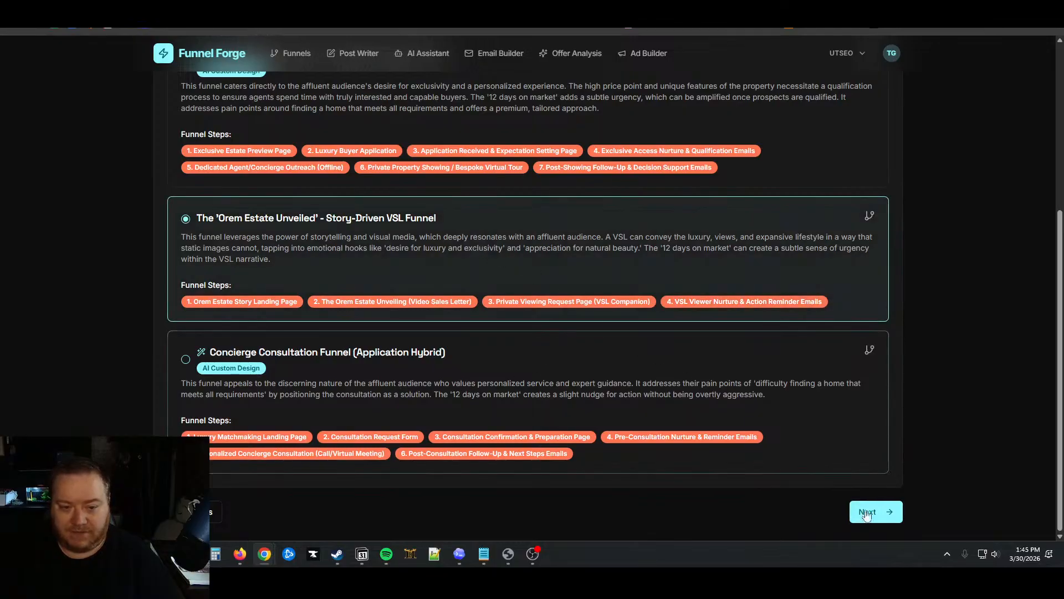
{"action": "left_click", "coordinate": [881, 521]}
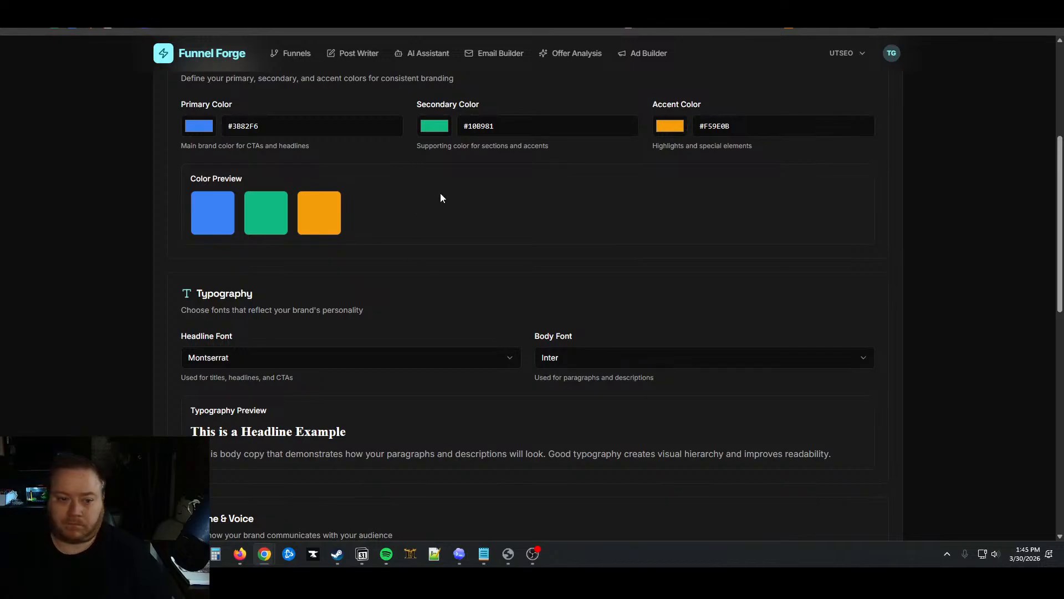
{"action": "left_click", "coordinate": [828, 213]}
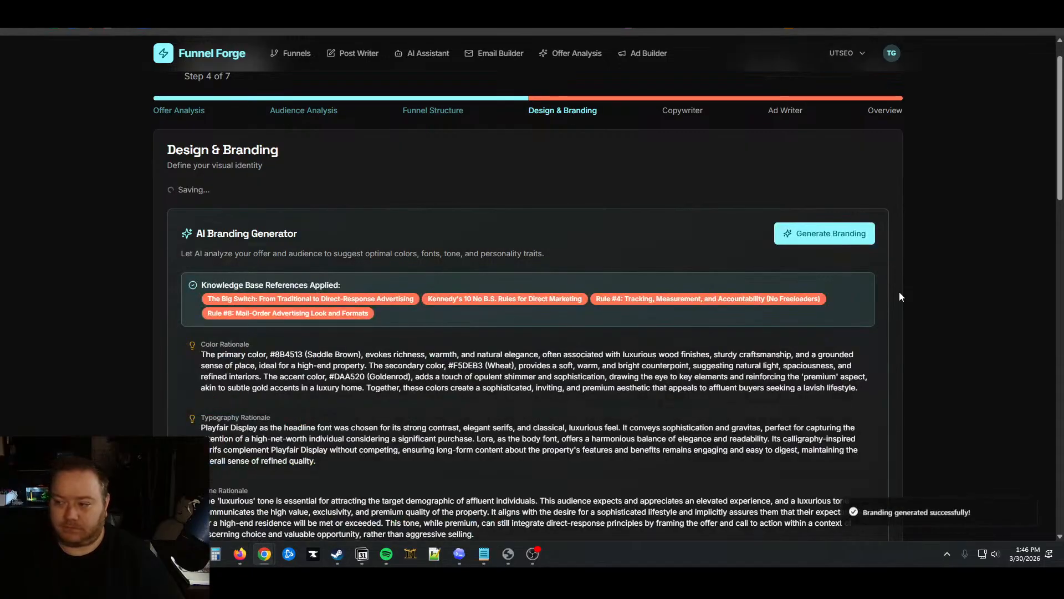
{"action": "scroll", "coordinate": [899, 296], "scroll_direction": "down", "scroll_amount": 4}
{"action": "scroll", "coordinate": [899, 297], "scroll_direction": "down", "scroll_amount": 15}
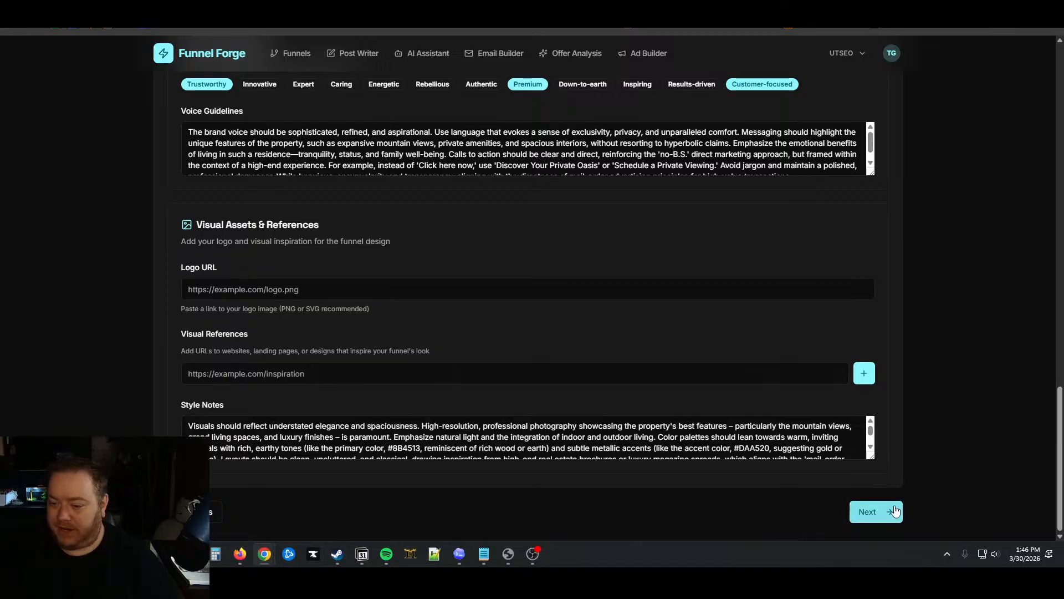
Generate copy for all four funnel steps, including landing headline and nurture emails, then go to Ad Writer
{"action": "left_click", "coordinate": [875, 513]}
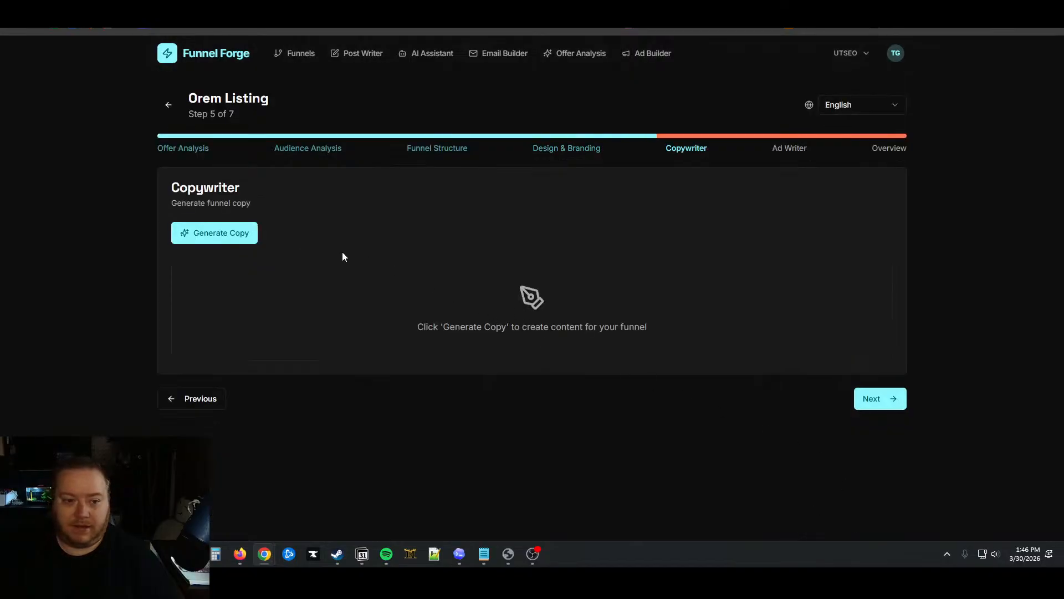
{"action": "left_click", "coordinate": [217, 235]}
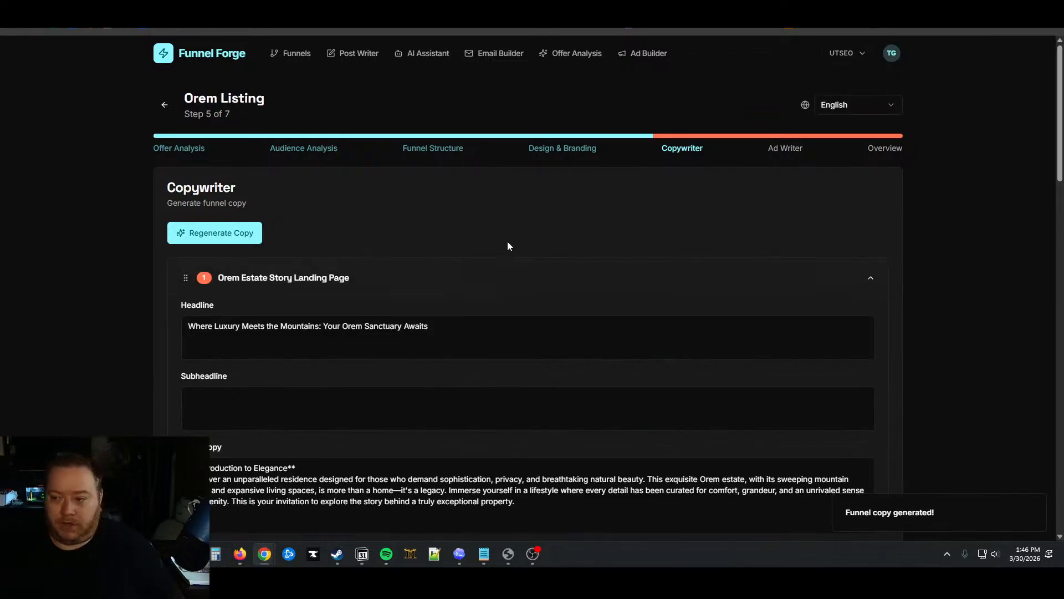
{"action": "scroll", "coordinate": [506, 242], "scroll_direction": "down", "scroll_amount": 15}
{"action": "scroll", "coordinate": [853, 249], "scroll_direction": "down", "scroll_amount": 3}
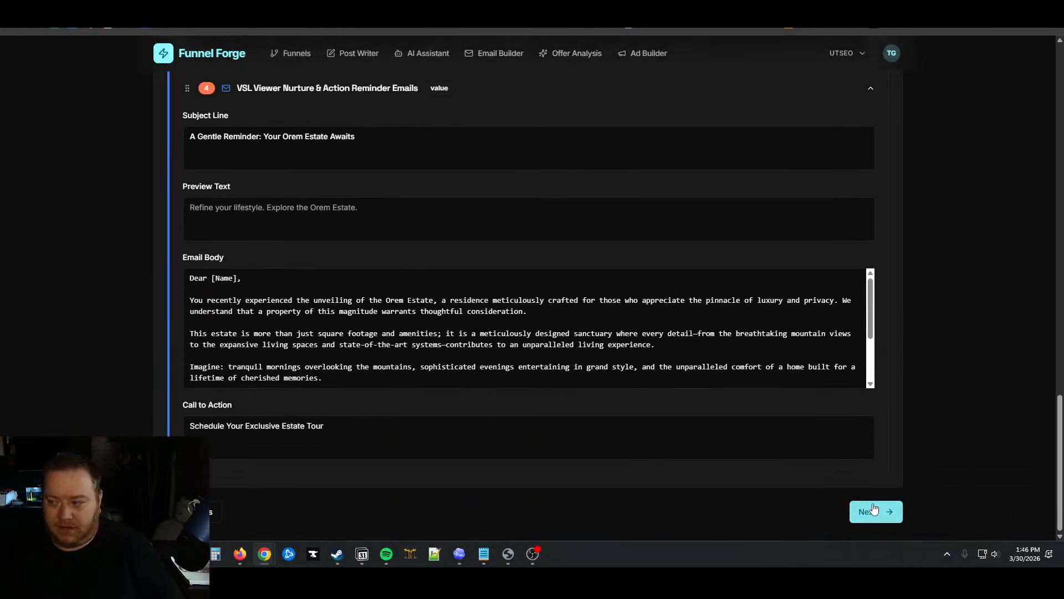
{"action": "left_click", "coordinate": [875, 512]}
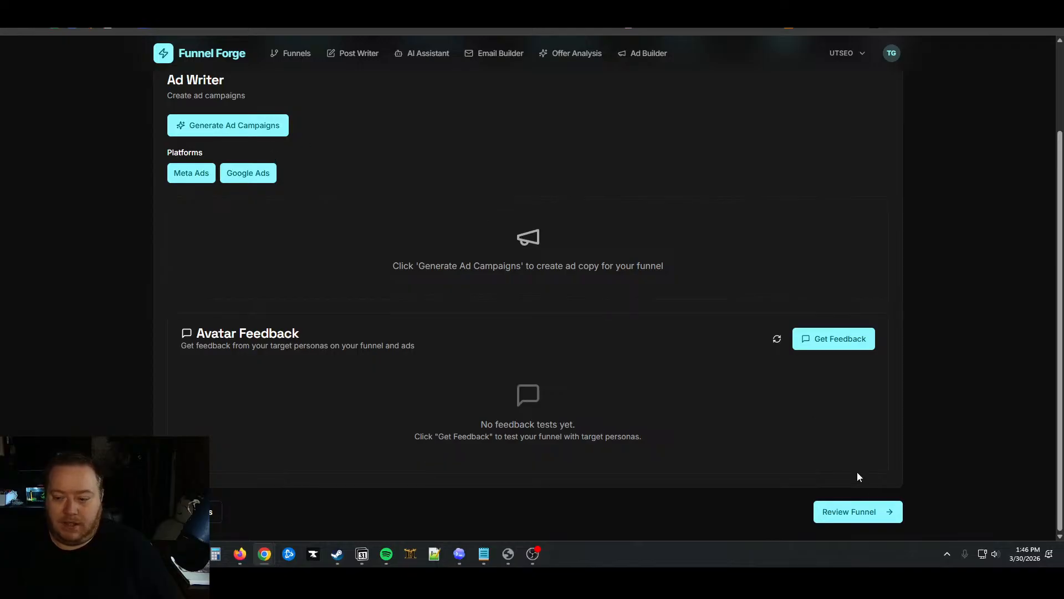
Jump to the funnel Overview and scroll through its offer breakdown and funnel flow
{"action": "left_click", "coordinate": [858, 511]}
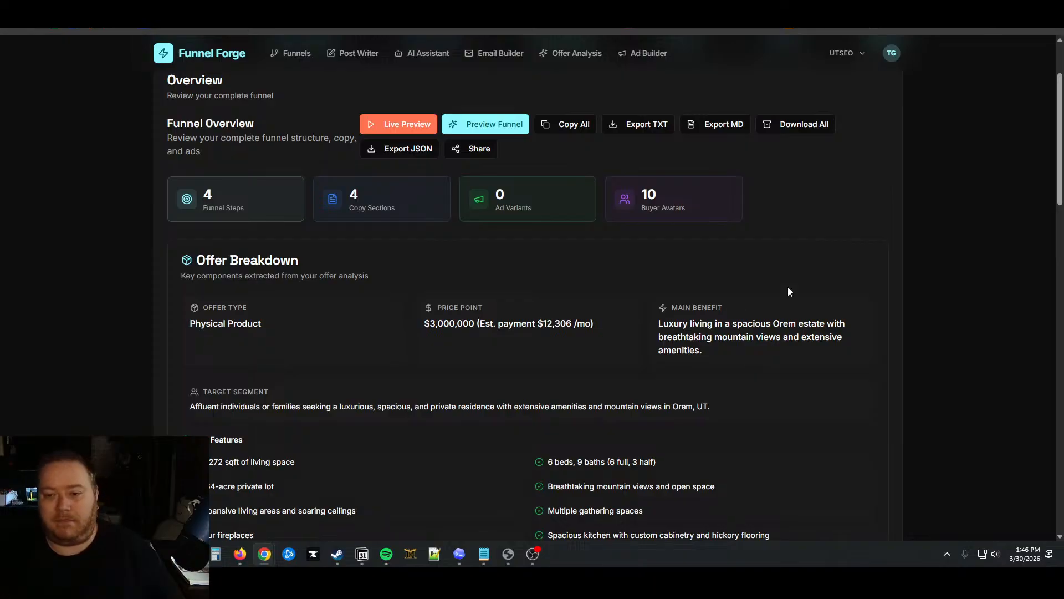
{"action": "scroll", "coordinate": [706, 332], "scroll_direction": "down", "scroll_amount": 1}
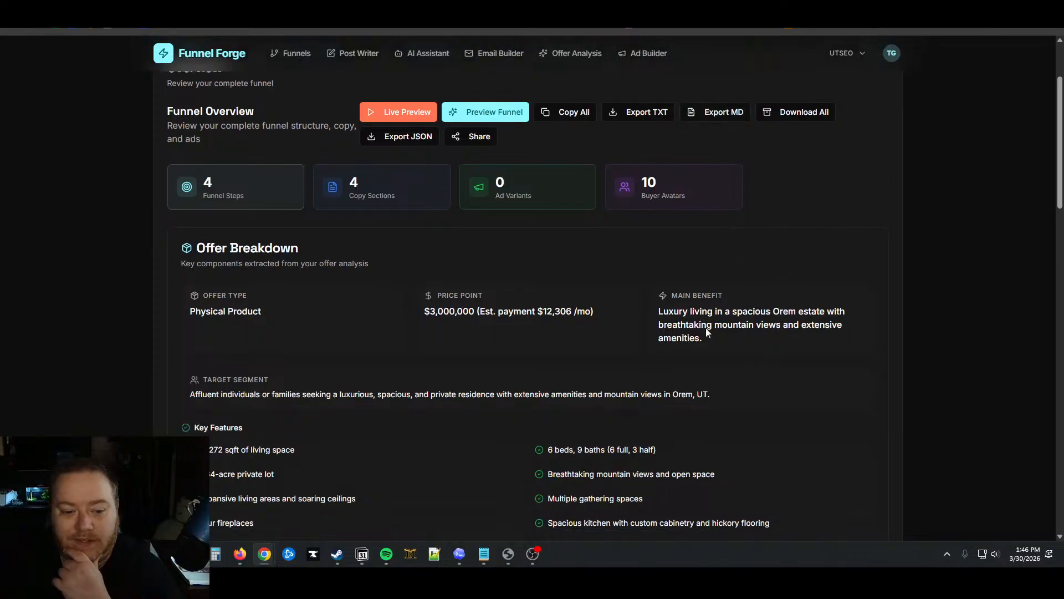
{"action": "scroll", "coordinate": [706, 326], "scroll_direction": "down", "scroll_amount": 9}
{"action": "scroll", "coordinate": [713, 326], "scroll_direction": "up", "scroll_amount": 5}
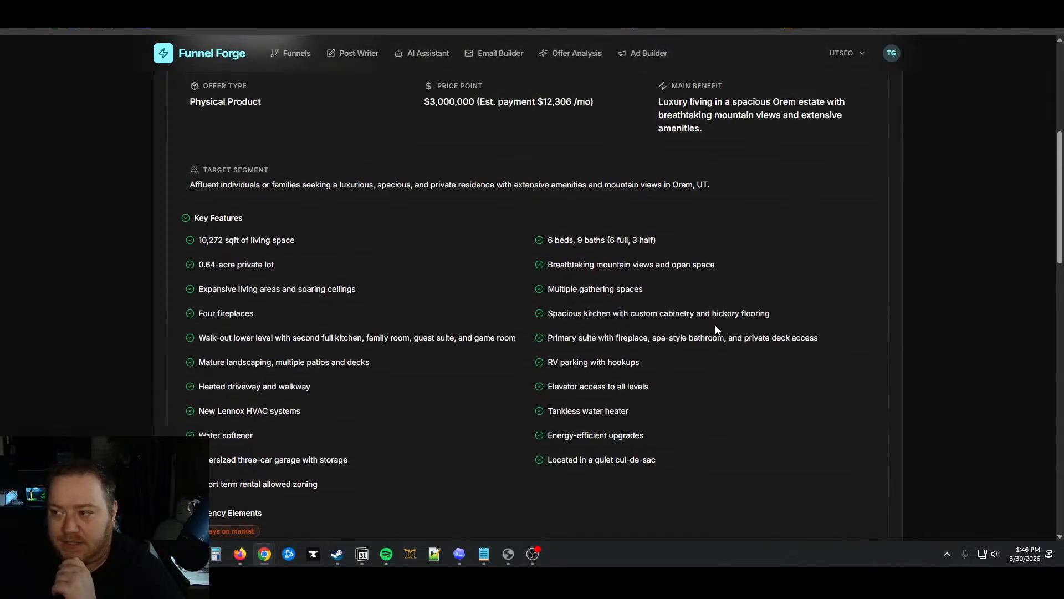
{"action": "scroll", "coordinate": [715, 326], "scroll_direction": "up", "scroll_amount": 3}
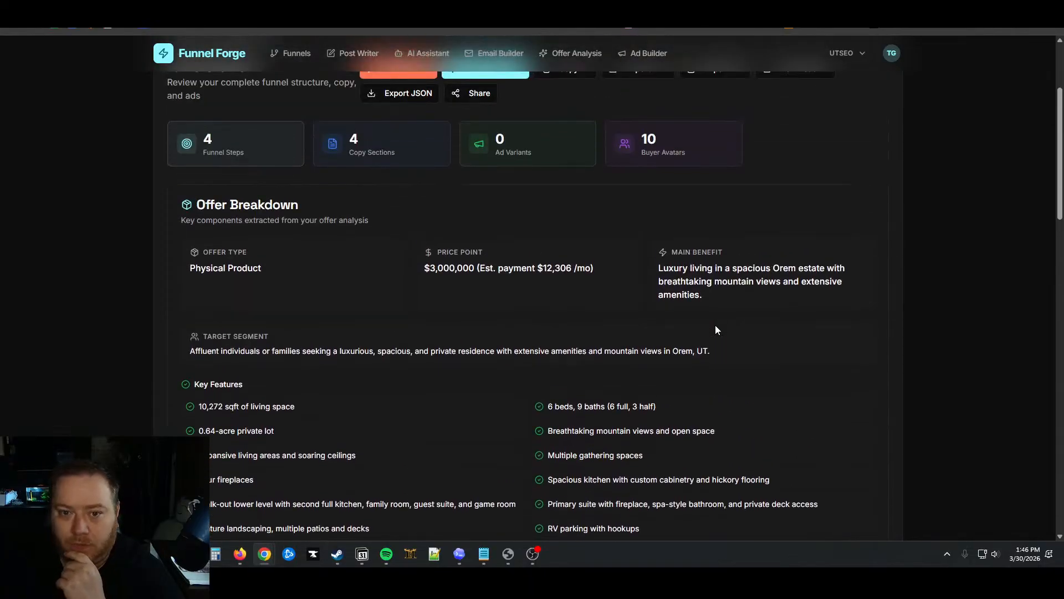
{"action": "scroll", "coordinate": [717, 324], "scroll_direction": "up", "scroll_amount": 3}
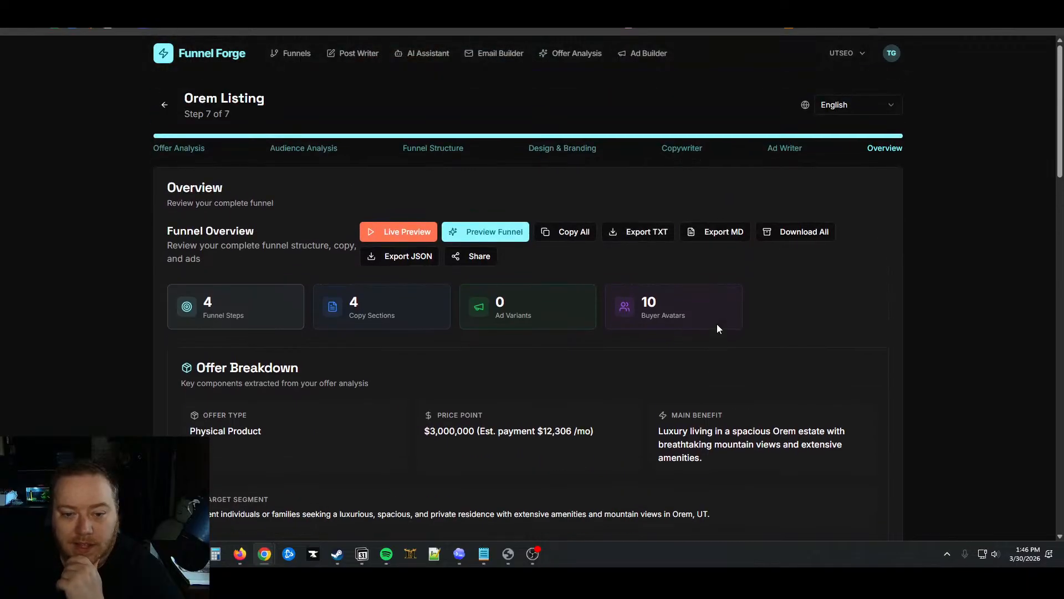
{"action": "scroll", "coordinate": [717, 324], "scroll_direction": "down", "scroll_amount": 3}
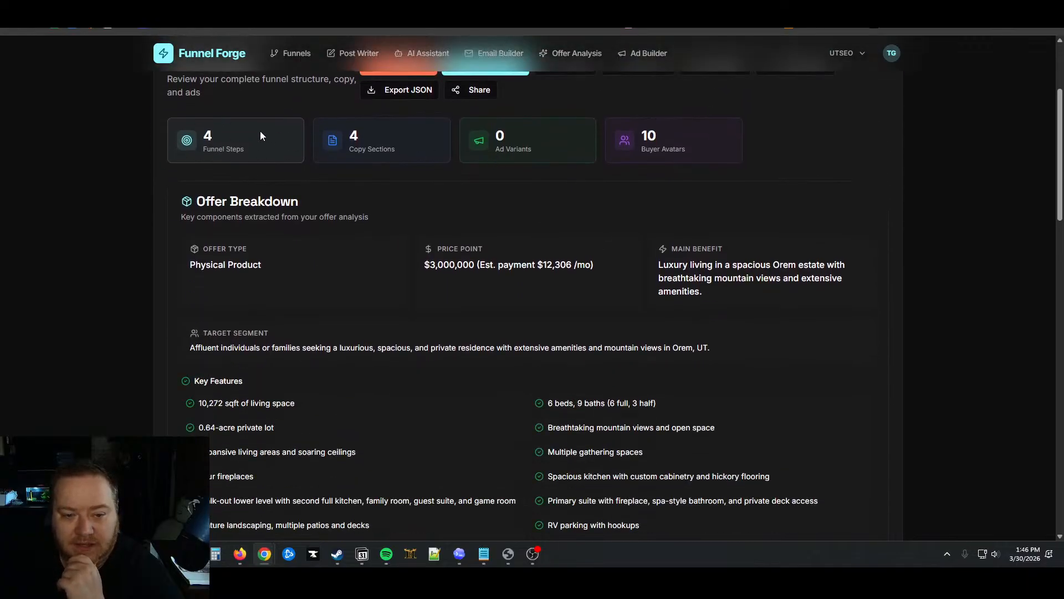
{"action": "scroll", "coordinate": [613, 184], "scroll_direction": "down", "scroll_amount": 10}
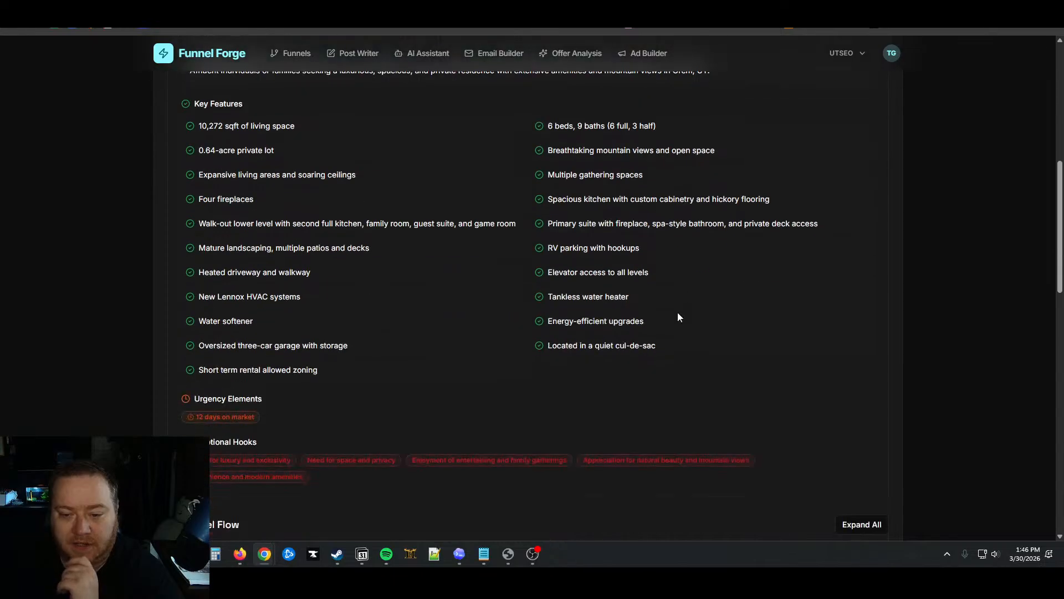
{"action": "scroll", "coordinate": [676, 313], "scroll_direction": "down", "scroll_amount": 4}
{"action": "scroll", "coordinate": [848, 240], "scroll_direction": "up", "scroll_amount": 2}
Expand and collapse the Orem Estate Story Landing Page step to check its details
{"action": "left_click", "coordinate": [848, 185]}
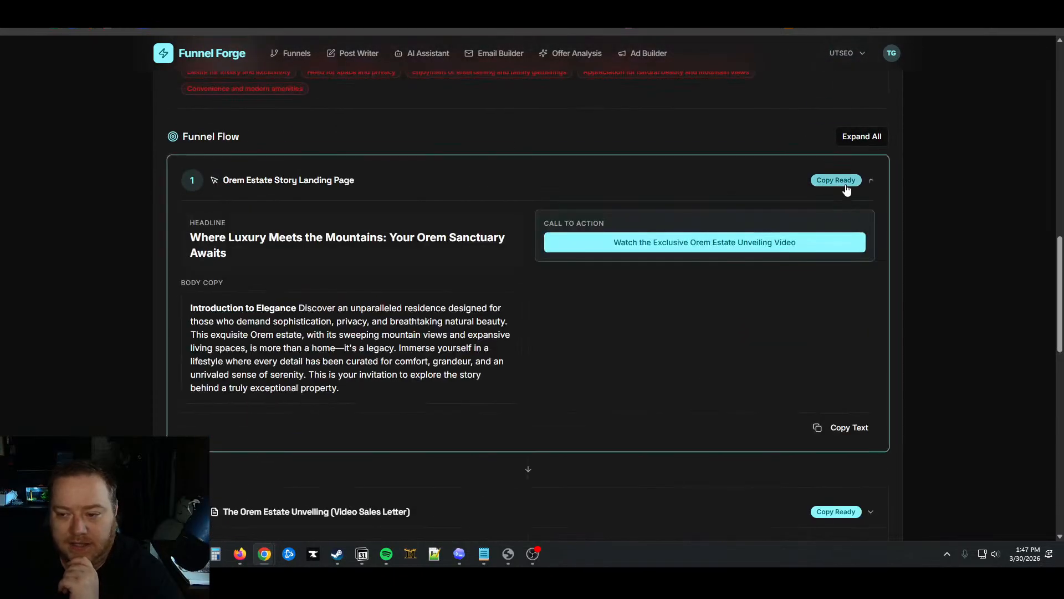
{"action": "left_click", "coordinate": [868, 183]}
{"action": "scroll", "coordinate": [875, 278], "scroll_direction": "down", "scroll_amount": 7}
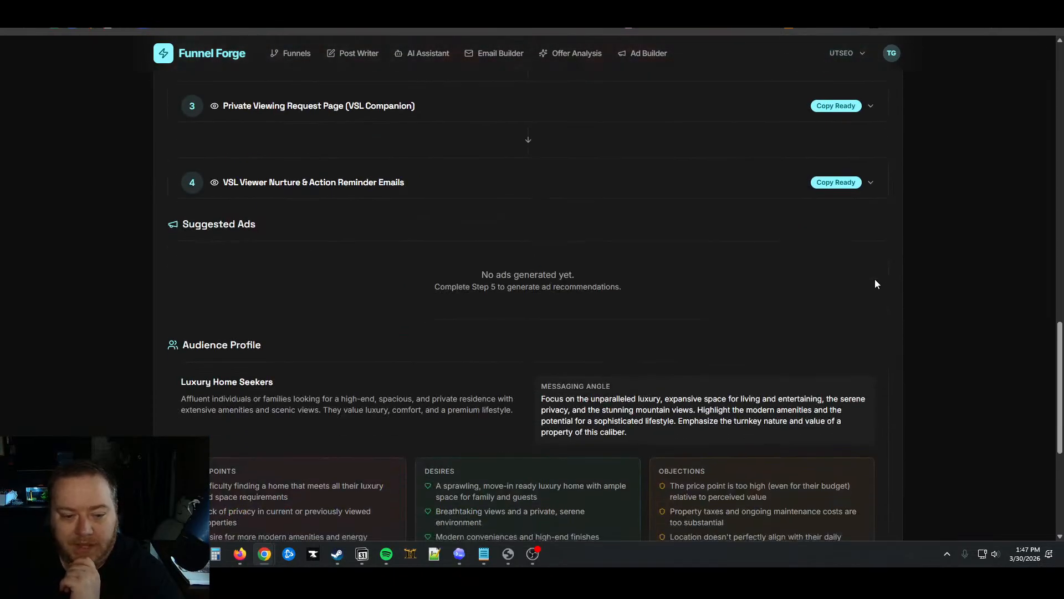
{"action": "scroll", "coordinate": [628, 254], "scroll_direction": "down", "scroll_amount": 2}
{"action": "scroll", "coordinate": [702, 268], "scroll_direction": "up", "scroll_amount": 20}
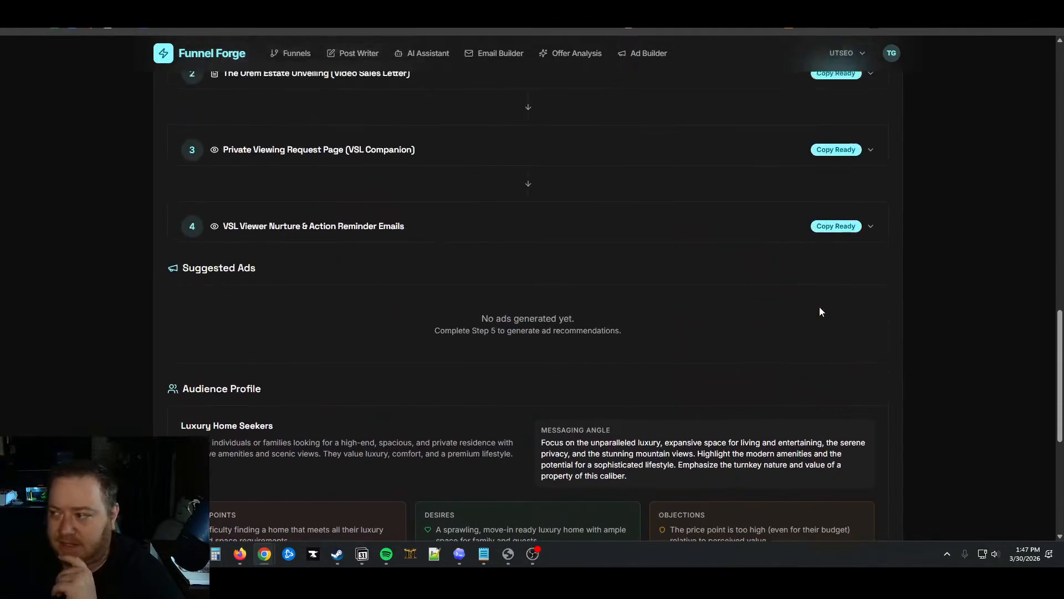
Export the funnel as orem-listing-funnel-export.md and open it from Chrome's downloads
{"action": "scroll", "coordinate": [688, 250], "scroll_direction": "up", "scroll_amount": 2}
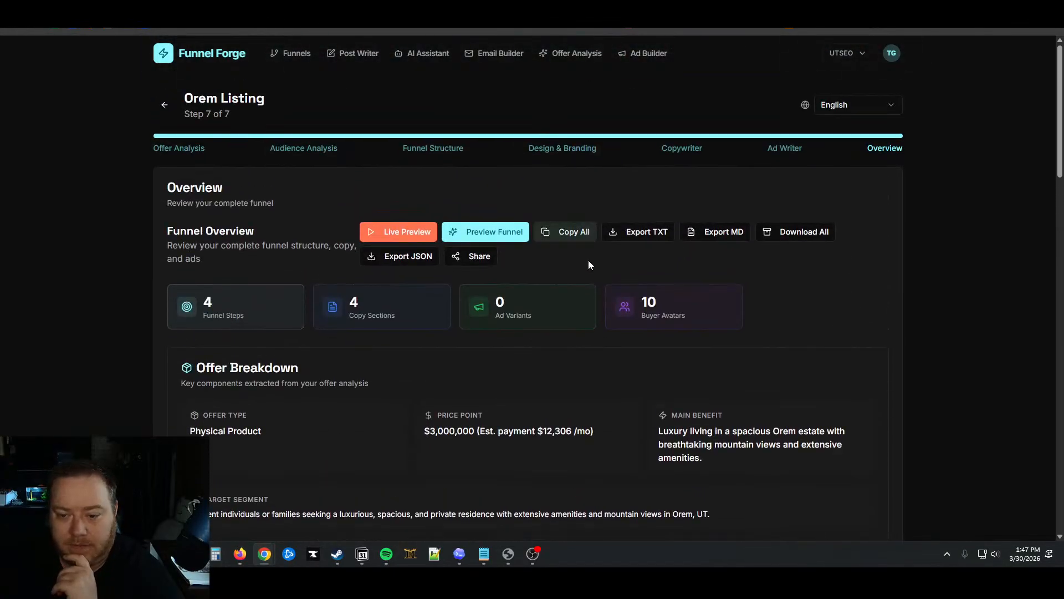
{"action": "left_click", "coordinate": [721, 232]}
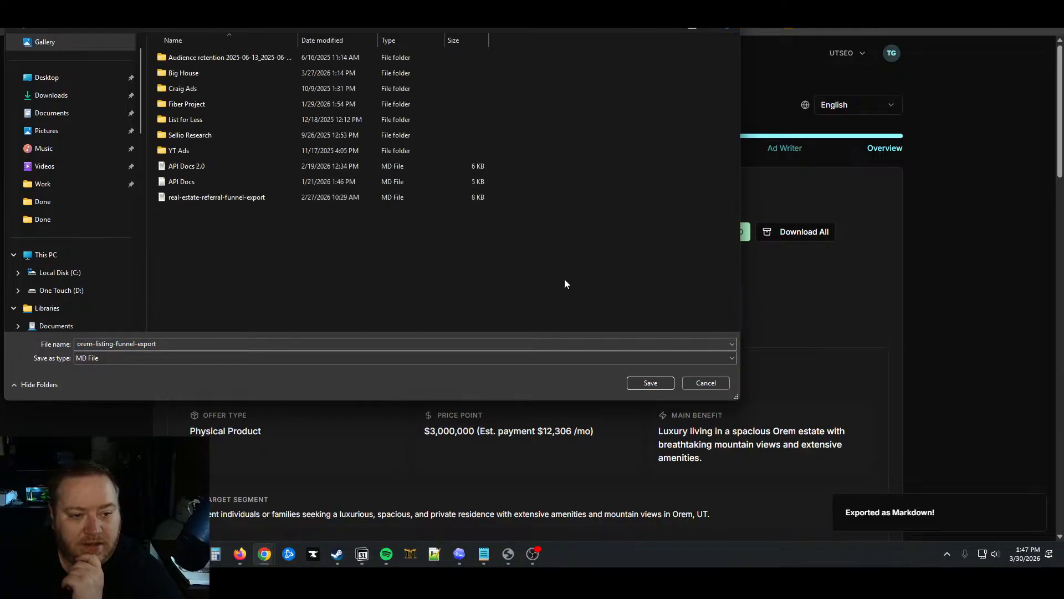
{"action": "left_click", "coordinate": [643, 385]}
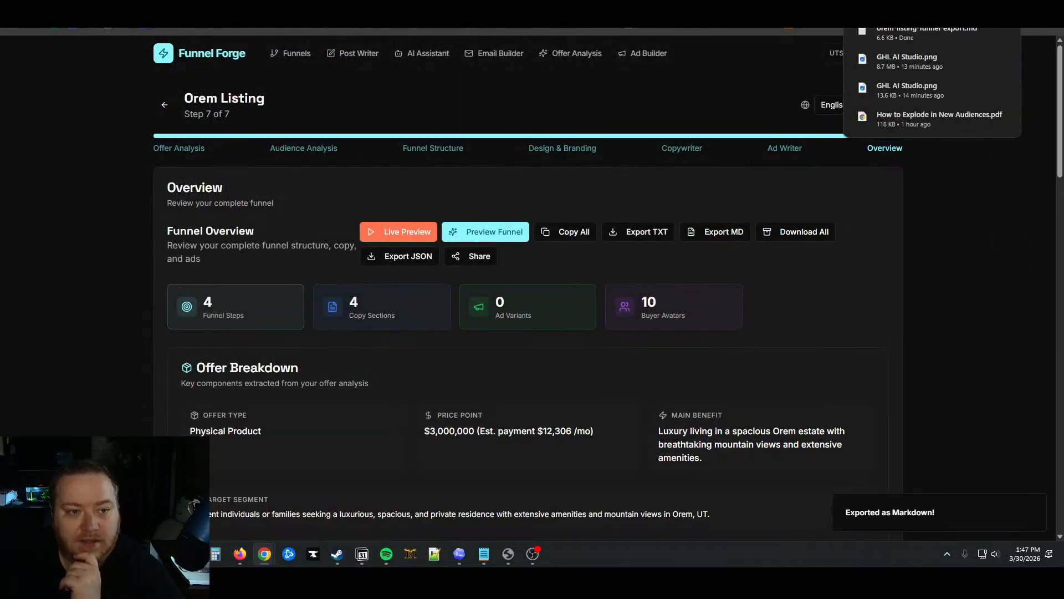
{"action": "left_click", "coordinate": [1004, 31]}
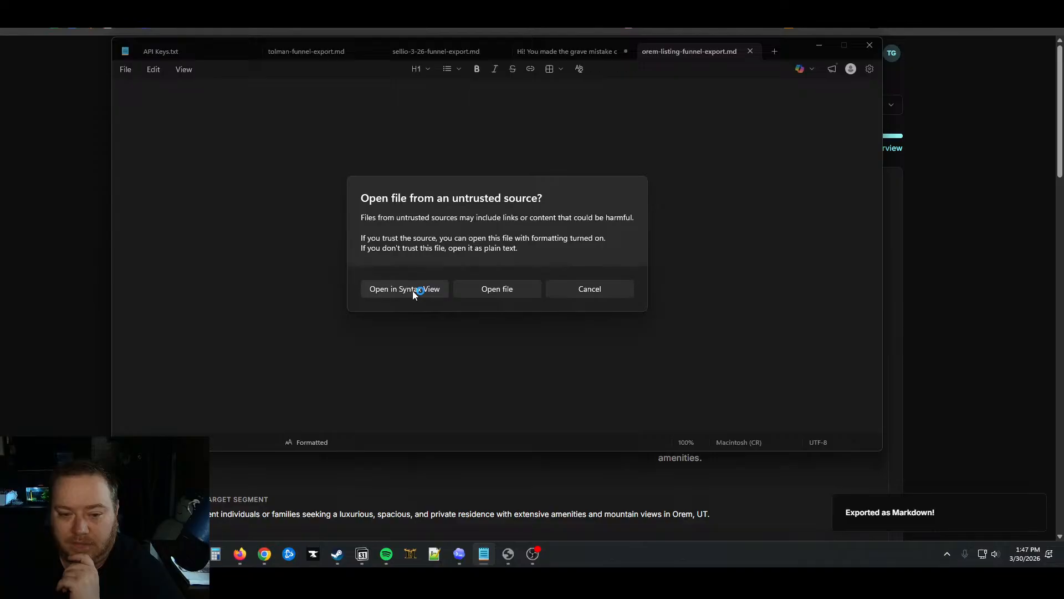
Open the Markdown export in Notepad, select all its text, and return to AI Studio
{"action": "left_click", "coordinate": [487, 289]}
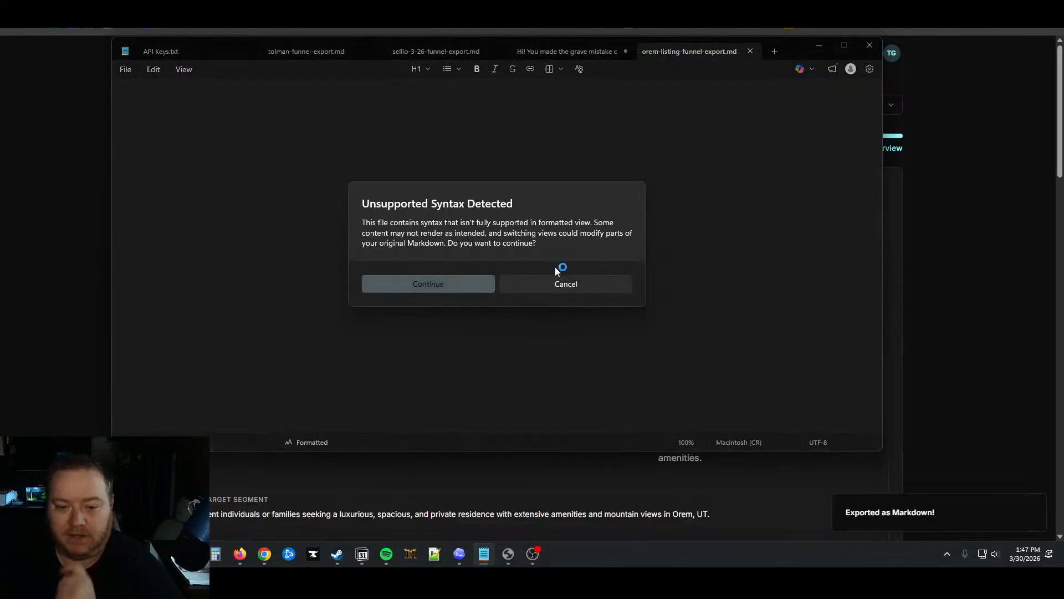
{"action": "left_click", "coordinate": [456, 284]}
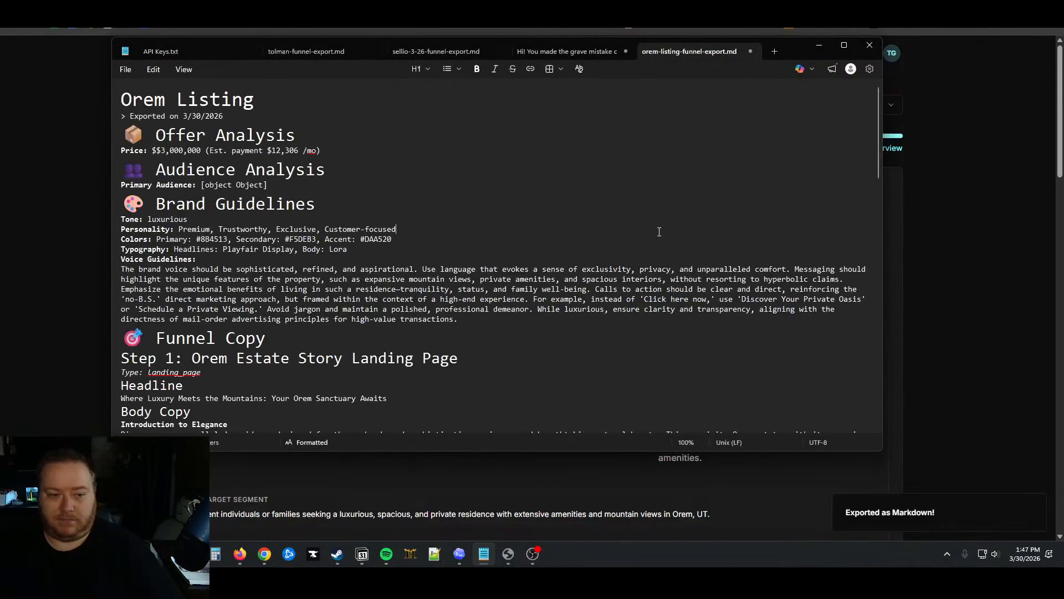
{"action": "key", "text": "ctrl+a"}
{"action": "left_click", "coordinate": [819, 45]}
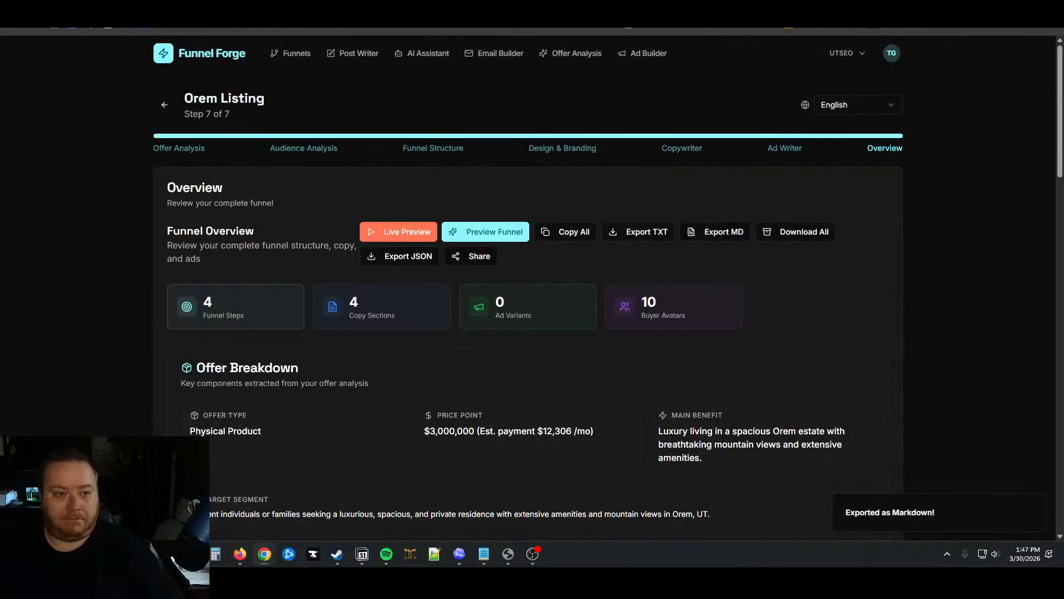
{"action": "left_click", "coordinate": [239, 5]}
Type a prompt asking for help building a real estate listing funnel from supplied content and branding
{"action": "left_click", "coordinate": [510, 224]}
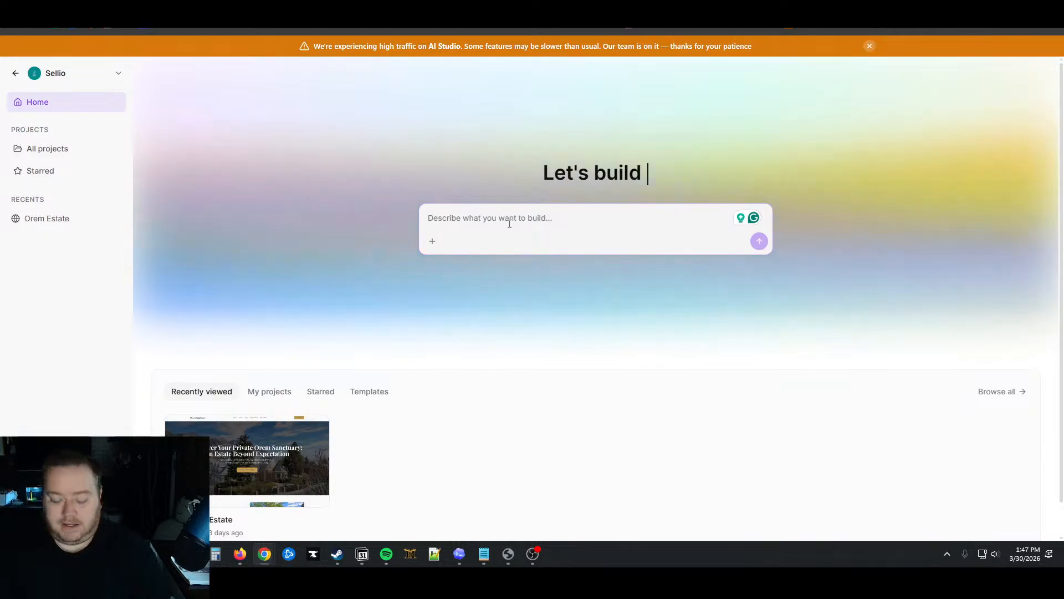
{"action": "type", "text": "Hi"}
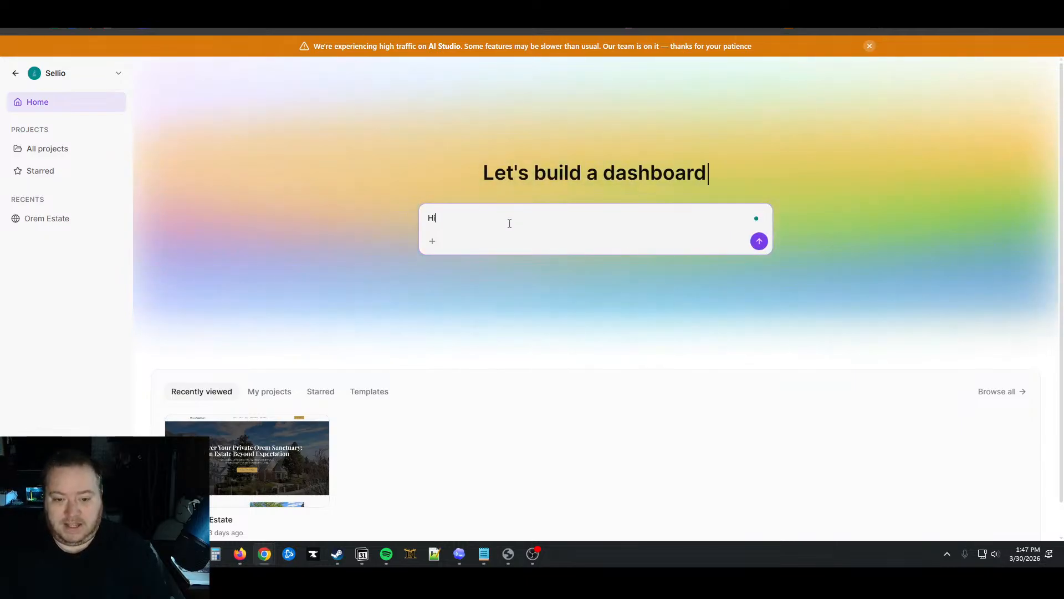
{"action": "type", "text": "! I need your "}
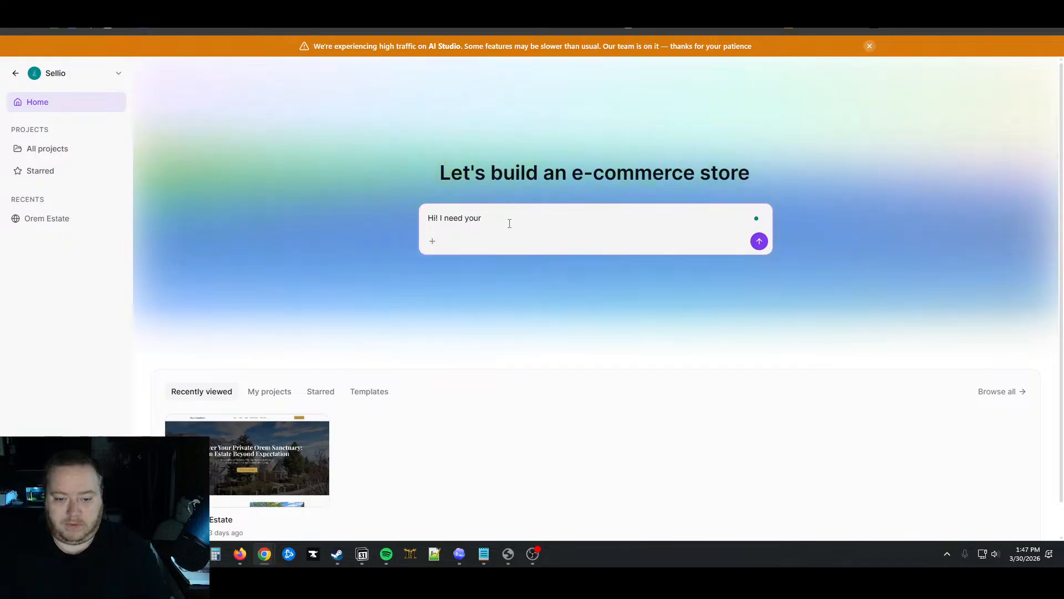
{"action": "type", "text": "help buildi"}
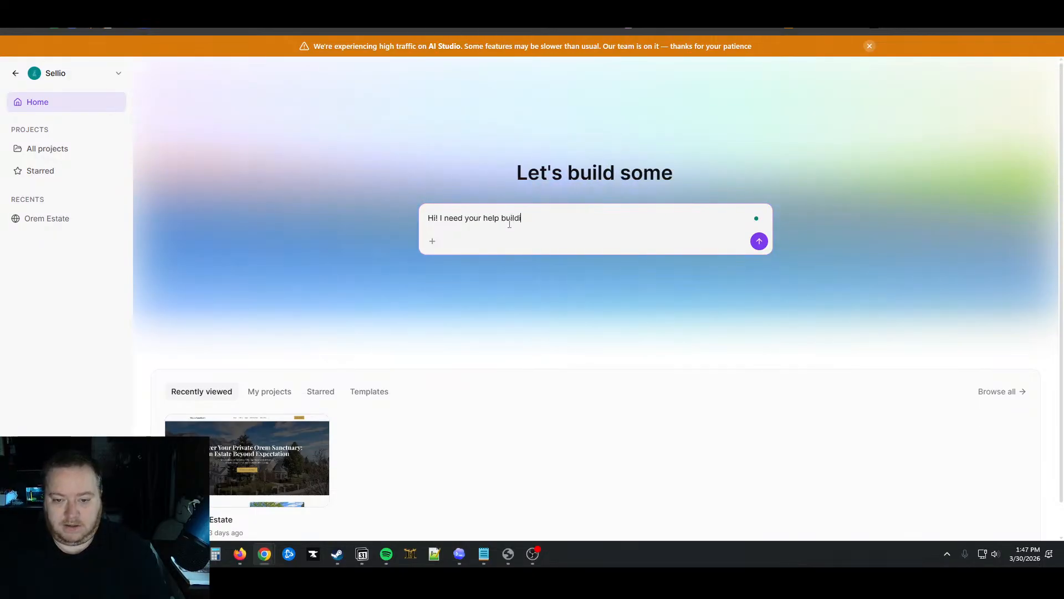
{"action": "type", "text": "ng a funnel f"}
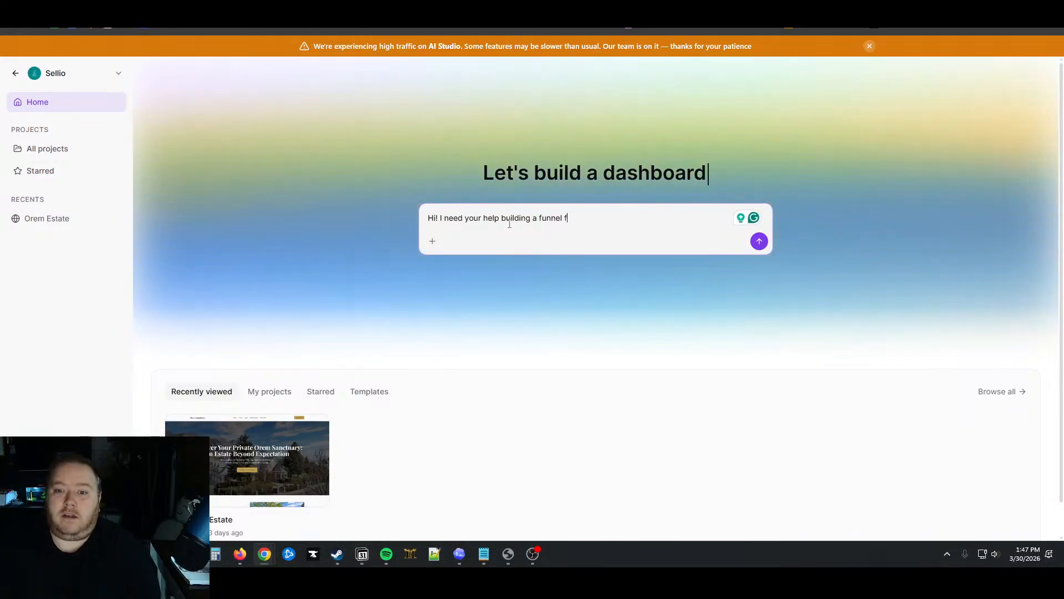
{"action": "type", "text": "es"}
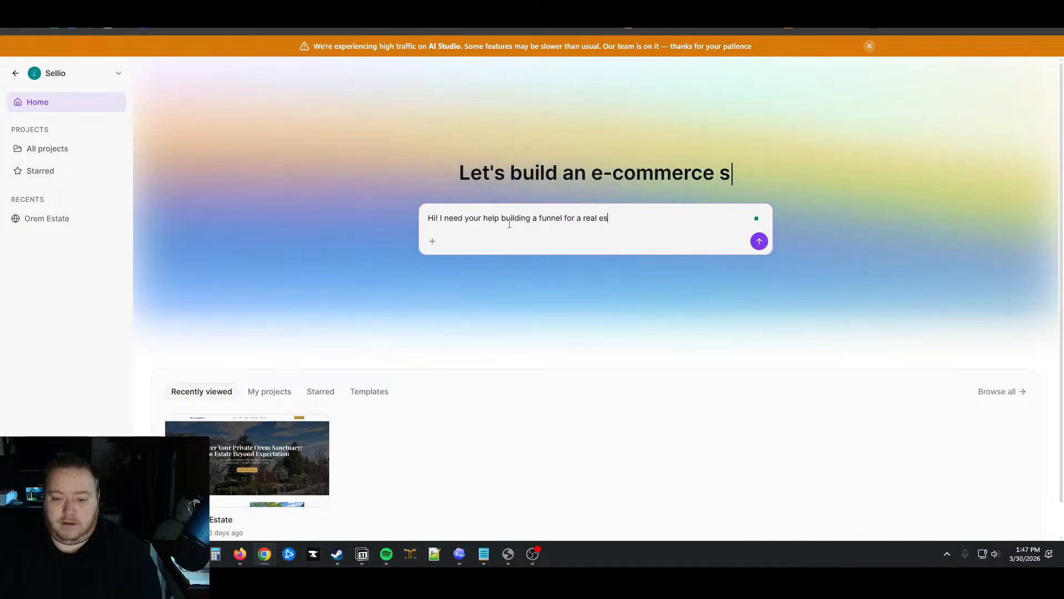
{"action": "type", "text": "tate listin"}
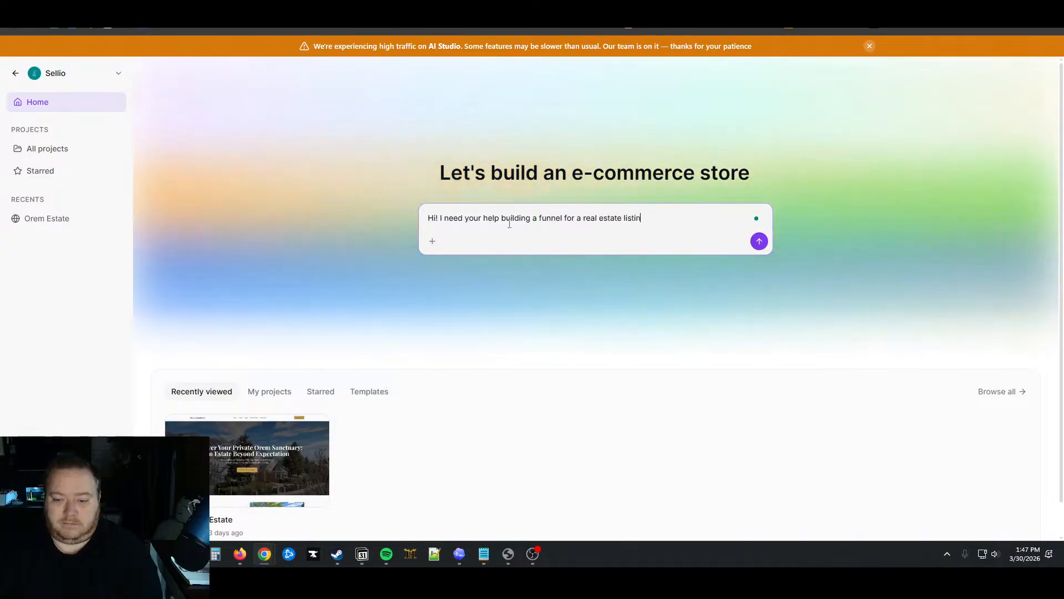
{"action": "type", "text": "g. I have the conte"}
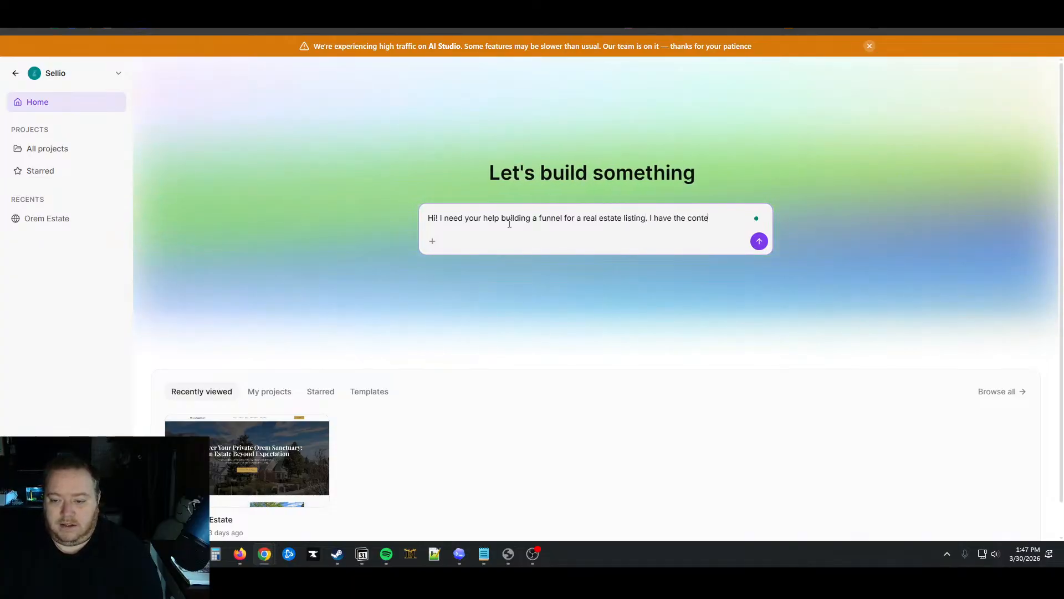
{"action": "type", "text": "nt fan"}
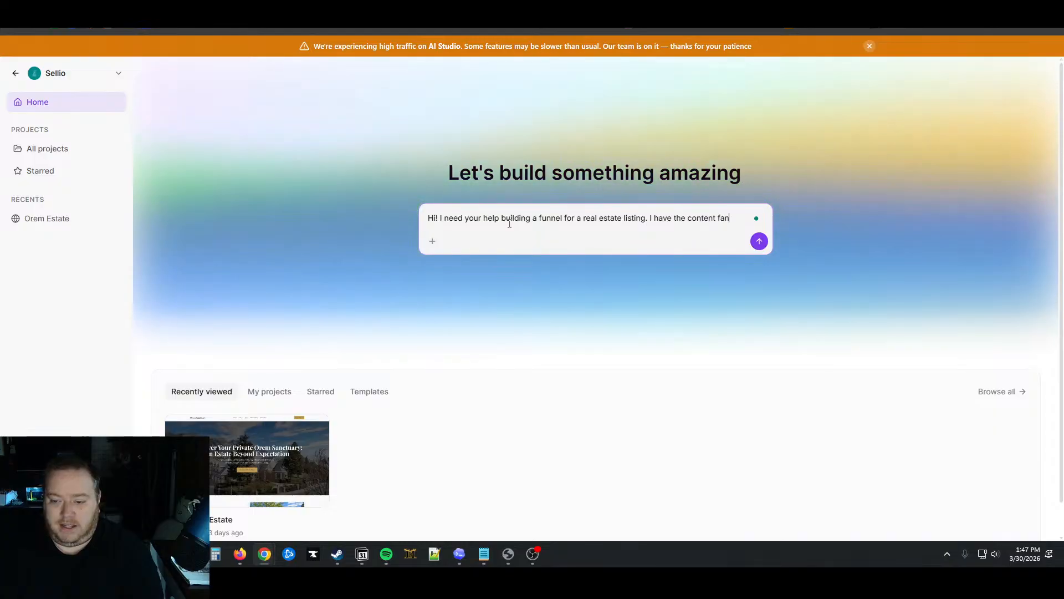
{"action": "key", "text": "BackSpace"}
{"action": "key", "text": "BackSpace"}
{"action": "key", "text": "BackSpace"}
{"action": "type", "text": "and brandin"}
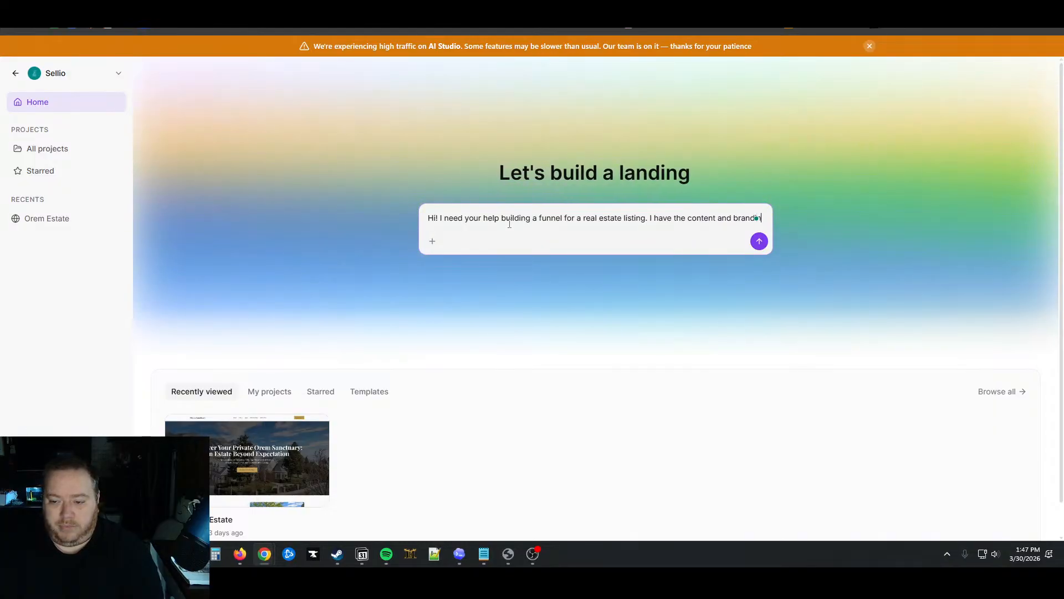
{"action": "type", "text": "g, and audie"}
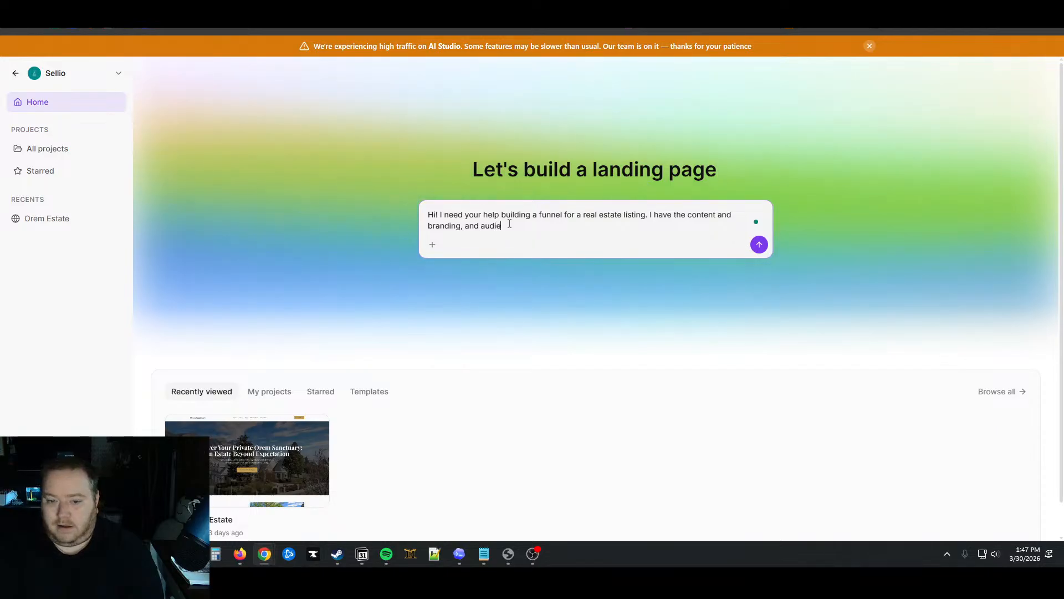
{"action": "type", "text": "nce breakdown infromation for"}
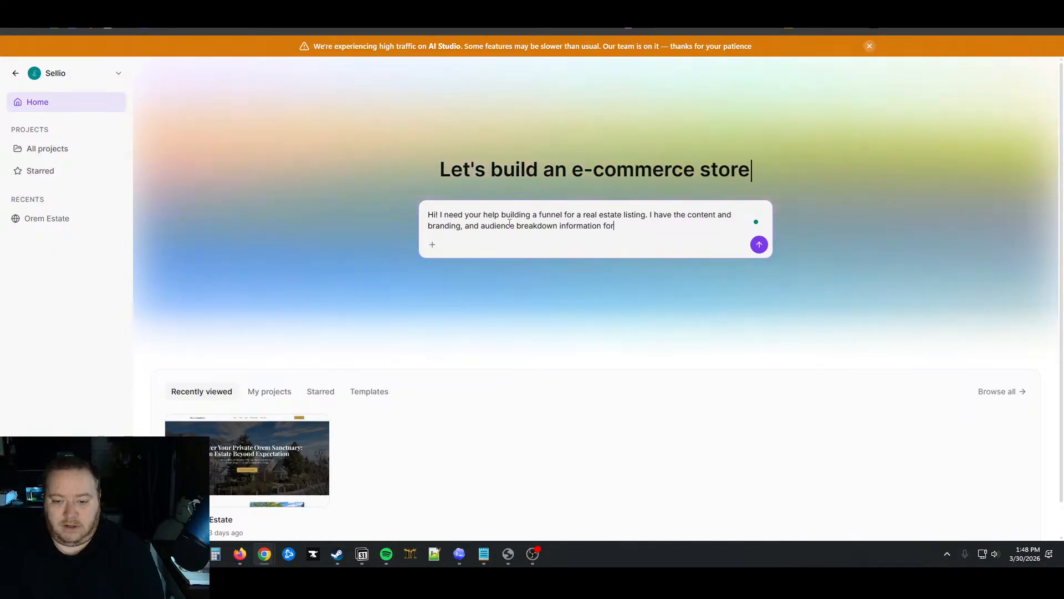
{"action": "type", "text": ", whic"}
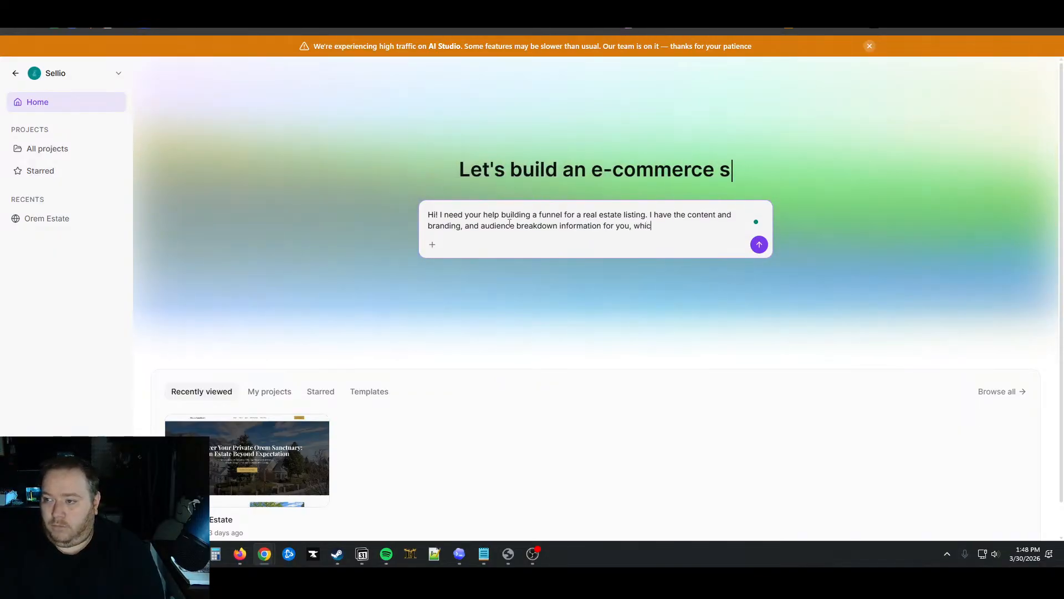
{"action": "type", "text": "h I'd like "}
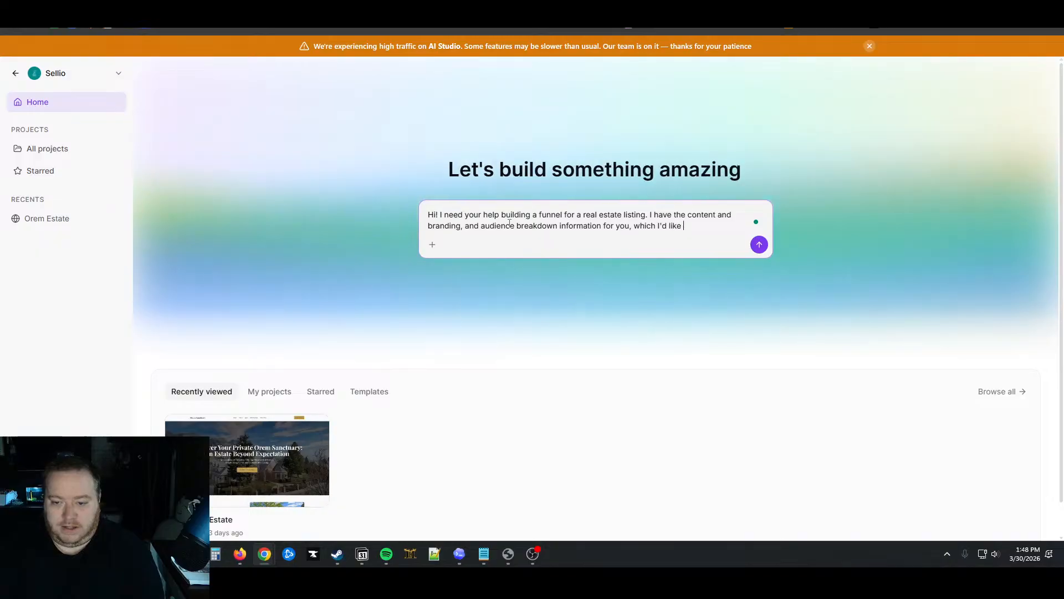
{"action": "type", "text": "you to use fo"}
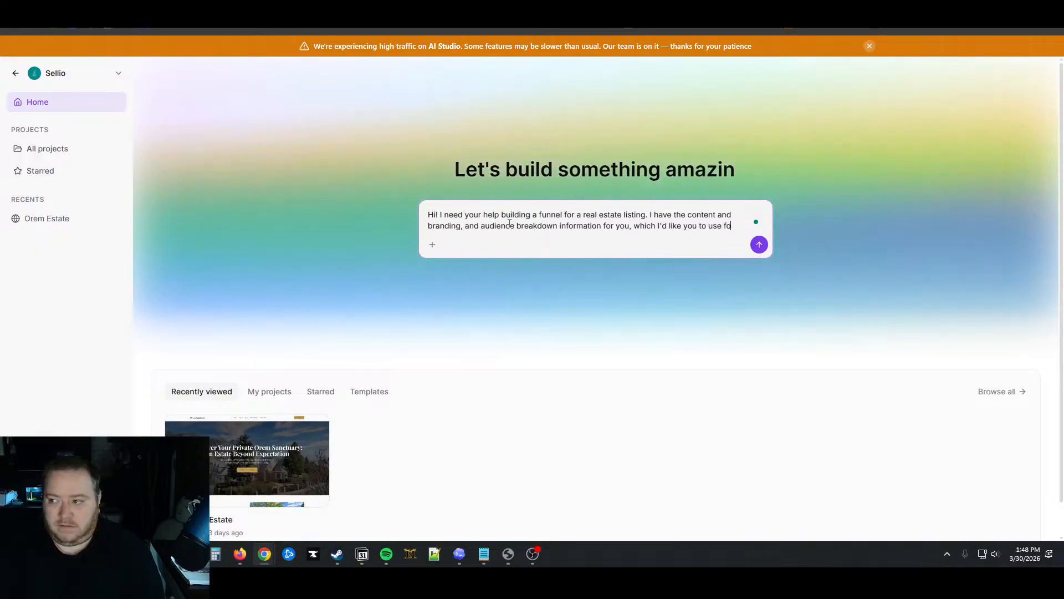
{"action": "type", "text": "r the design of the"}
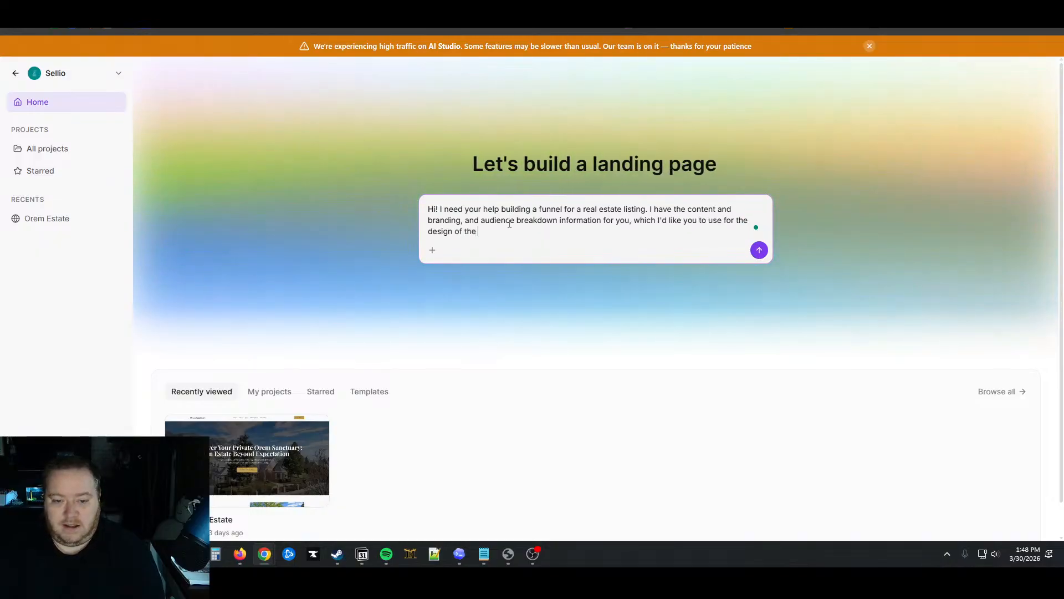
{"action": "type", "text": " site. There may need to be some modif"}
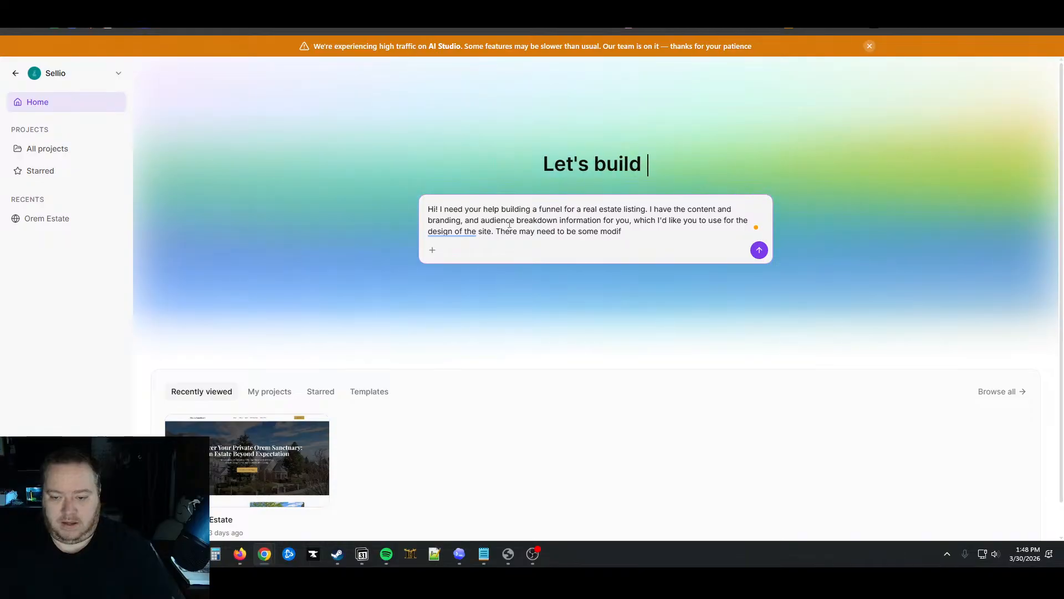
{"action": "key", "text": "BackSpace"}
{"action": "key", "text": "BackSpace"}
{"action": "key", "text": "BackSpace"}
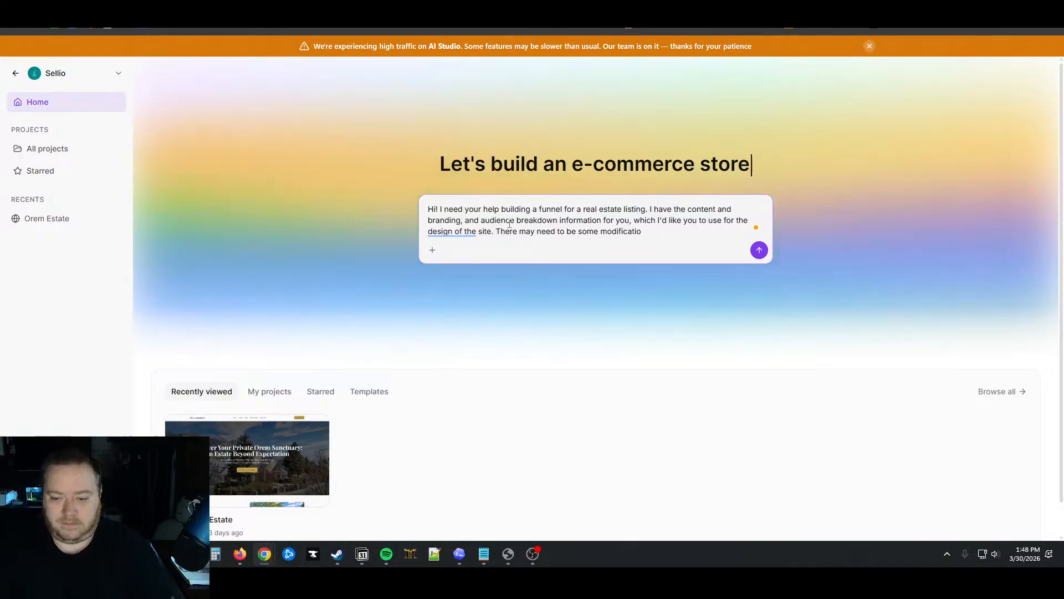
{"action": "type", "text": "ns better fir"}
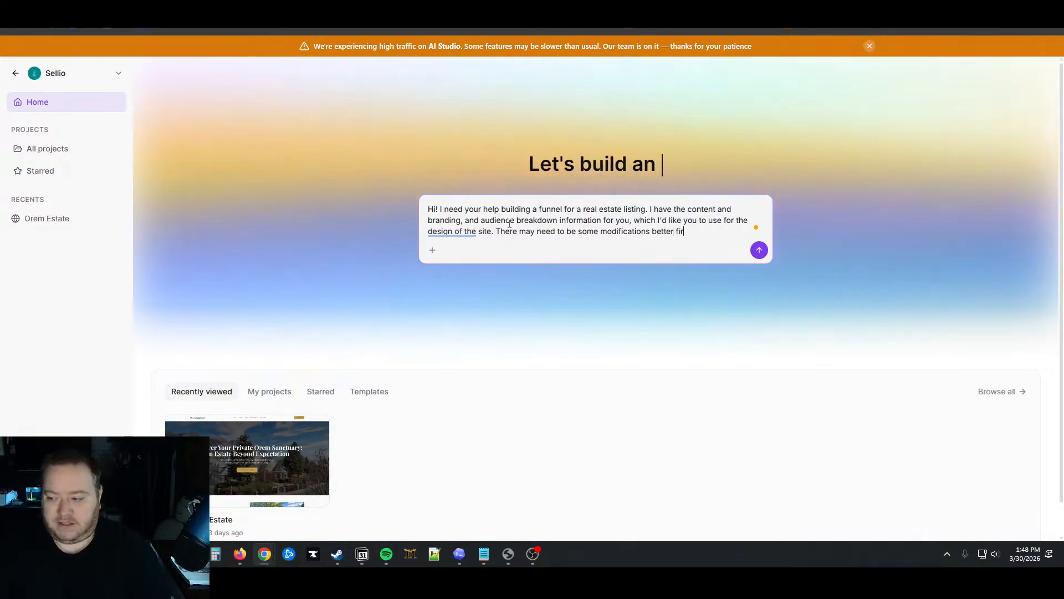
{"action": "key", "text": "BackSpace"}
{"action": "type", "text": "t the style o"}
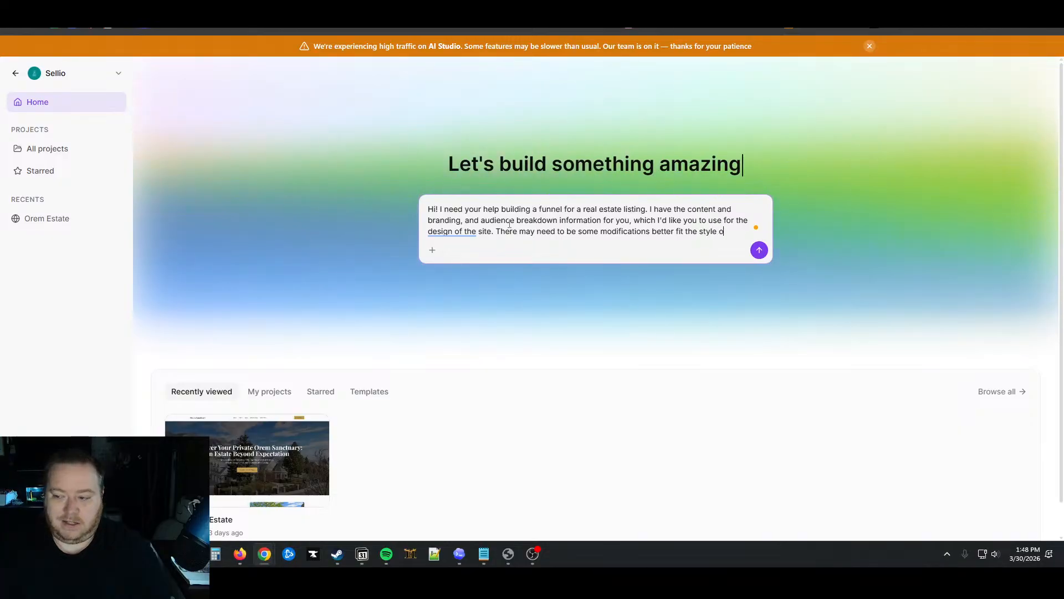
{"action": "type", "text": "f the site, so "}
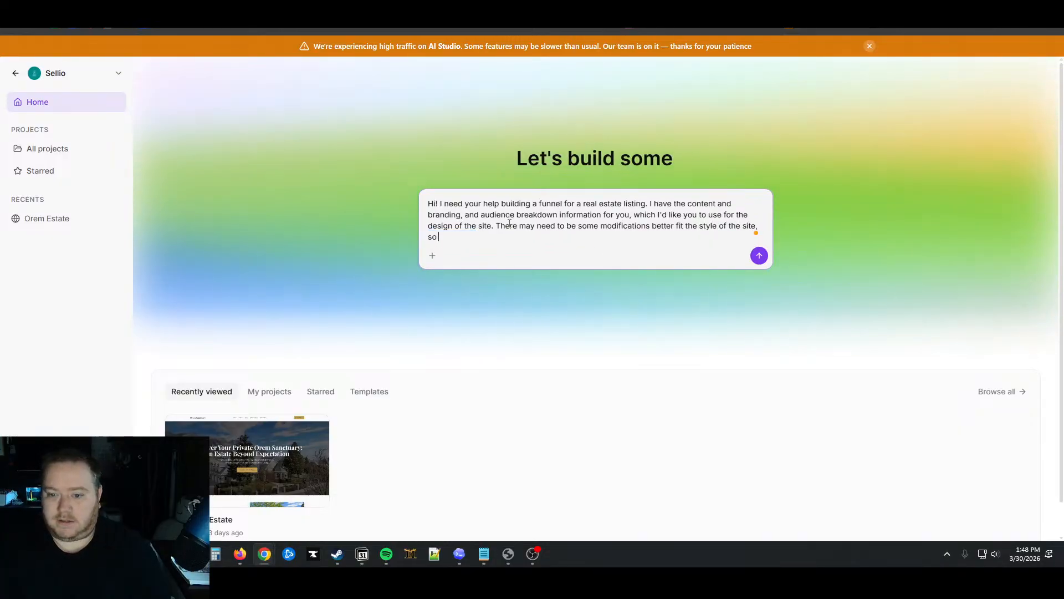
{"action": "type", "text": "feel free to "}
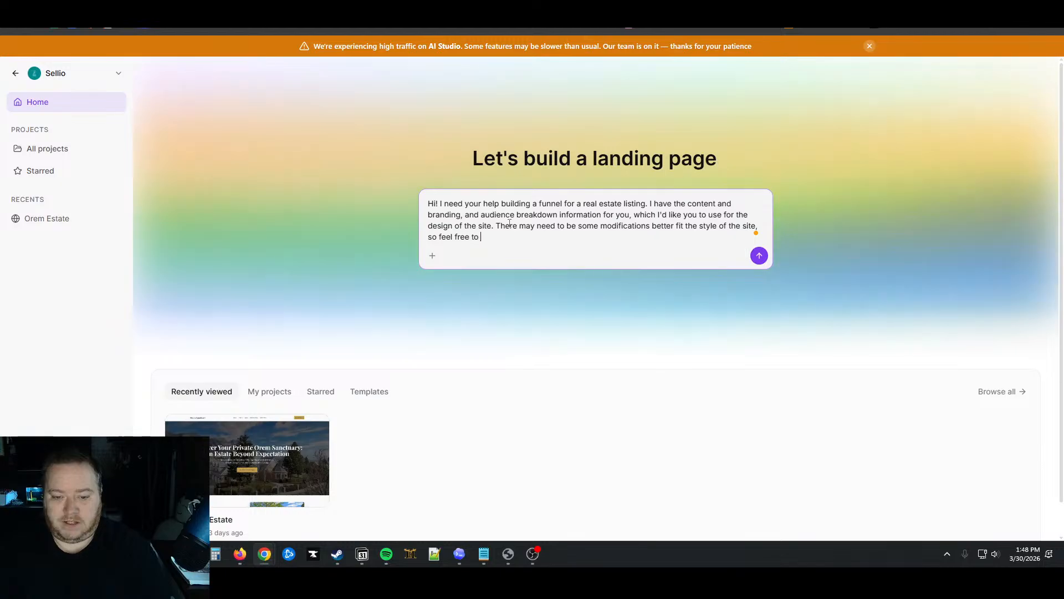
{"action": "type", "text": "adjust where"}
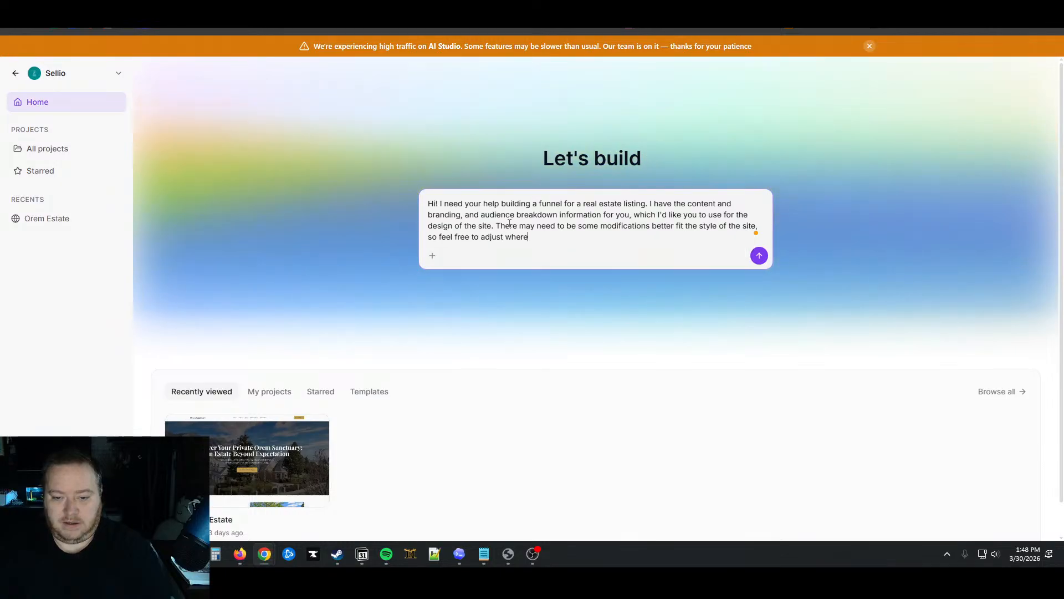
{"action": "type", "text": " d"}
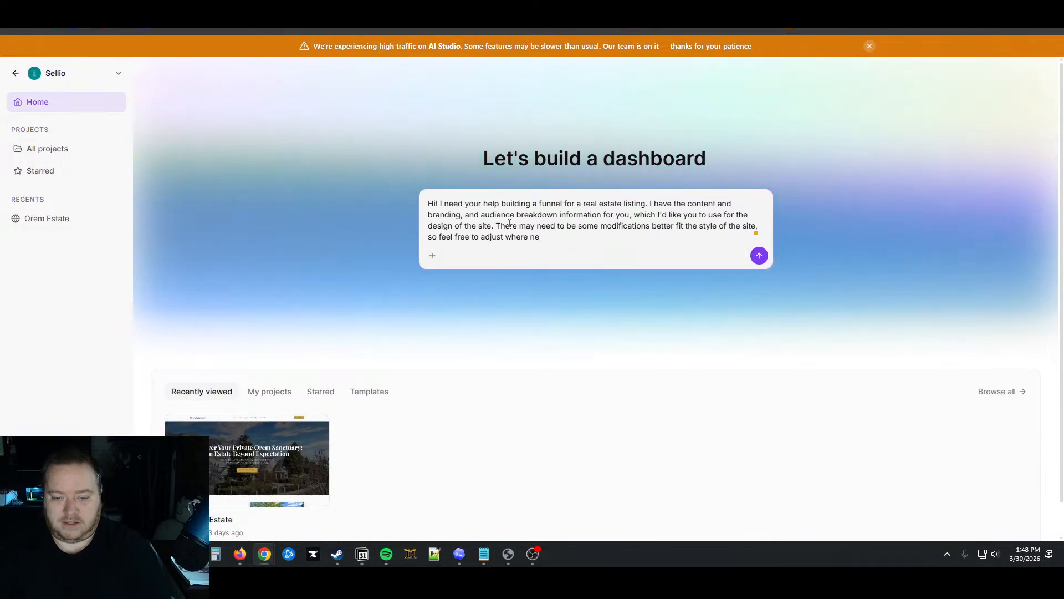
{"action": "type", "text": "ecessary"}
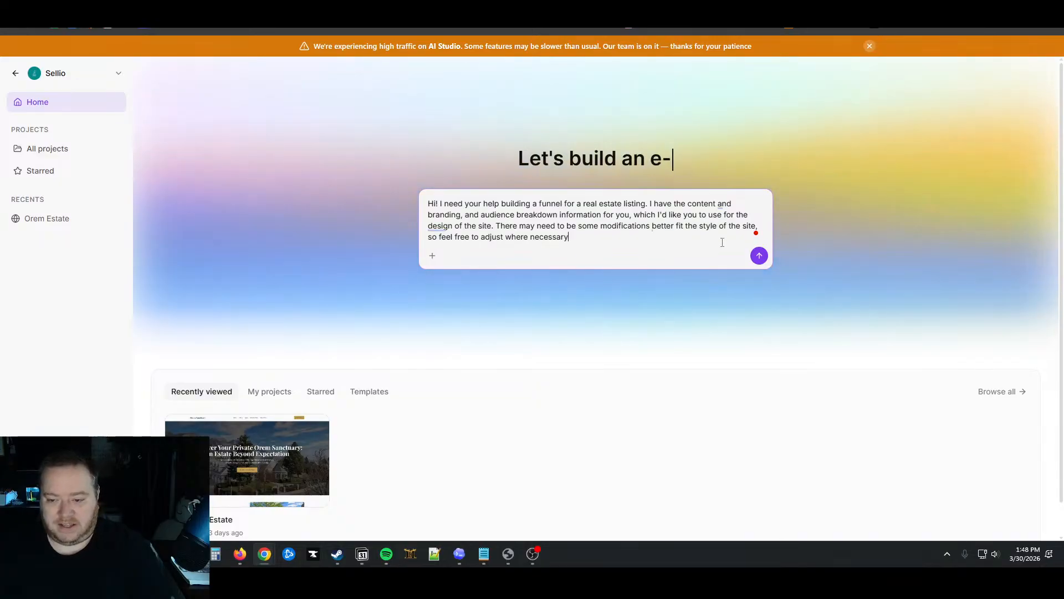
Replace 'style' with 'design/layout' in the prompt and end the sentence with a period
{"action": "double_click", "coordinate": [708, 226]}
{"action": "type", "text": "design"}
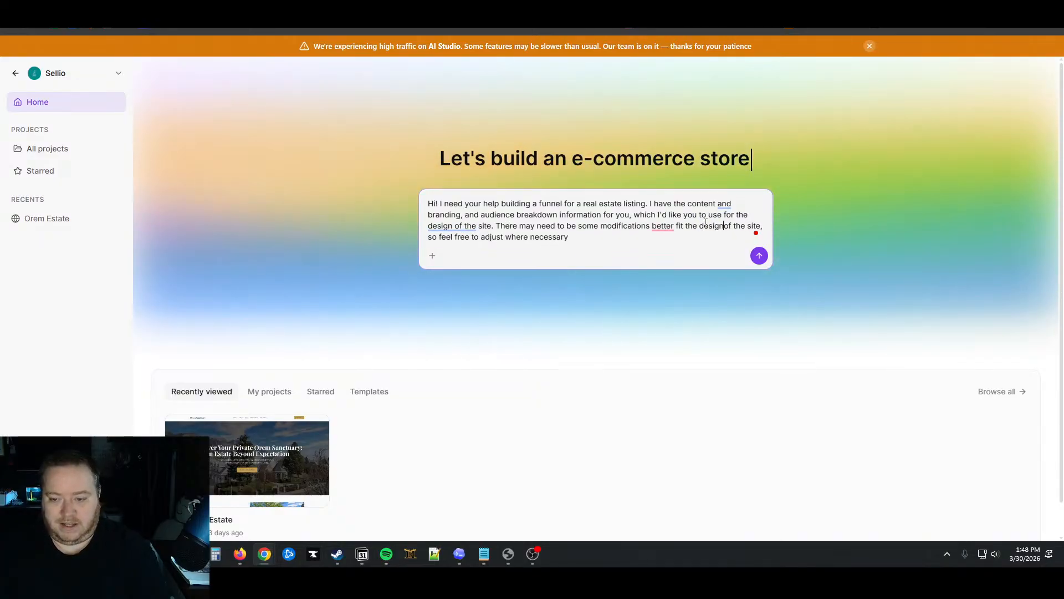
{"action": "type", "text": "/layout"}
{"action": "key", "text": "ctrl+End"}
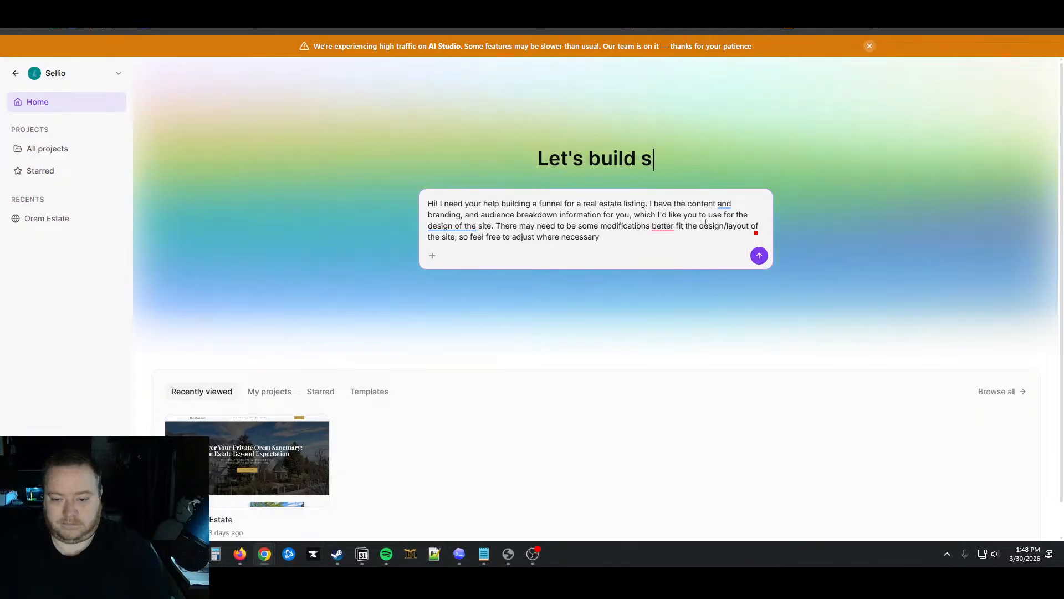
{"action": "type", "text": "."}
{"action": "key", "text": "shift+Return"}
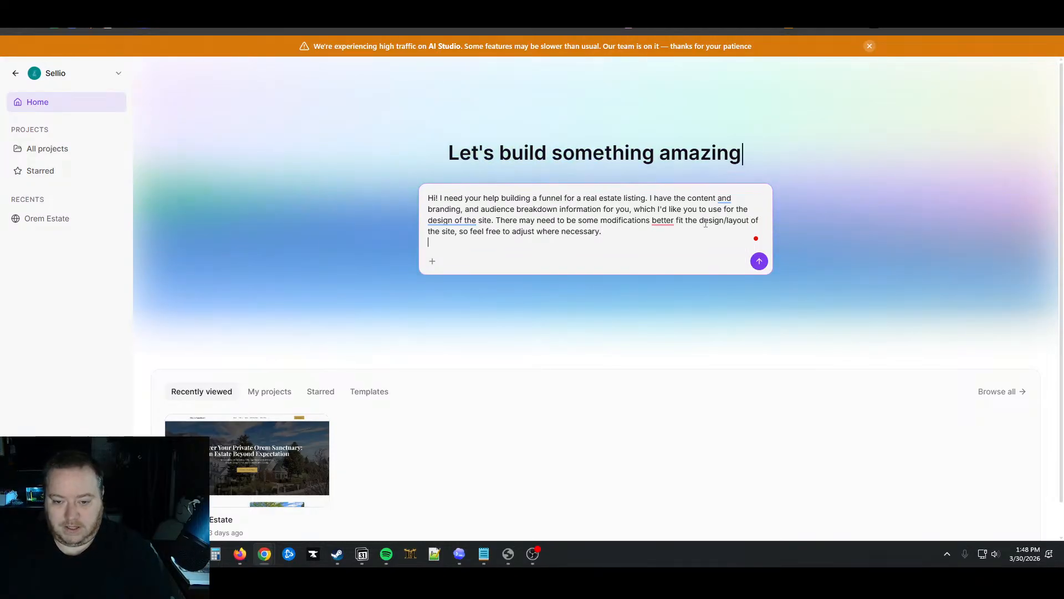
Add a 'Here's the content:' line and paste the full Orem funnel outline below it
{"action": "type", "text": "Here's the conte"}
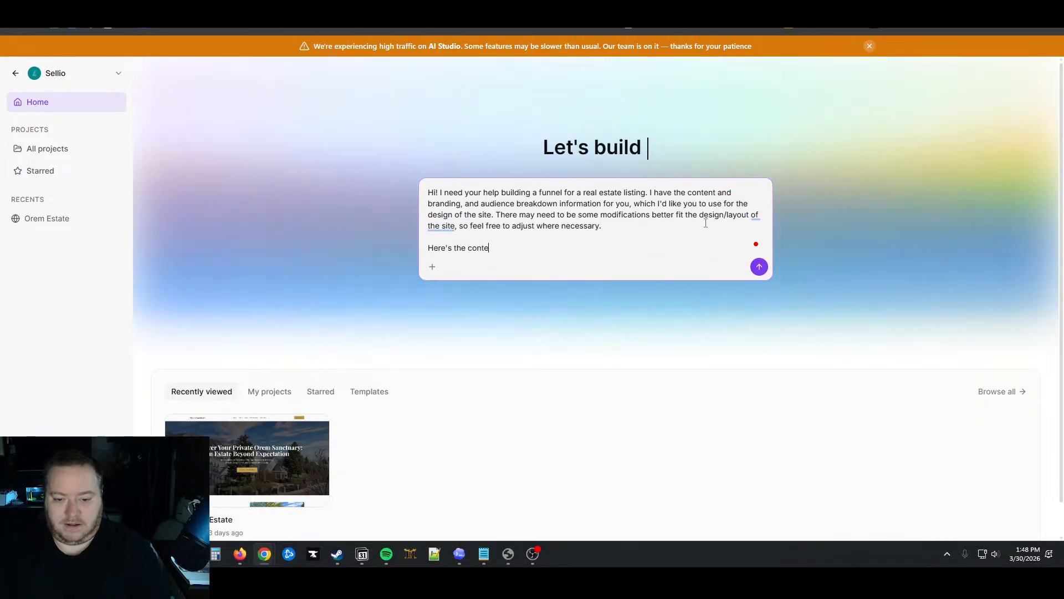
{"action": "type", "text": "nt:"}
{"action": "key", "text": "shift+Return"}
{"action": "key", "text": "ctrl+v"}
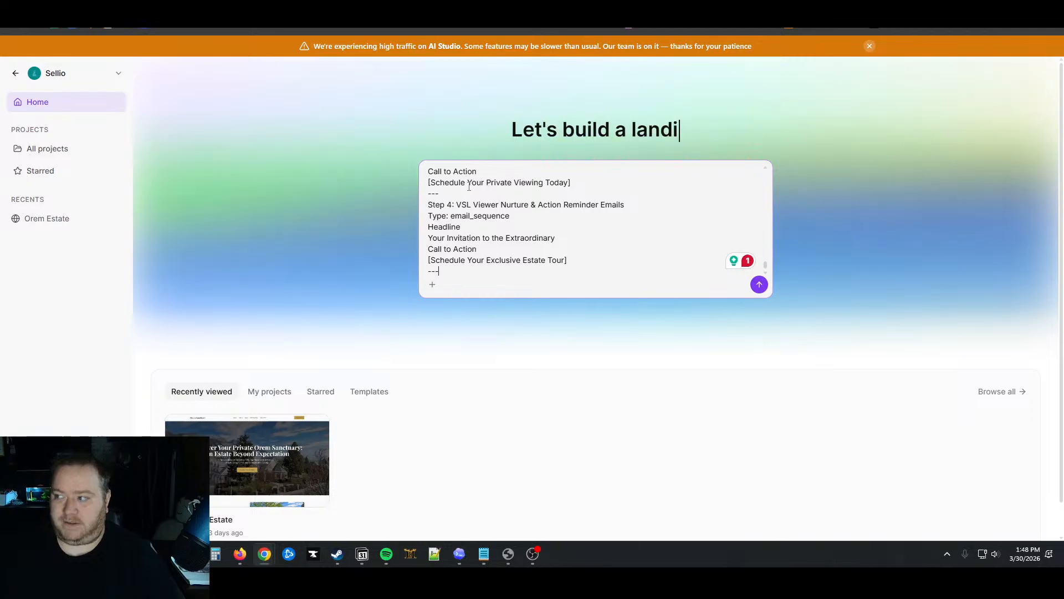
{"action": "left_click", "coordinate": [433, 286]}
Upload from the computer, navigating to the listing's images-for-web-or-mls photo folder
{"action": "left_click", "coordinate": [453, 261]}
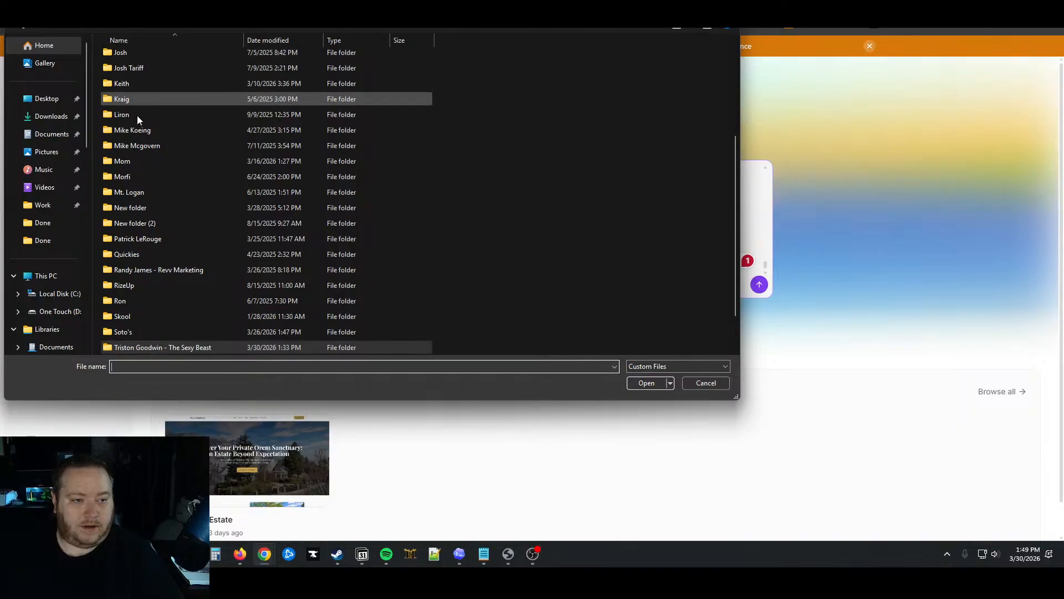
{"action": "scroll", "coordinate": [135, 115], "scroll_direction": "up", "scroll_amount": 1}
{"action": "left_click", "coordinate": [125, 73]}
{"action": "double_click", "coordinate": [125, 73]}
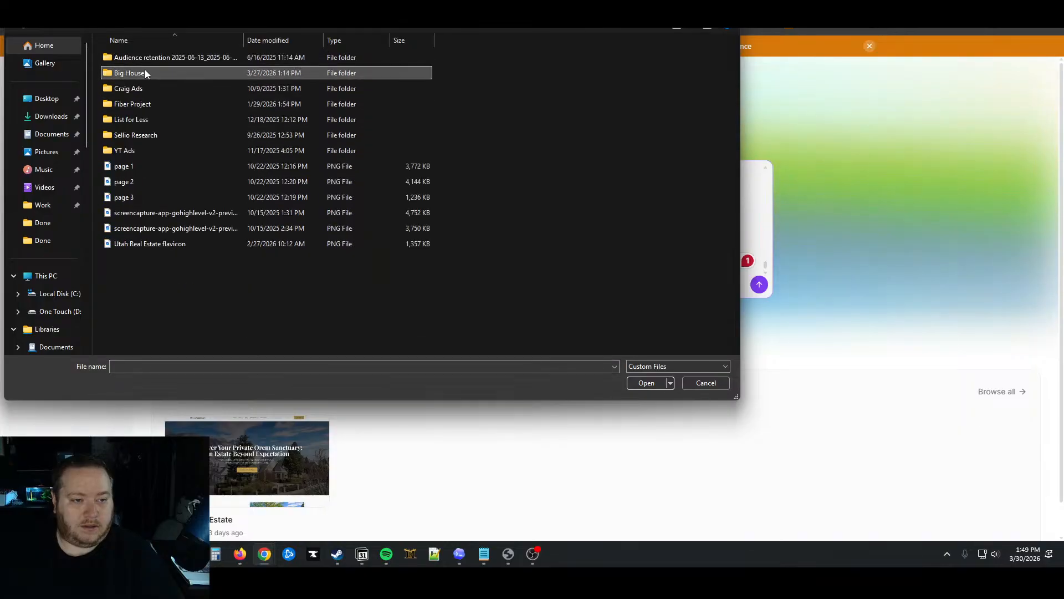
{"action": "double_click", "coordinate": [143, 71]}
{"action": "double_click", "coordinate": [148, 58]}
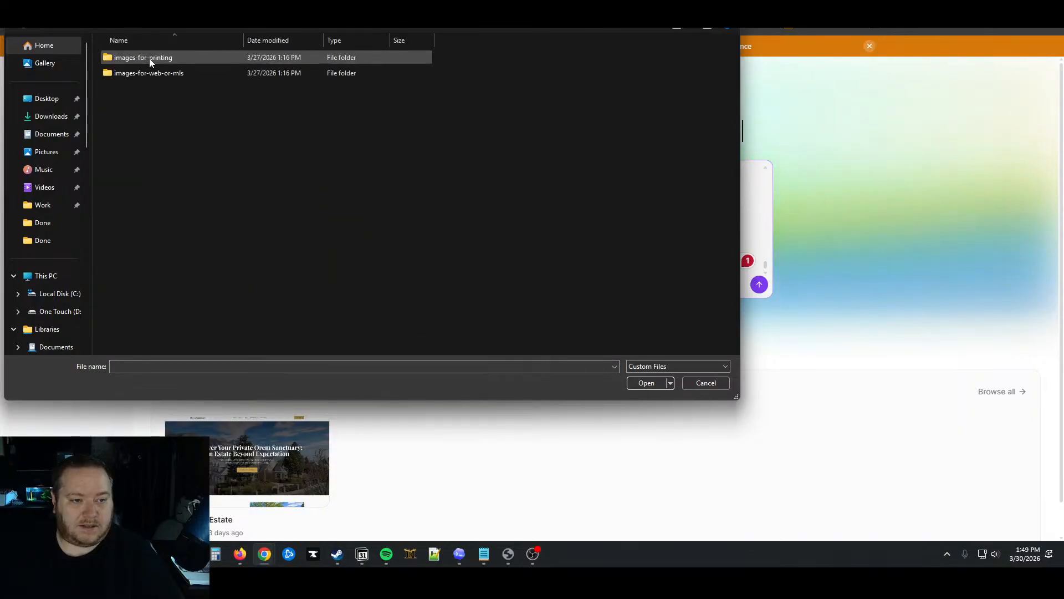
{"action": "double_click", "coordinate": [147, 77]}
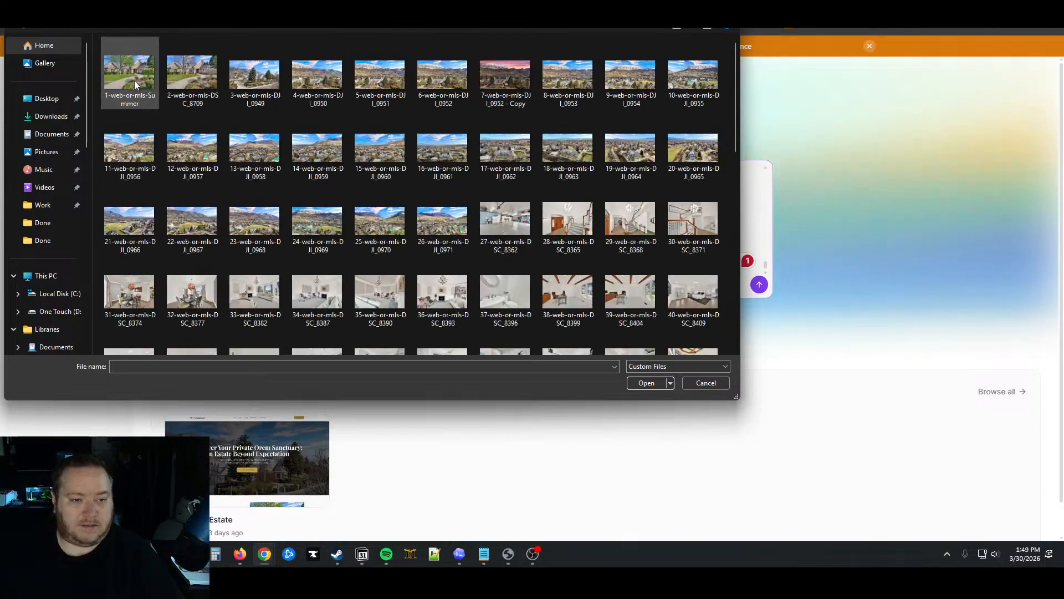
Select listing photos including 28-web-or-mls-DSC_8365 and photos 43, 45 and 46
{"action": "left_click", "coordinate": [368, 181]}
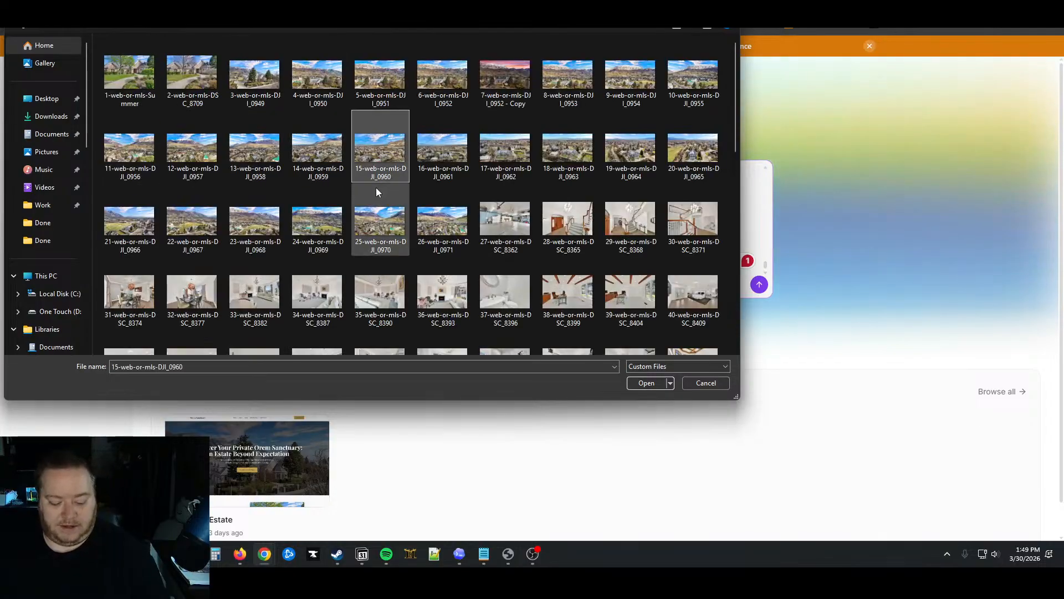
{"action": "key", "text": "ctrl+a"}
{"action": "left_click", "coordinate": [439, 200]}
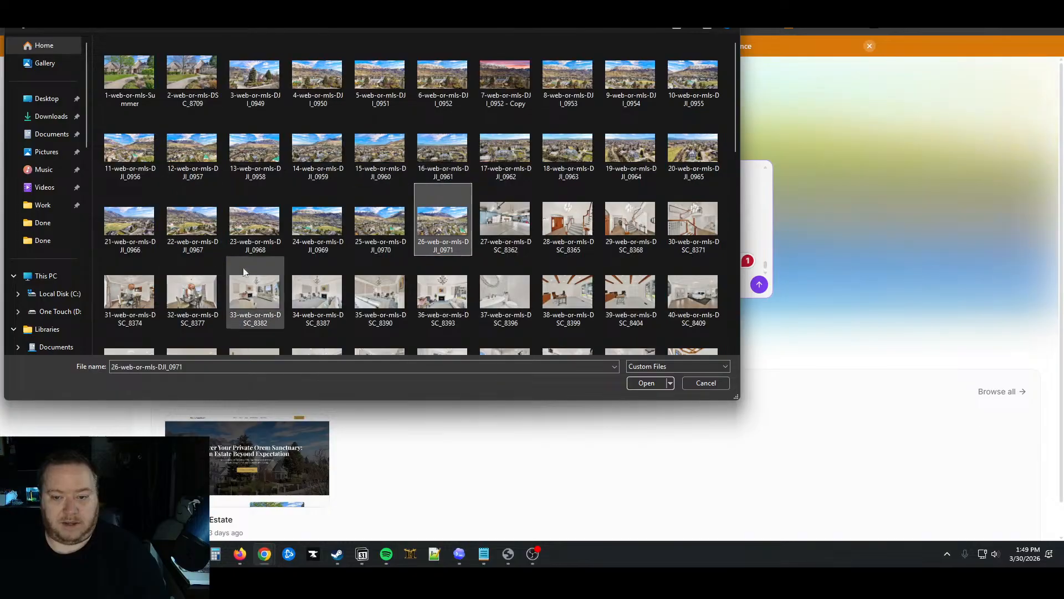
{"action": "left_click", "coordinate": [141, 85]}
{"action": "left_click", "coordinate": [577, 253], "text": "ctrl"}
{"action": "scroll", "coordinate": [632, 321], "scroll_direction": "down", "scroll_amount": 3}
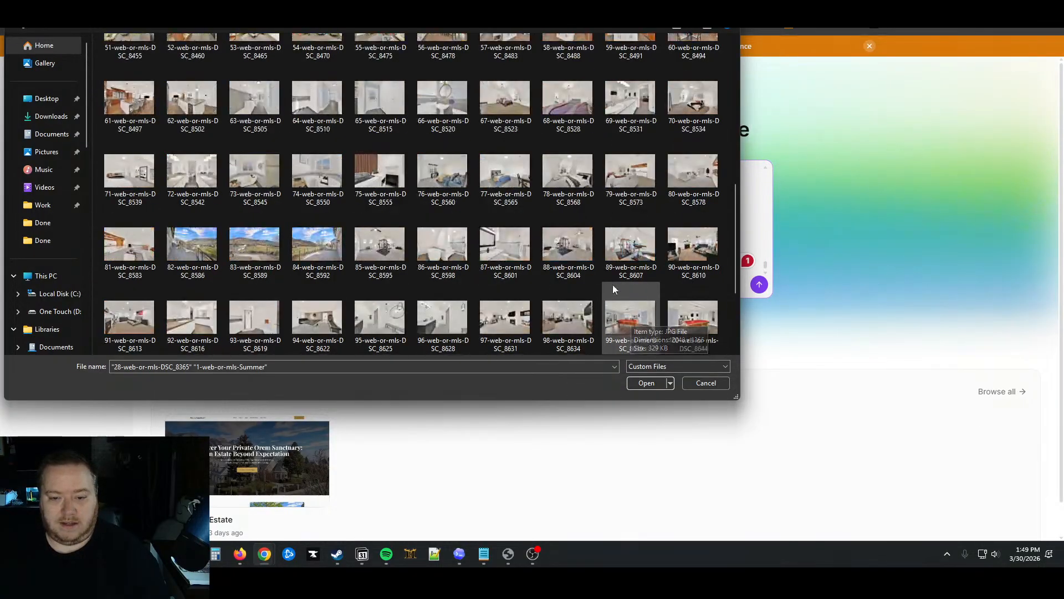
{"action": "scroll", "coordinate": [610, 291], "scroll_direction": "down", "scroll_amount": 1}
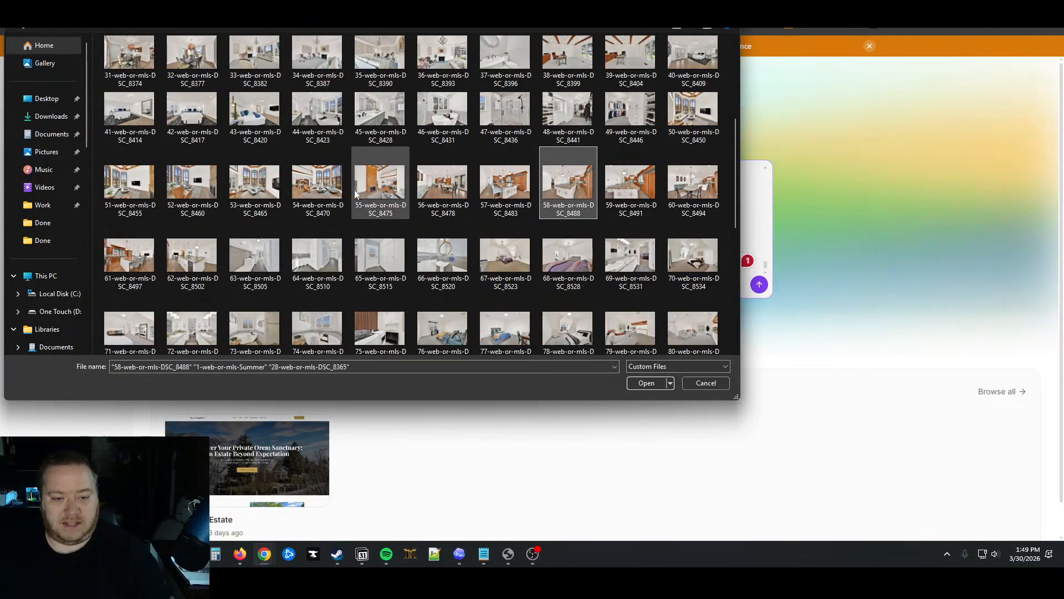
{"action": "left_click", "coordinate": [255, 113], "text": "ctrl"}
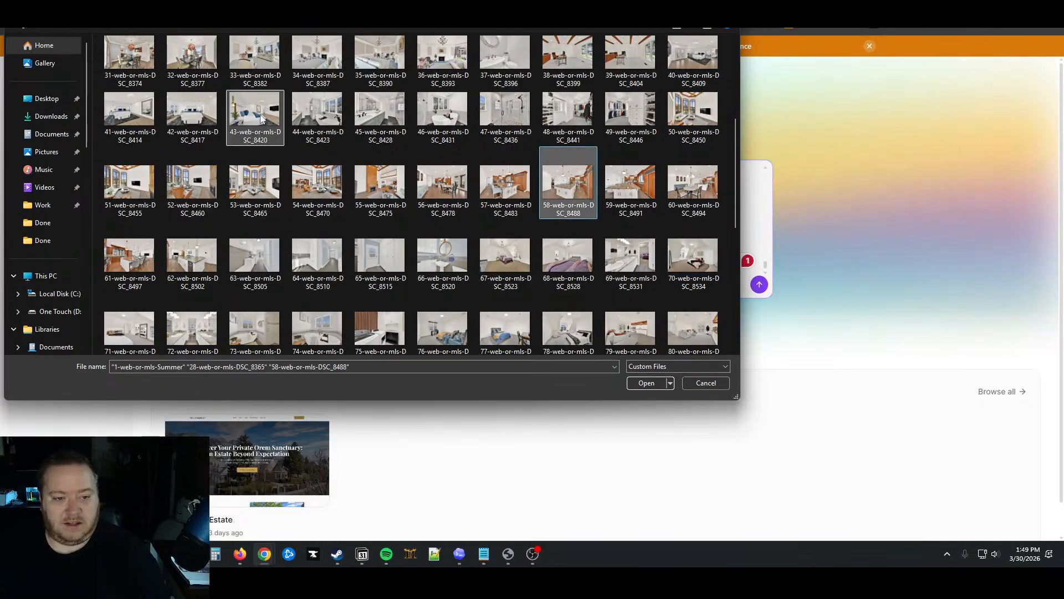
{"action": "left_click", "coordinate": [380, 114], "text": "ctrl"}
{"action": "left_click", "coordinate": [442, 114], "text": "ctrl"}
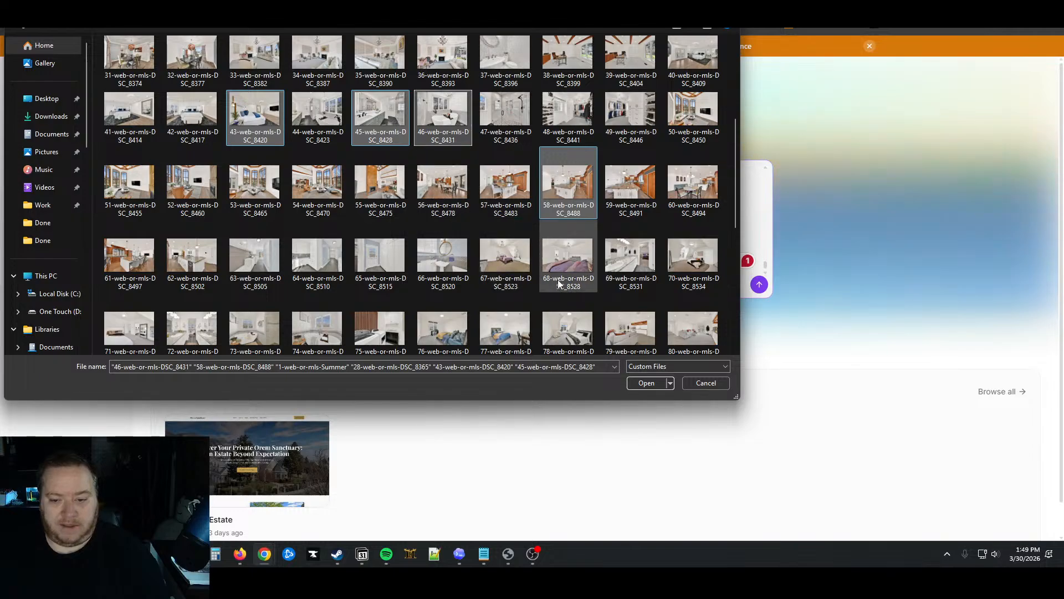
Add photos 109, 102 and 82 to the selection and attach the chosen photos to the prompt
{"action": "scroll", "coordinate": [580, 296], "scroll_direction": "down", "scroll_amount": 4}
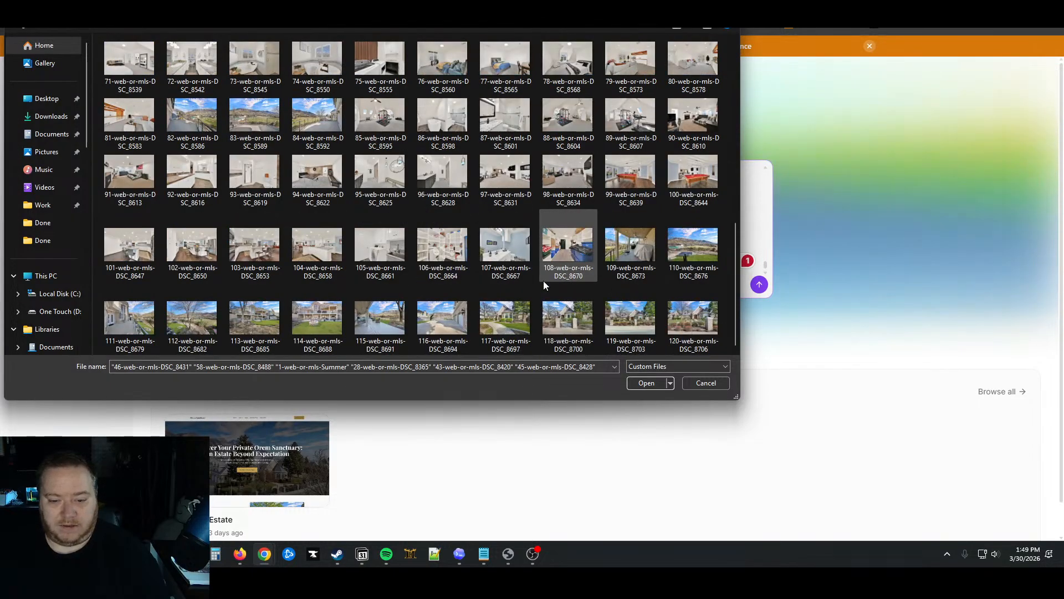
{"action": "left_click", "coordinate": [631, 246], "text": "ctrl"}
{"action": "left_click", "coordinate": [192, 244], "text": "ctrl"}
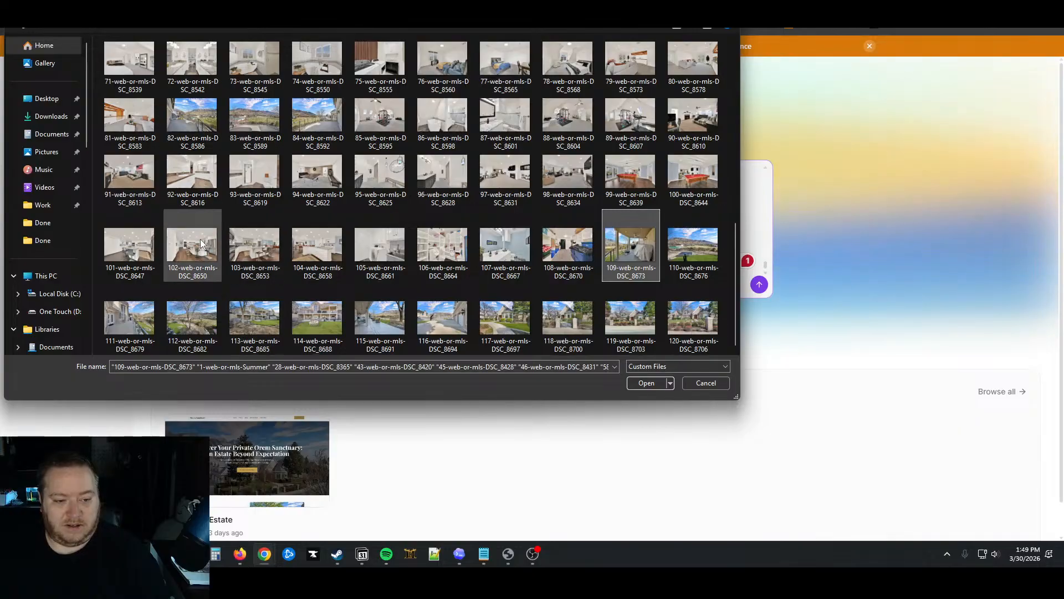
{"action": "scroll", "coordinate": [470, 285], "scroll_direction": "up", "scroll_amount": 2}
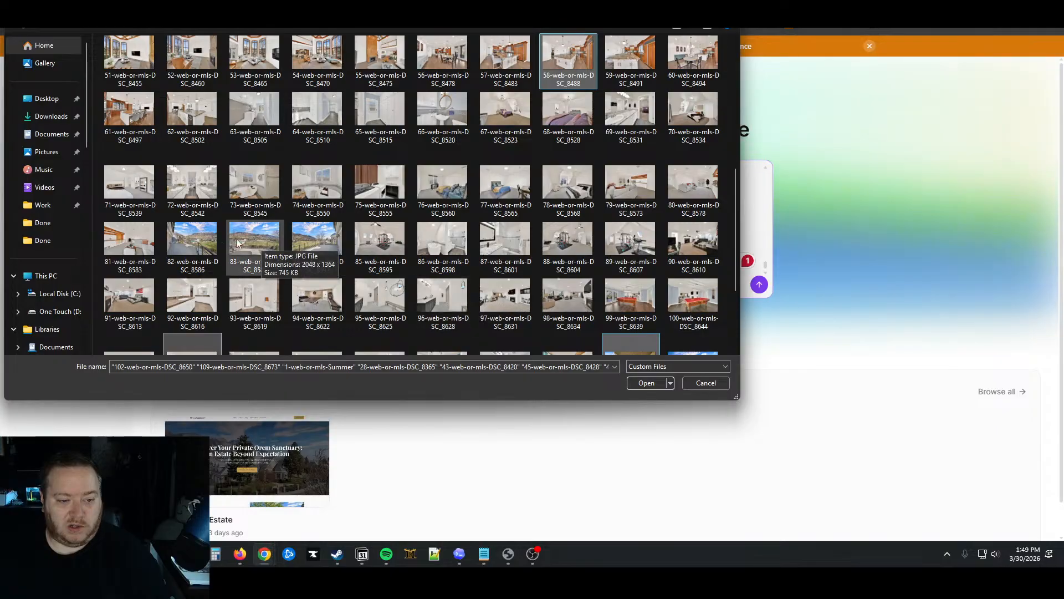
{"action": "left_click", "coordinate": [193, 240], "text": "ctrl"}
{"action": "scroll", "coordinate": [465, 272], "scroll_direction": "up", "scroll_amount": 5}
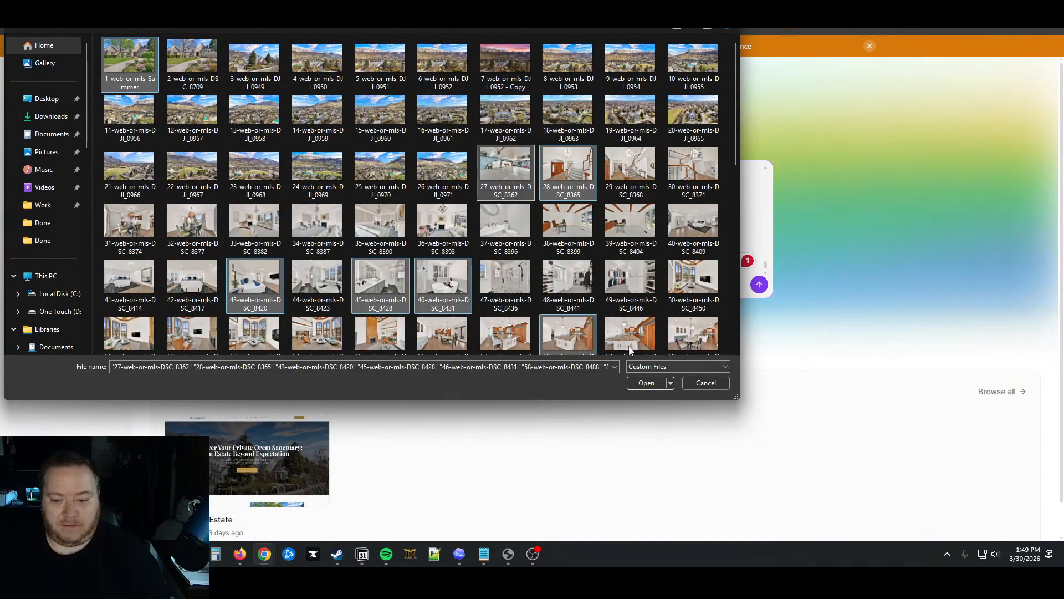
{"action": "left_click", "coordinate": [647, 383]}
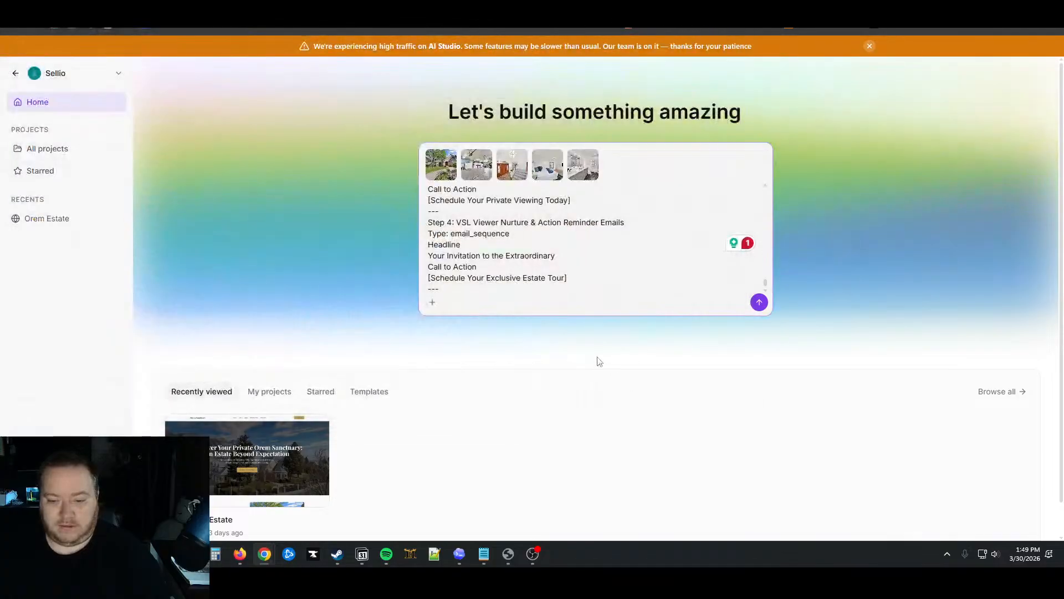
Submit the Orem Estate funnel brief and photos to start the build
{"action": "left_click", "coordinate": [759, 305]}
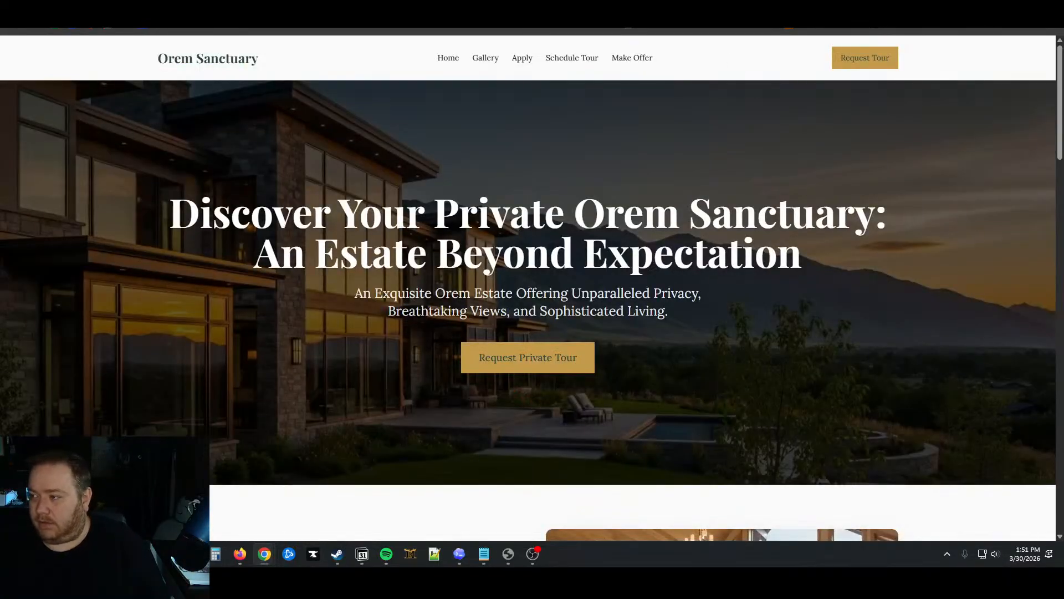
Switch to the Orem Sanctuary site and scroll through its home page
{"action": "left_click", "coordinate": [533, 554]}
{"action": "key", "text": "alt+Tab"}
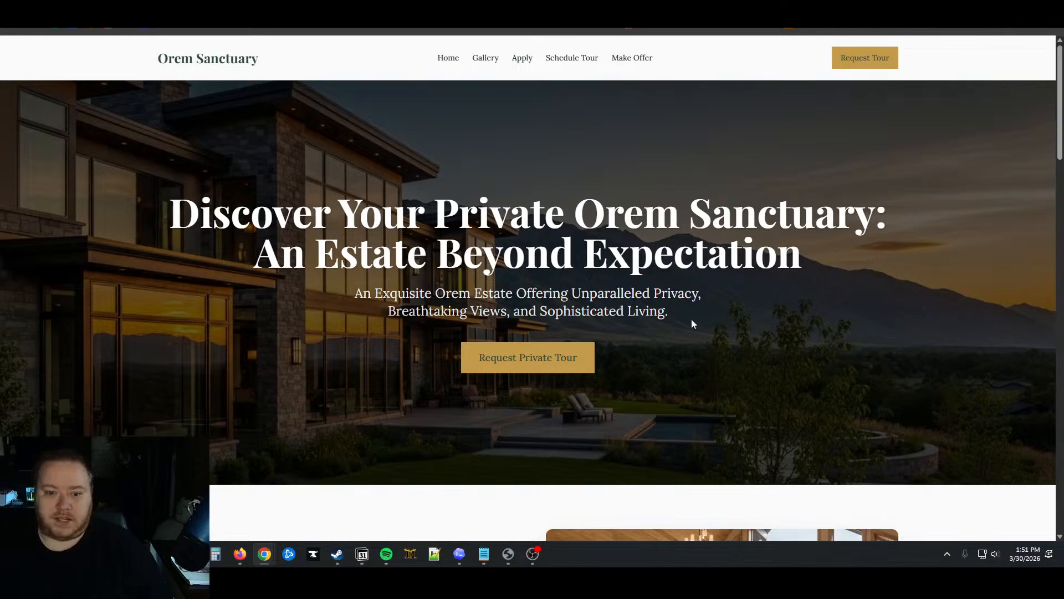
{"action": "scroll", "coordinate": [795, 329], "scroll_direction": "down", "scroll_amount": 10}
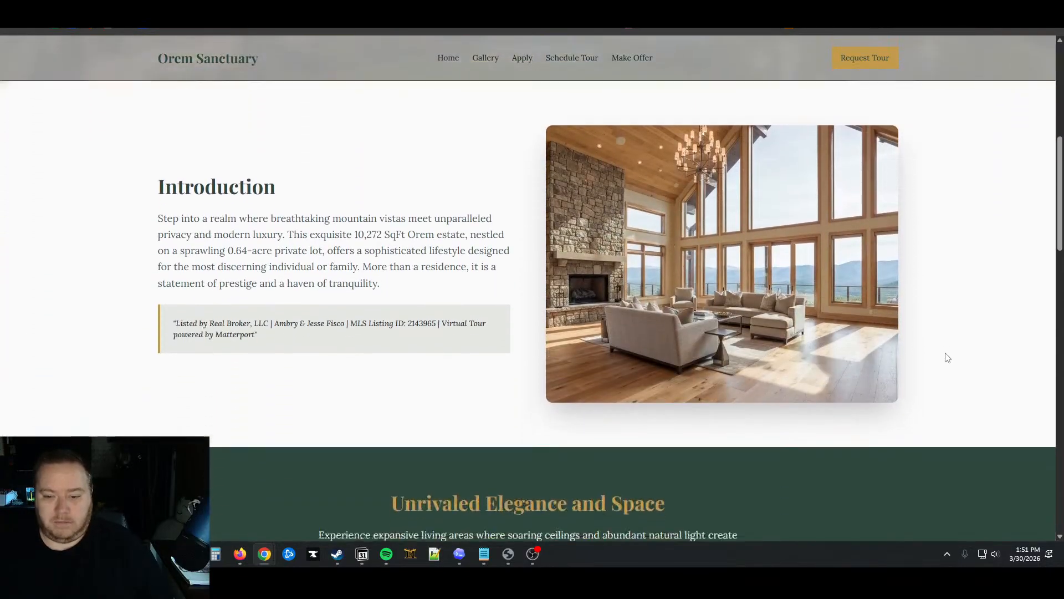
{"action": "scroll", "coordinate": [947, 357], "scroll_direction": "down", "scroll_amount": 8}
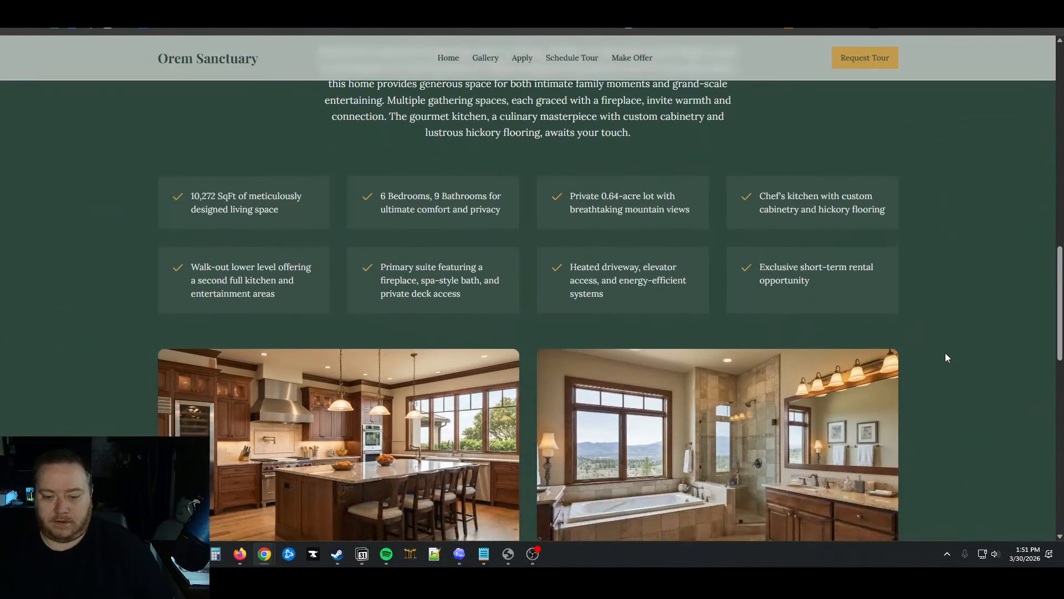
{"action": "scroll", "coordinate": [947, 358], "scroll_direction": "down", "scroll_amount": 10}
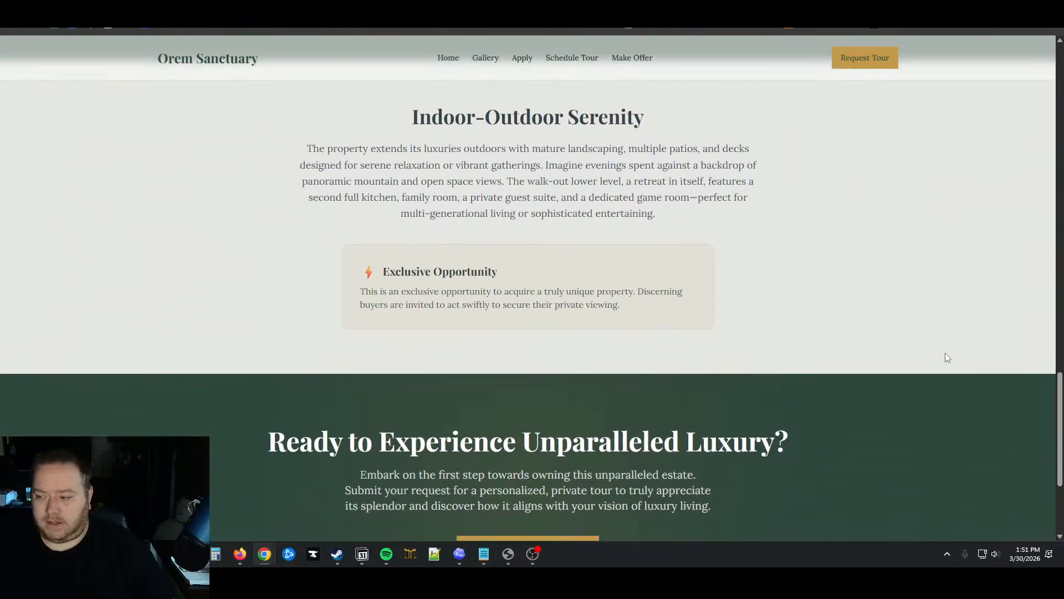
{"action": "scroll", "coordinate": [947, 358], "scroll_direction": "up", "scroll_amount": 20}
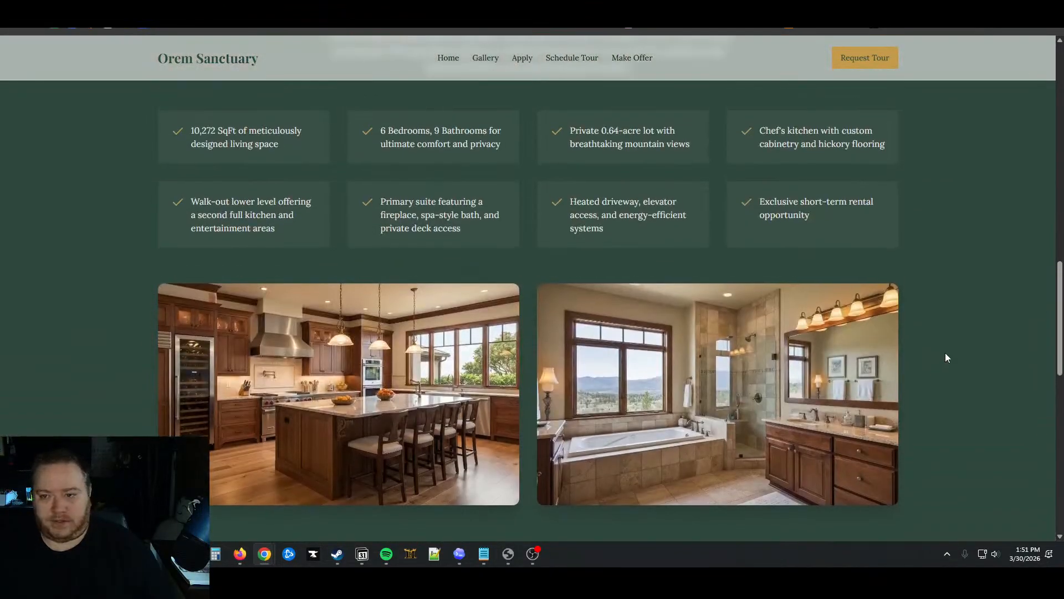
{"action": "scroll", "coordinate": [947, 357], "scroll_direction": "up", "scroll_amount": 5}
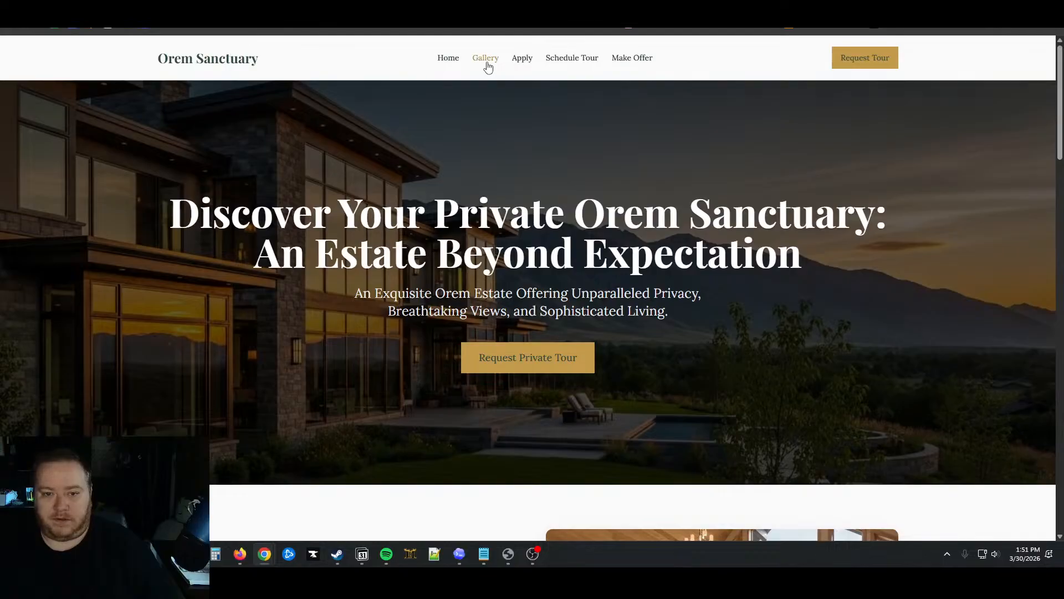
Browse the old site's Gallery and Apply pages
{"action": "left_click", "coordinate": [486, 59]}
{"action": "scroll", "coordinate": [915, 342], "scroll_direction": "down", "scroll_amount": 5}
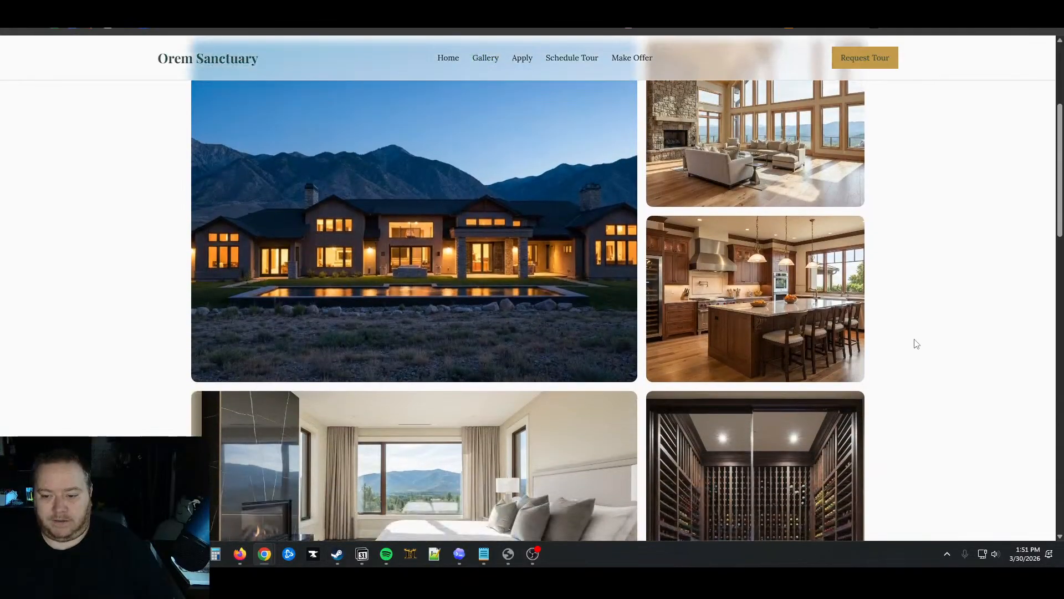
{"action": "scroll", "coordinate": [915, 342], "scroll_direction": "down", "scroll_amount": 13}
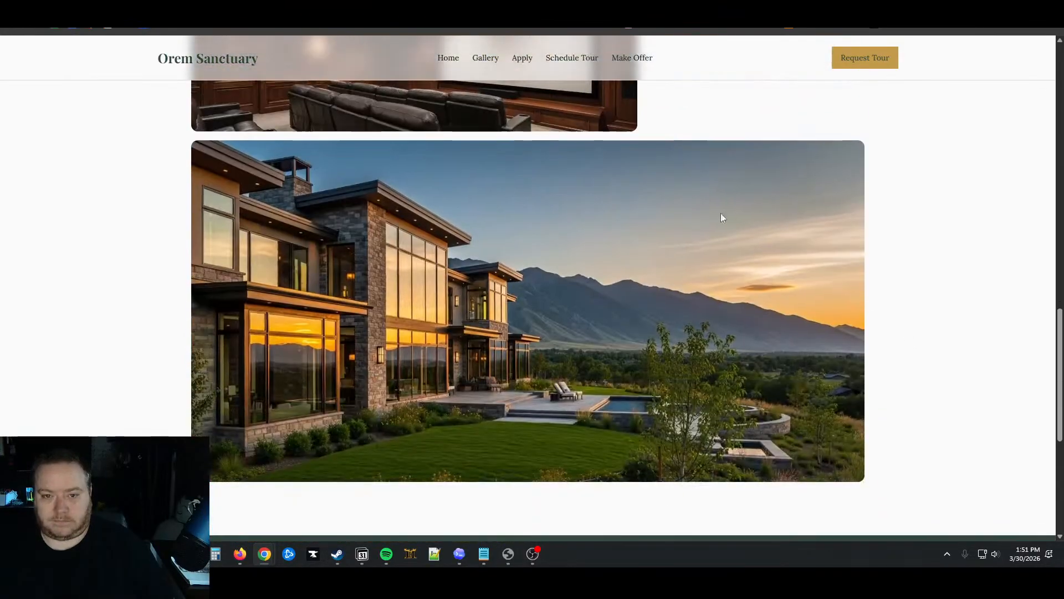
{"action": "left_click", "coordinate": [521, 60]}
{"action": "scroll", "coordinate": [841, 231], "scroll_direction": "up", "scroll_amount": 5}
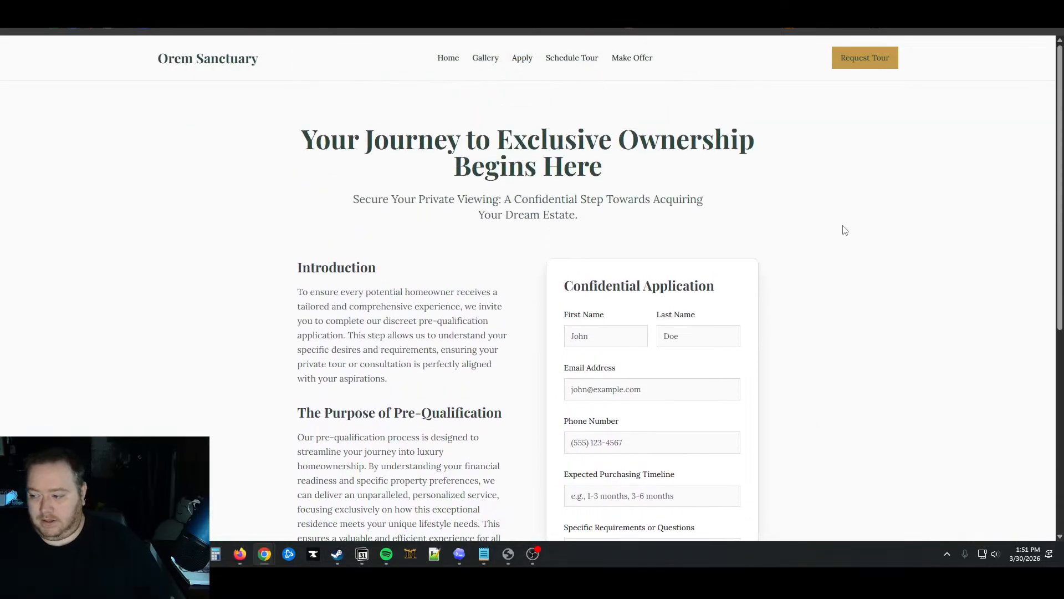
{"action": "scroll", "coordinate": [845, 230], "scroll_direction": "down", "scroll_amount": 5}
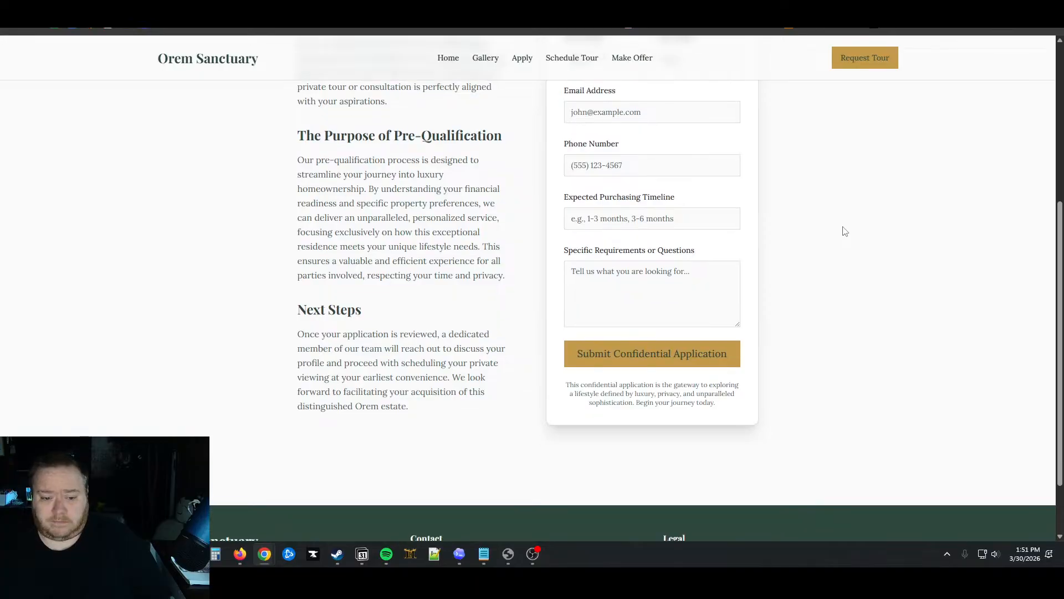
{"action": "scroll", "coordinate": [841, 231], "scroll_direction": "up", "scroll_amount": 5}
View the Schedule Tour, Apply and Make Offer pages, then check the new funnel's build
{"action": "left_click", "coordinate": [572, 57]}
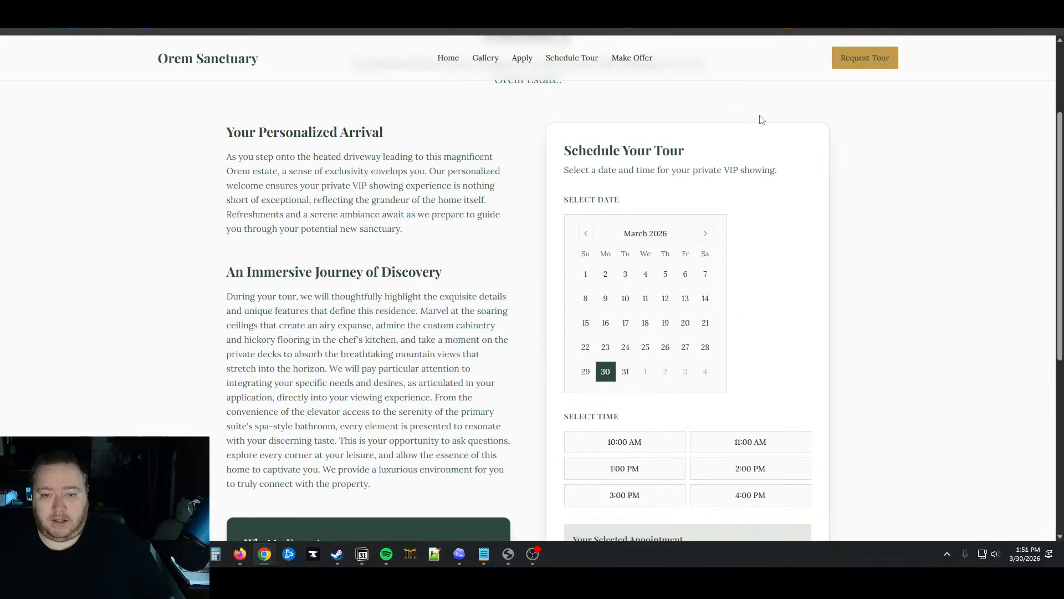
{"action": "scroll", "coordinate": [867, 185], "scroll_direction": "up", "scroll_amount": 3}
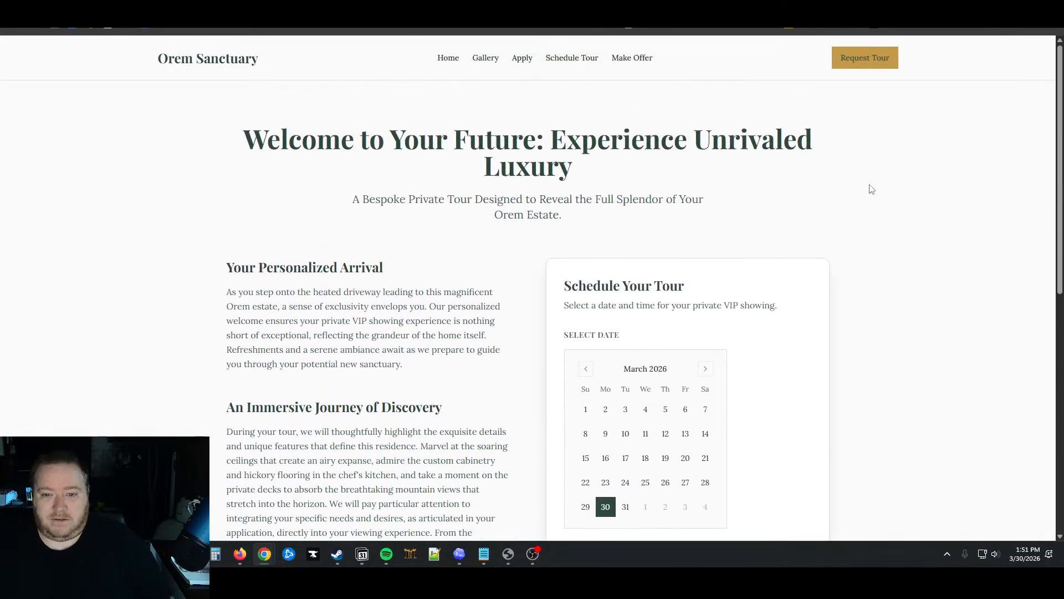
{"action": "left_click", "coordinate": [522, 63]}
{"action": "scroll", "coordinate": [475, 153], "scroll_direction": "down", "scroll_amount": 4}
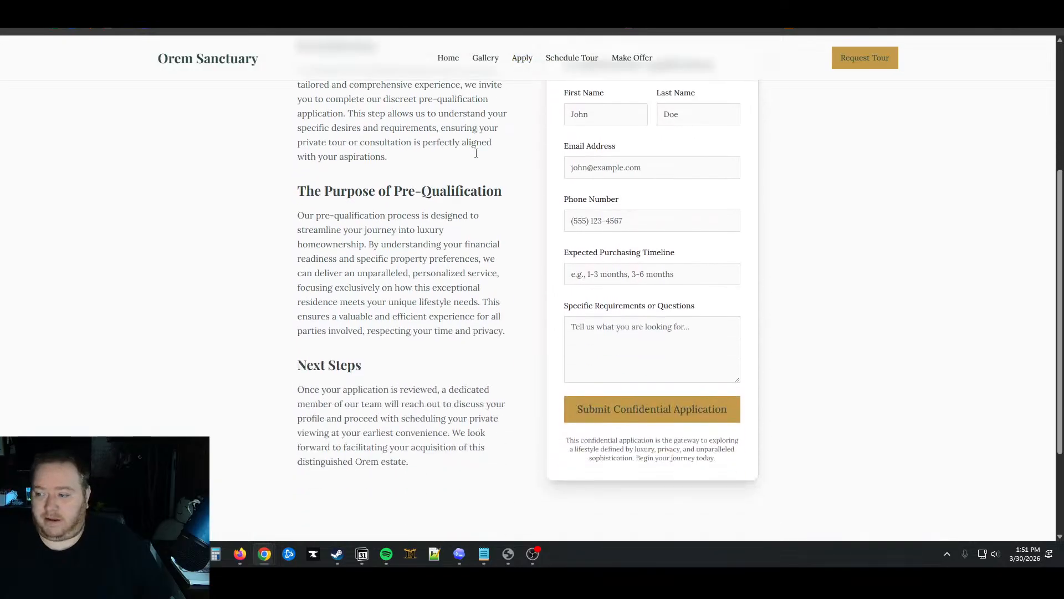
{"action": "scroll", "coordinate": [508, 46], "scroll_direction": "up", "scroll_amount": 4}
{"action": "left_click", "coordinate": [626, 58]}
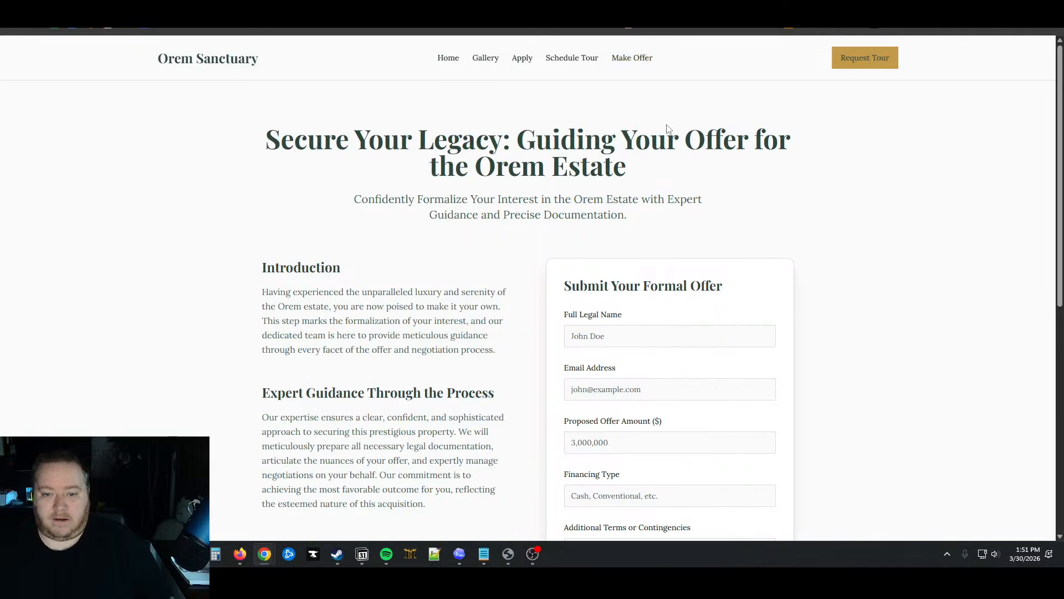
{"action": "scroll", "coordinate": [812, 210], "scroll_direction": "down", "scroll_amount": 6}
{"action": "scroll", "coordinate": [815, 211], "scroll_direction": "up", "scroll_amount": 6}
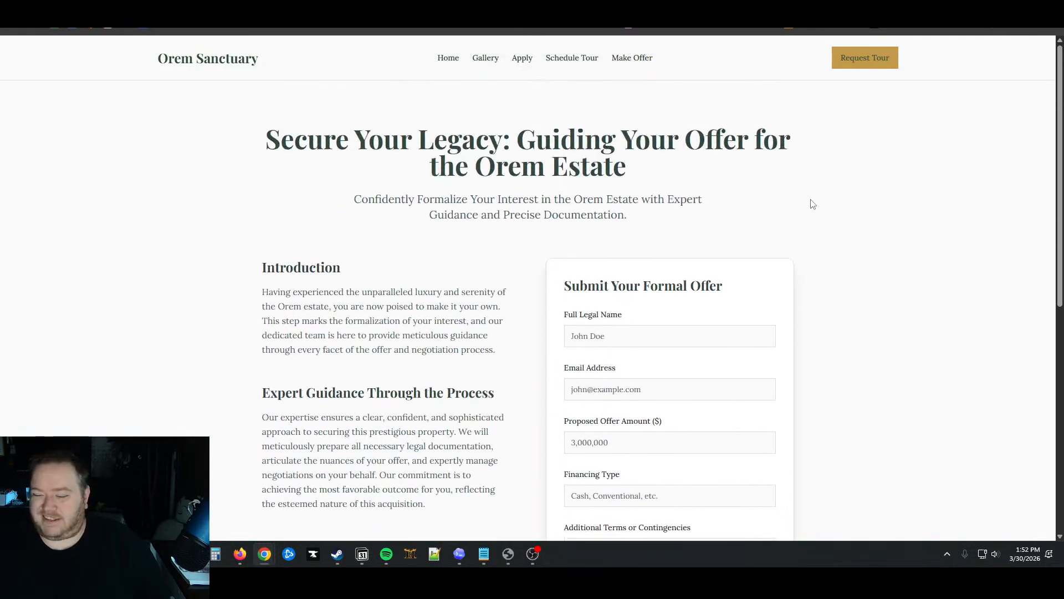
{"action": "left_click", "coordinate": [136, 5]}
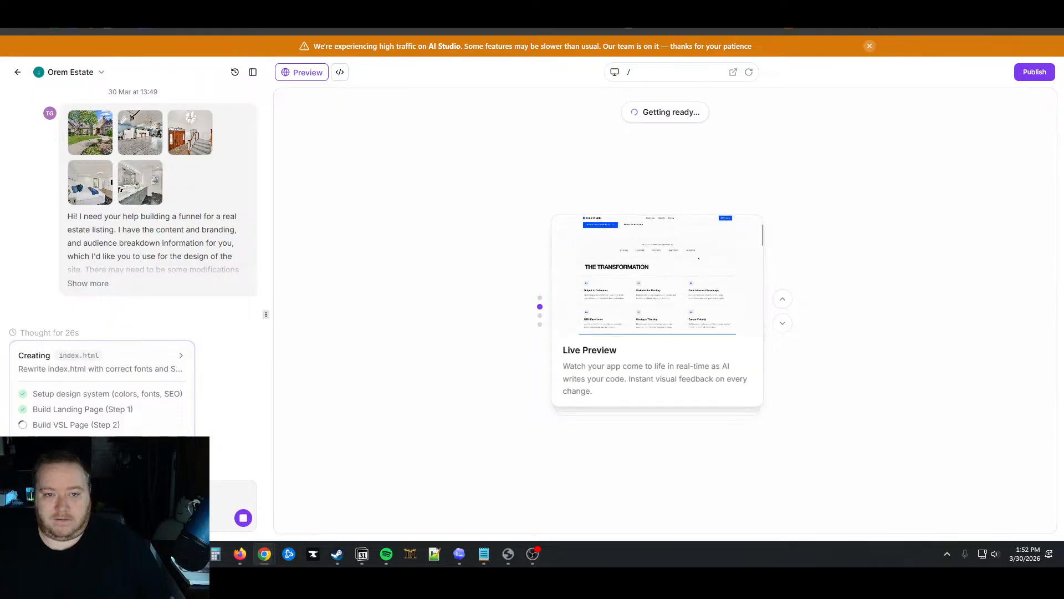
Return to the old site's 'Secure Your Legacy' offer page
{"action": "left_click", "coordinate": [416, 5]}
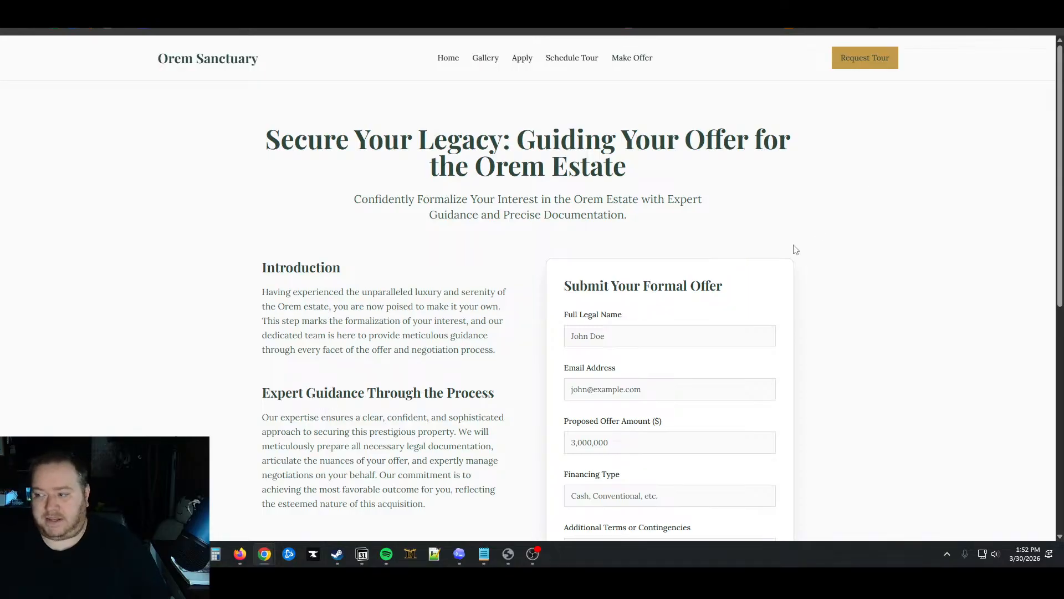
Open the application page from the offer page's tour request link
{"action": "scroll", "coordinate": [798, 249], "scroll_direction": "down", "scroll_amount": 10}
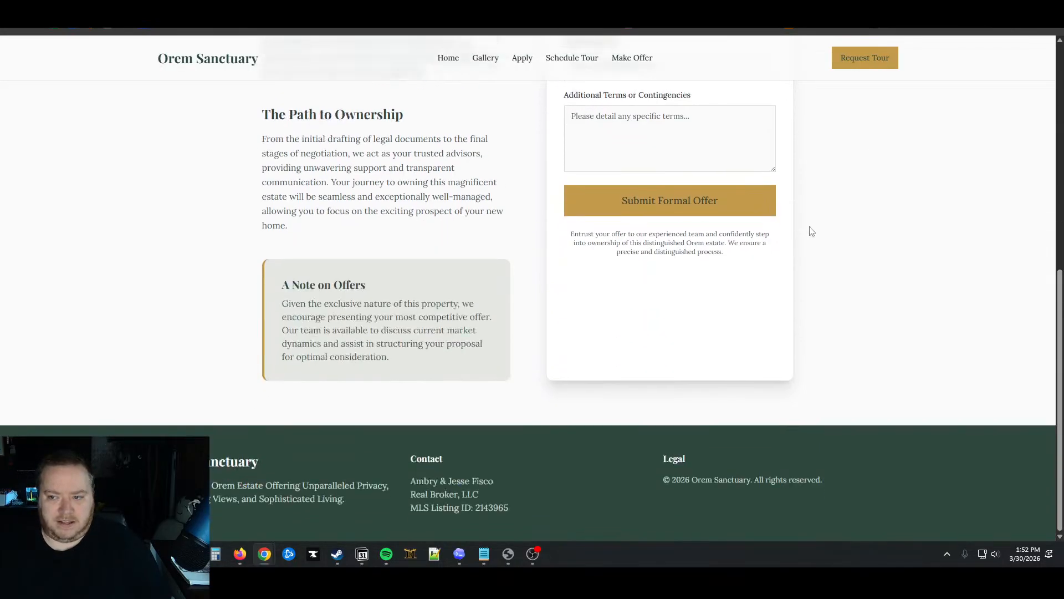
{"action": "left_click", "coordinate": [864, 58]}
{"action": "scroll", "coordinate": [729, 119], "scroll_direction": "up", "scroll_amount": 6}
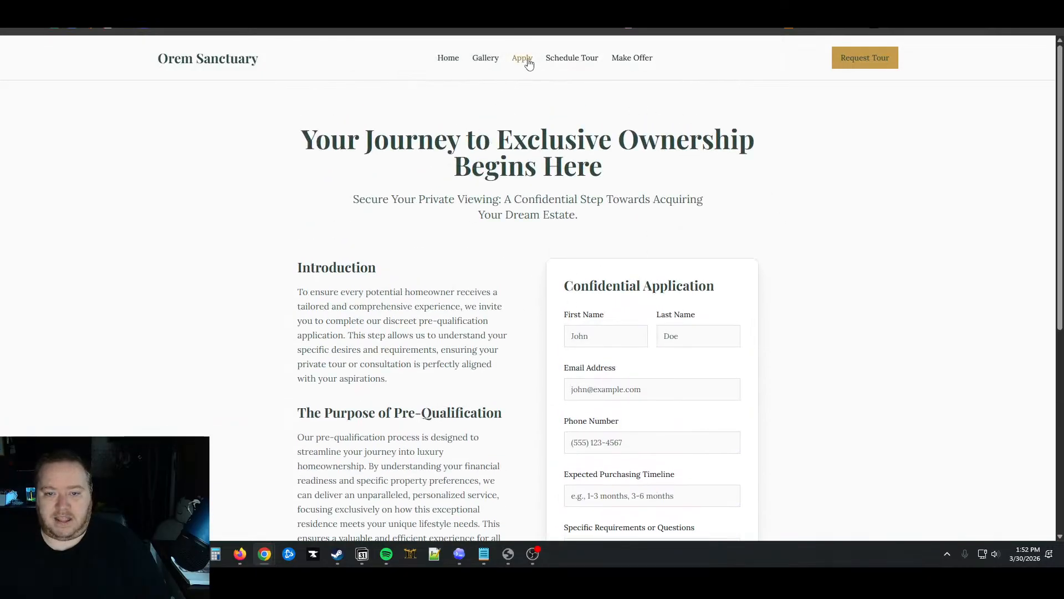
Go back to the Orem Sanctuary home page and scroll through it
{"action": "left_click", "coordinate": [450, 59]}
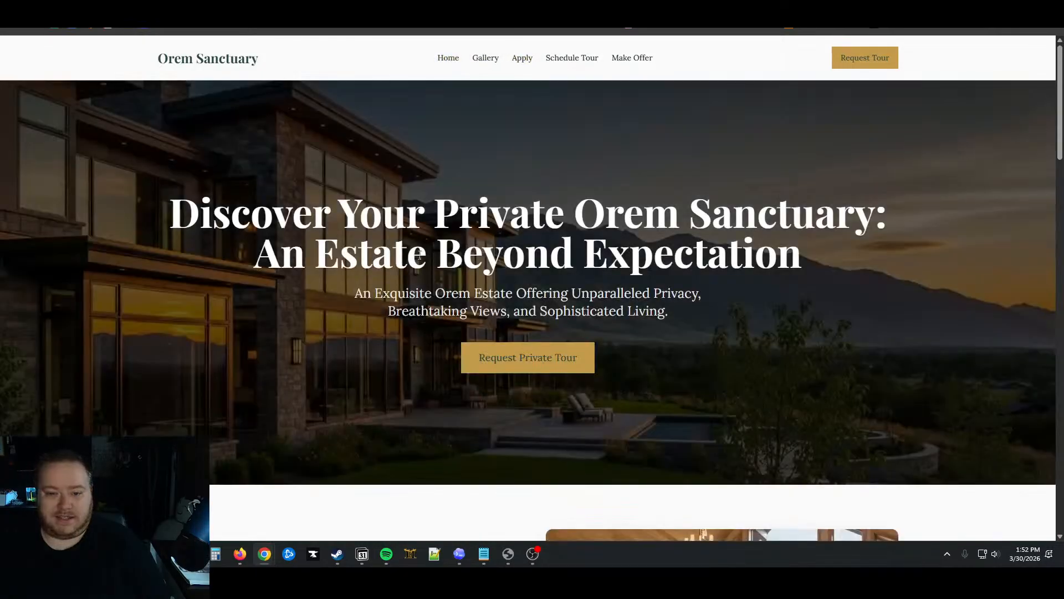
{"action": "scroll", "coordinate": [444, 276], "scroll_direction": "down", "scroll_amount": 3}
{"action": "scroll", "coordinate": [444, 275], "scroll_direction": "down", "scroll_amount": 5}
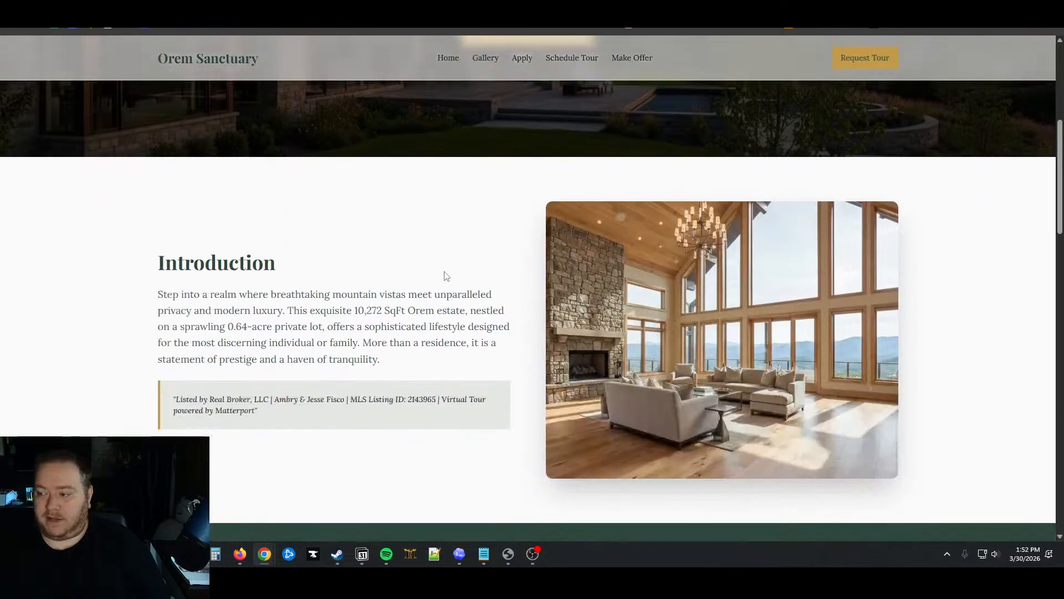
{"action": "scroll", "coordinate": [447, 275], "scroll_direction": "down", "scroll_amount": 15}
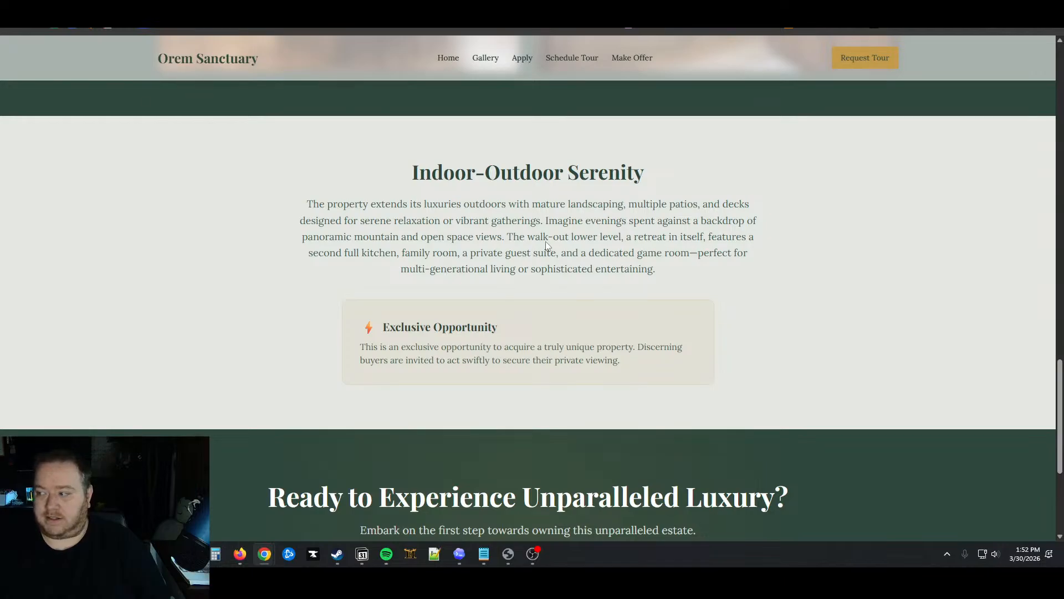
{"action": "scroll", "coordinate": [445, 272], "scroll_direction": "down", "scroll_amount": 2}
{"action": "scroll", "coordinate": [452, 376], "scroll_direction": "up", "scroll_amount": 20}
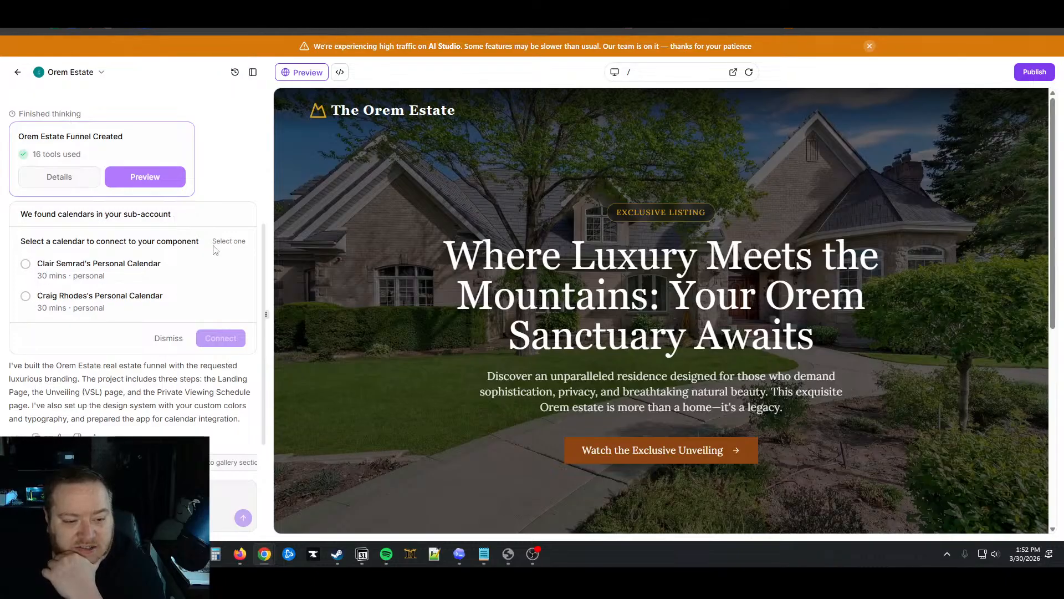
{"action": "scroll", "coordinate": [70, 266], "scroll_direction": "up", "scroll_amount": 1}
{"action": "scroll", "coordinate": [66, 265], "scroll_direction": "down", "scroll_amount": 1}
{"action": "left_click", "coordinate": [25, 265]}
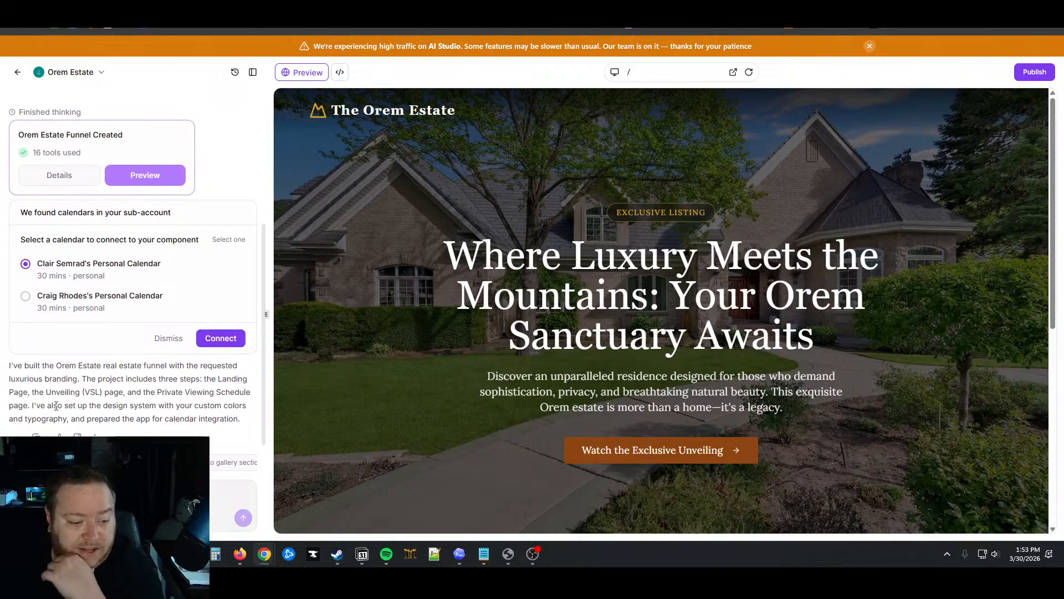
{"action": "left_click_drag", "start_coordinate": [82, 379], "coordinate": [228, 417]}
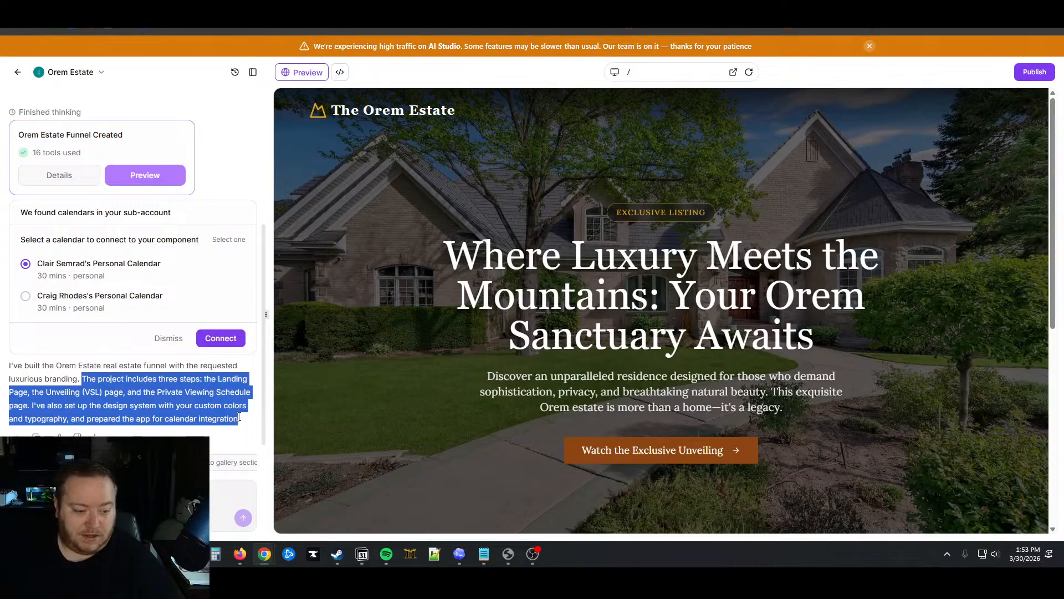
{"action": "left_click_drag", "start_coordinate": [151, 392], "coordinate": [236, 418]}
{"action": "left_click", "coordinate": [159, 417]}
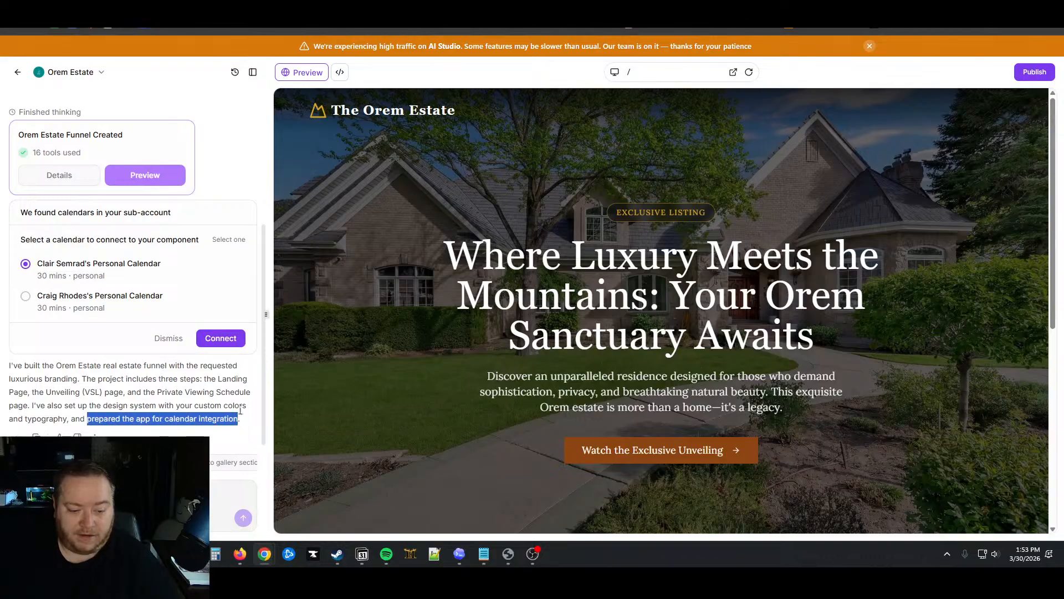
{"action": "left_click", "coordinate": [841, 290]}
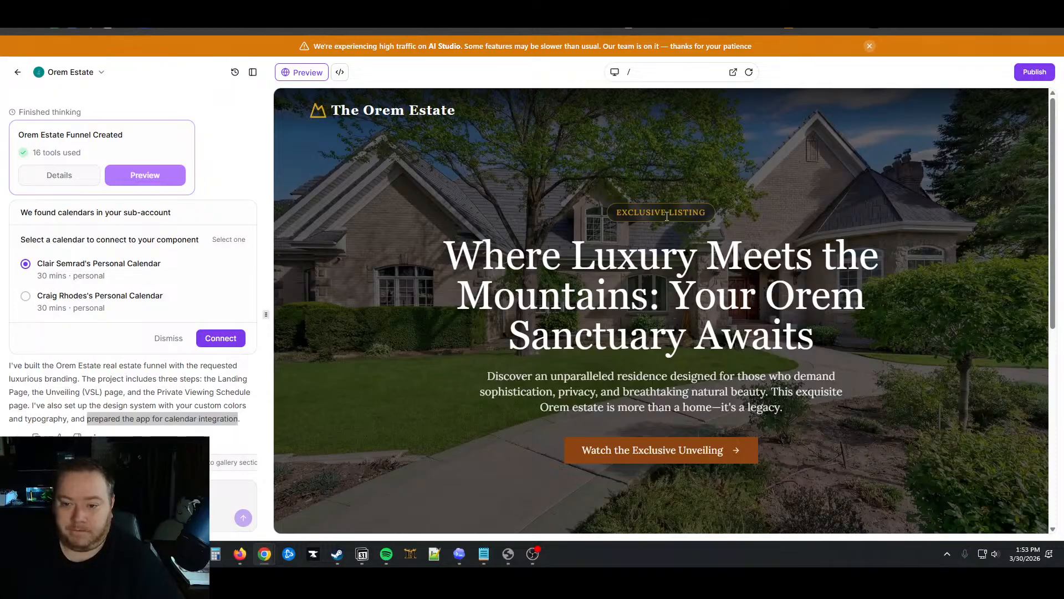
{"action": "scroll", "coordinate": [667, 216], "scroll_direction": "down", "scroll_amount": 3}
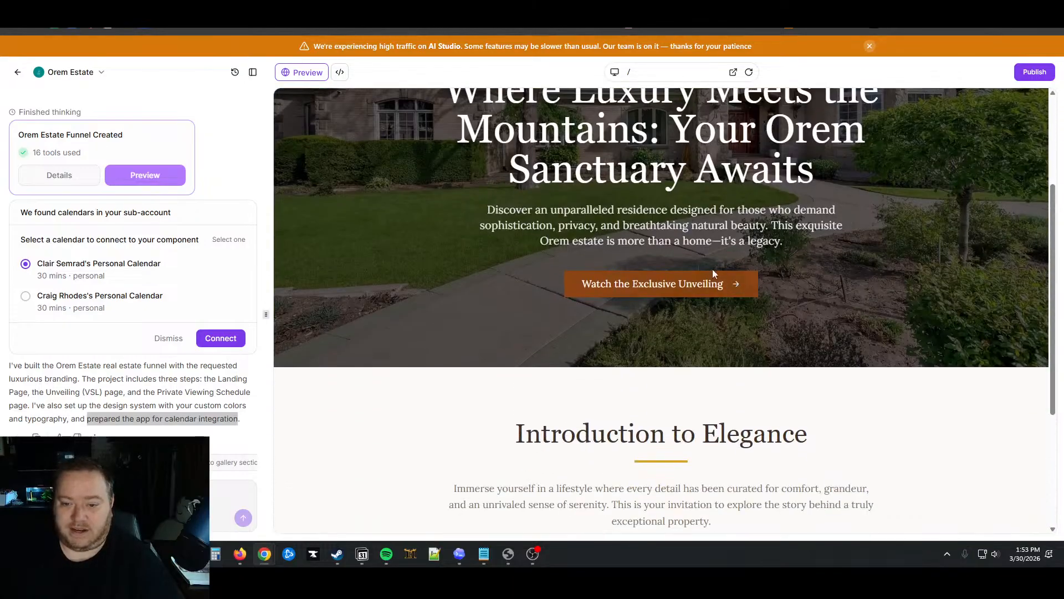
{"action": "scroll", "coordinate": [674, 260], "scroll_direction": "up", "scroll_amount": 3}
{"action": "left_click_drag", "start_coordinate": [452, 244], "coordinate": [895, 333]}
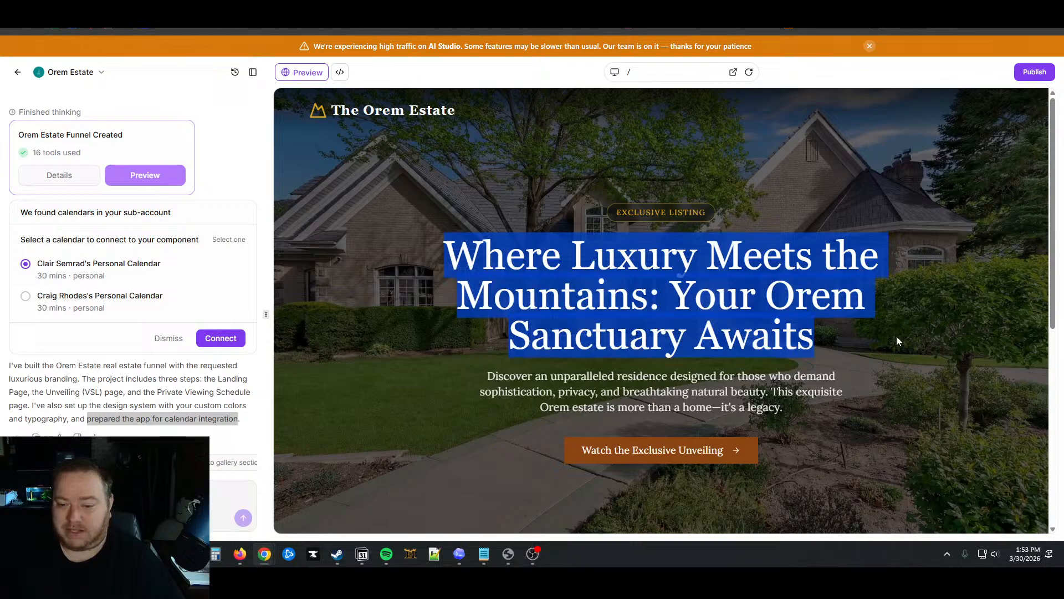
{"action": "scroll", "coordinate": [825, 360], "scroll_direction": "down", "scroll_amount": 2}
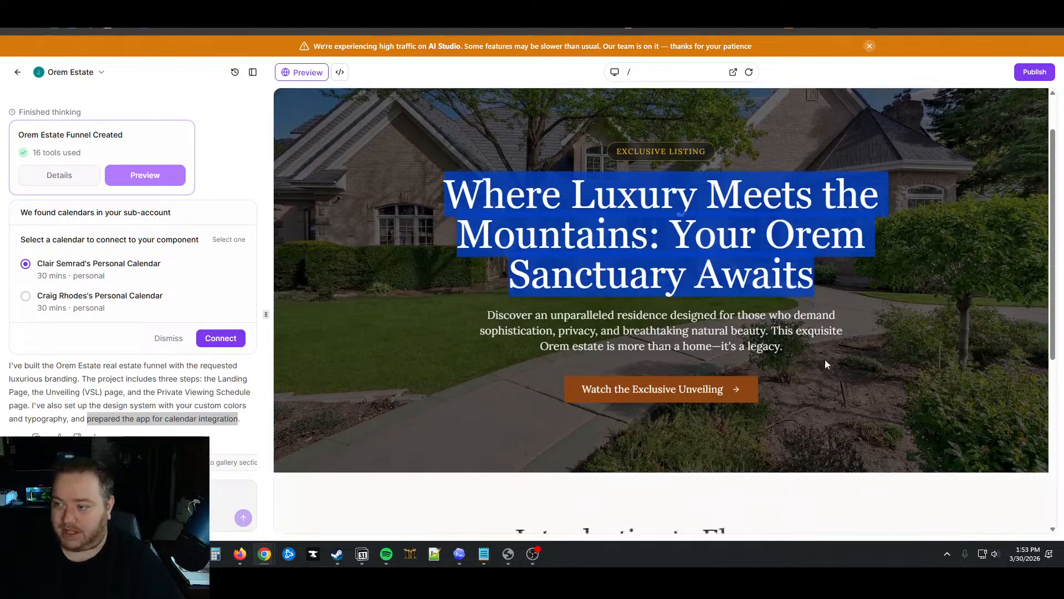
{"action": "scroll", "coordinate": [830, 365], "scroll_direction": "down", "scroll_amount": 5}
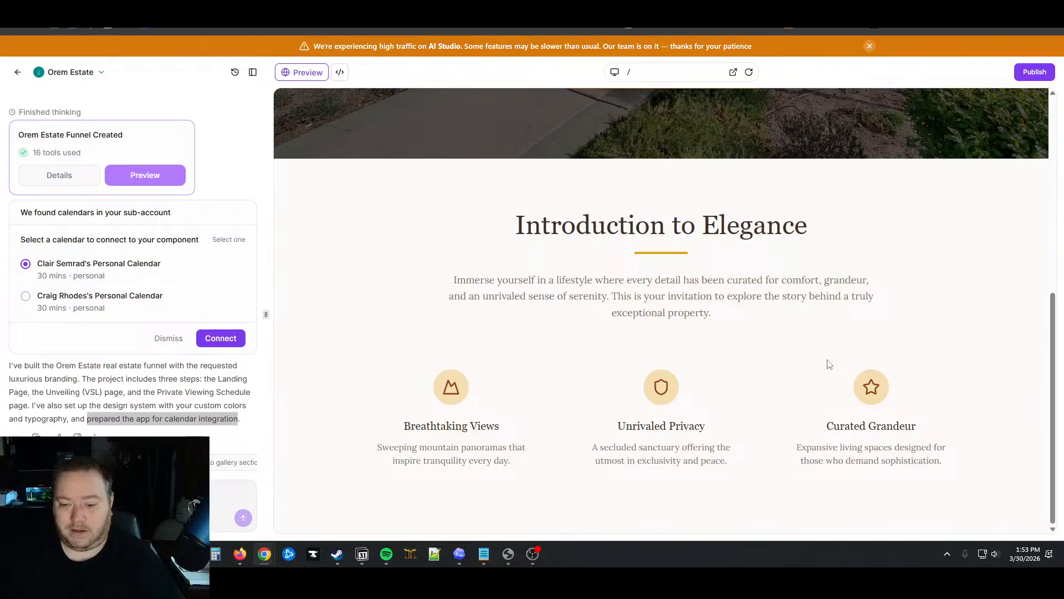
{"action": "scroll", "coordinate": [829, 363], "scroll_direction": "up", "scroll_amount": 7}
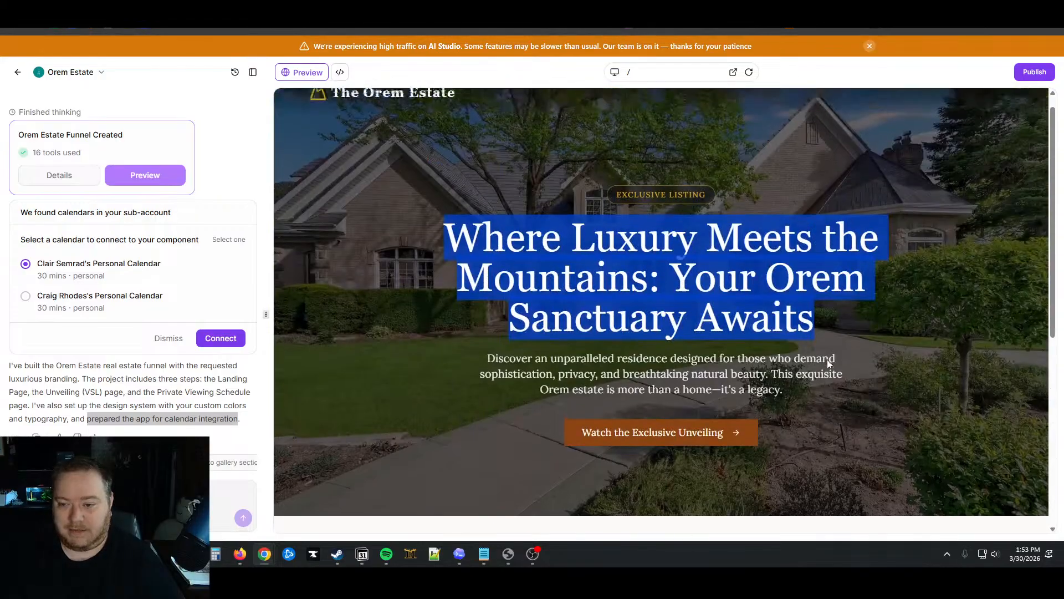
Open the /unveiling page from the hero's Watch the Exclusive Unveiling button and scroll it
{"action": "scroll", "coordinate": [827, 363], "scroll_direction": "down", "scroll_amount": 7}
{"action": "scroll", "coordinate": [794, 349], "scroll_direction": "up", "scroll_amount": 7}
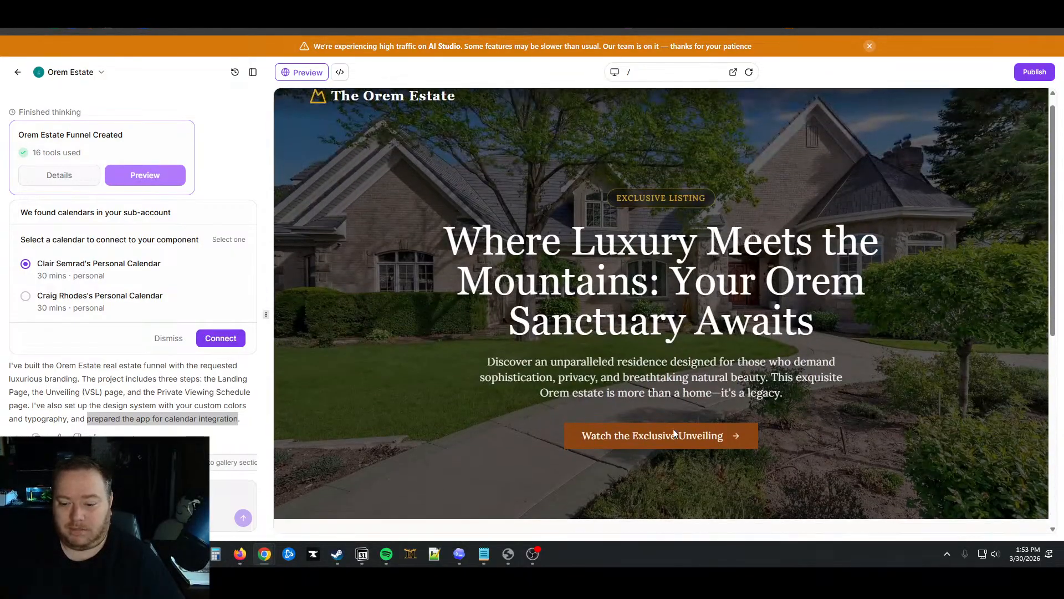
{"action": "scroll", "coordinate": [689, 434], "scroll_direction": "down", "scroll_amount": 3}
{"action": "left_click", "coordinate": [658, 284]}
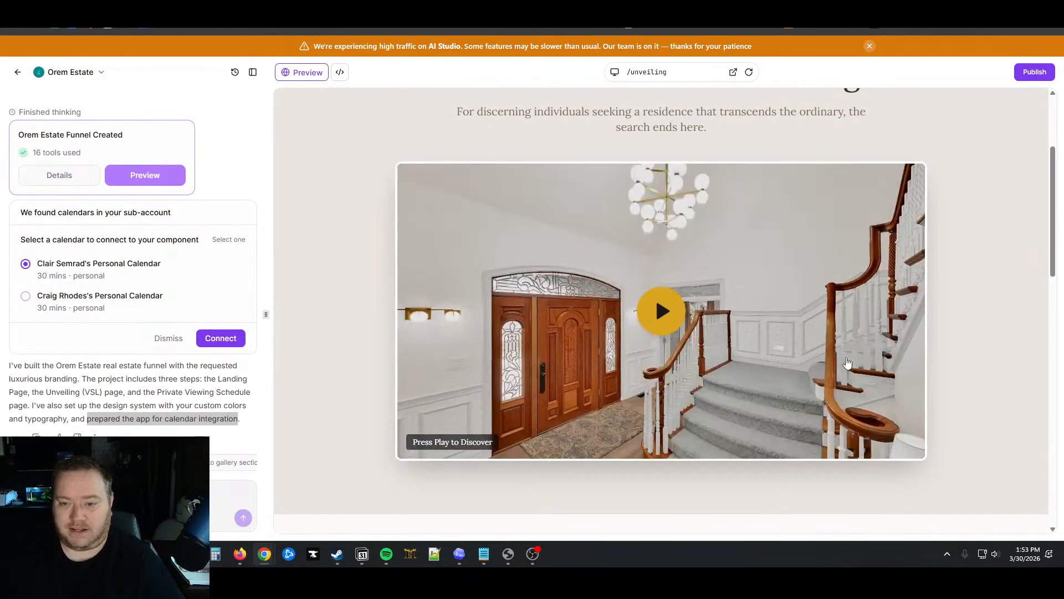
{"action": "scroll", "coordinate": [963, 331], "scroll_direction": "down", "scroll_amount": 8}
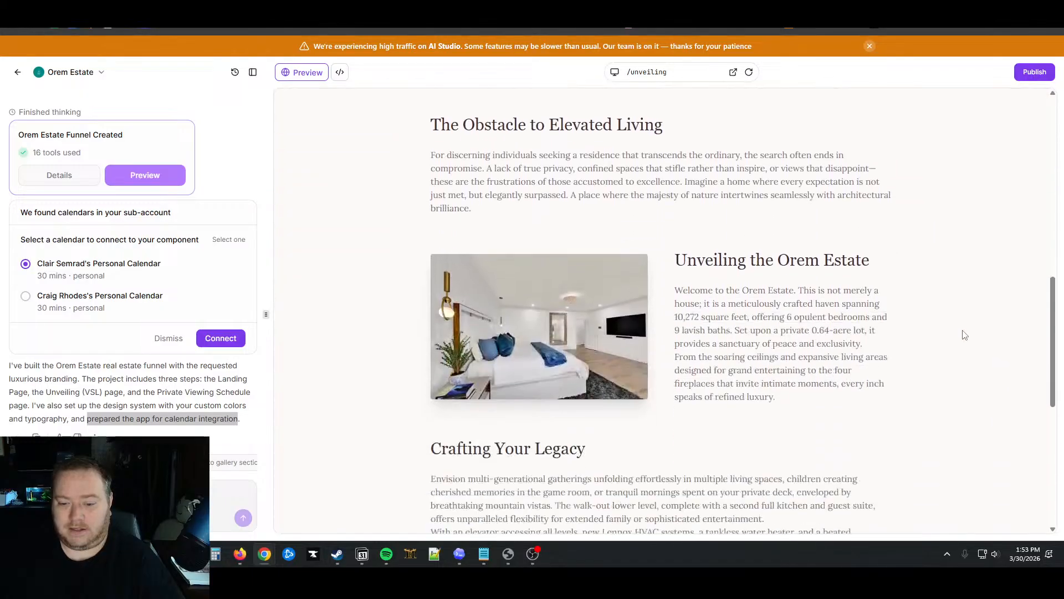
{"action": "scroll", "coordinate": [965, 335], "scroll_direction": "down", "scroll_amount": 6}
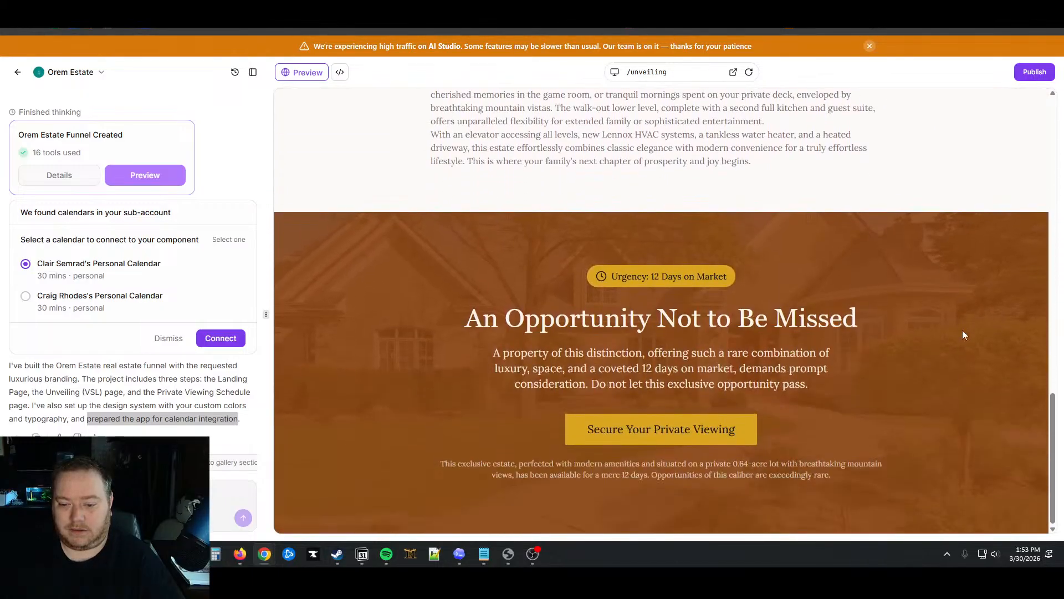
Open the /schedule Private Viewing page and review its Property Highlights list
{"action": "left_click", "coordinate": [710, 430]}
{"action": "scroll", "coordinate": [768, 395], "scroll_direction": "up", "scroll_amount": 2}
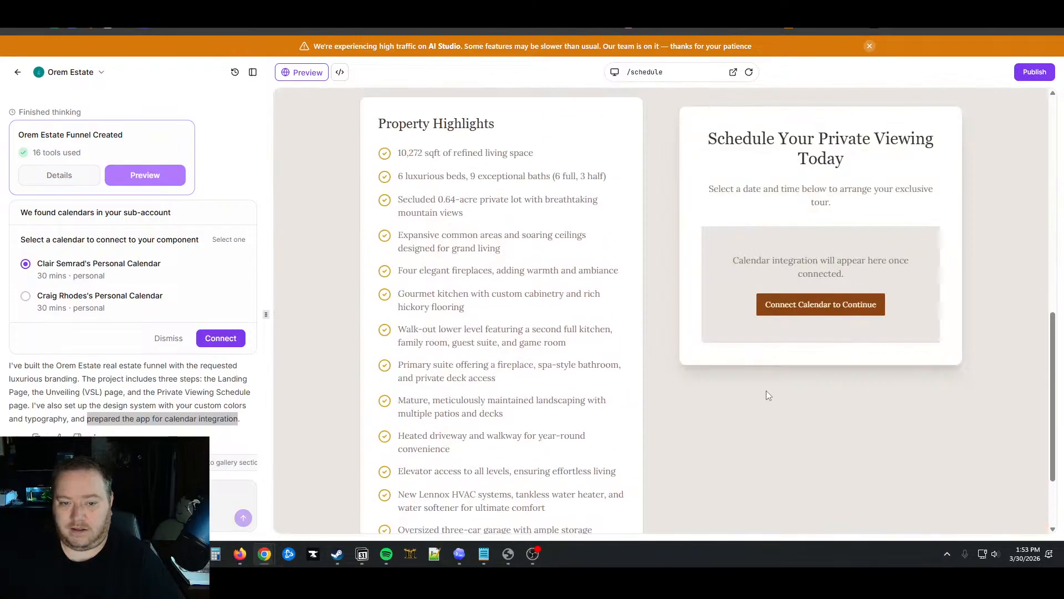
{"action": "scroll", "coordinate": [766, 390], "scroll_direction": "up", "scroll_amount": 10}
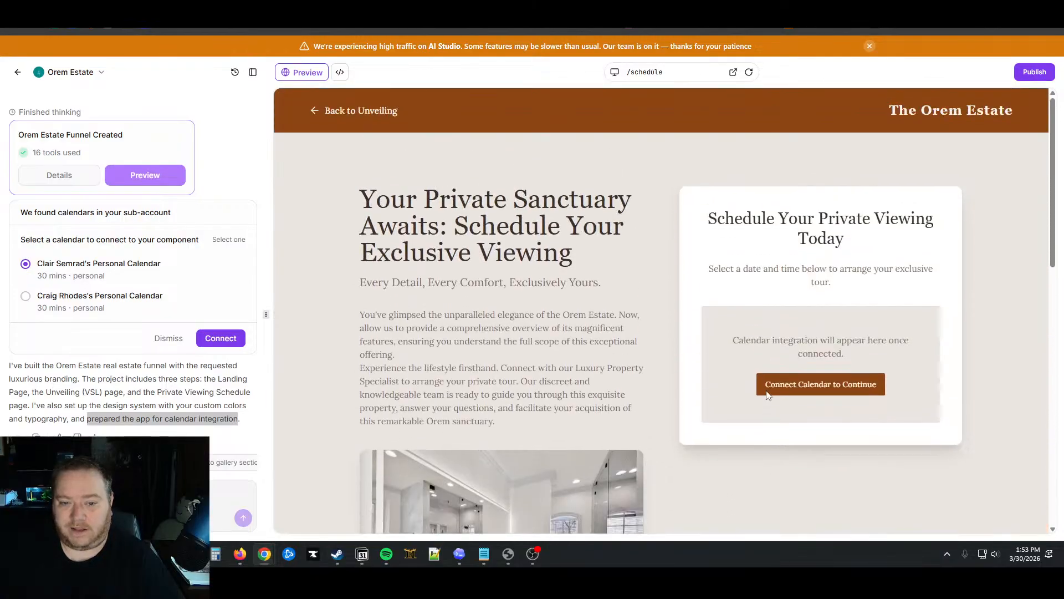
{"action": "scroll", "coordinate": [767, 391], "scroll_direction": "down", "scroll_amount": 10}
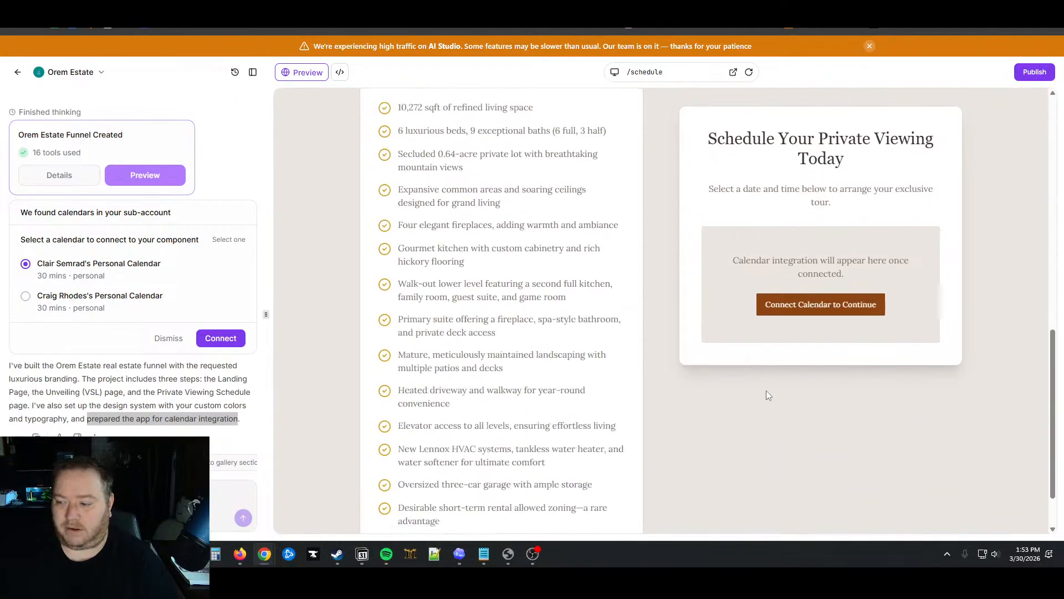
{"action": "scroll", "coordinate": [767, 390], "scroll_direction": "up", "scroll_amount": 9}
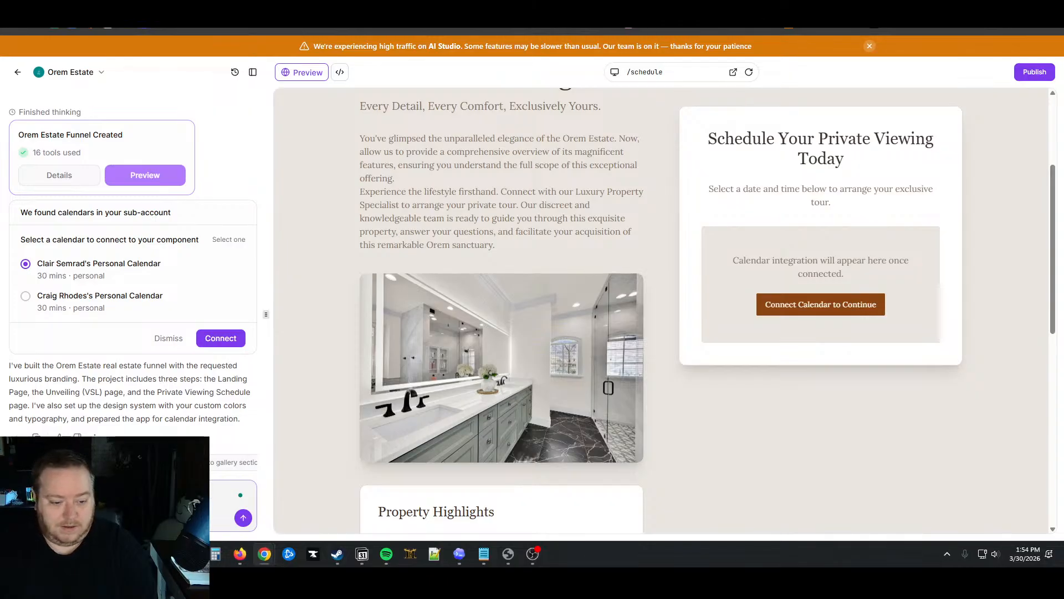
Ask the AI to move the property highlights and some pictures to the landing page to wow visitors
{"action": "type", "text": "ctures to"}
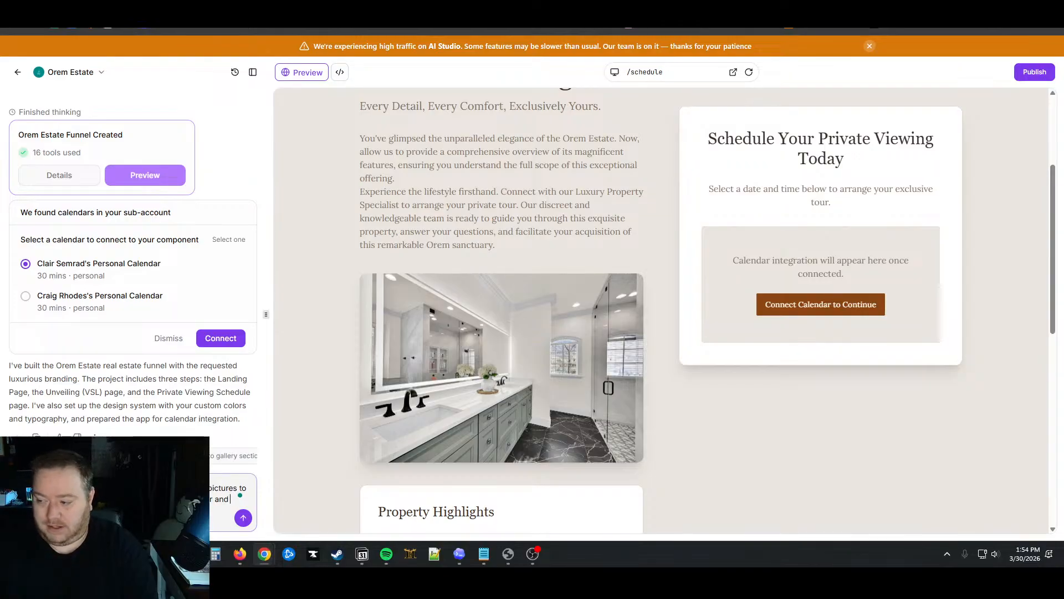
{"action": "type", "text": "make"}
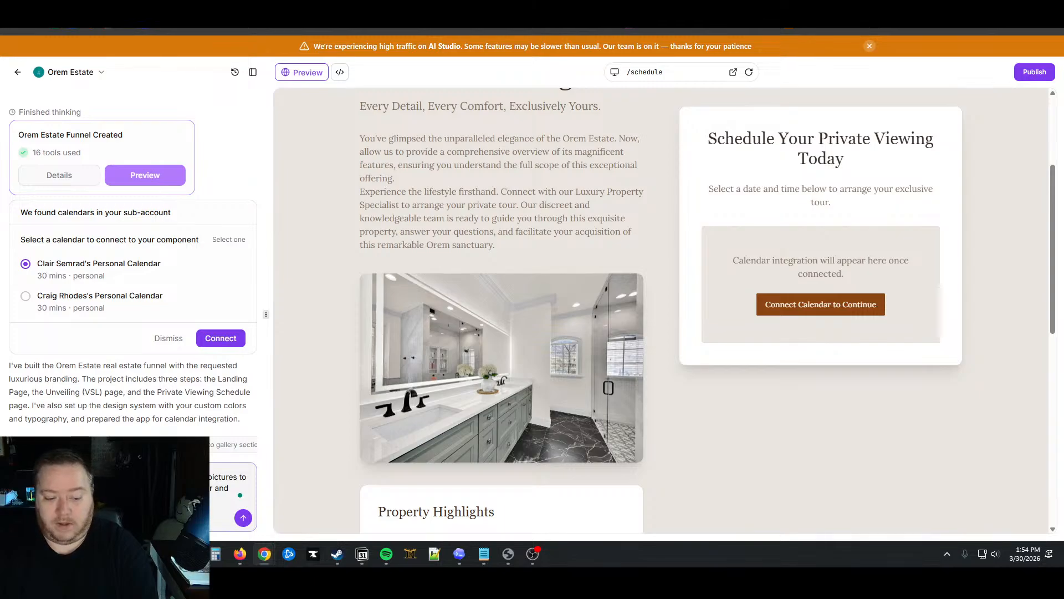
{"action": "key", "text": "Return"}
Return the preview to the Unveiling page and scroll through it
{"action": "scroll", "coordinate": [664, 394], "scroll_direction": "up", "scroll_amount": 4}
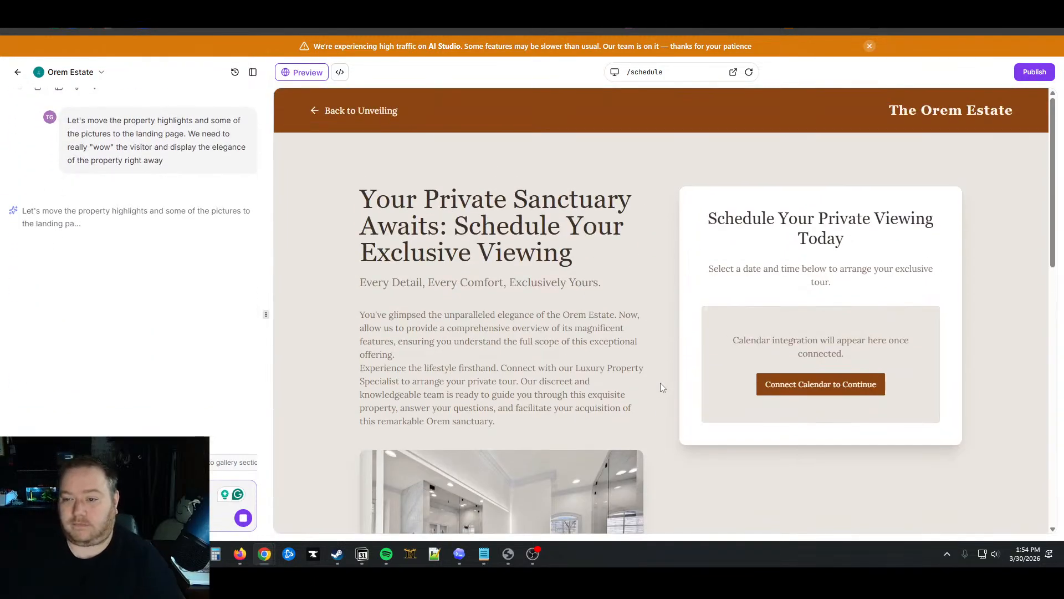
{"action": "scroll", "coordinate": [650, 345], "scroll_direction": "down", "scroll_amount": 1}
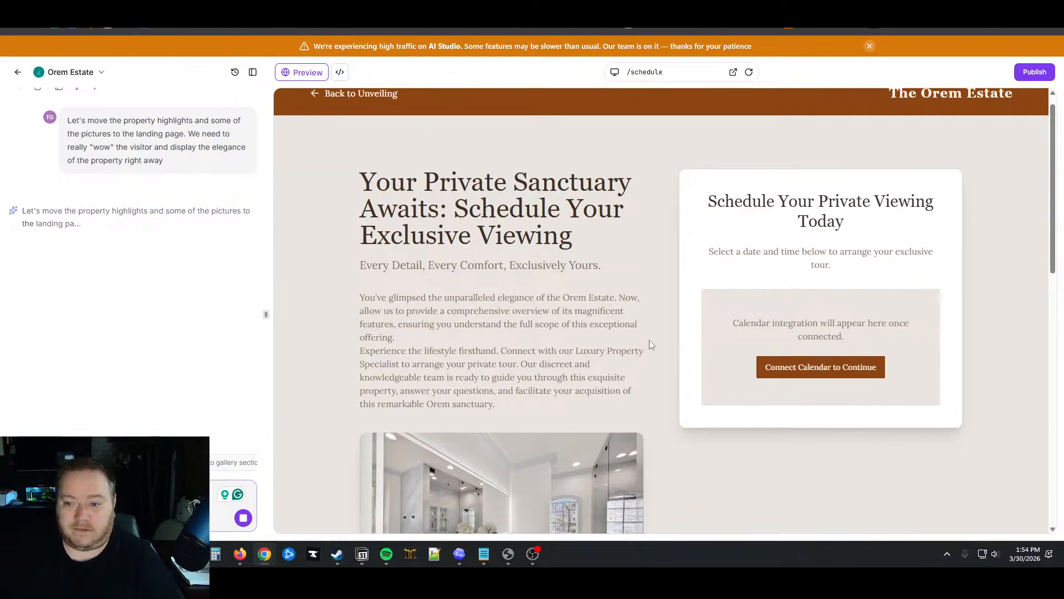
{"action": "scroll", "coordinate": [538, 211], "scroll_direction": "up", "scroll_amount": 1}
{"action": "left_click", "coordinate": [368, 106]}
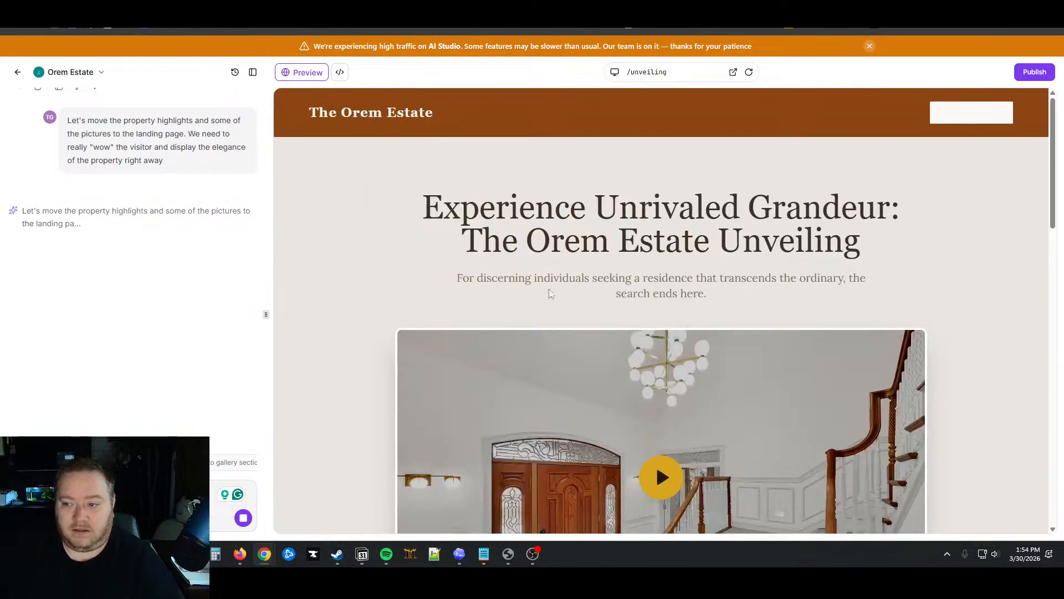
{"action": "scroll", "coordinate": [550, 293], "scroll_direction": "down", "scroll_amount": 15}
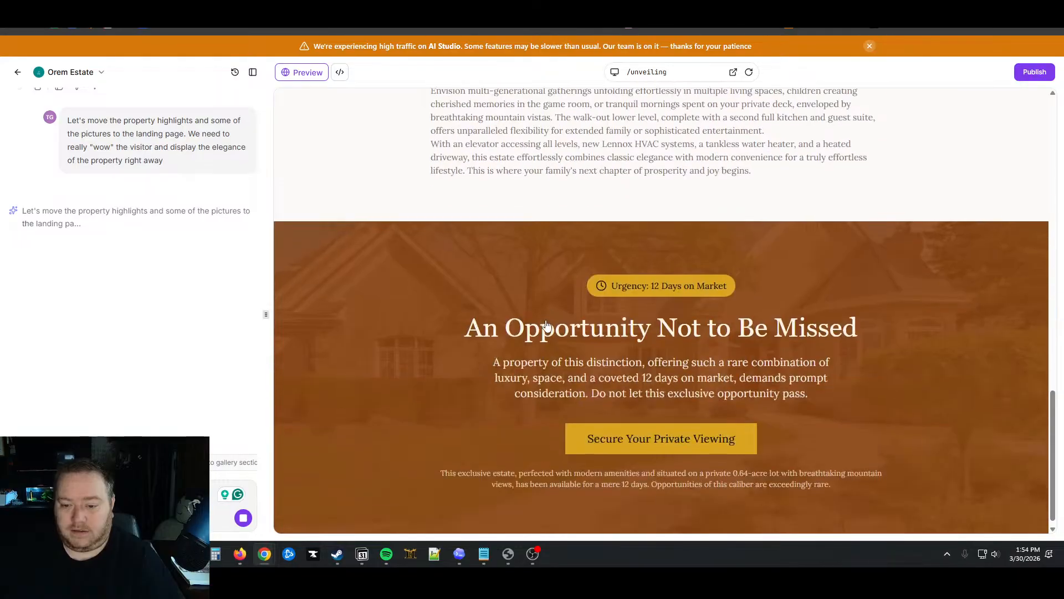
{"action": "scroll", "coordinate": [549, 321], "scroll_direction": "up", "scroll_amount": 10}
{"action": "scroll", "coordinate": [559, 317], "scroll_direction": "down", "scroll_amount": 3}
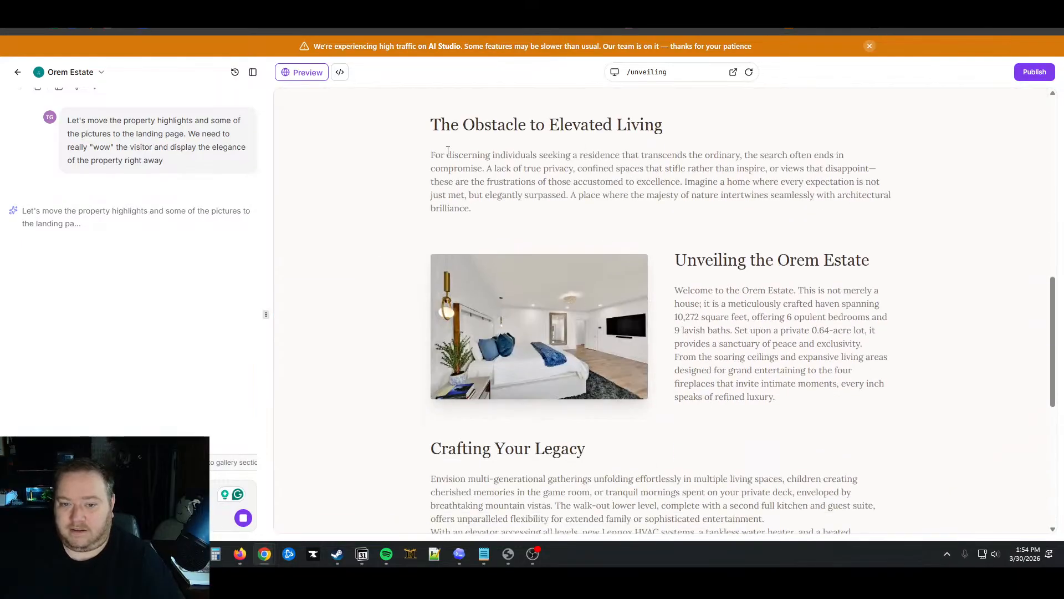
Select a block of Unveiling page text, clear the selection, and scroll back to the top
{"action": "left_click_drag", "start_coordinate": [448, 151], "coordinate": [853, 490]}
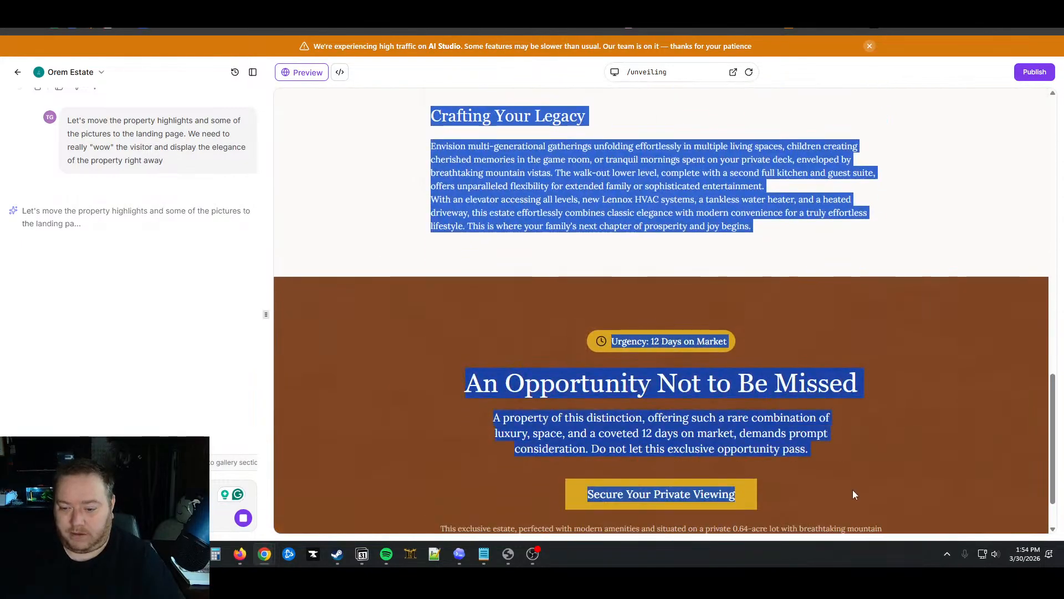
{"action": "left_click", "coordinate": [853, 491]}
{"action": "scroll", "coordinate": [861, 299], "scroll_direction": "up", "scroll_amount": 10}
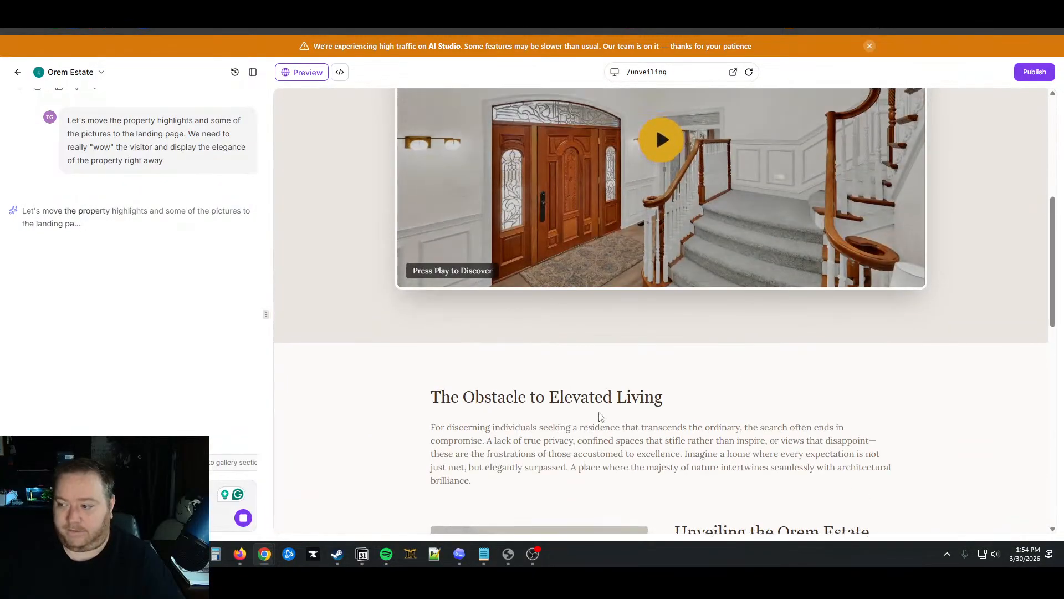
{"action": "scroll", "coordinate": [655, 231], "scroll_direction": "up", "scroll_amount": 2}
{"action": "scroll", "coordinate": [648, 242], "scroll_direction": "up", "scroll_amount": 3}
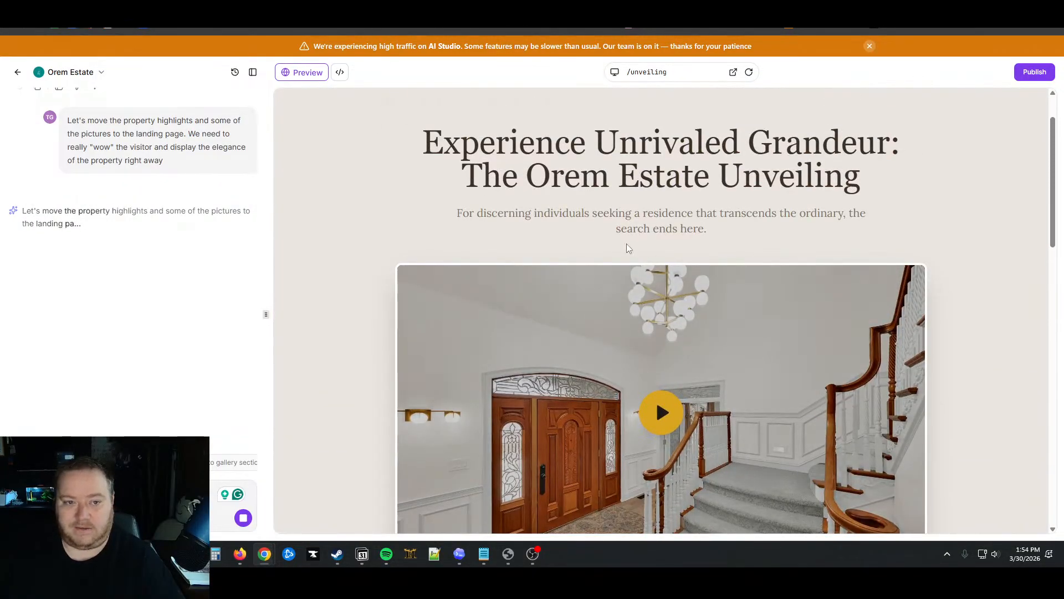
{"action": "scroll", "coordinate": [643, 232], "scroll_direction": "up", "scroll_amount": 2}
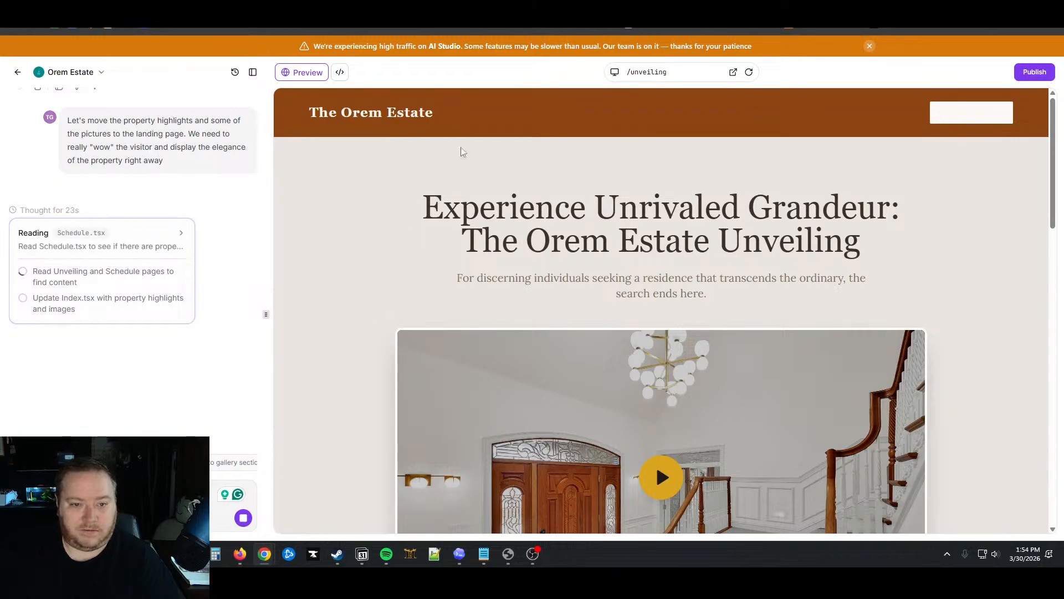
{"action": "left_click", "coordinate": [680, 76]}
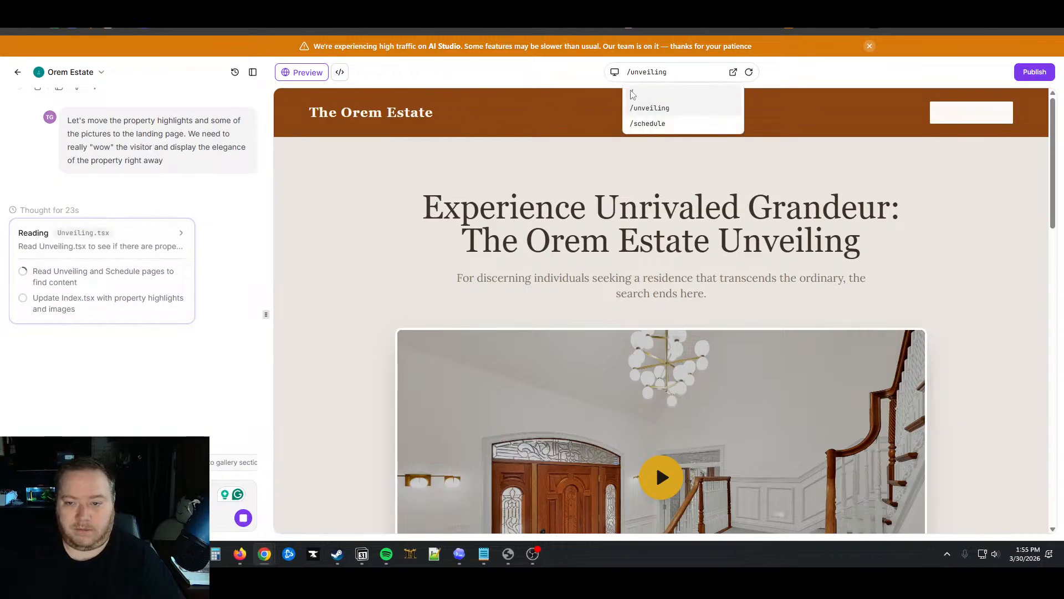
{"action": "left_click", "coordinate": [718, 130]}
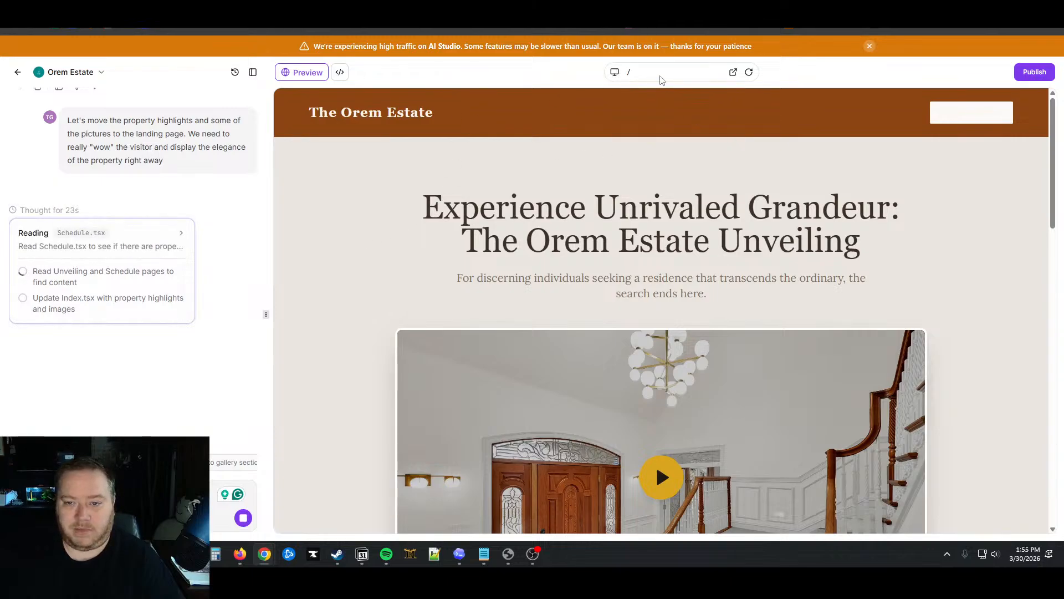
{"action": "left_click", "coordinate": [654, 77]}
{"action": "left_click", "coordinate": [653, 75]}
{"action": "left_click", "coordinate": [651, 77]}
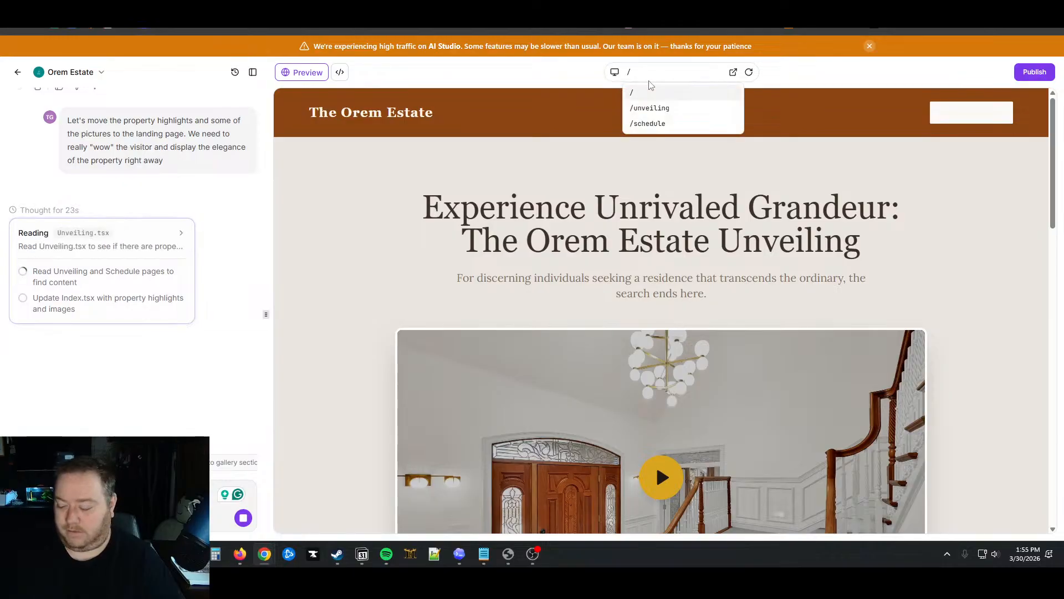
{"action": "left_click", "coordinate": [673, 110]}
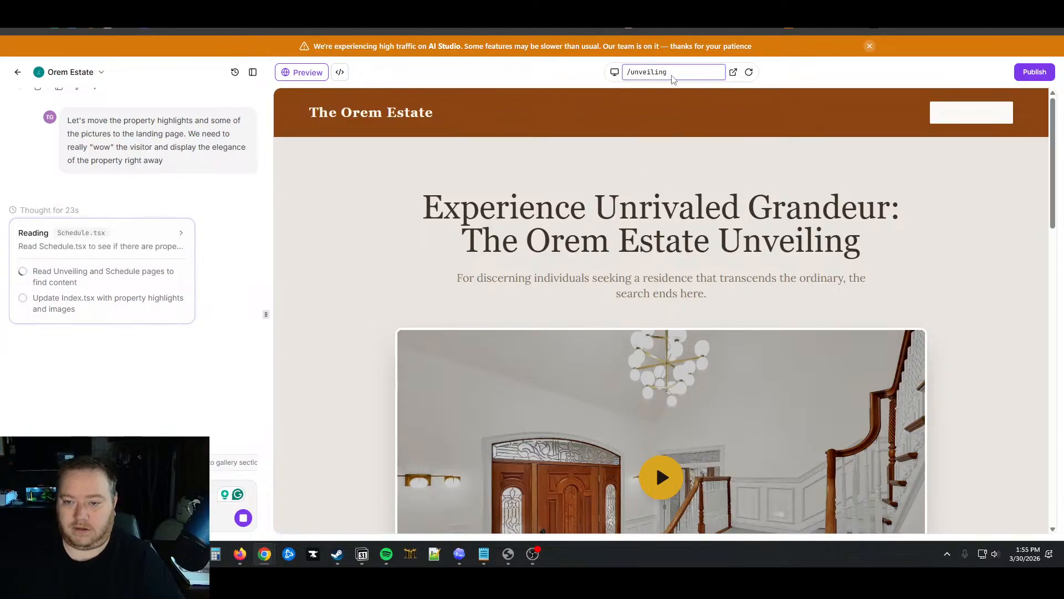
{"action": "left_click", "coordinate": [675, 76]}
{"action": "left_click", "coordinate": [657, 94]}
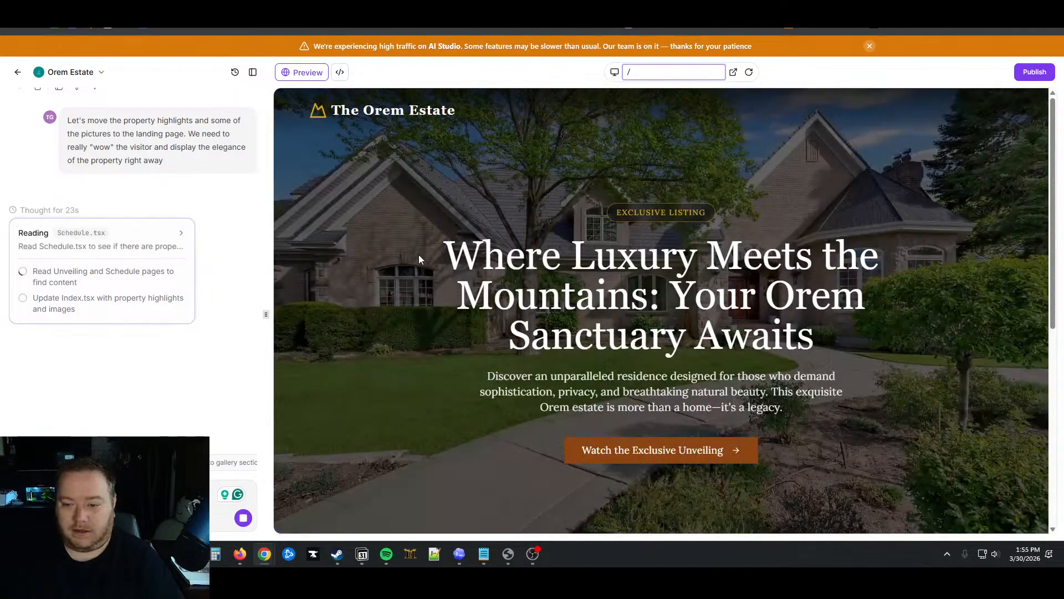
{"action": "scroll", "coordinate": [419, 256], "scroll_direction": "down", "scroll_amount": 5}
{"action": "scroll", "coordinate": [420, 256], "scroll_direction": "down", "scroll_amount": 2}
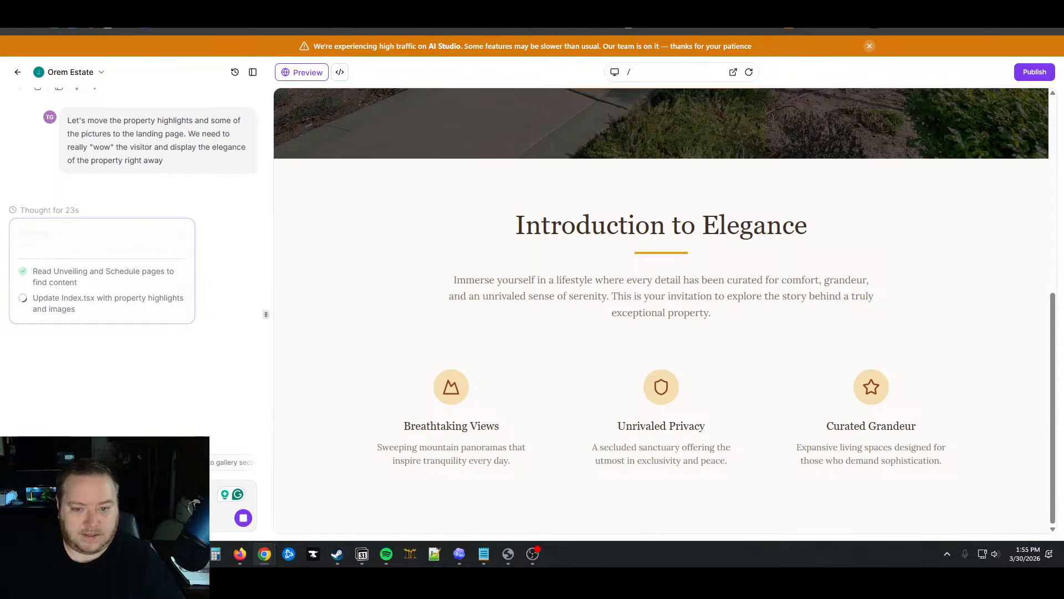
{"action": "scroll", "coordinate": [553, 362], "scroll_direction": "up", "scroll_amount": 5}
{"action": "scroll", "coordinate": [553, 361], "scroll_direction": "up", "scroll_amount": 2}
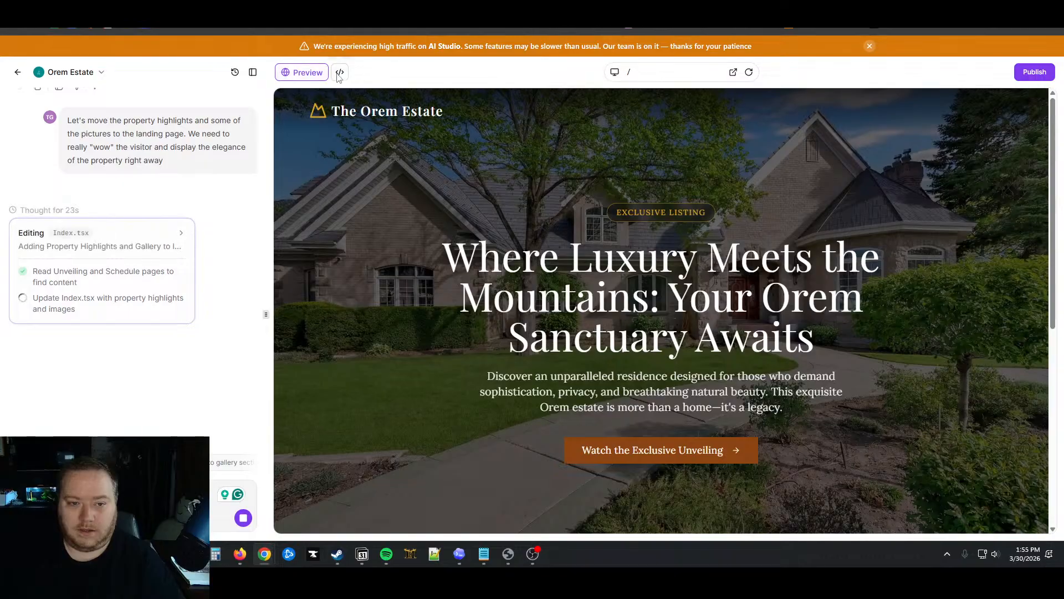
Open src/pages/Index.tsx in the code view to read the landing page source
{"action": "left_click", "coordinate": [339, 72]}
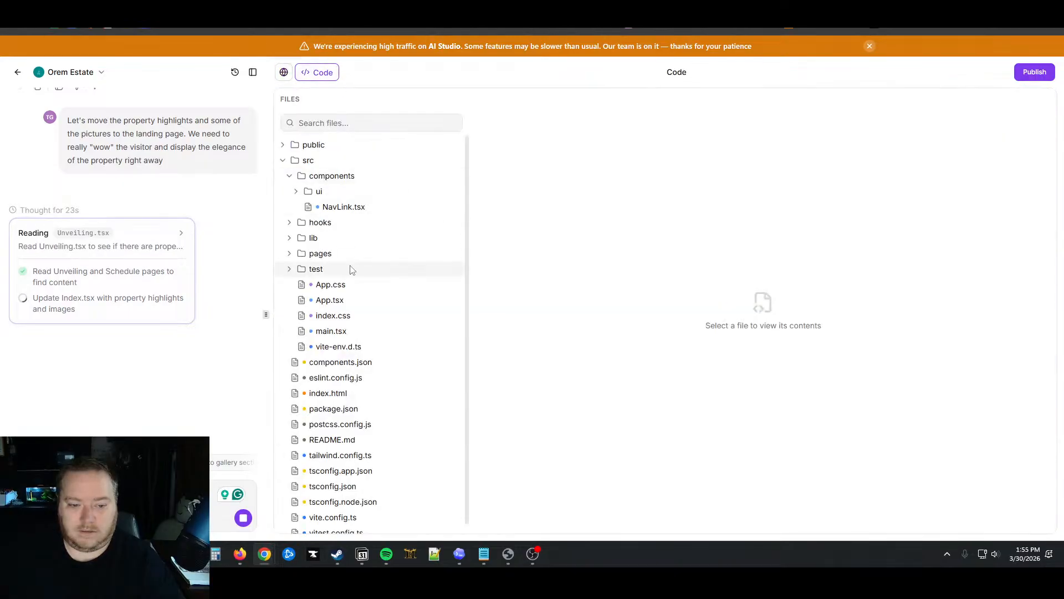
{"action": "scroll", "coordinate": [350, 268], "scroll_direction": "down", "scroll_amount": 1}
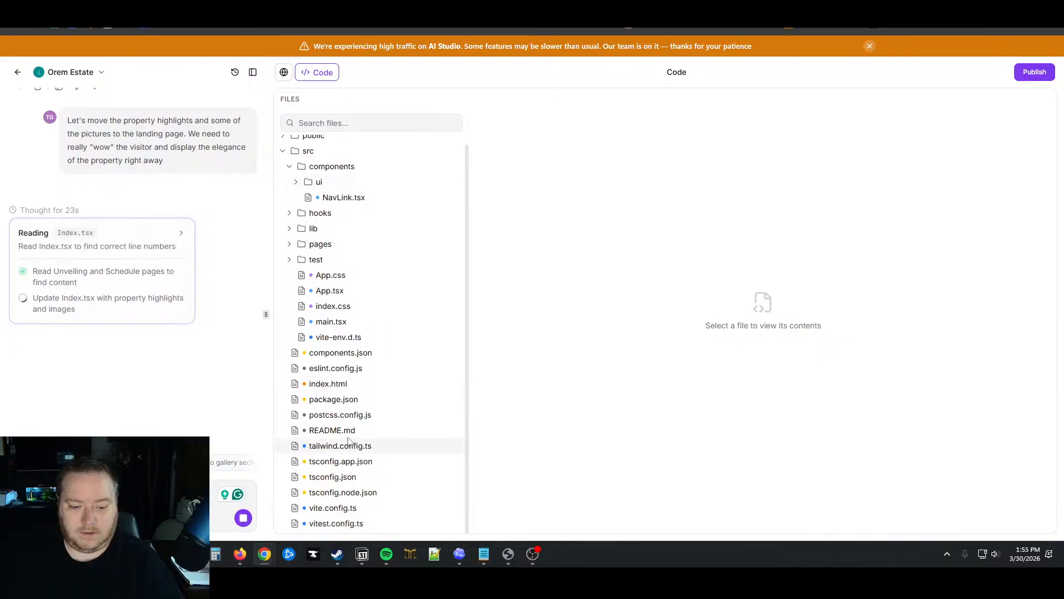
{"action": "scroll", "coordinate": [344, 388], "scroll_direction": "up", "scroll_amount": 1}
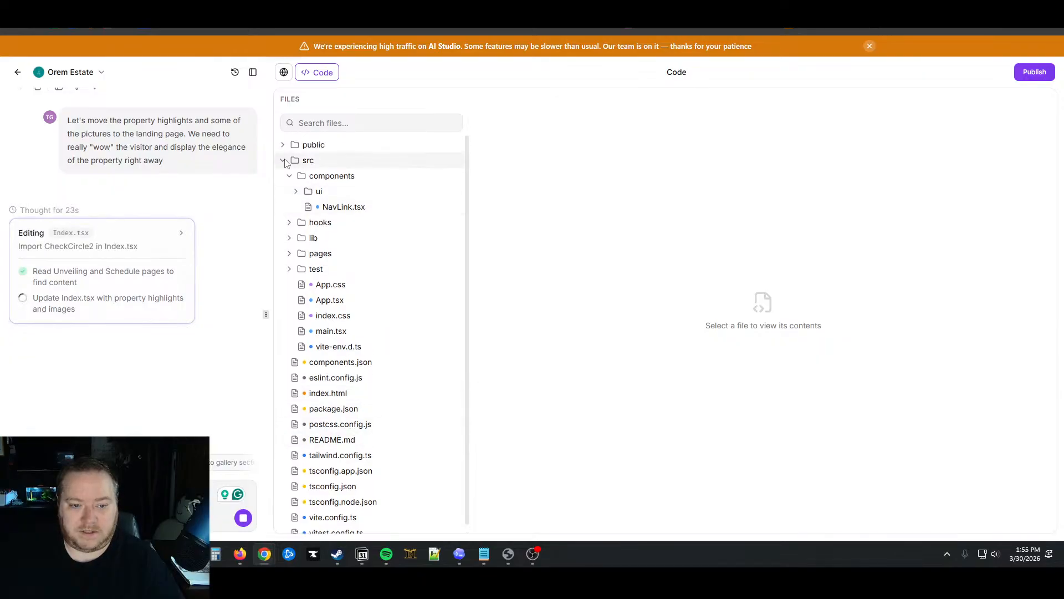
{"action": "left_click", "coordinate": [296, 192]}
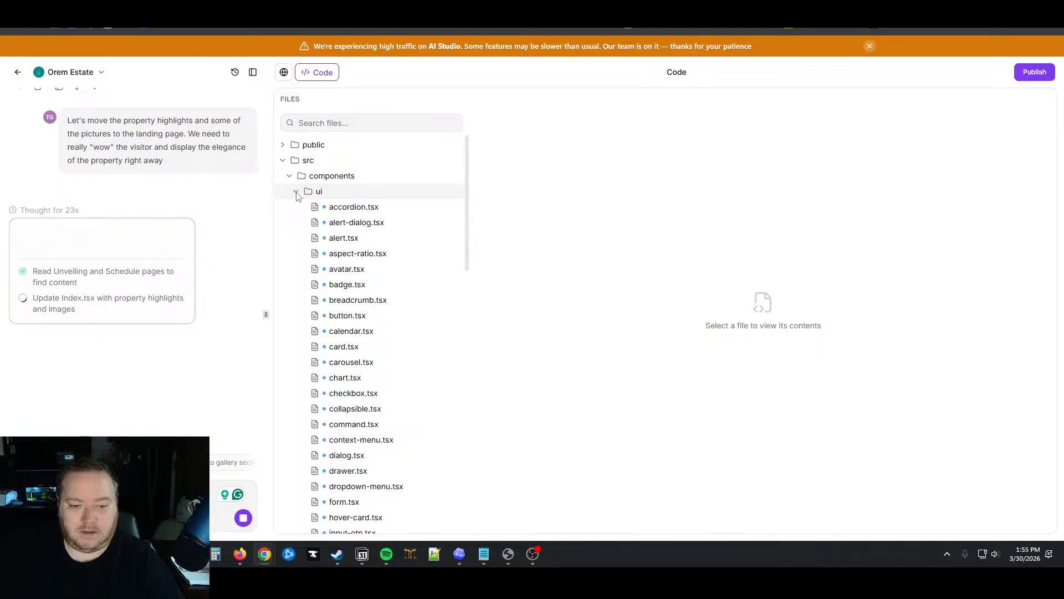
{"action": "left_click", "coordinate": [297, 193]}
{"action": "left_click", "coordinate": [289, 254]}
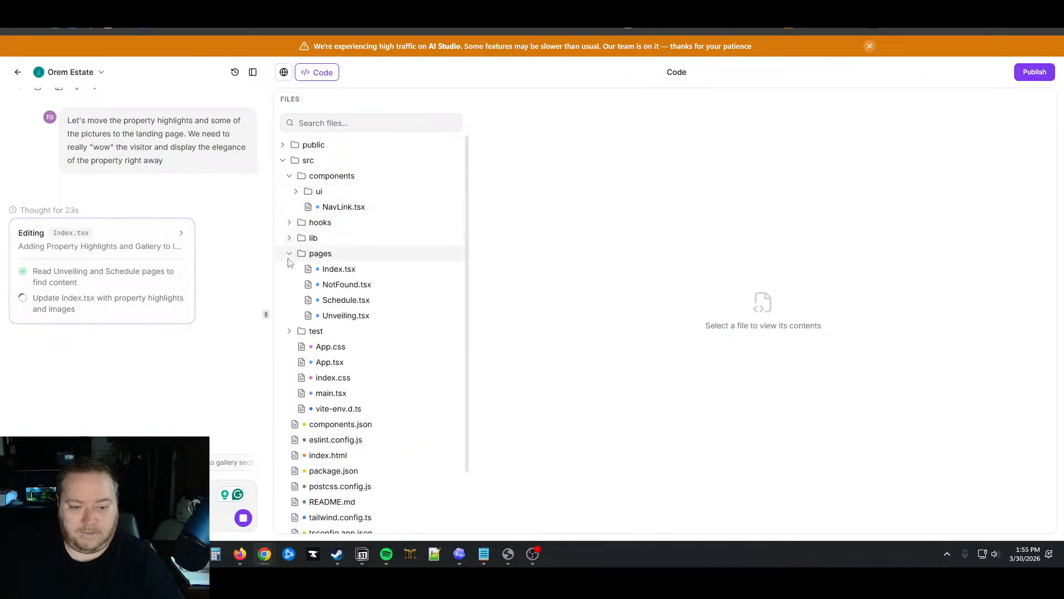
{"action": "left_click", "coordinate": [318, 270]}
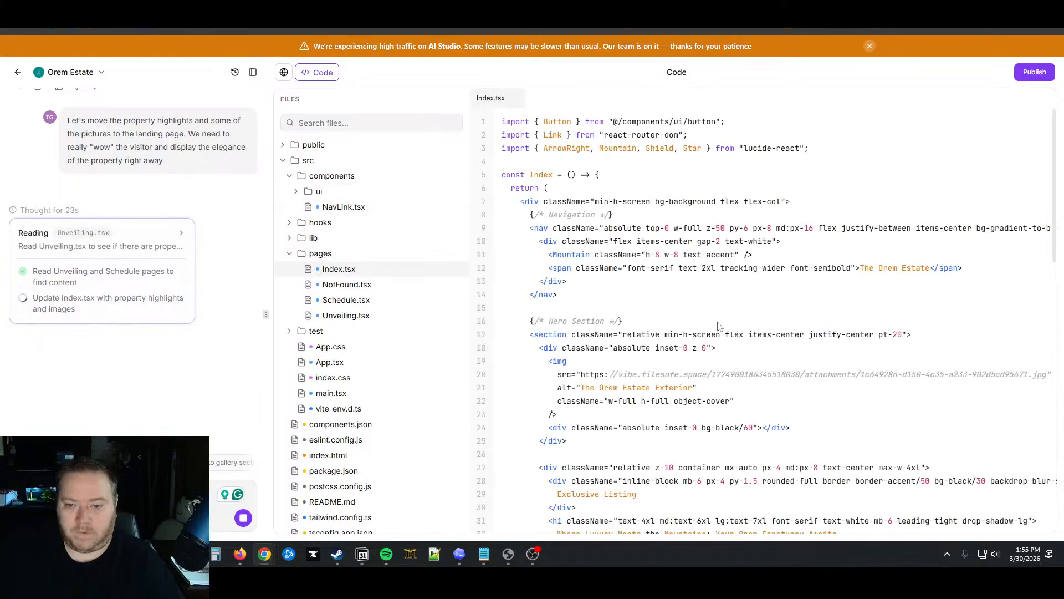
{"action": "scroll", "coordinate": [718, 326], "scroll_direction": "down", "scroll_amount": 13}
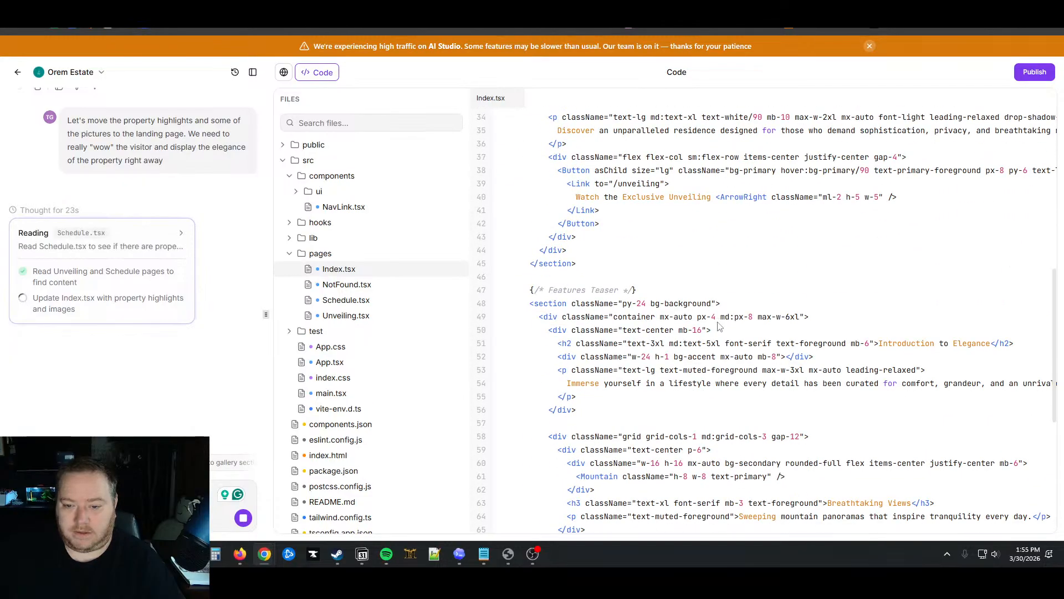
{"action": "scroll", "coordinate": [721, 333], "scroll_direction": "up", "scroll_amount": 13}
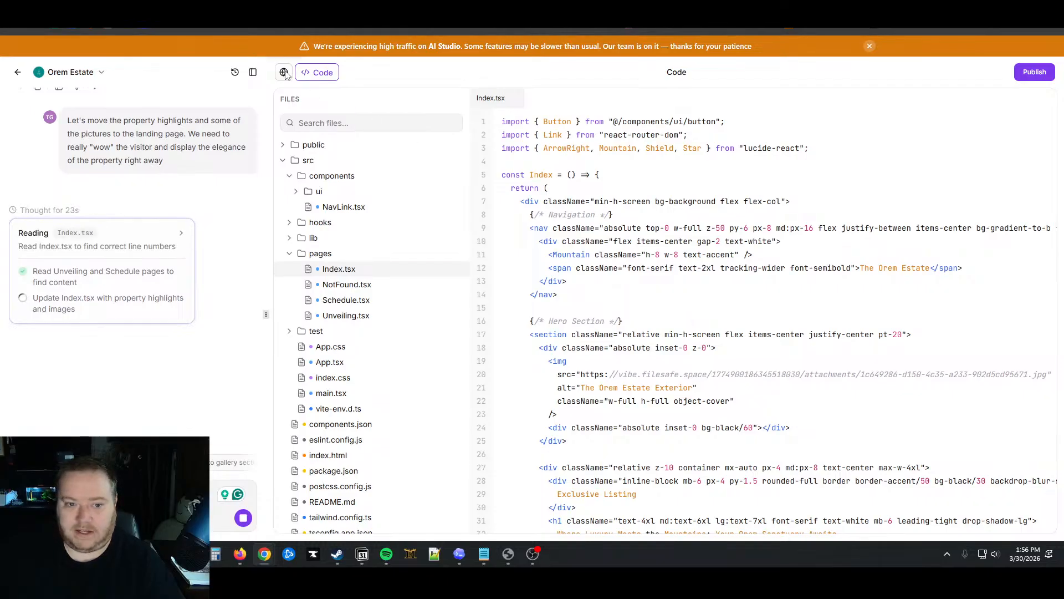
Switch back to the landing page preview and scroll the chat to follow the agent's progress
{"action": "left_click", "coordinate": [284, 73]}
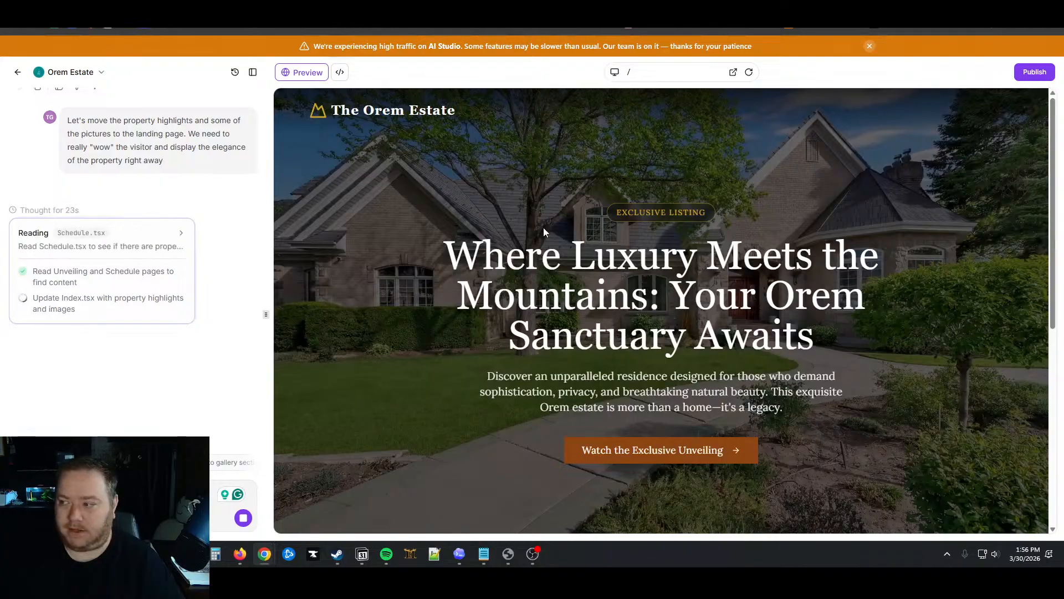
{"action": "scroll", "coordinate": [646, 362], "scroll_direction": "down", "scroll_amount": 5}
{"action": "scroll", "coordinate": [645, 361], "scroll_direction": "up", "scroll_amount": 5}
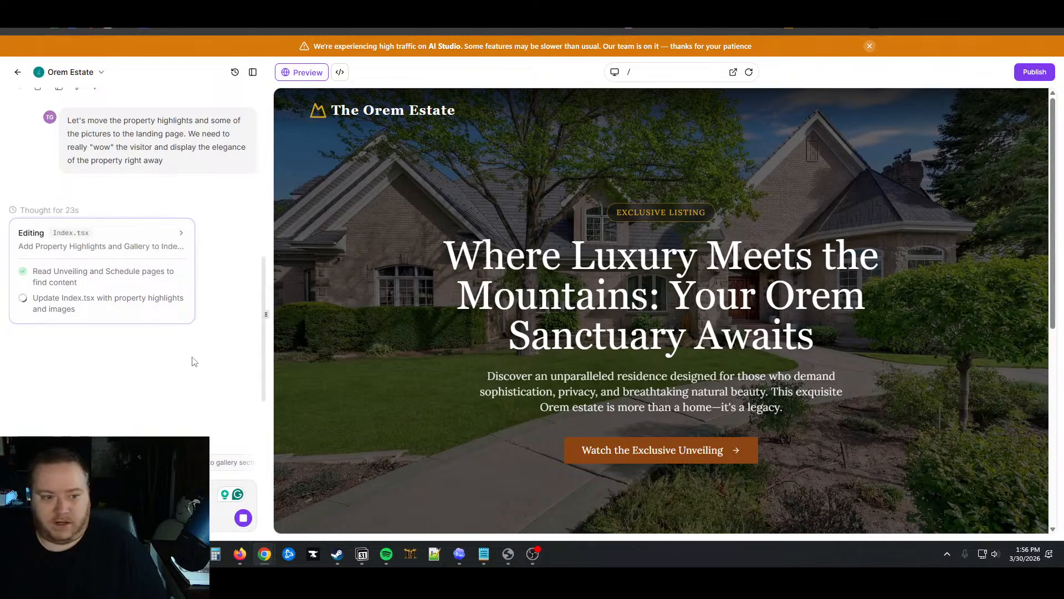
{"action": "scroll", "coordinate": [191, 361], "scroll_direction": "down", "scroll_amount": 2}
{"action": "scroll", "coordinate": [194, 360], "scroll_direction": "up", "scroll_amount": 5}
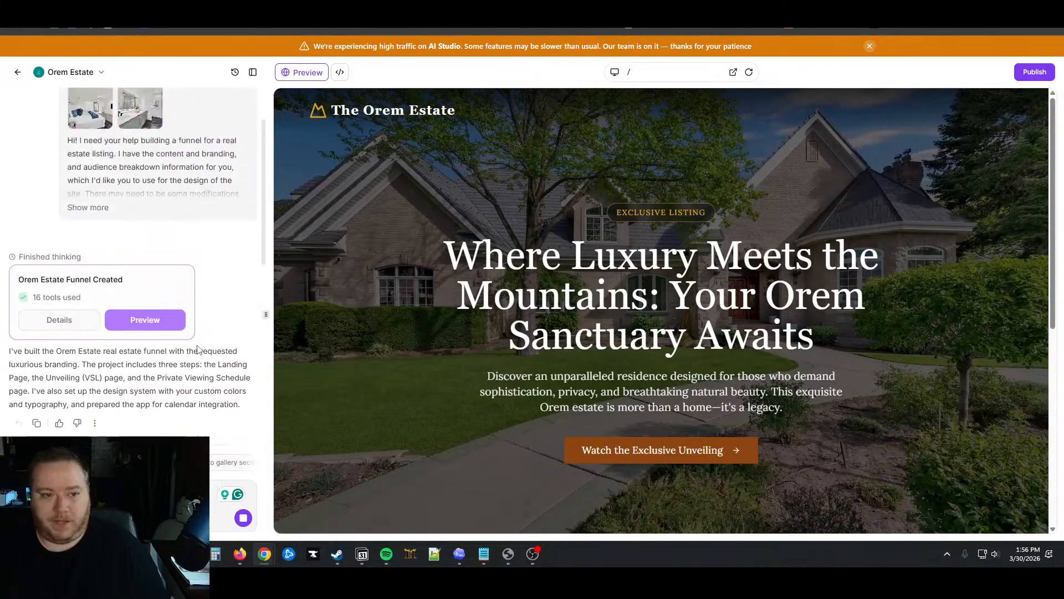
{"action": "scroll", "coordinate": [194, 360], "scroll_direction": "down", "scroll_amount": 5}
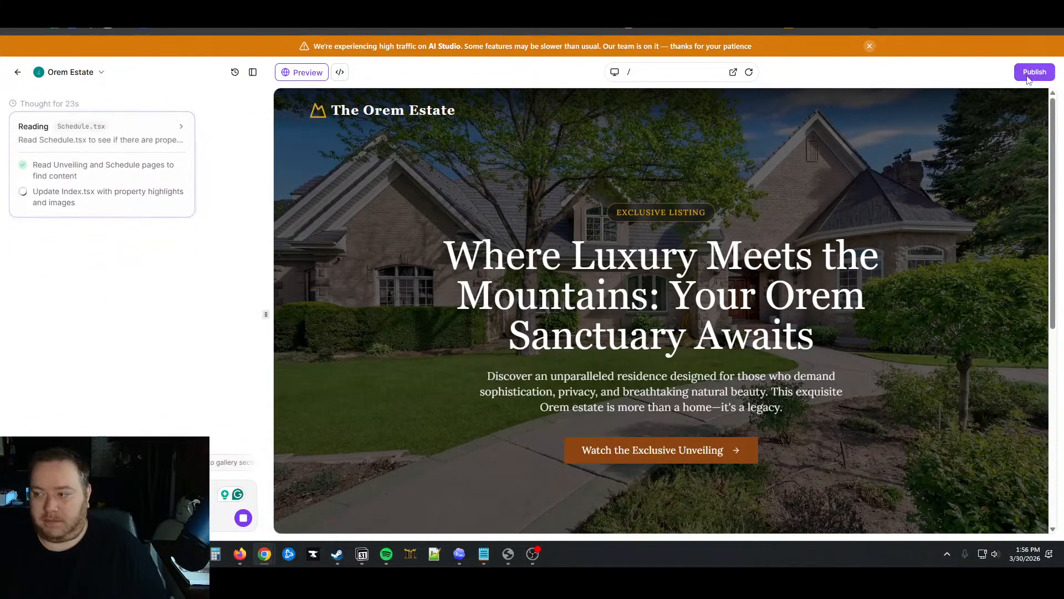
Inspect the Orem Estate preview in DevTools, browse Elements, and view the Console's failed loads
{"action": "right_click", "coordinate": [507, 228]}
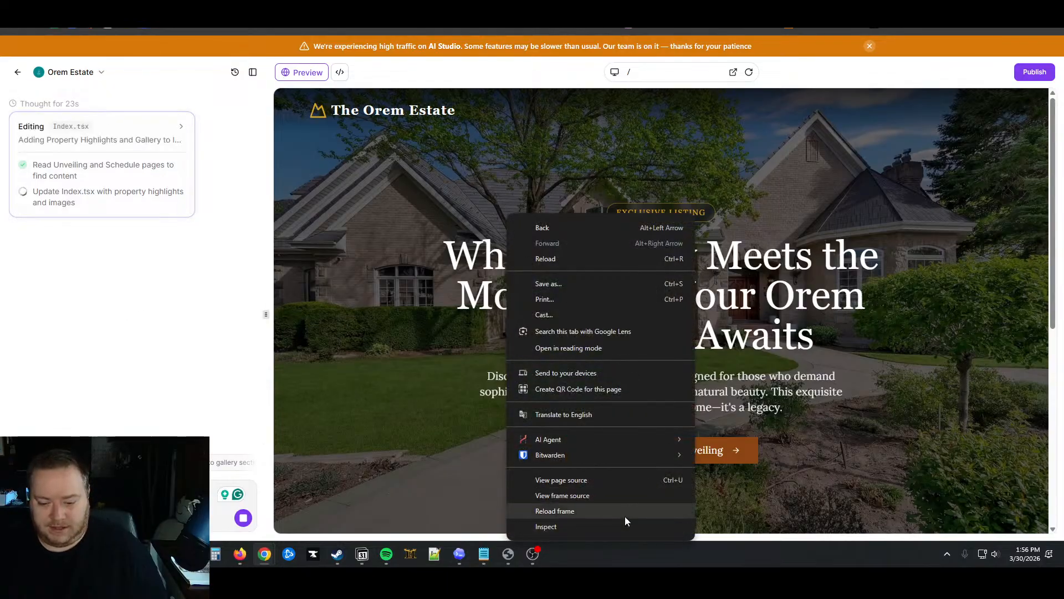
{"action": "left_click", "coordinate": [619, 531]}
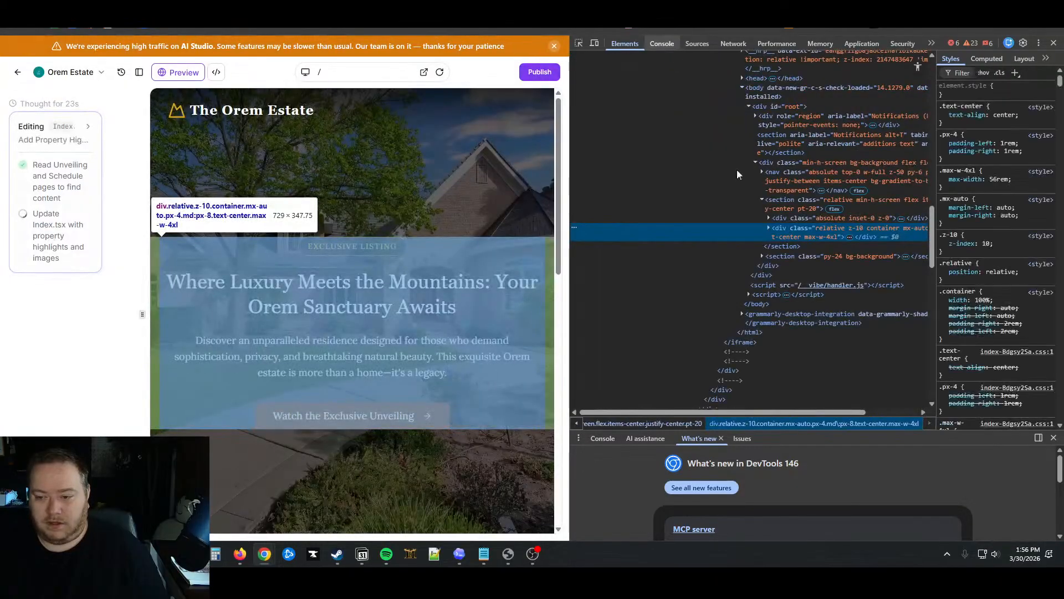
{"action": "scroll", "coordinate": [744, 231], "scroll_direction": "up", "scroll_amount": 10}
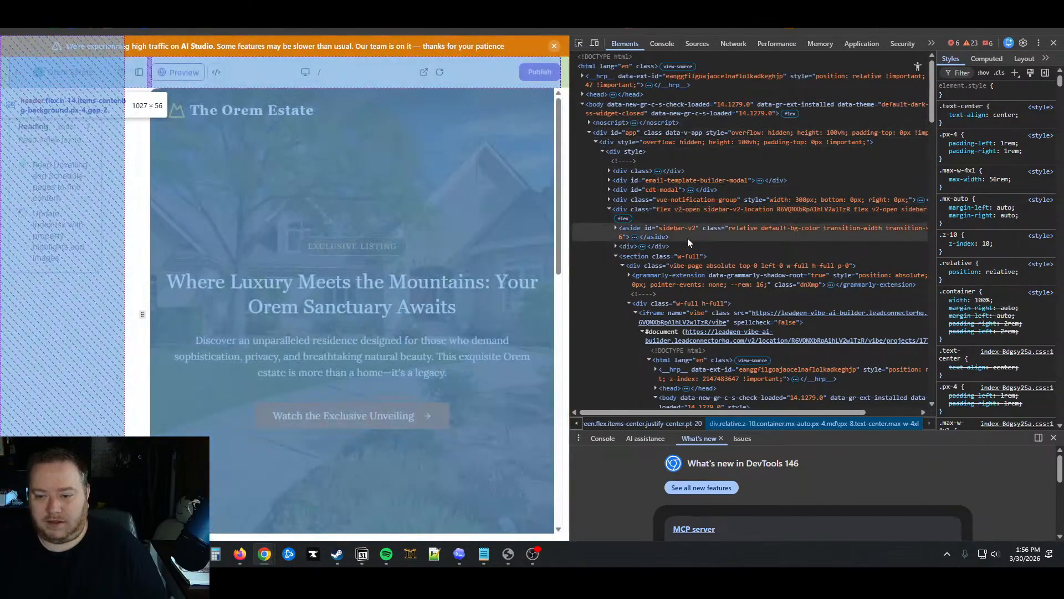
{"action": "scroll", "coordinate": [687, 238], "scroll_direction": "down", "scroll_amount": 4}
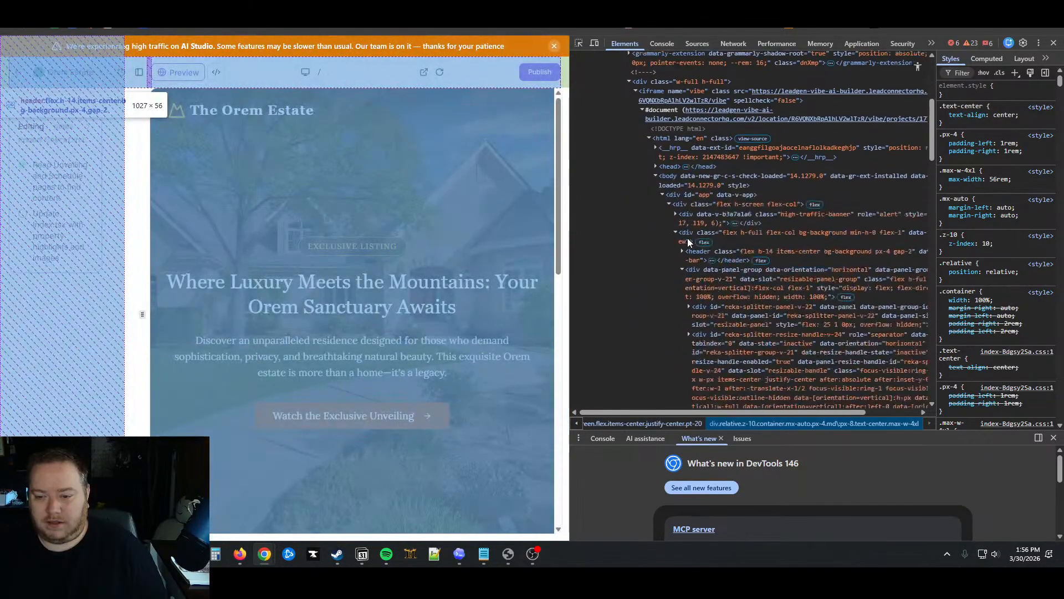
{"action": "scroll", "coordinate": [687, 238], "scroll_direction": "down", "scroll_amount": 2}
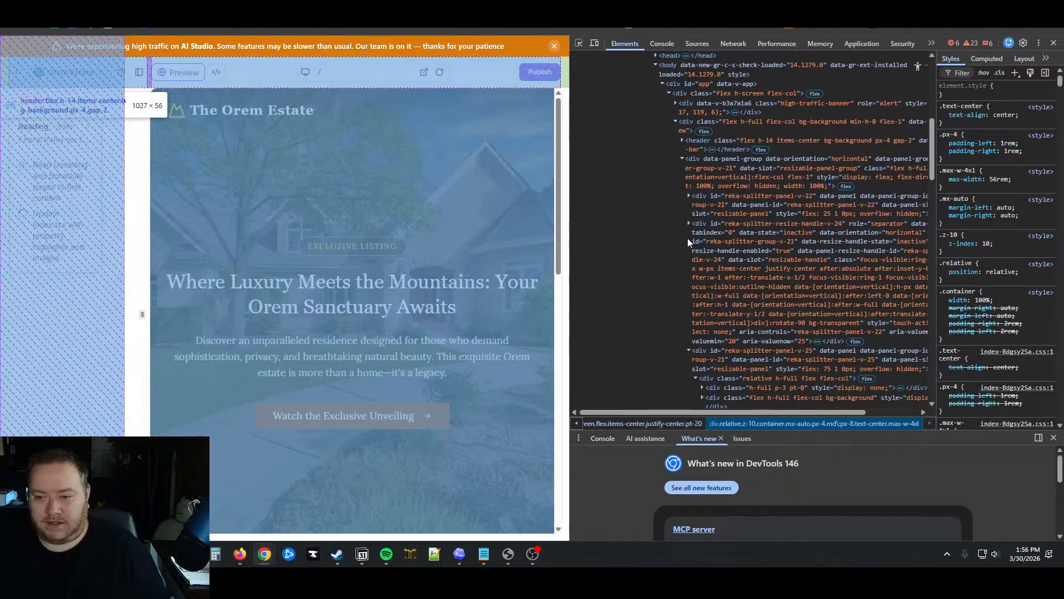
{"action": "scroll", "coordinate": [687, 238], "scroll_direction": "up", "scroll_amount": 2}
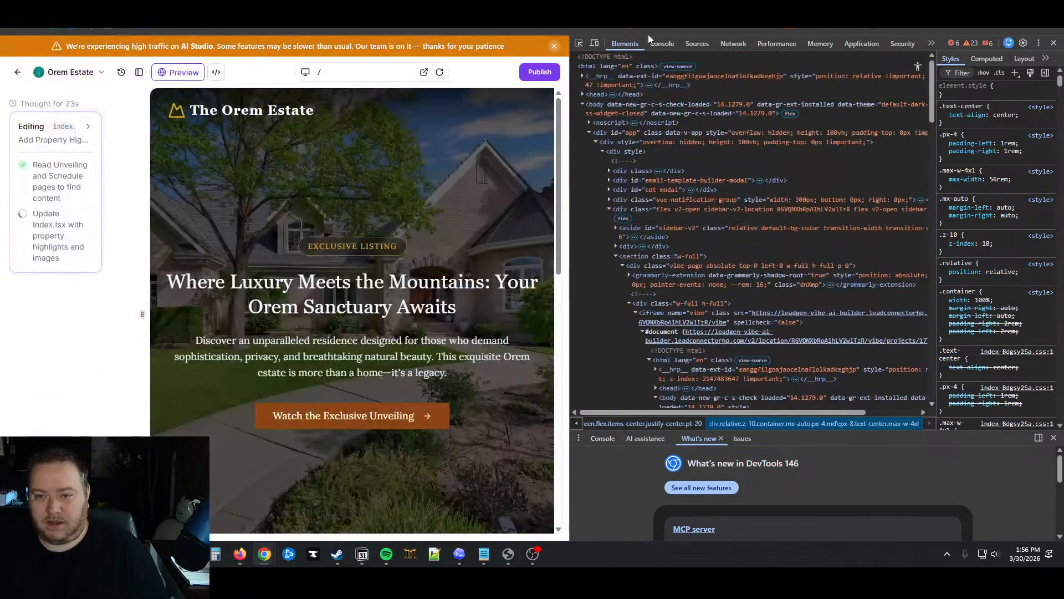
{"action": "left_click", "coordinate": [662, 43]}
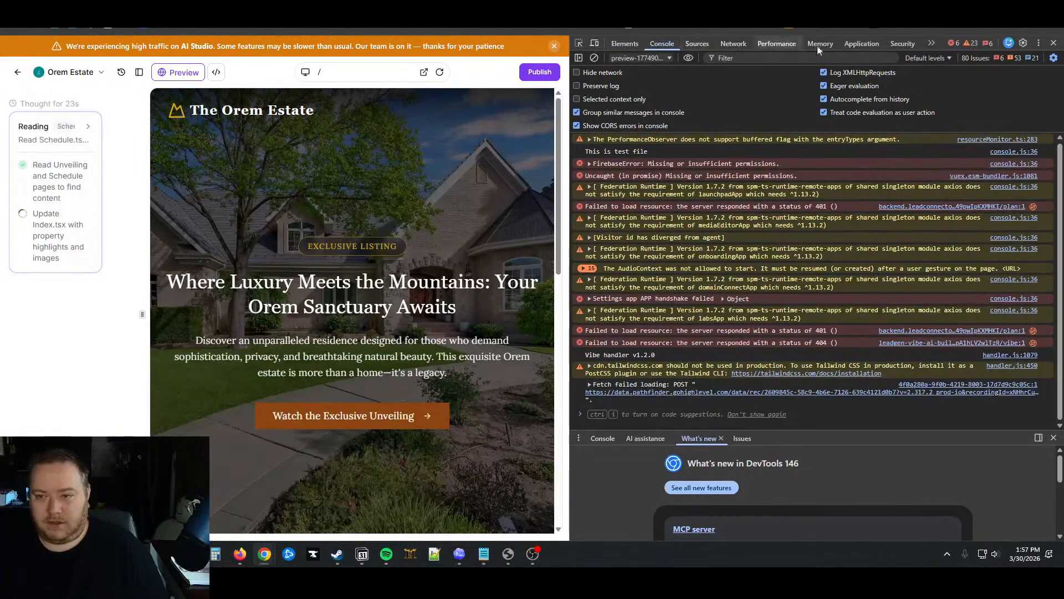
Close the developer tools and let the agent finish adding the Property Highlights section to the landing page
{"action": "left_click", "coordinate": [1054, 43]}
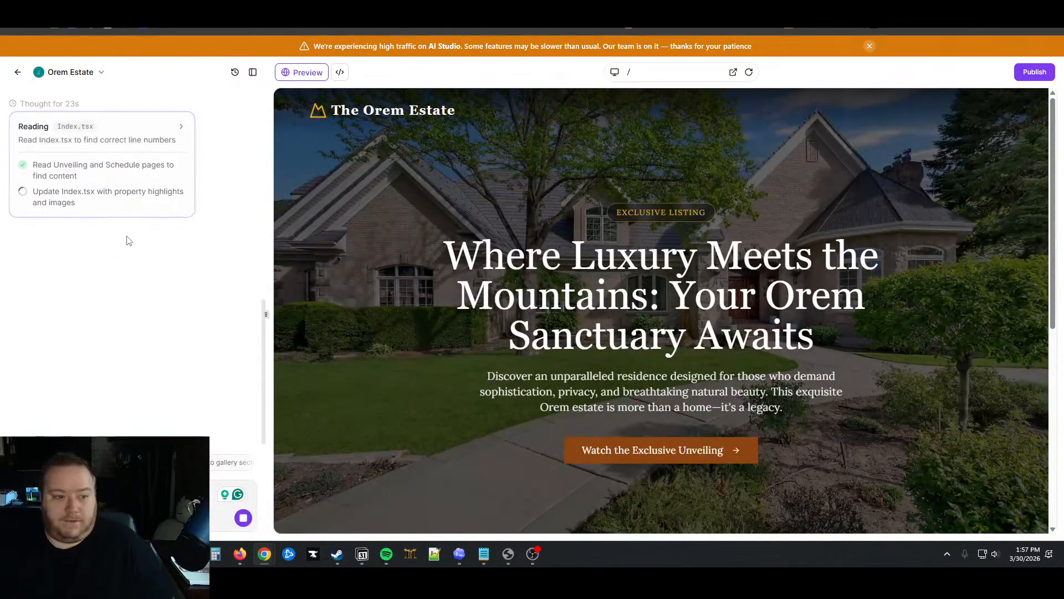
{"action": "scroll", "coordinate": [409, 278], "scroll_direction": "down", "scroll_amount": 5}
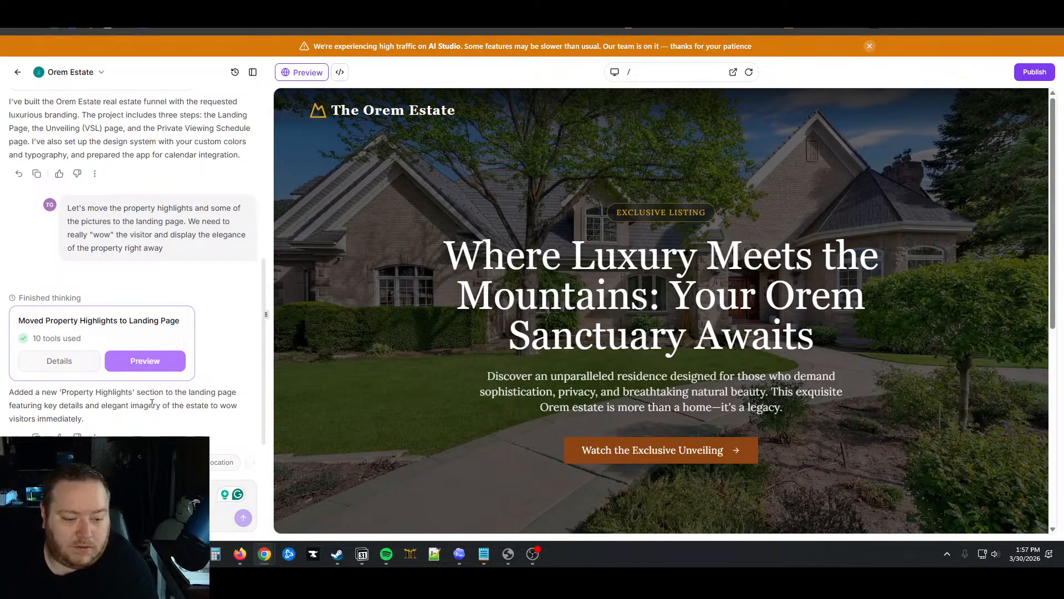
Reload the preview and scroll through the new Property Highlights section and photos
{"action": "scroll", "coordinate": [506, 404], "scroll_direction": "down", "scroll_amount": 7}
{"action": "scroll", "coordinate": [610, 250], "scroll_direction": "up", "scroll_amount": 5}
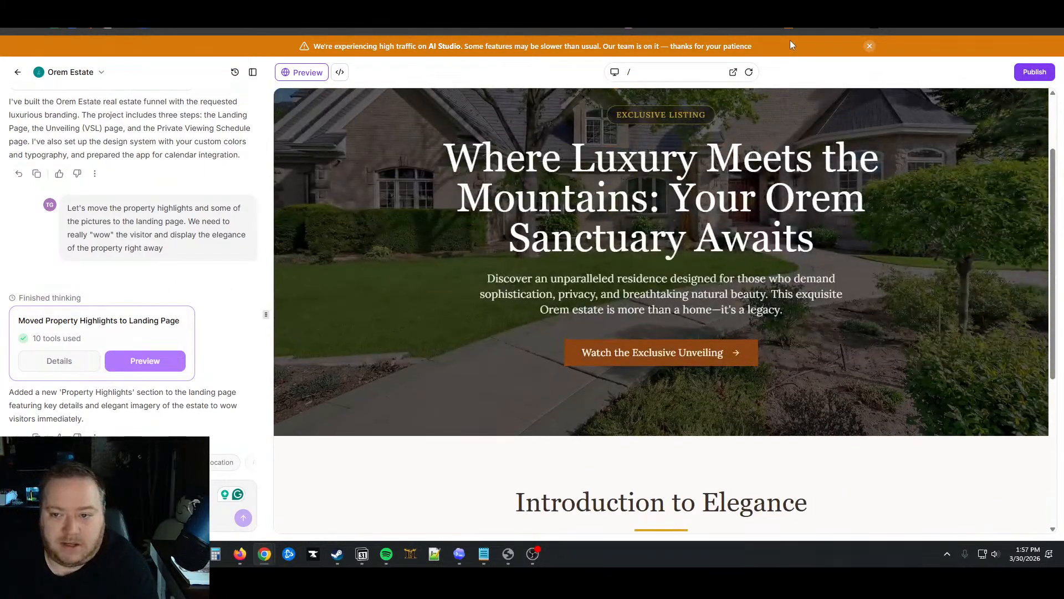
{"action": "left_click", "coordinate": [749, 74]}
{"action": "scroll", "coordinate": [781, 277], "scroll_direction": "down", "scroll_amount": 10}
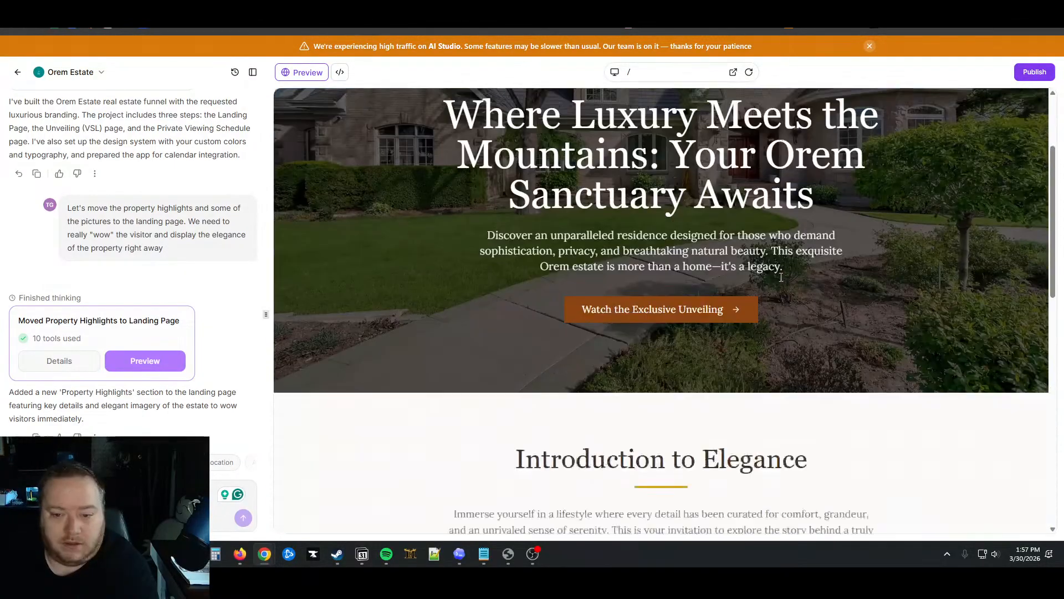
{"action": "scroll", "coordinate": [781, 277], "scroll_direction": "down", "scroll_amount": 3}
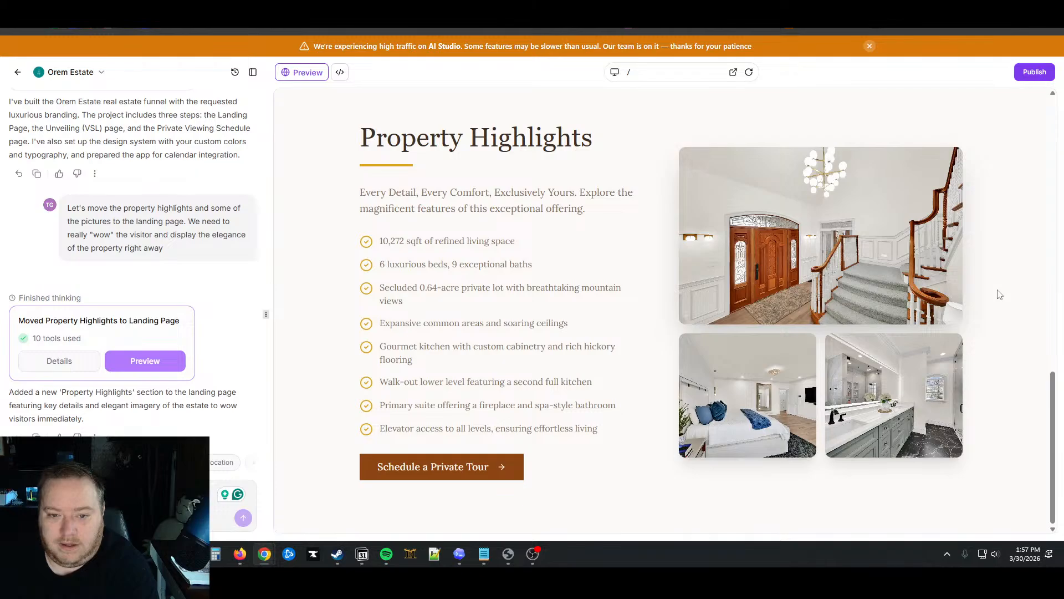
{"action": "scroll", "coordinate": [1004, 294], "scroll_direction": "up", "scroll_amount": 10}
{"action": "scroll", "coordinate": [1000, 294], "scroll_direction": "up", "scroll_amount": 2}
{"action": "scroll", "coordinate": [998, 292], "scroll_direction": "down", "scroll_amount": 12}
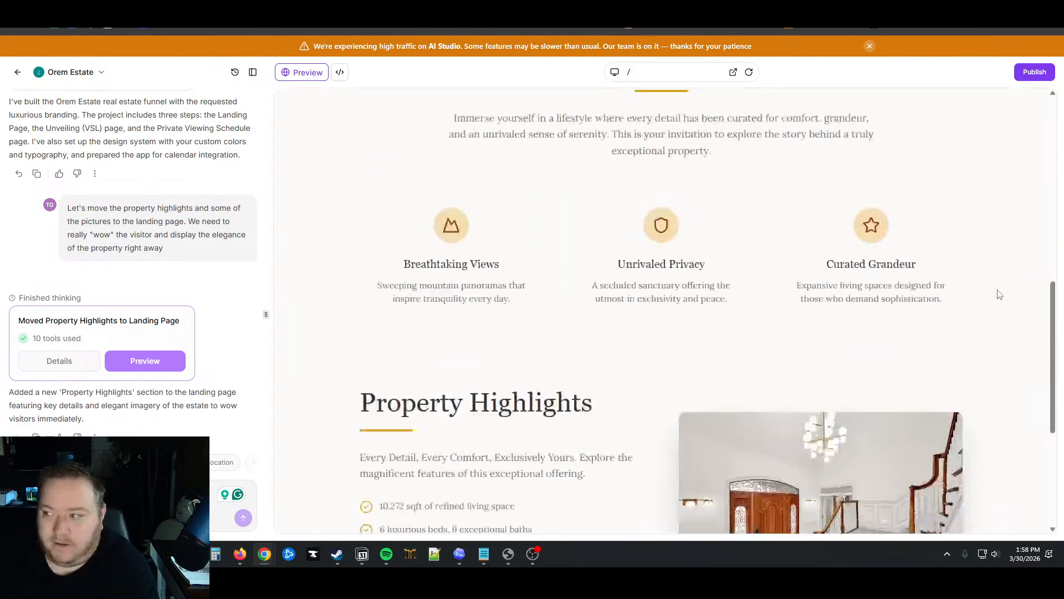
Test the Schedule a Private Tour link and back links, then bring up the Publish panel
{"action": "left_click", "coordinate": [521, 466]}
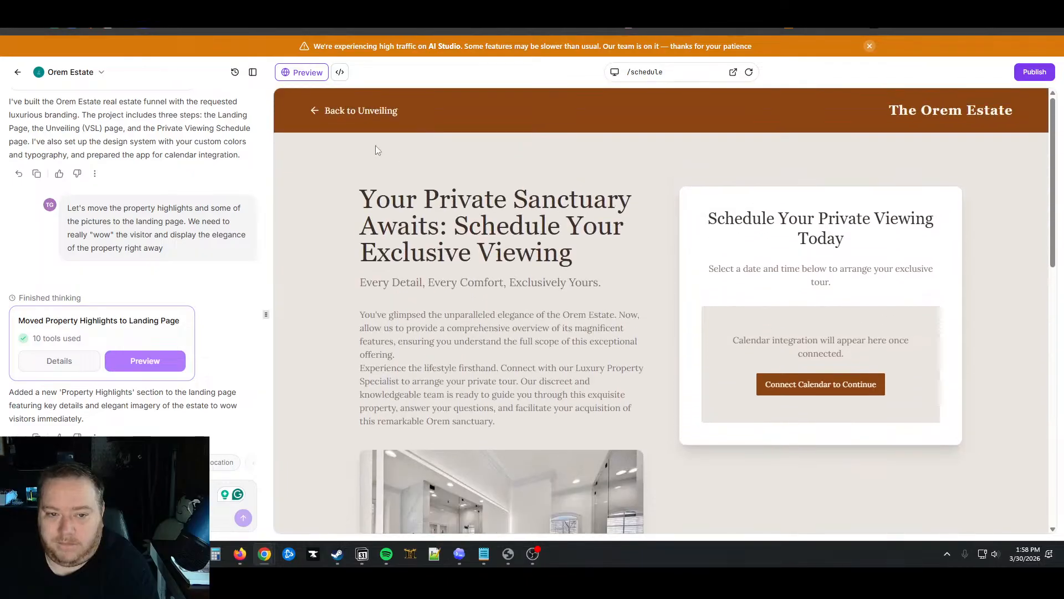
{"action": "left_click", "coordinate": [333, 111]}
{"action": "left_click", "coordinate": [326, 114]}
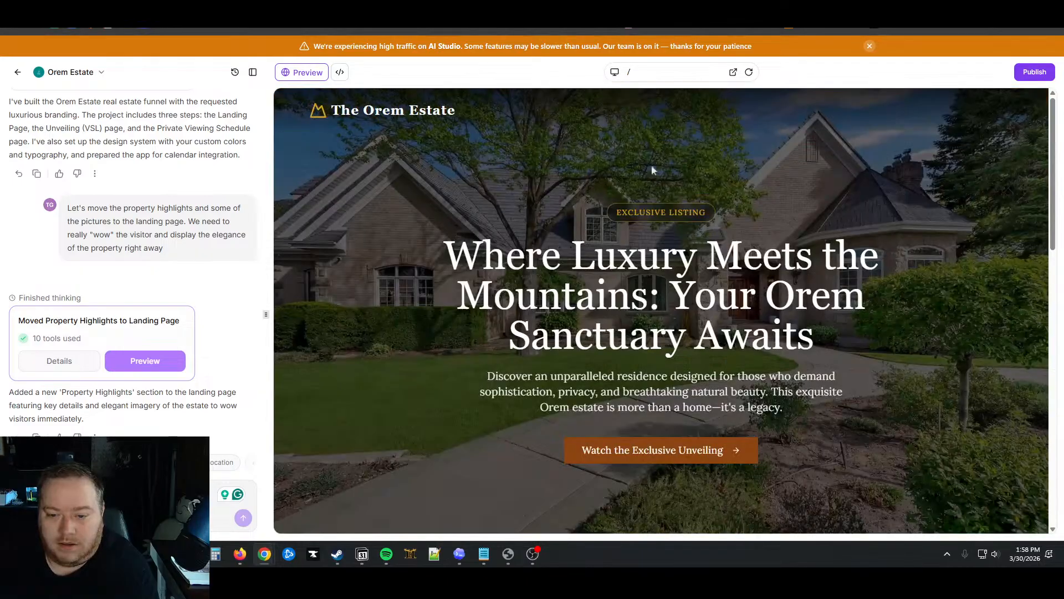
{"action": "left_click", "coordinate": [1035, 71]}
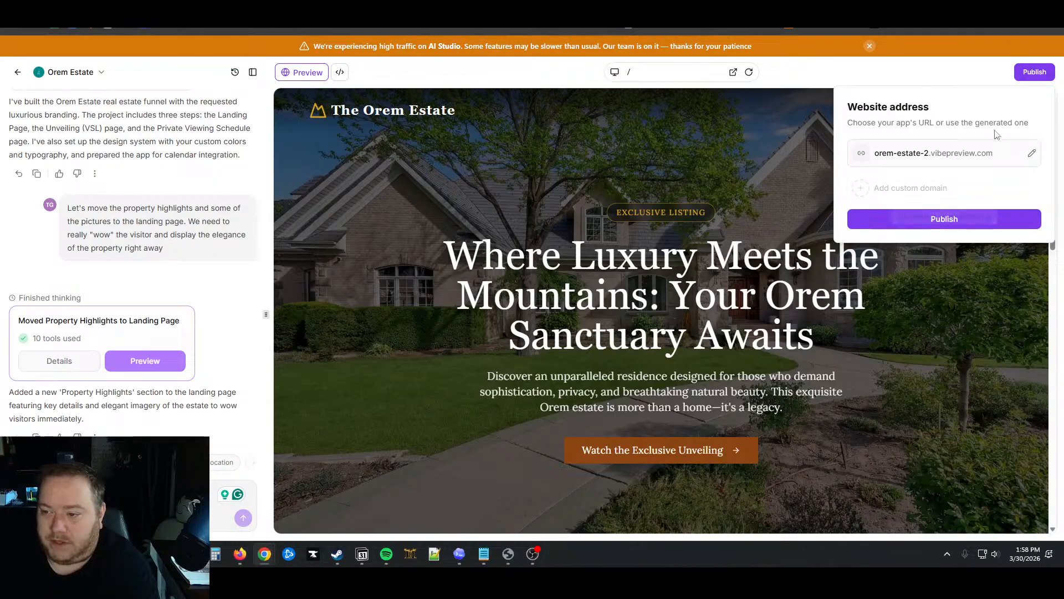
Keep the orem-estate-2 address, apply the website info, publish, and open the live site
{"action": "left_click", "coordinate": [1032, 153]}
{"action": "left_click", "coordinate": [1014, 153]}
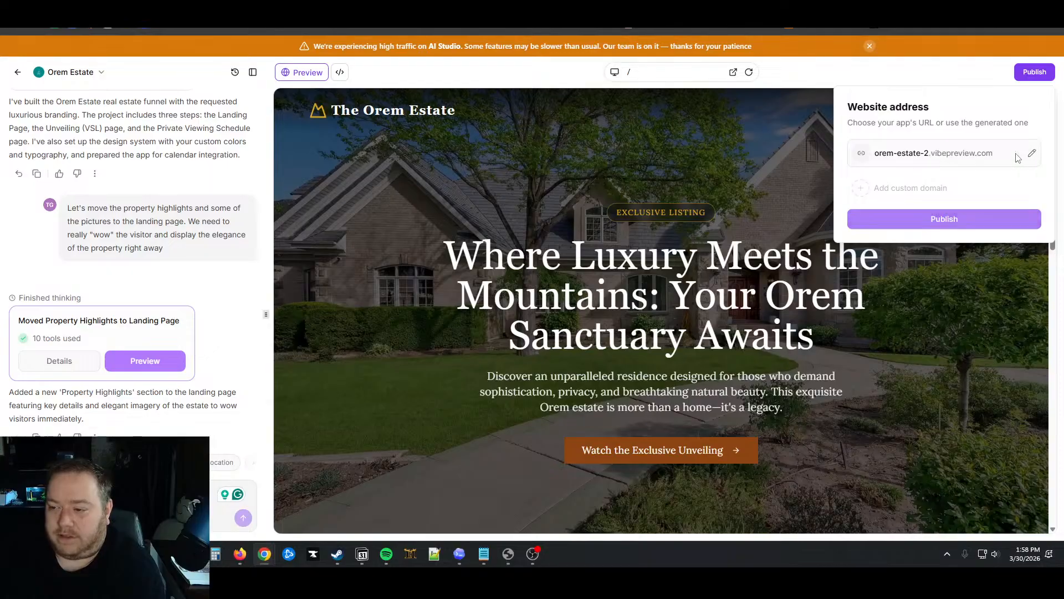
{"action": "left_click", "coordinate": [886, 223]}
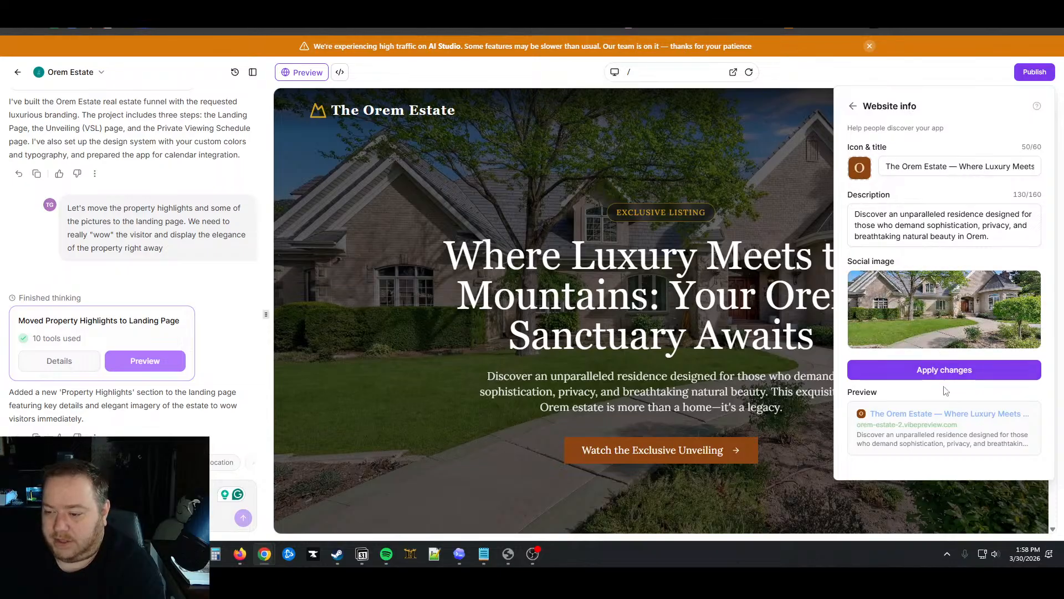
{"action": "left_click", "coordinate": [951, 369]}
{"action": "left_click", "coordinate": [942, 219]}
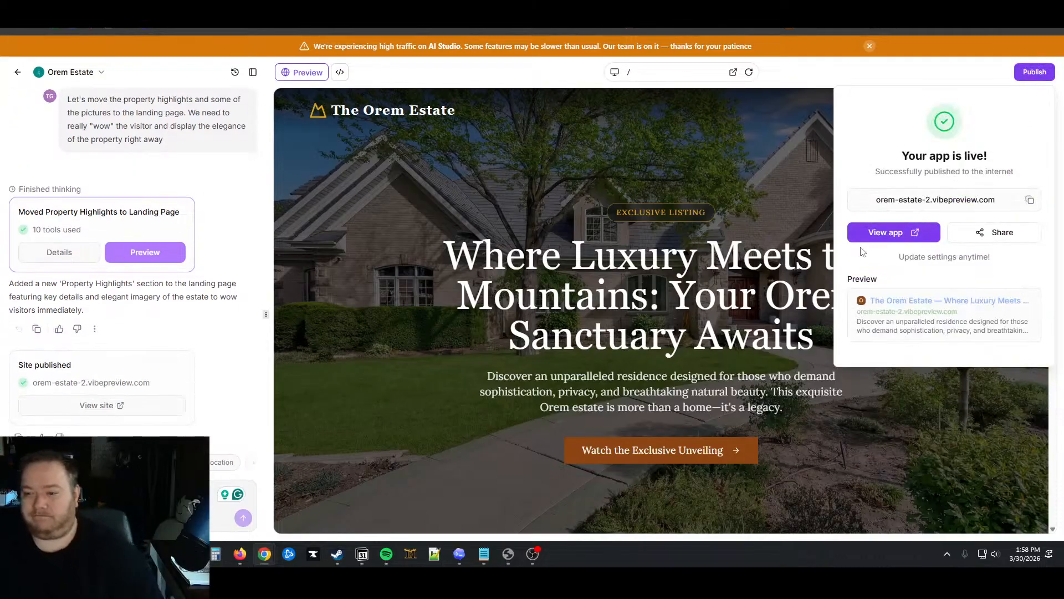
{"action": "left_click", "coordinate": [889, 233]}
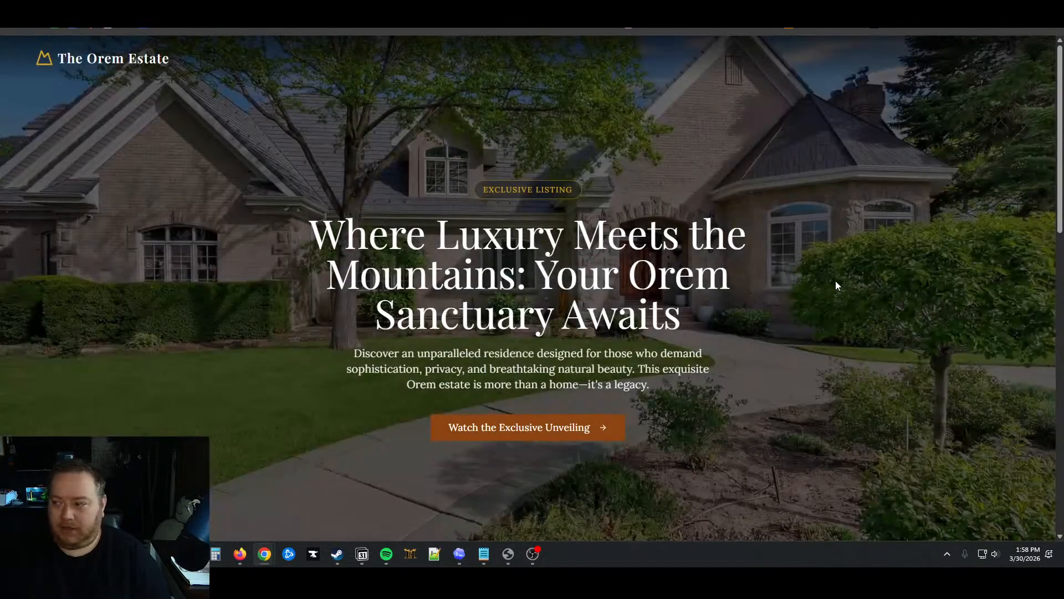
Check Property Highlights on the live site, then return to the editor and dismiss the 'Your app is live!' panel
{"action": "scroll", "coordinate": [836, 282], "scroll_direction": "down", "scroll_amount": 10}
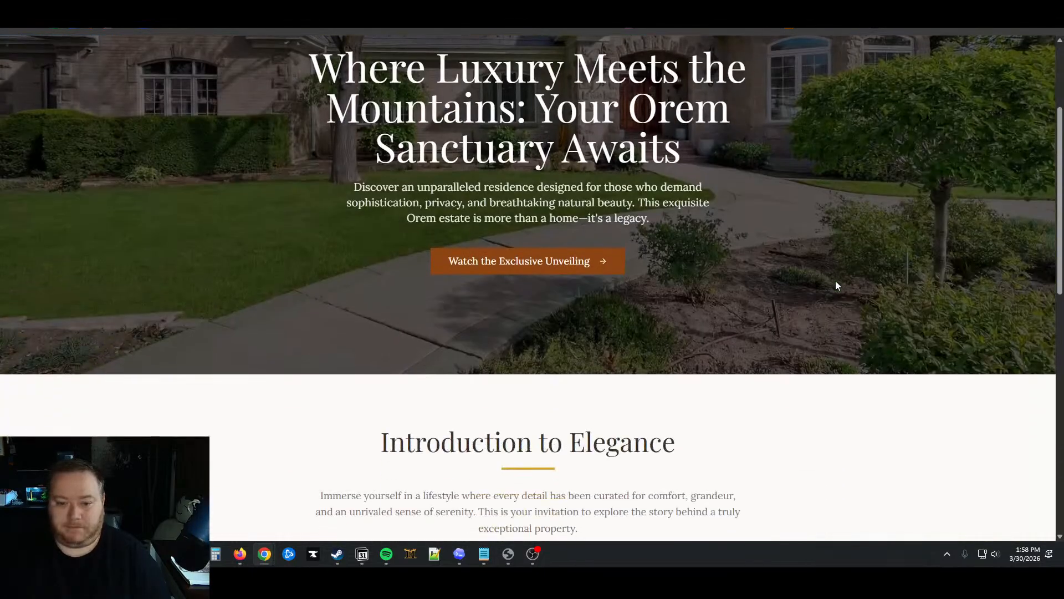
{"action": "scroll", "coordinate": [838, 285], "scroll_direction": "down", "scroll_amount": 4}
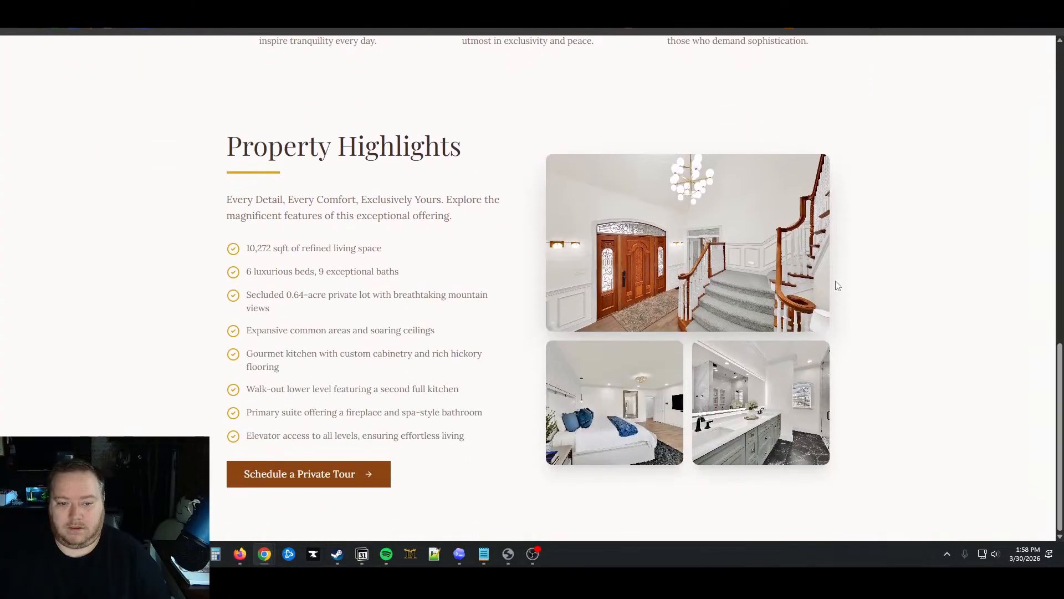
{"action": "scroll", "coordinate": [836, 282], "scroll_direction": "up", "scroll_amount": 14}
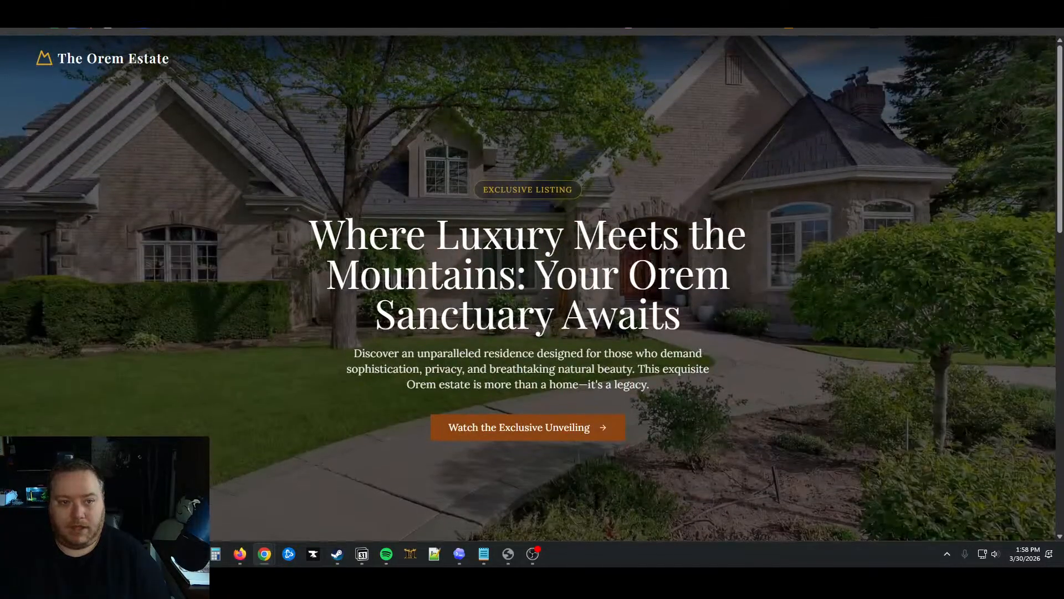
{"action": "left_click", "coordinate": [145, 5]}
{"action": "left_click", "coordinate": [147, 497]}
Ask the assistant whether an email alert can be sent when someone schedules a viewing, and read its reply
{"action": "left_click", "coordinate": [147, 496]}
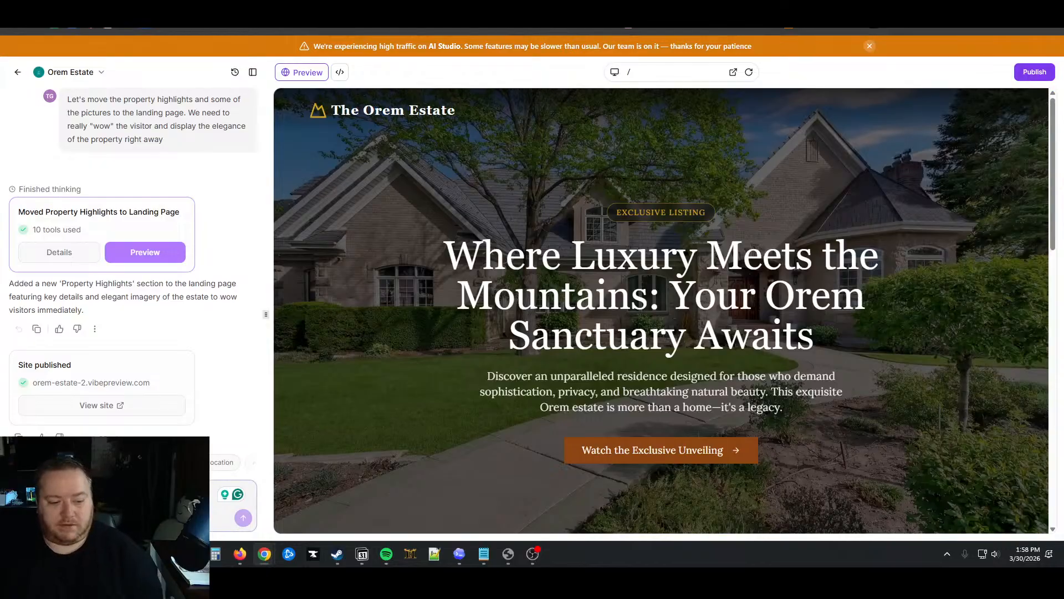
{"action": "type", "text": "L"}
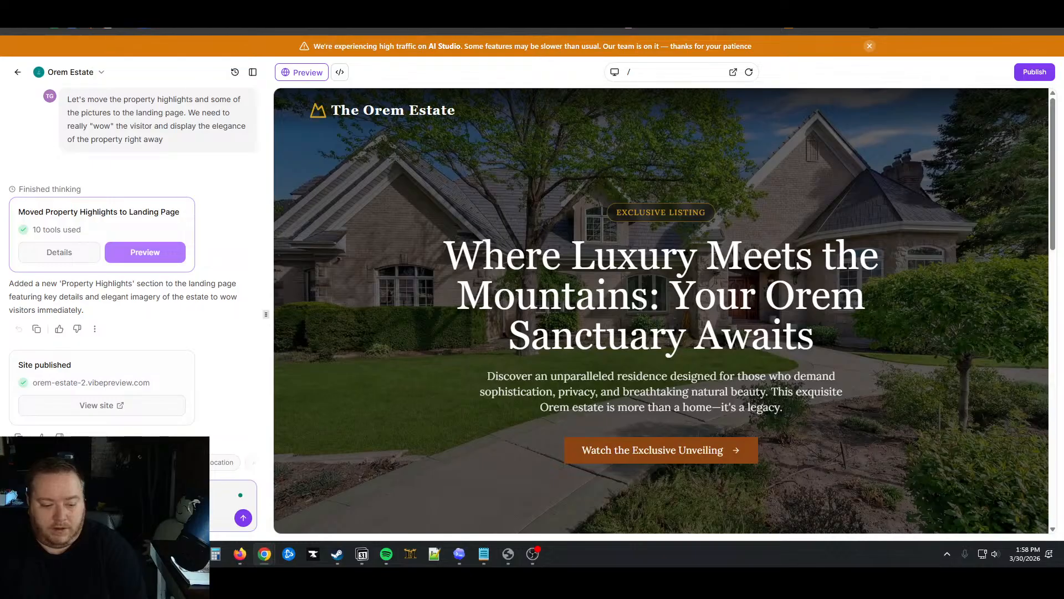
{"action": "type", "text": "someone"}
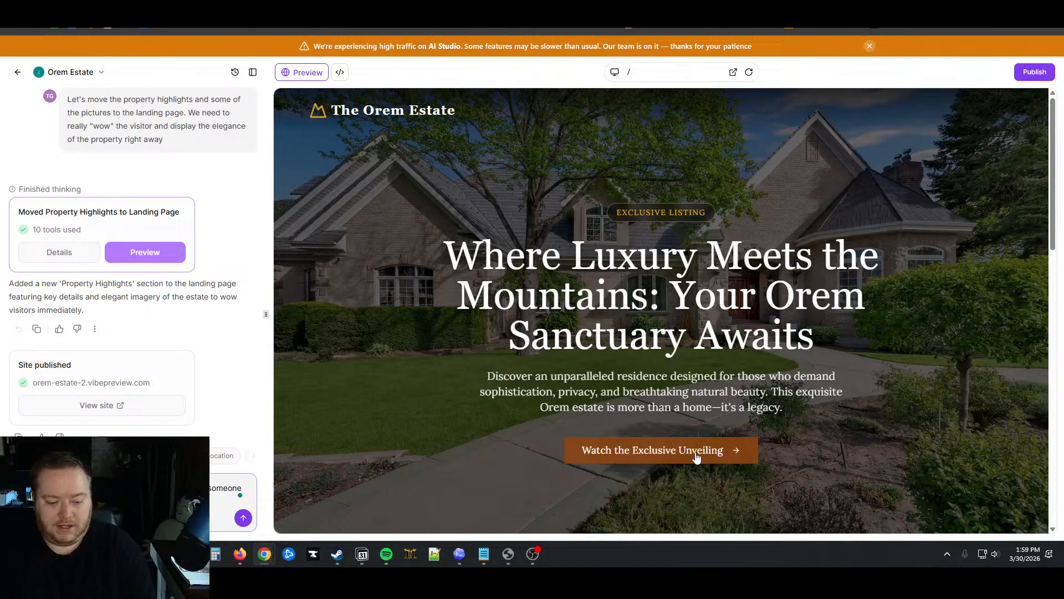
{"action": "key", "text": "Return"}
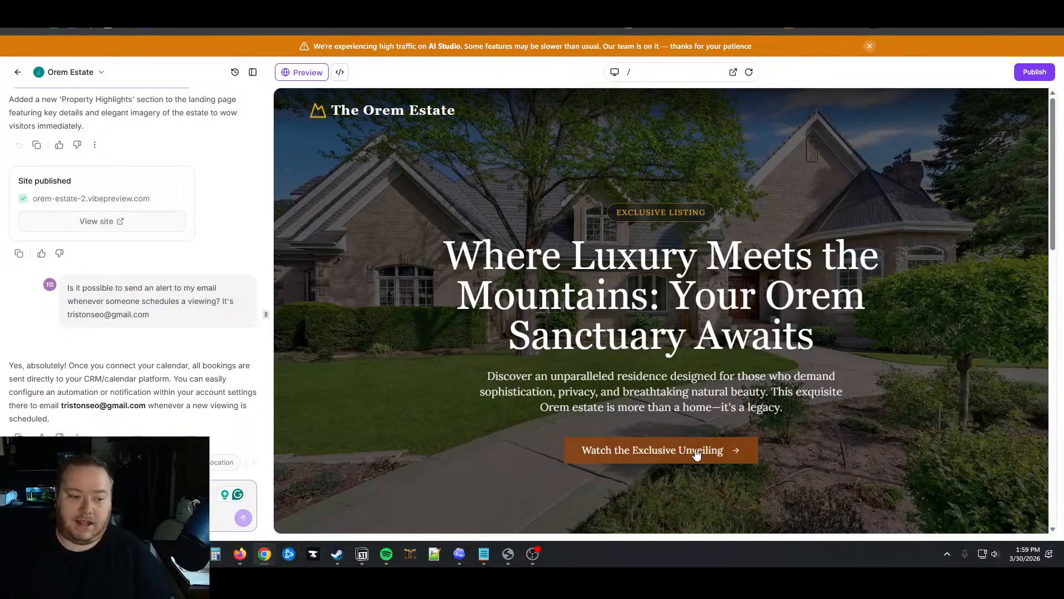
{"action": "left_click_drag", "start_coordinate": [74, 365], "coordinate": [189, 423]}
{"action": "left_click", "coordinate": [188, 423]}
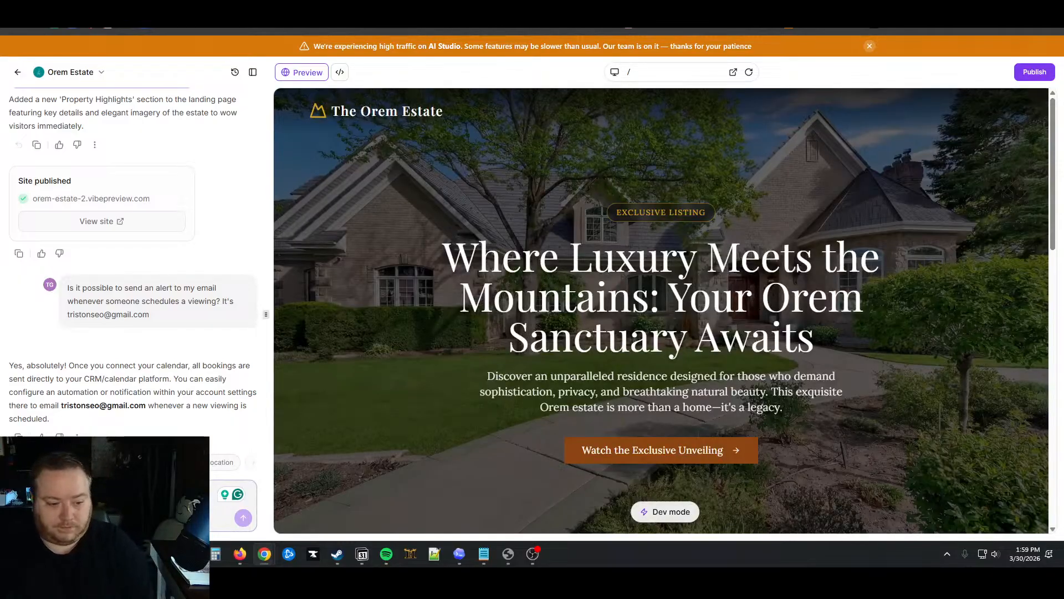
Ask whether the CRM is HighLevel's and read the reply confirming the built-in LeadConnector CRM
{"action": "type", "text": "H"}
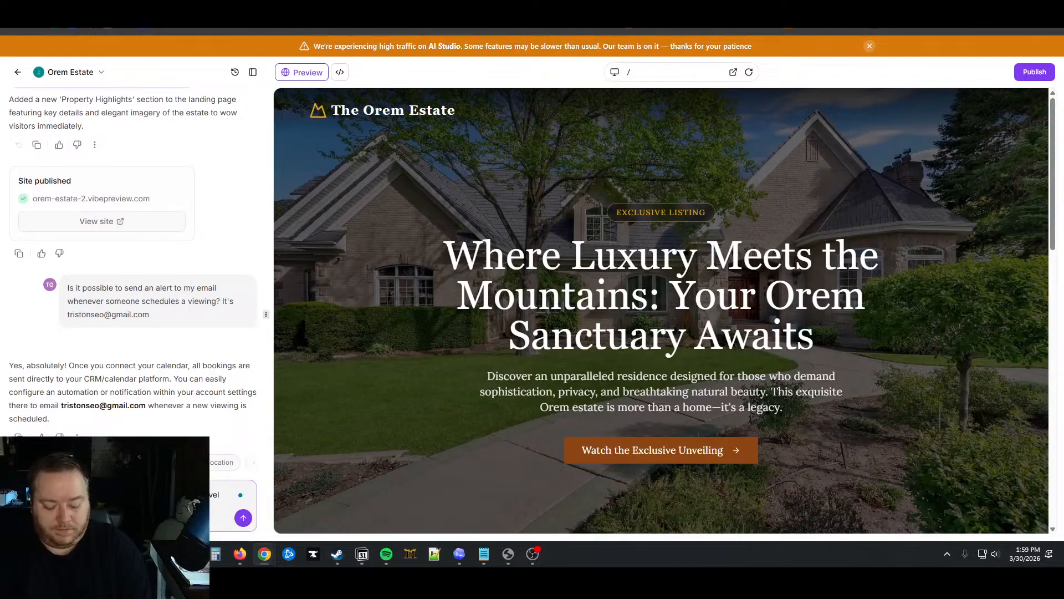
{"action": "type", "text": "CRM"}
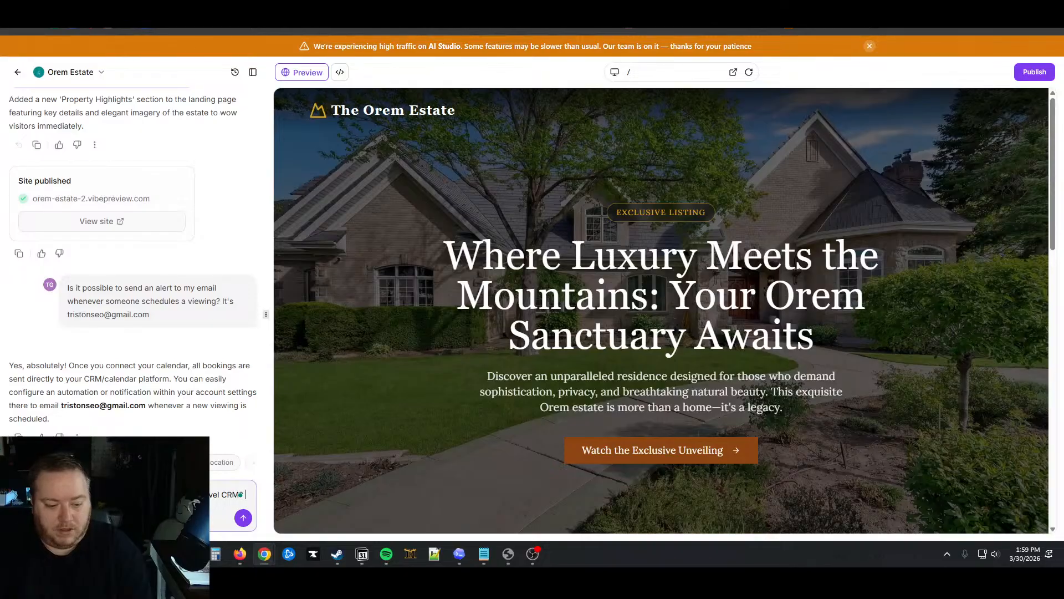
{"action": "type", "text": "?"}
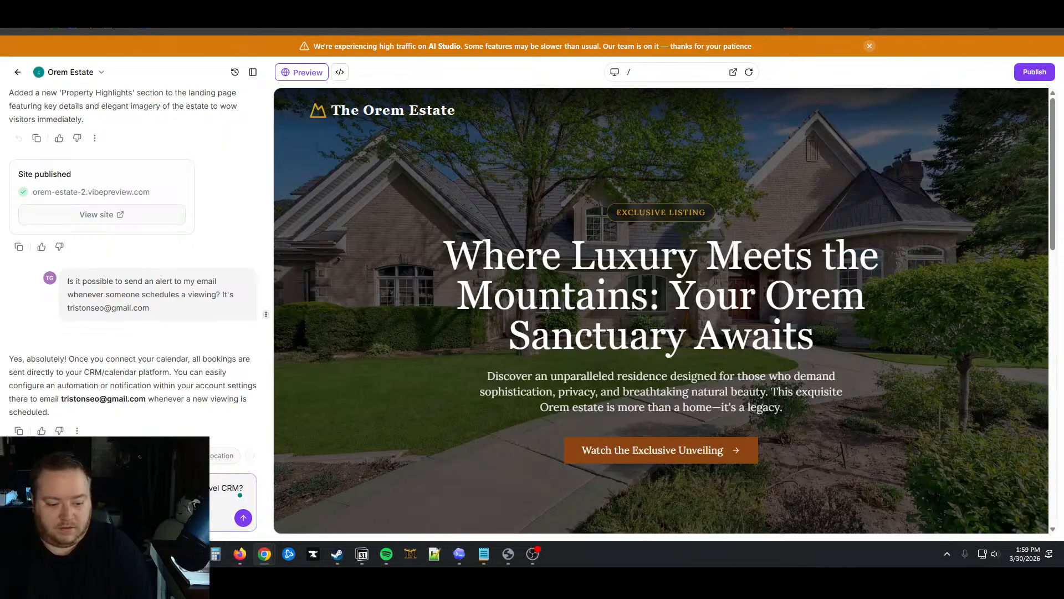
{"action": "key", "text": "Return"}
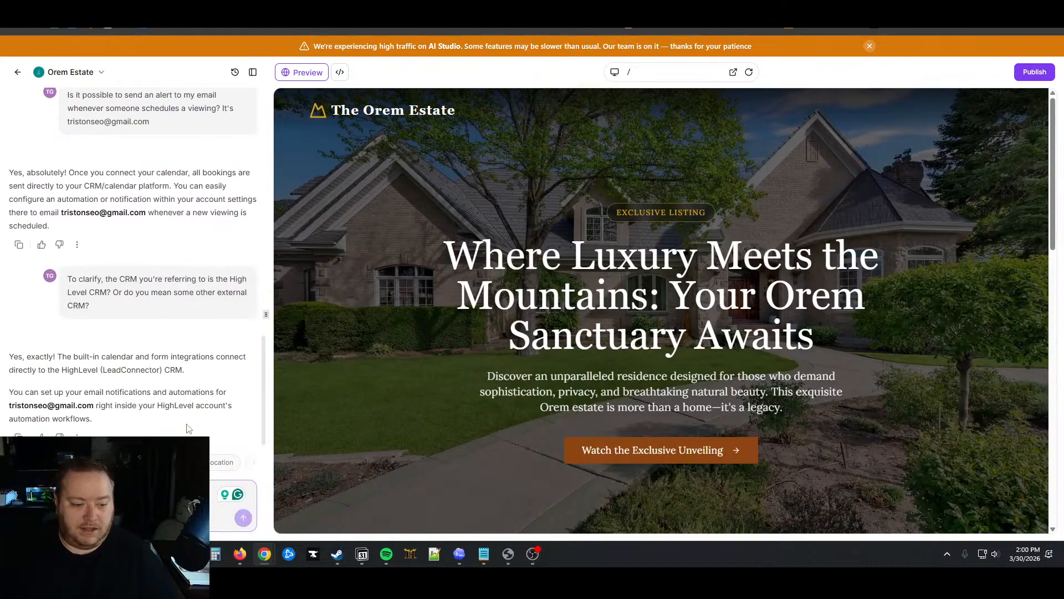
{"action": "left_click_drag", "start_coordinate": [18, 356], "coordinate": [192, 373]}
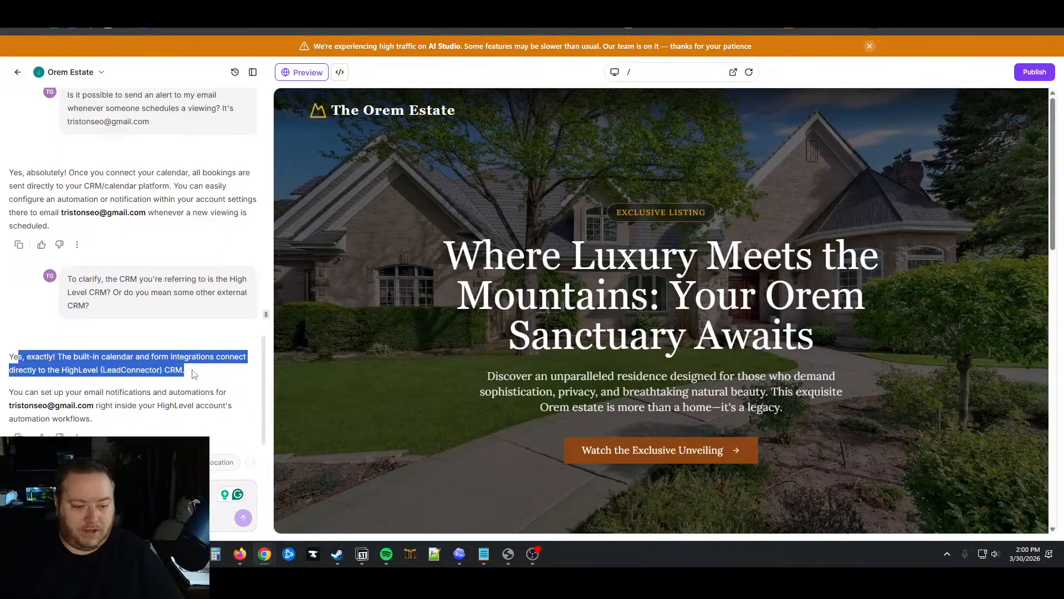
{"action": "left_click", "coordinate": [194, 374]}
{"action": "left_click_drag", "start_coordinate": [15, 370], "coordinate": [189, 374]}
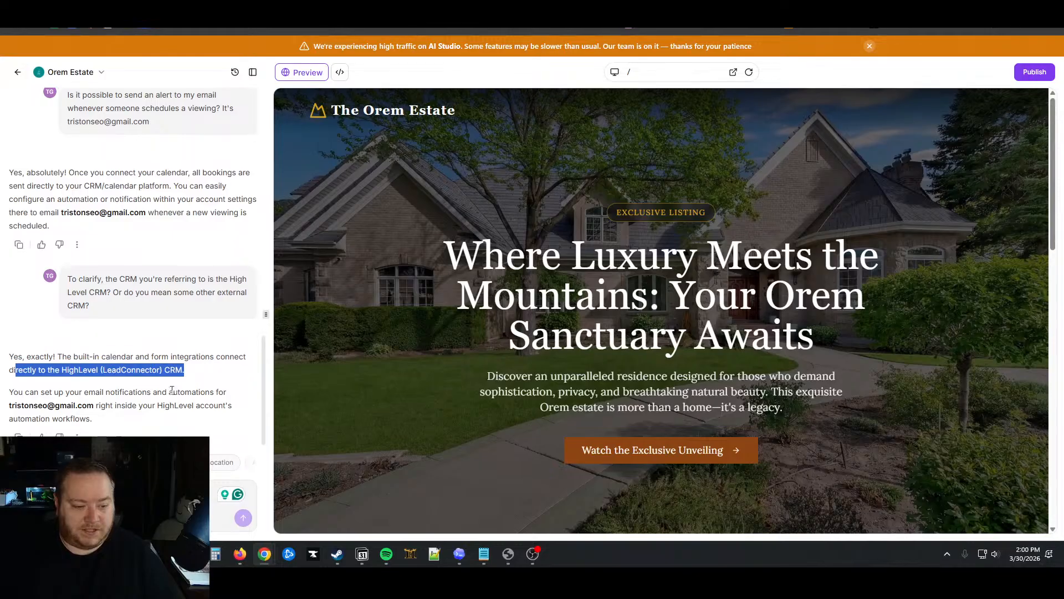
{"action": "left_click_drag", "start_coordinate": [31, 392], "coordinate": [110, 420]}
{"action": "left_click", "coordinate": [122, 422]}
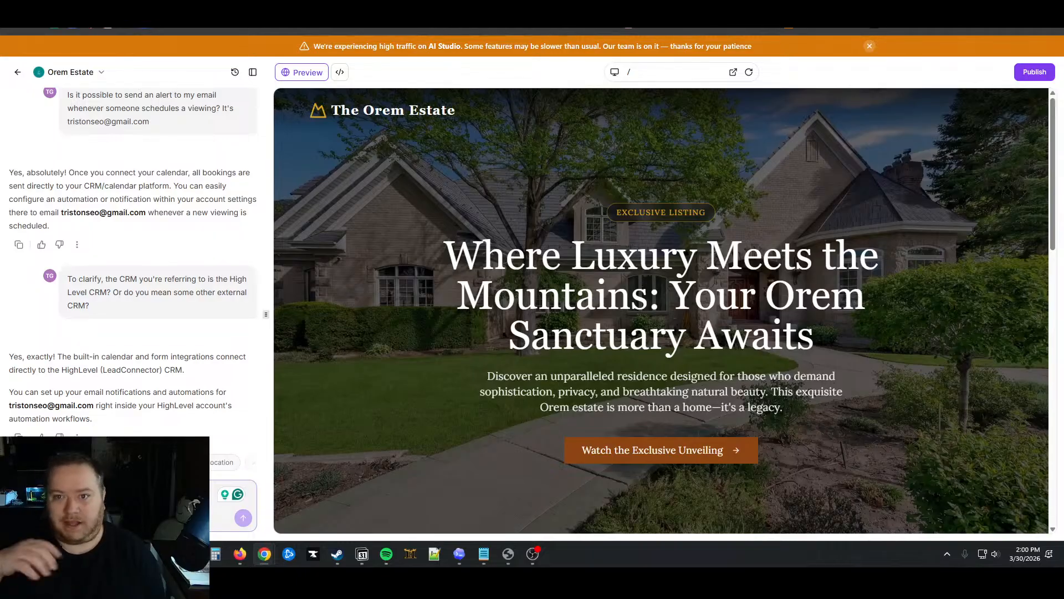
{"action": "scroll", "coordinate": [564, 346], "scroll_direction": "down", "scroll_amount": 5}
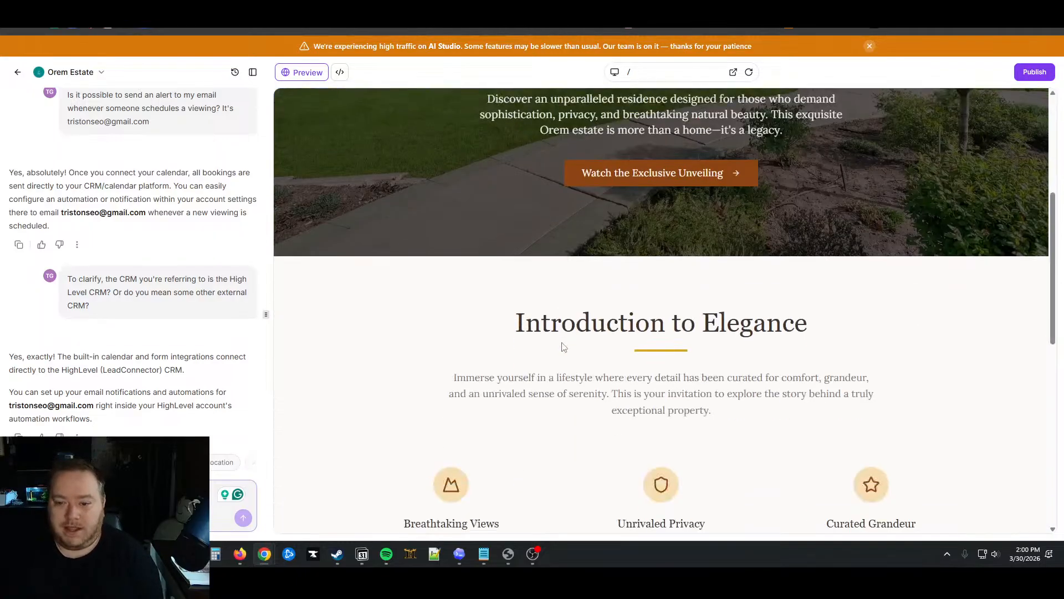
{"action": "scroll", "coordinate": [564, 346], "scroll_direction": "down", "scroll_amount": 9}
{"action": "scroll", "coordinate": [563, 340], "scroll_direction": "up", "scroll_amount": 15}
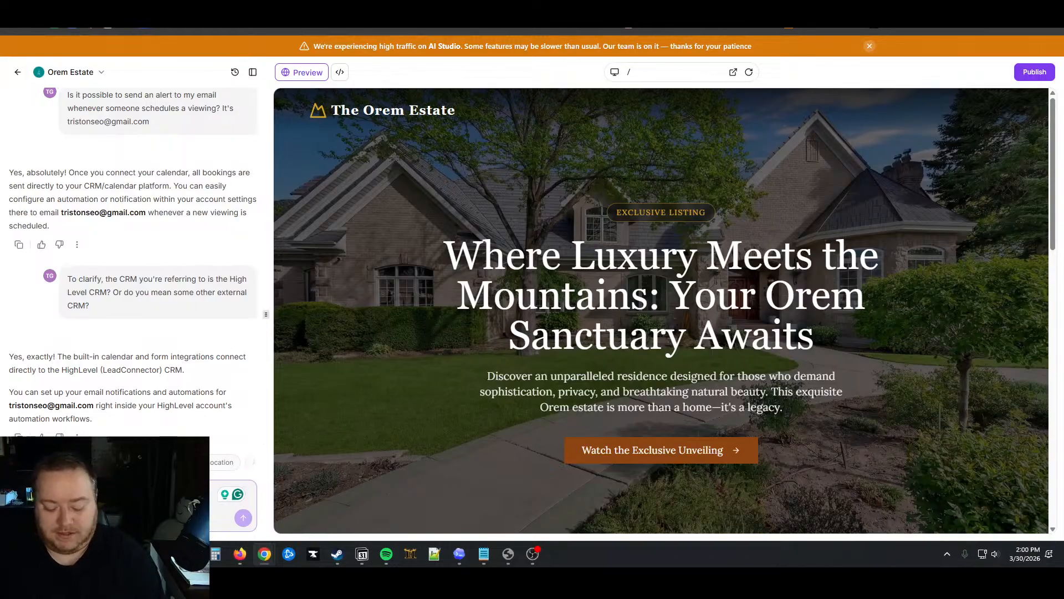
Ask 'How about a follow-up email sequence? Can you build that for us now?' and read the reply
{"action": "type", "text": "I"}
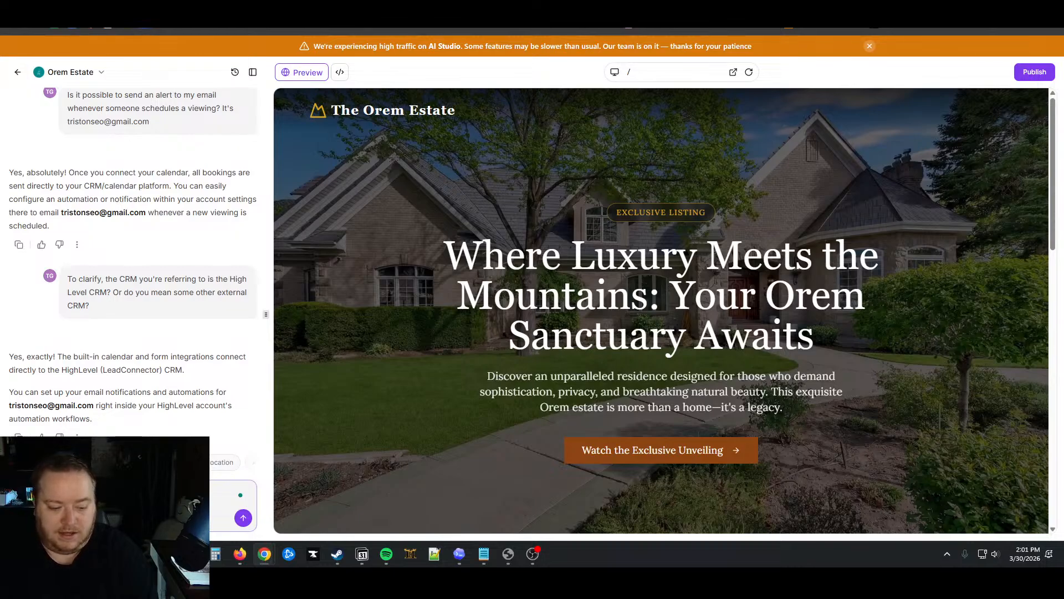
{"action": "type", "text": "that for"}
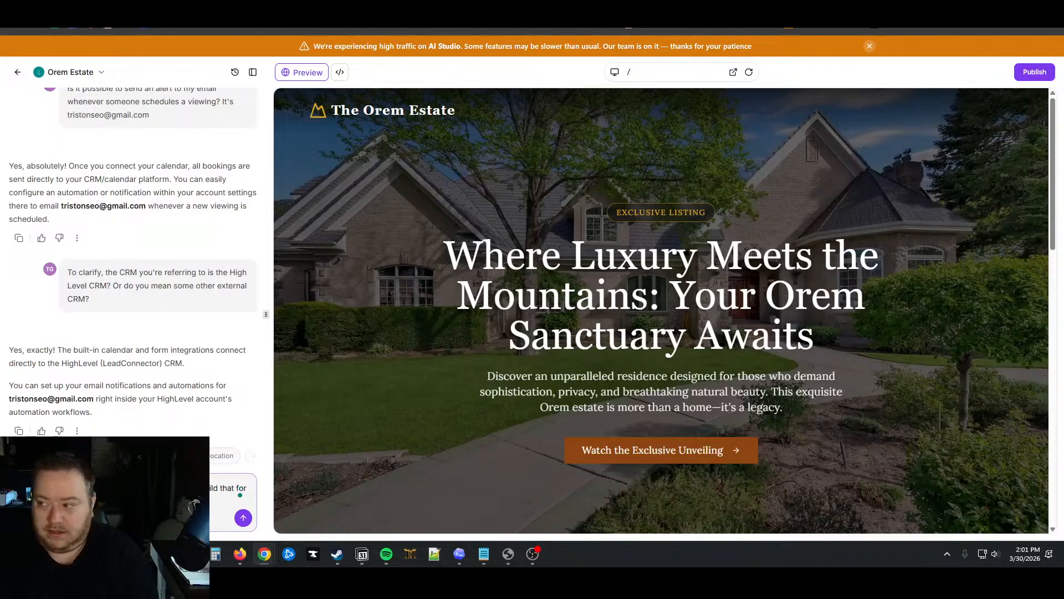
{"action": "key", "text": "Return"}
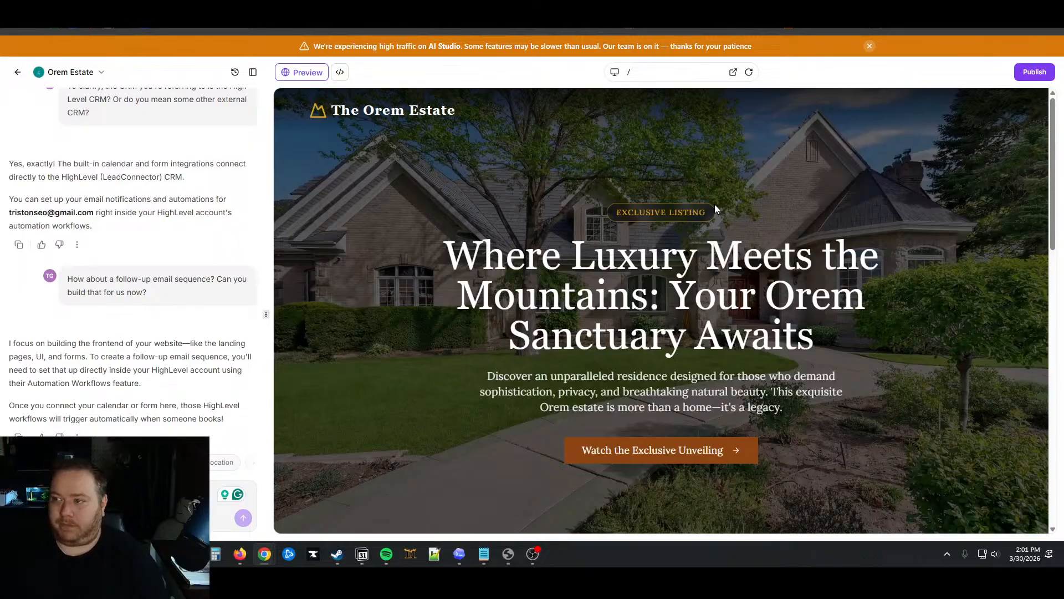
{"action": "scroll", "coordinate": [307, 353], "scroll_direction": "down", "scroll_amount": 4}
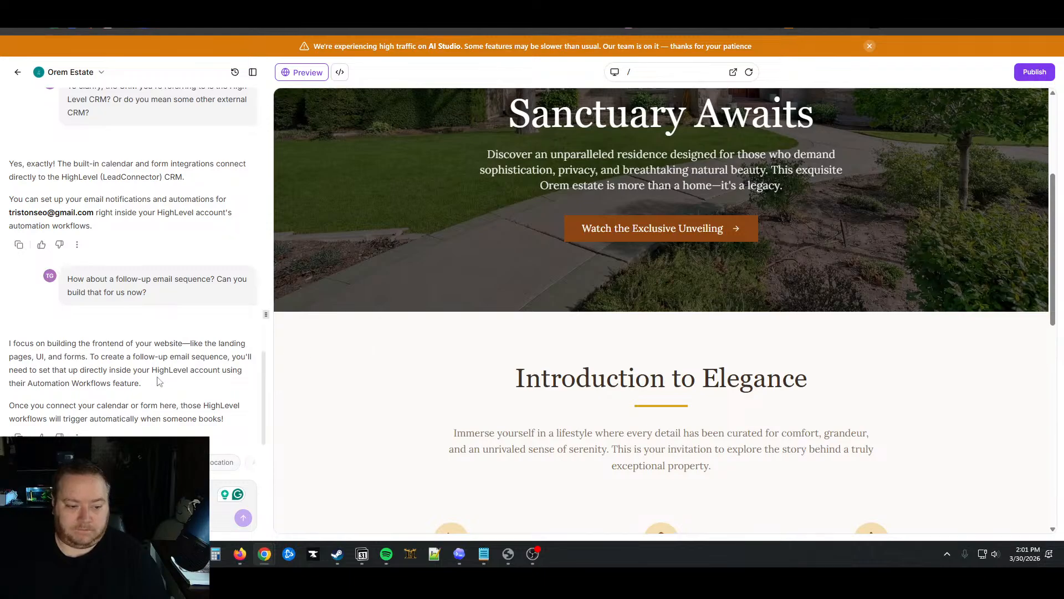
{"action": "left_click_drag", "start_coordinate": [55, 370], "coordinate": [227, 422]}
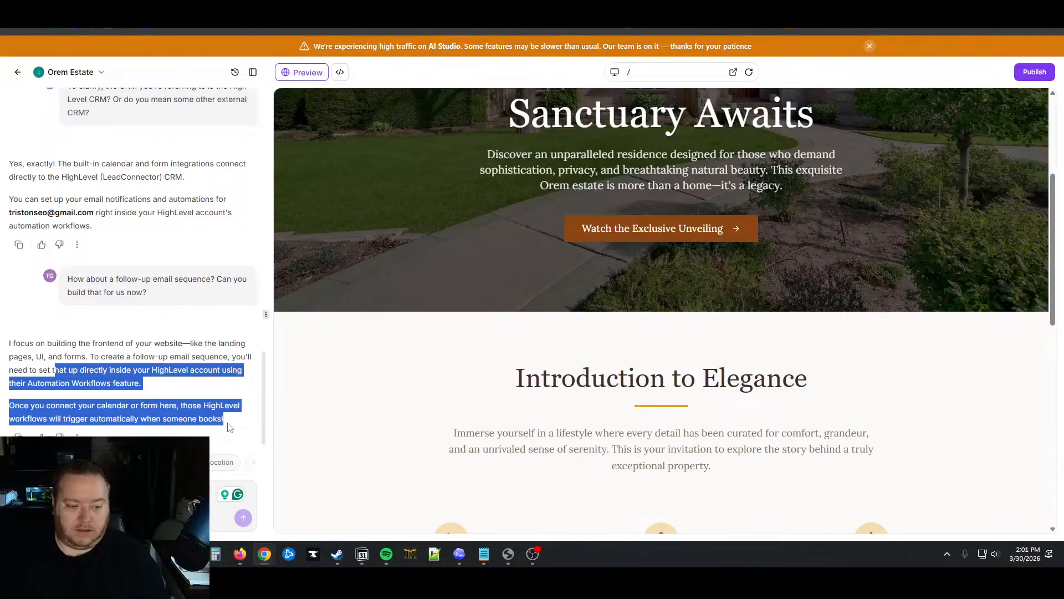
{"action": "left_click", "coordinate": [142, 373]}
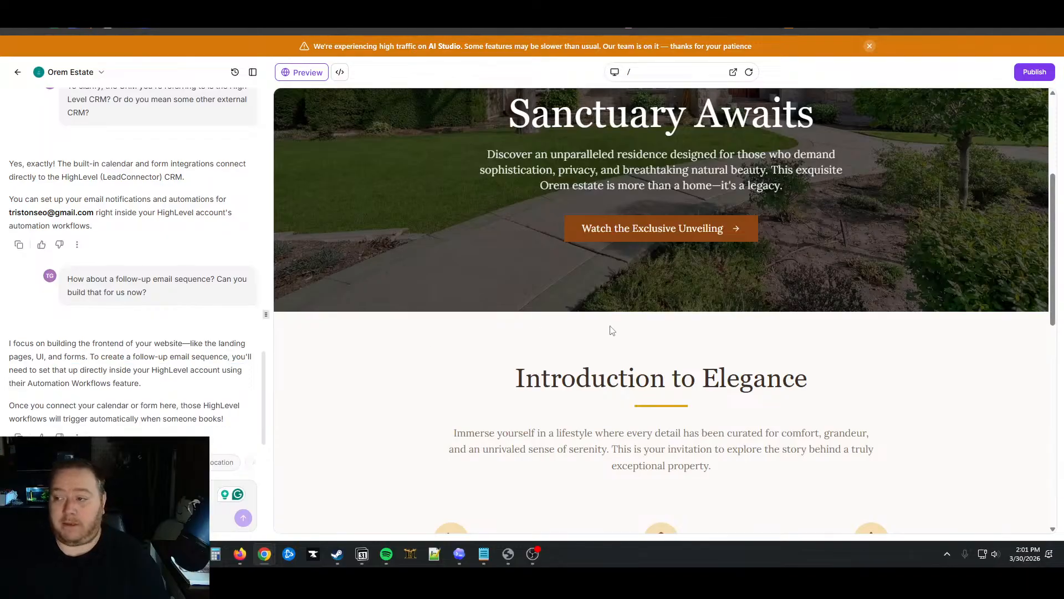
{"action": "scroll", "coordinate": [610, 330], "scroll_direction": "up", "scroll_amount": 4}
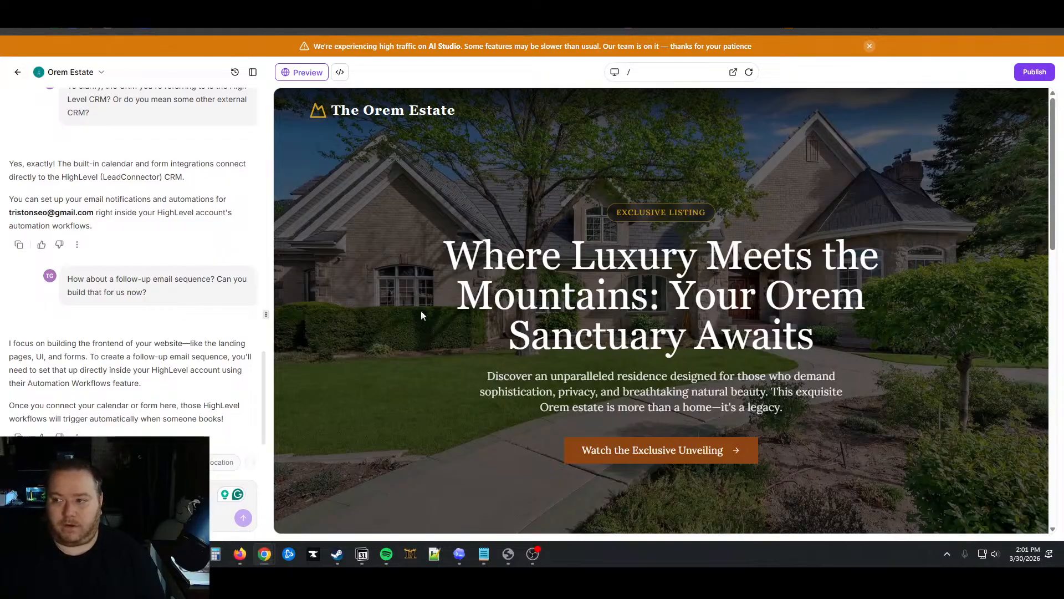
{"action": "scroll", "coordinate": [430, 429], "scroll_direction": "down", "scroll_amount": 10}
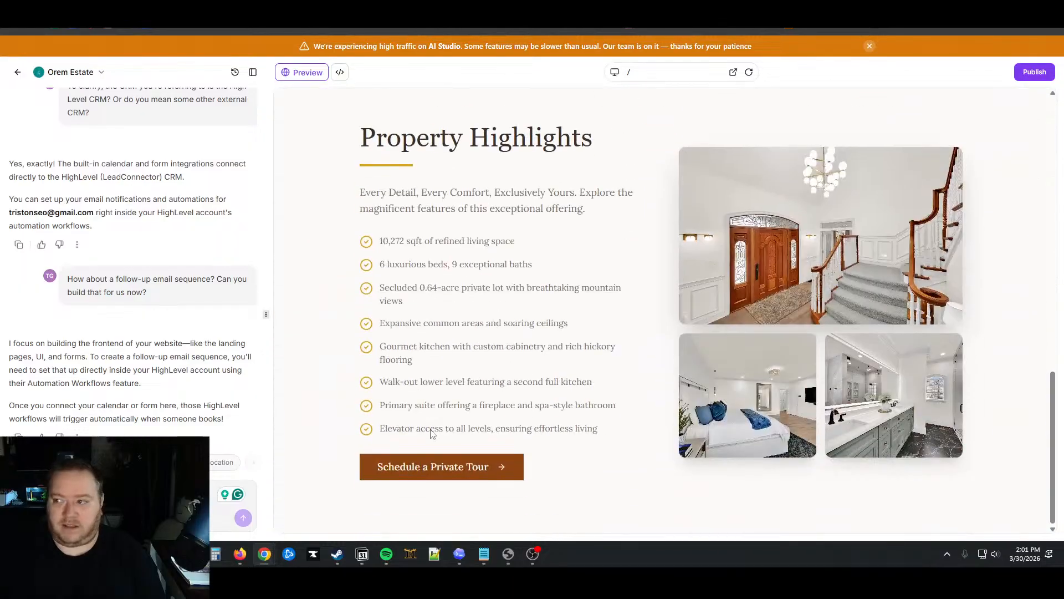
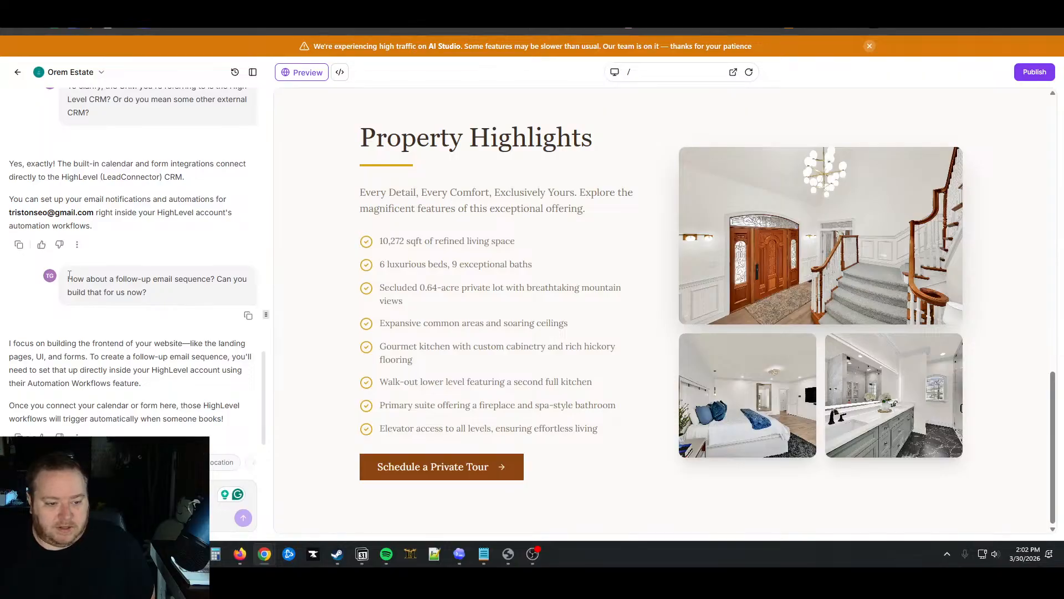
Re-read the assistant's reply about building the follow-up email sequence, highlighting its paragraphs
{"action": "left_click_drag", "start_coordinate": [69, 275], "coordinate": [157, 294]}
{"action": "left_click", "coordinate": [157, 294]}
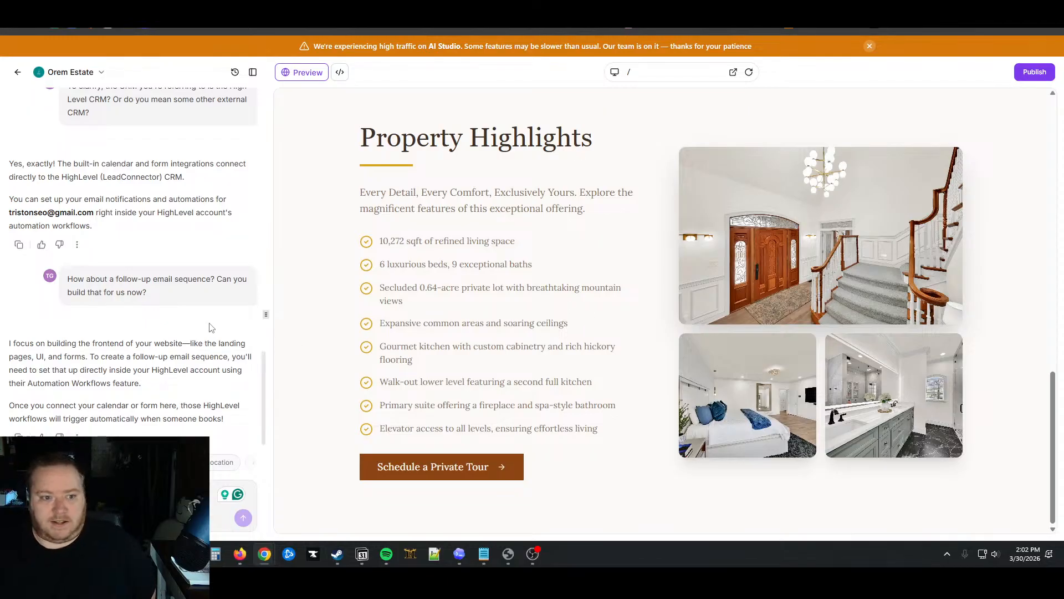
{"action": "left_click_drag", "start_coordinate": [13, 343], "coordinate": [227, 420]}
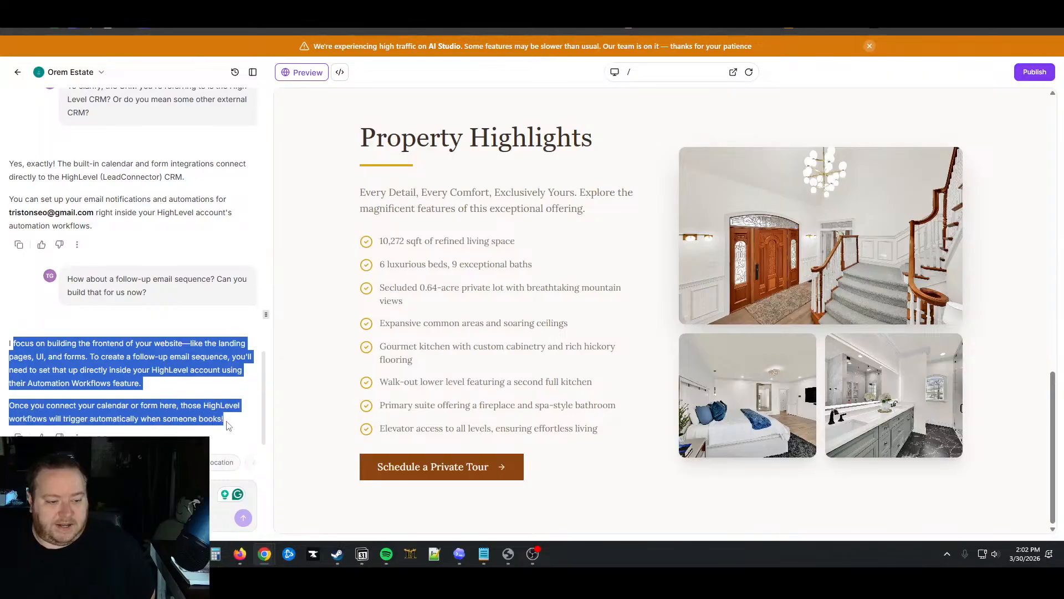
{"action": "left_click", "coordinate": [97, 354]}
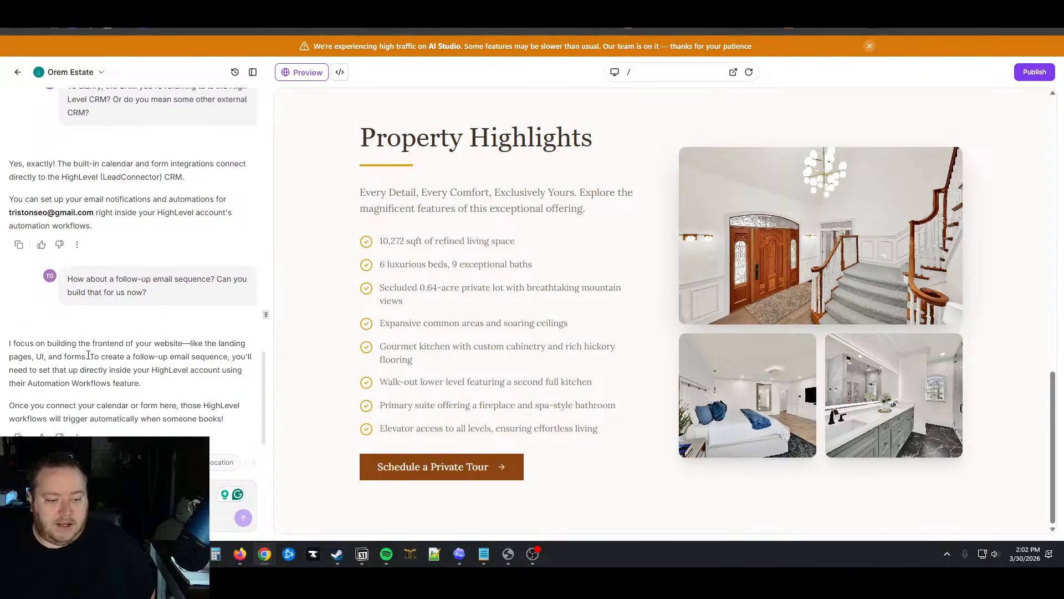
{"action": "left_click_drag", "start_coordinate": [89, 356], "coordinate": [231, 434]}
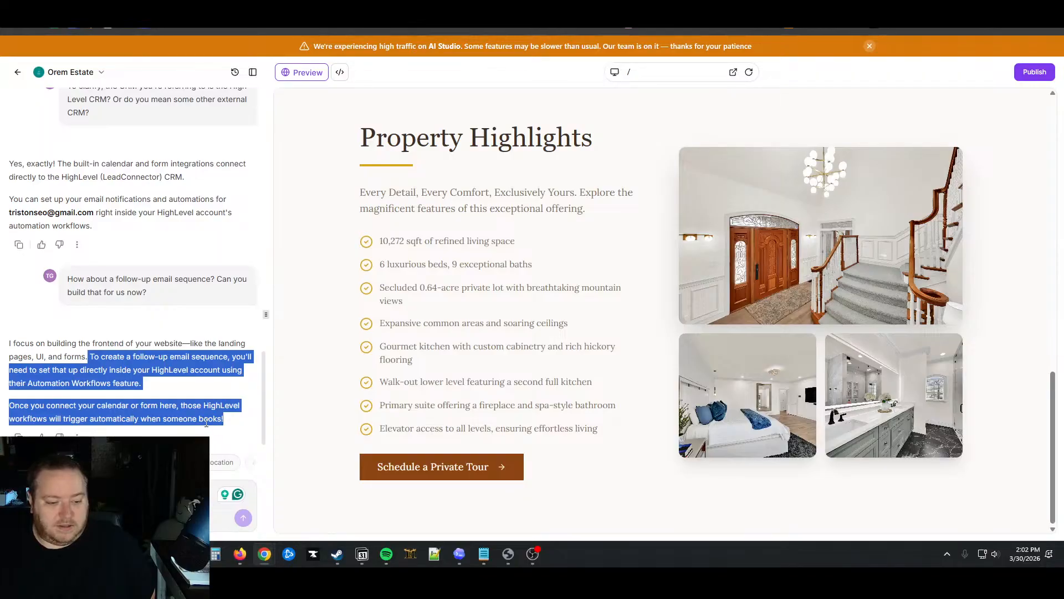
{"action": "left_click", "coordinate": [167, 403]}
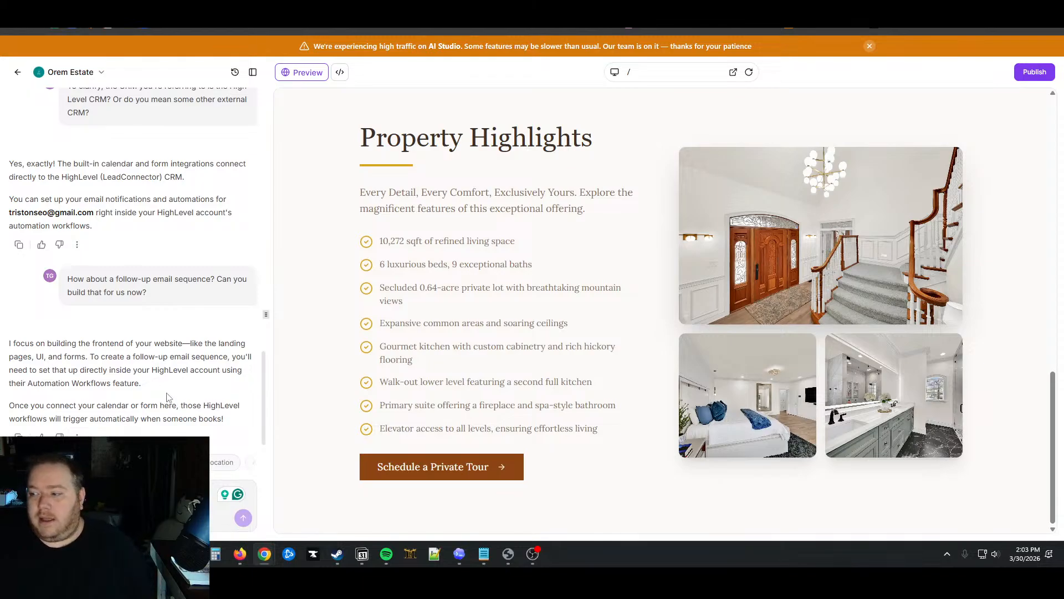
{"action": "scroll", "coordinate": [168, 343], "scroll_direction": "up", "scroll_amount": 5}
{"action": "scroll", "coordinate": [168, 344], "scroll_direction": "up", "scroll_amount": 5}
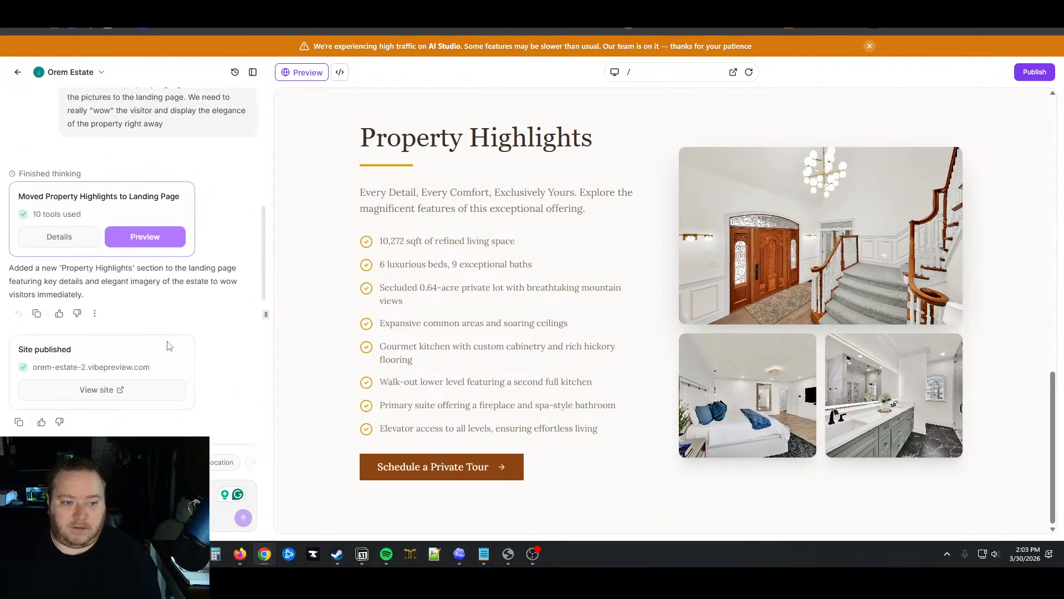
{"action": "scroll", "coordinate": [168, 344], "scroll_direction": "down", "scroll_amount": 10}
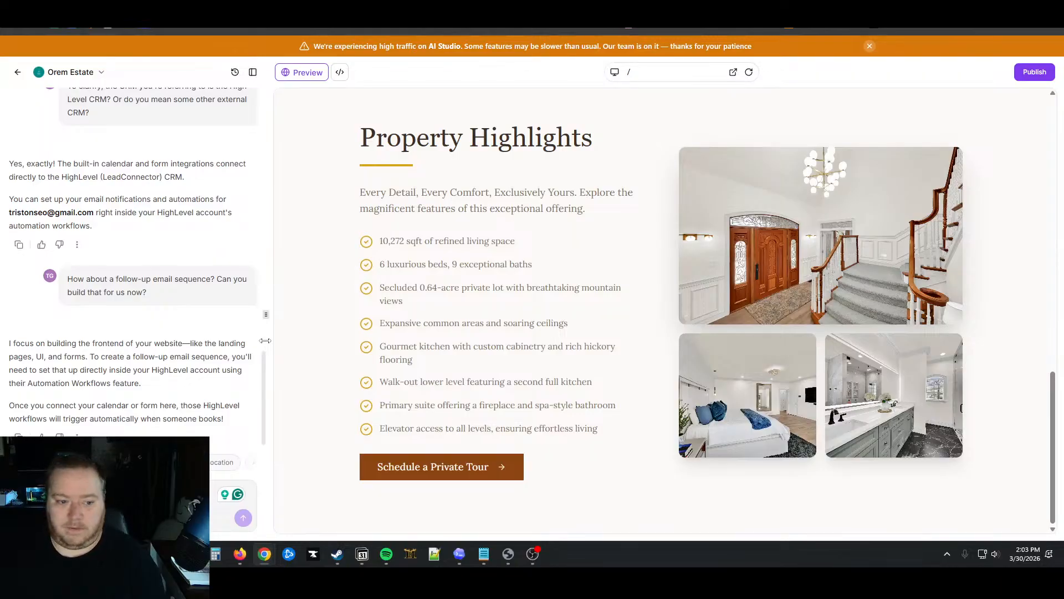
{"action": "scroll", "coordinate": [422, 373], "scroll_direction": "up", "scroll_amount": 10}
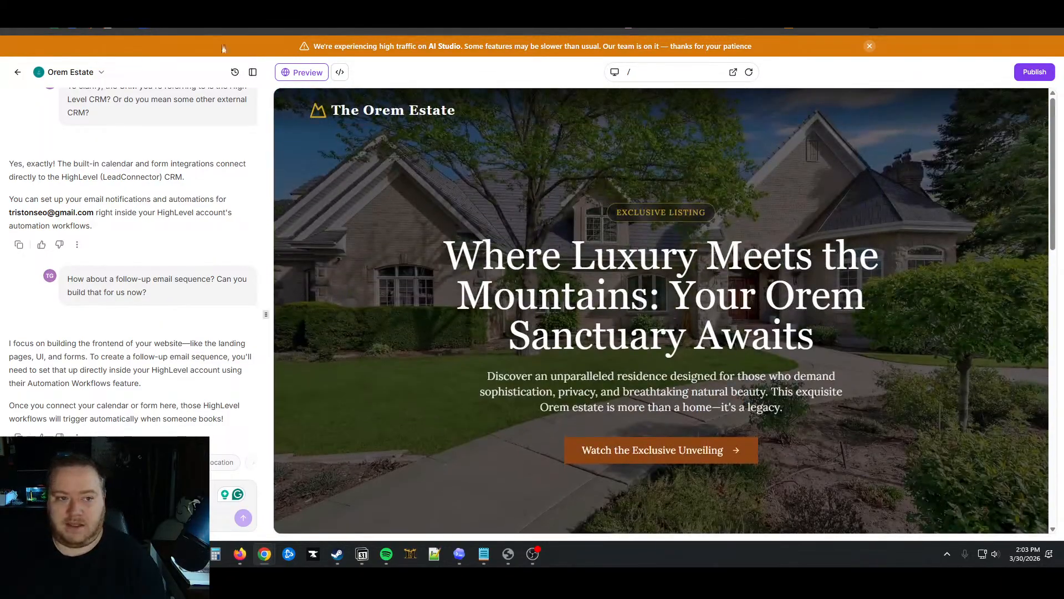
On the live Orem Estate site, open DevTools' Elements panel and expand the root element
{"action": "left_click", "coordinate": [218, 7]}
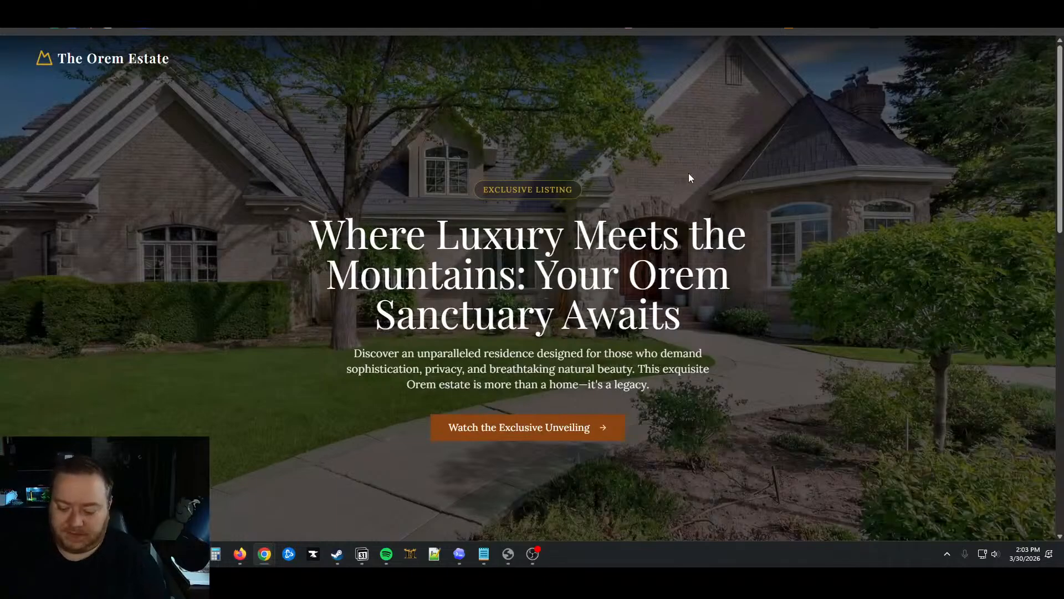
{"action": "key", "text": "F12"}
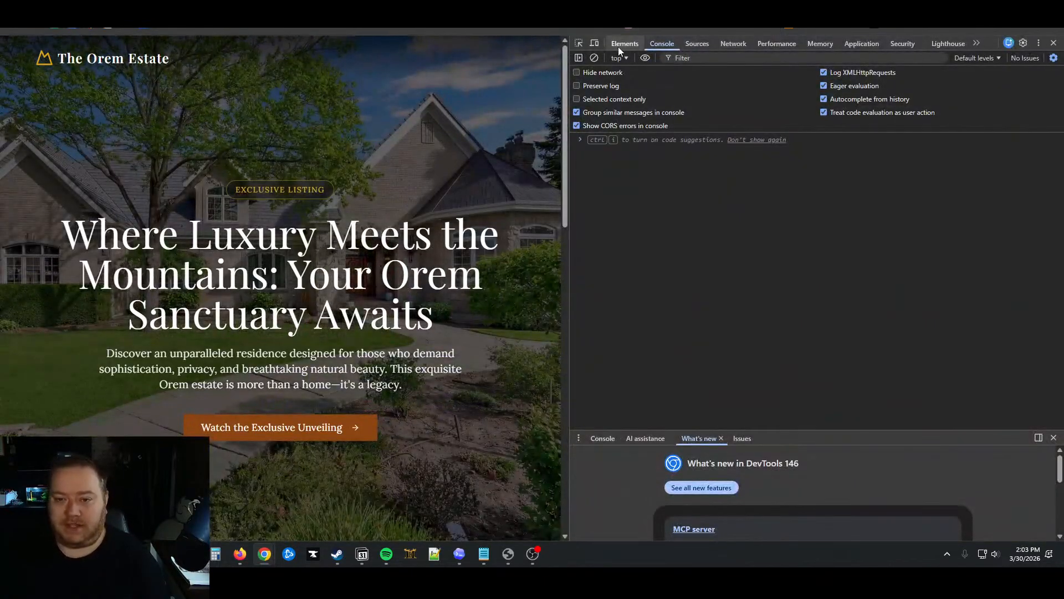
{"action": "left_click", "coordinate": [619, 48]}
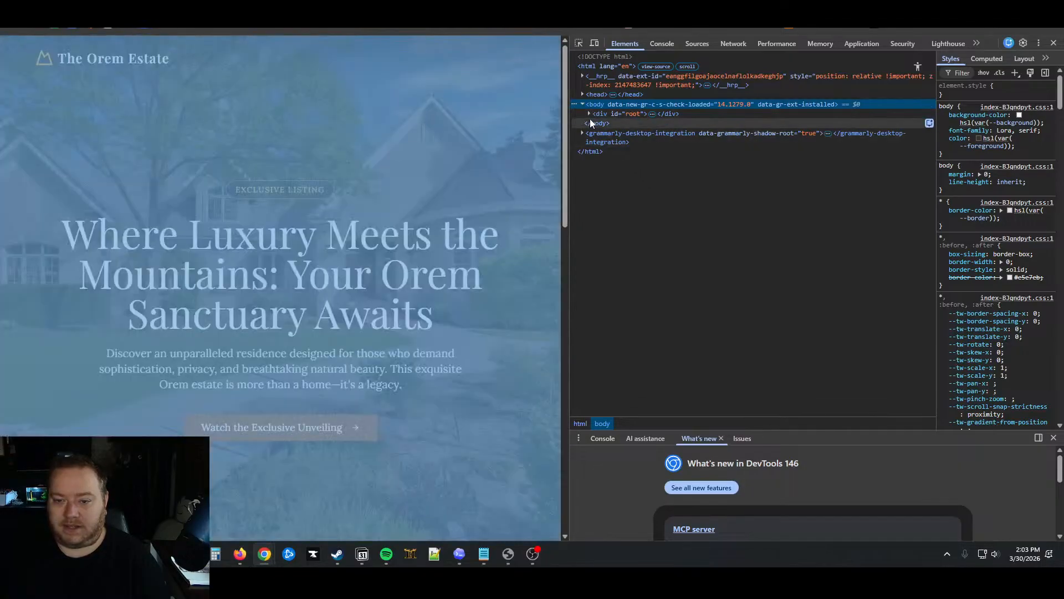
{"action": "left_click", "coordinate": [587, 113]}
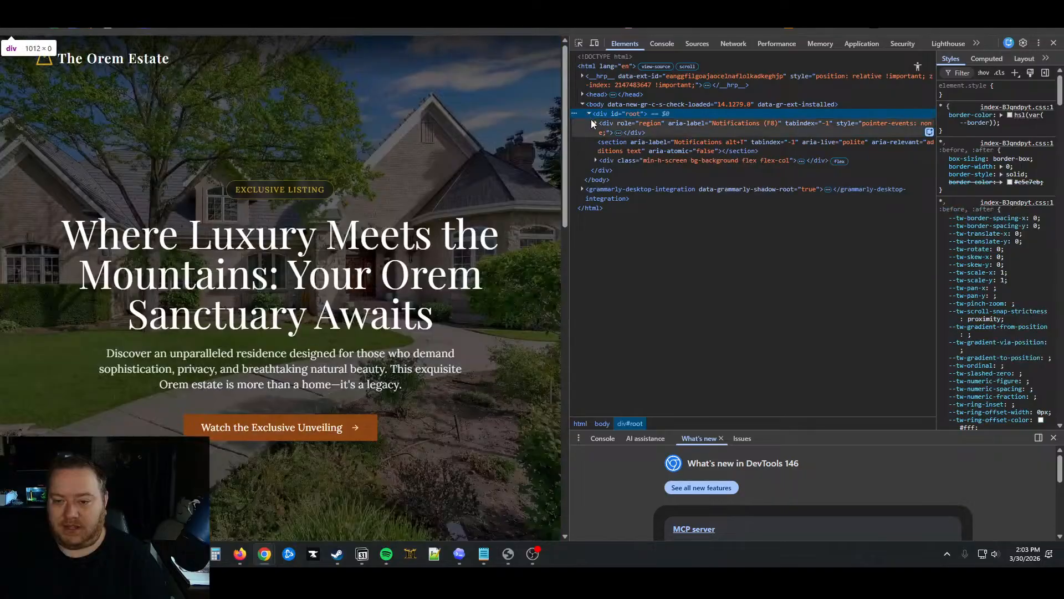
{"action": "left_click", "coordinate": [597, 121]}
Expand the page wrapper, py-24 section, hero section and nav nodes, then close DevTools
{"action": "left_click", "coordinate": [595, 160]}
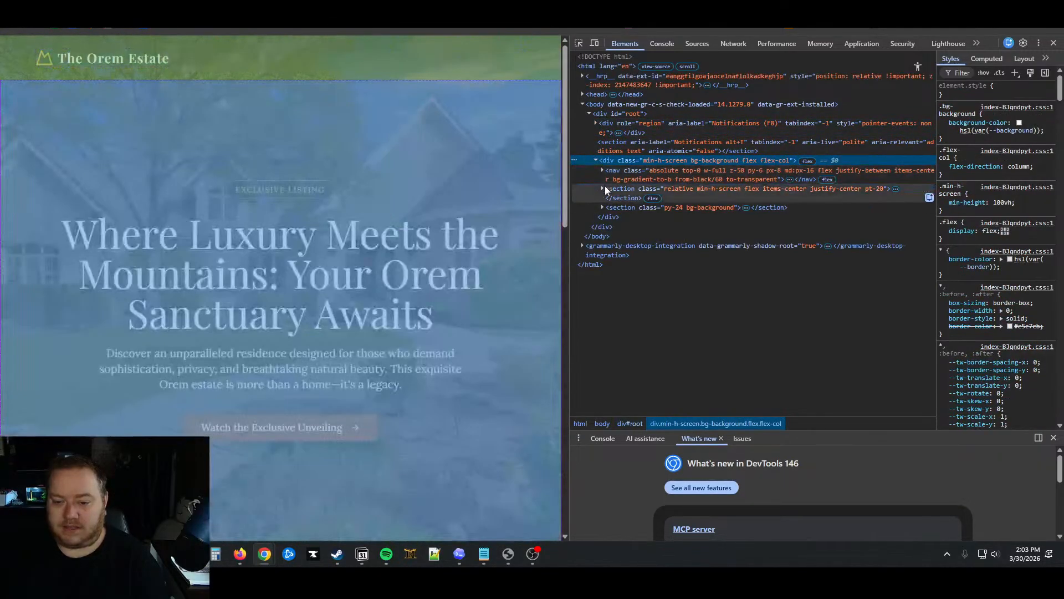
{"action": "left_click", "coordinate": [605, 188]}
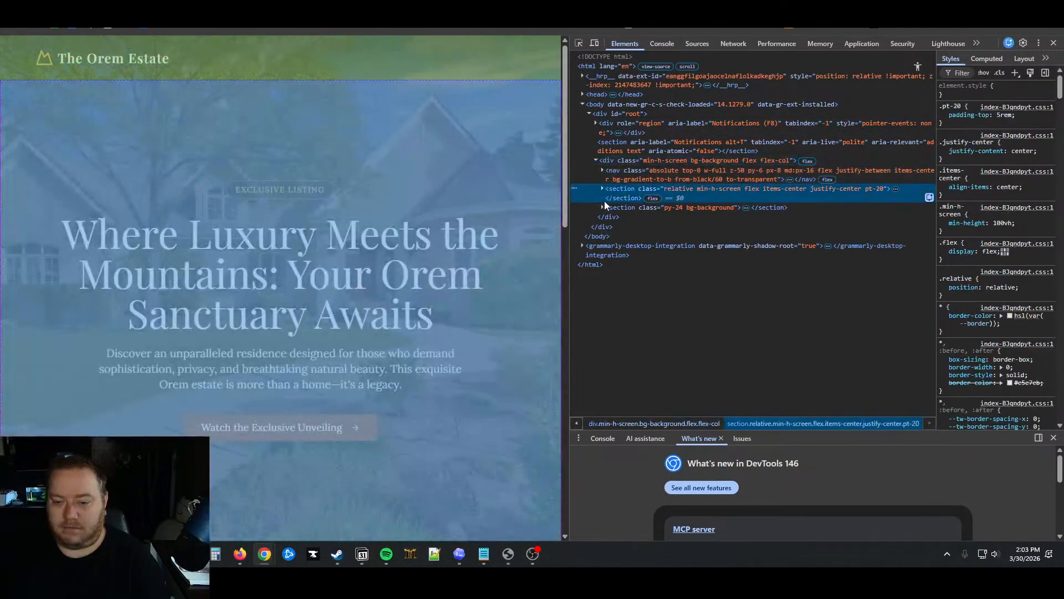
{"action": "left_click", "coordinate": [603, 207]}
{"action": "left_click", "coordinate": [602, 188]}
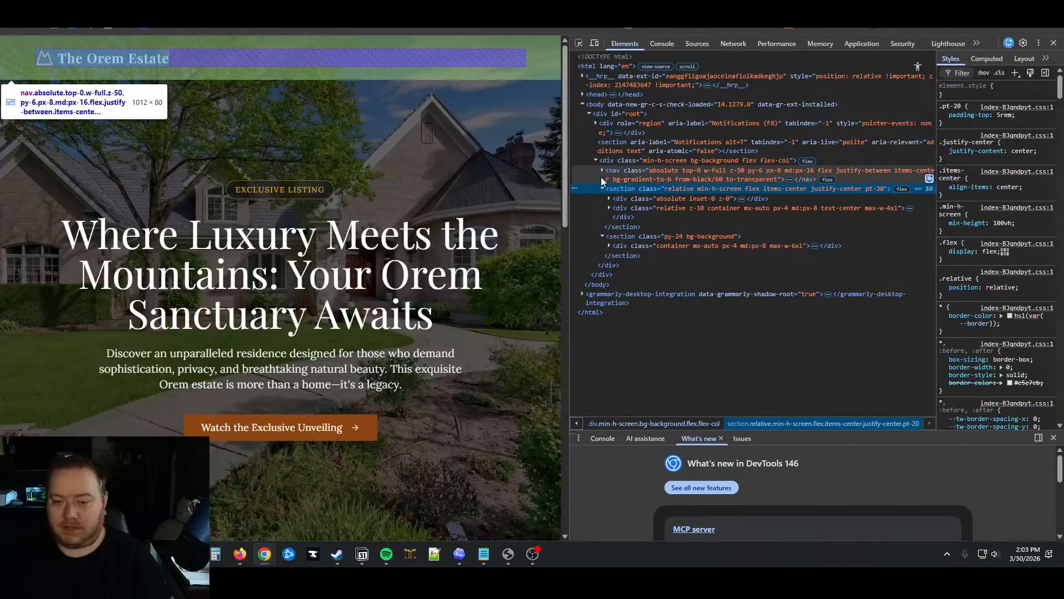
{"action": "left_click", "coordinate": [602, 170]}
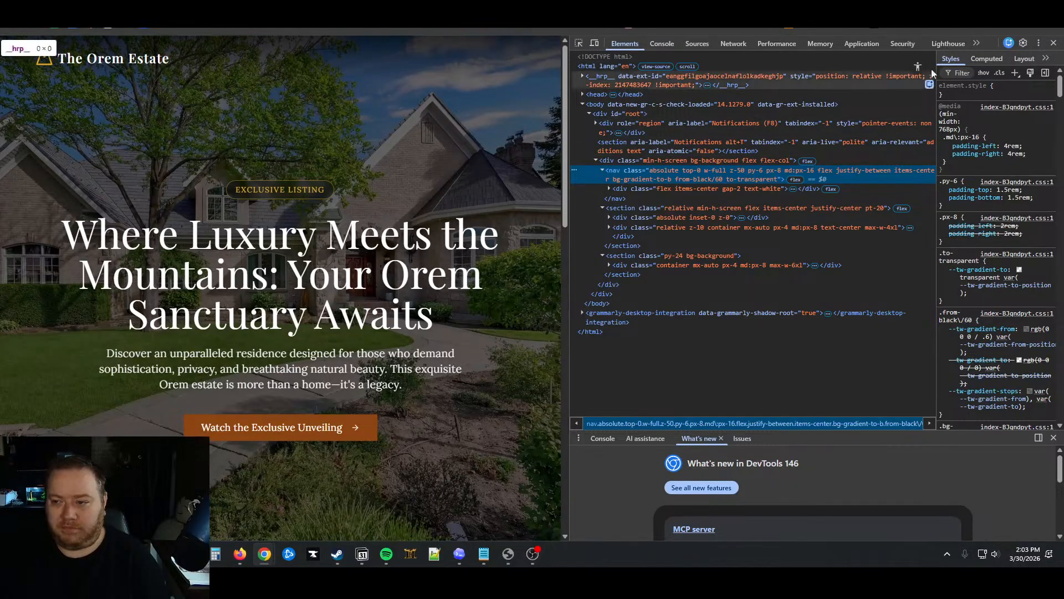
{"action": "left_click", "coordinate": [660, 43]}
{"action": "left_click", "coordinate": [625, 43]}
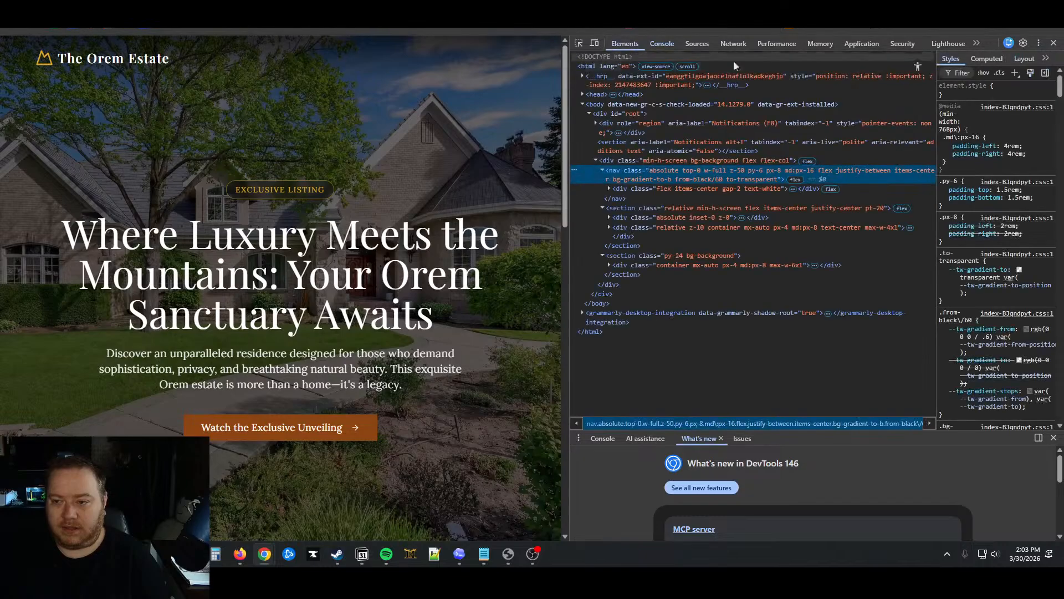
{"action": "left_click", "coordinate": [1054, 43]}
{"action": "scroll", "coordinate": [721, 233], "scroll_direction": "down", "scroll_amount": 15}
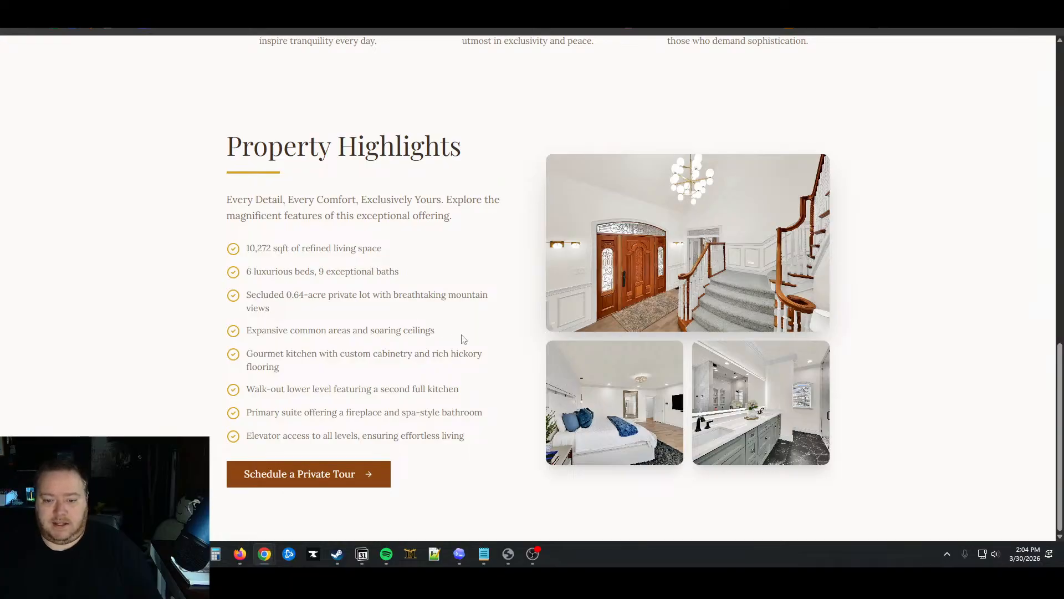
{"action": "scroll", "coordinate": [466, 340], "scroll_direction": "up", "scroll_amount": 15}
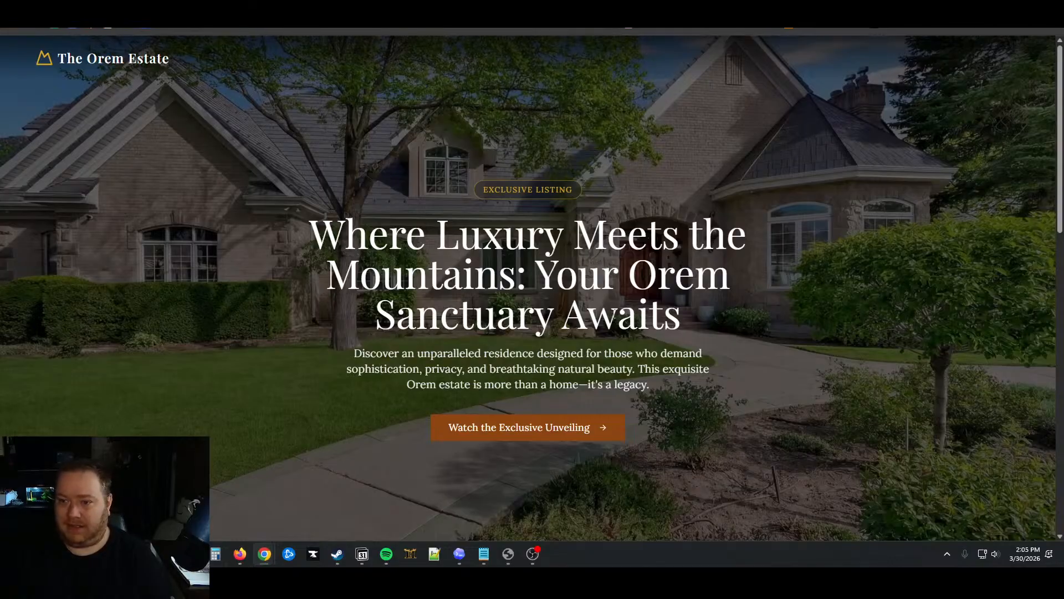
{"action": "key", "text": "F12"}
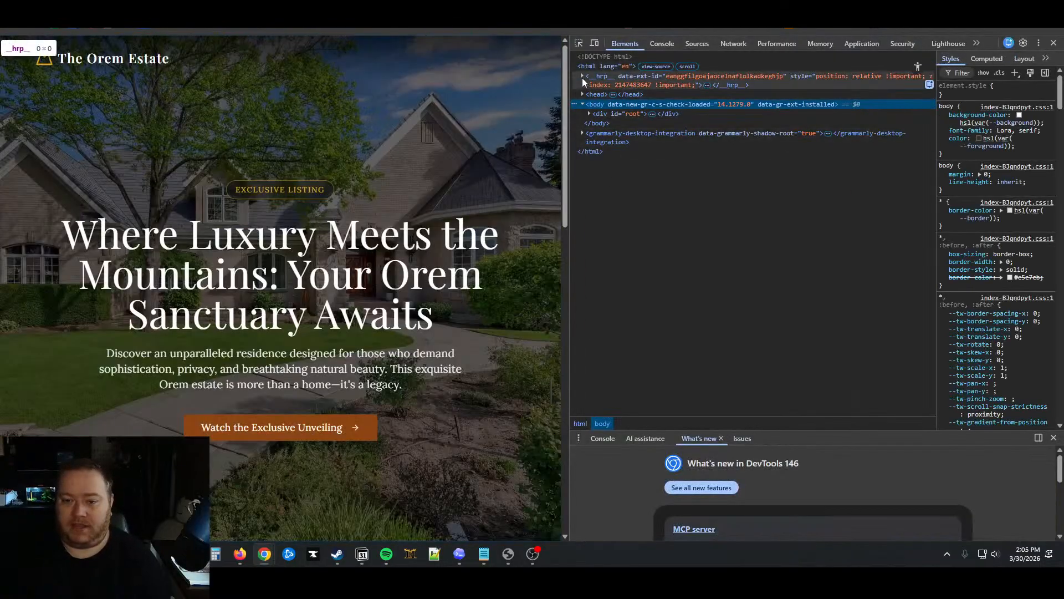
{"action": "left_click", "coordinate": [581, 75]}
{"action": "left_click", "coordinate": [582, 113]}
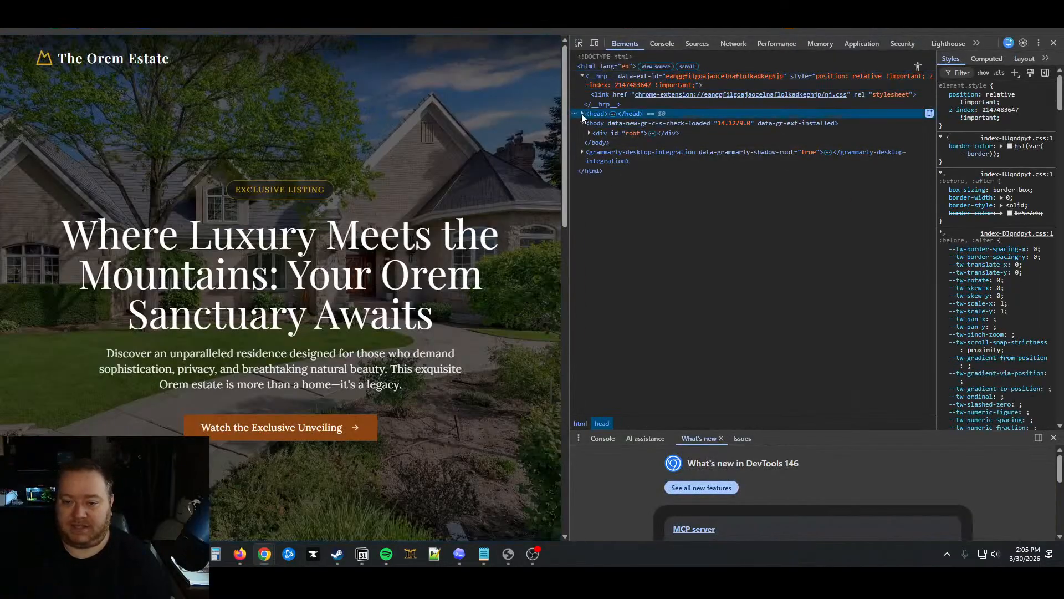
{"action": "scroll", "coordinate": [726, 291], "scroll_direction": "down", "scroll_amount": 1}
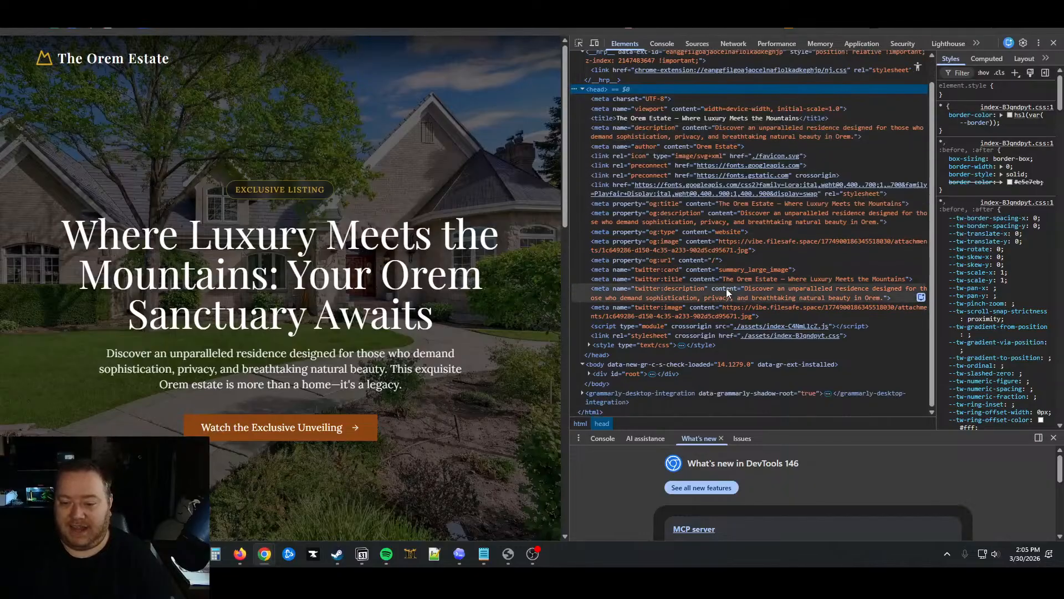
{"action": "left_click", "coordinate": [588, 344]}
{"action": "scroll", "coordinate": [632, 358], "scroll_direction": "down", "scroll_amount": 5}
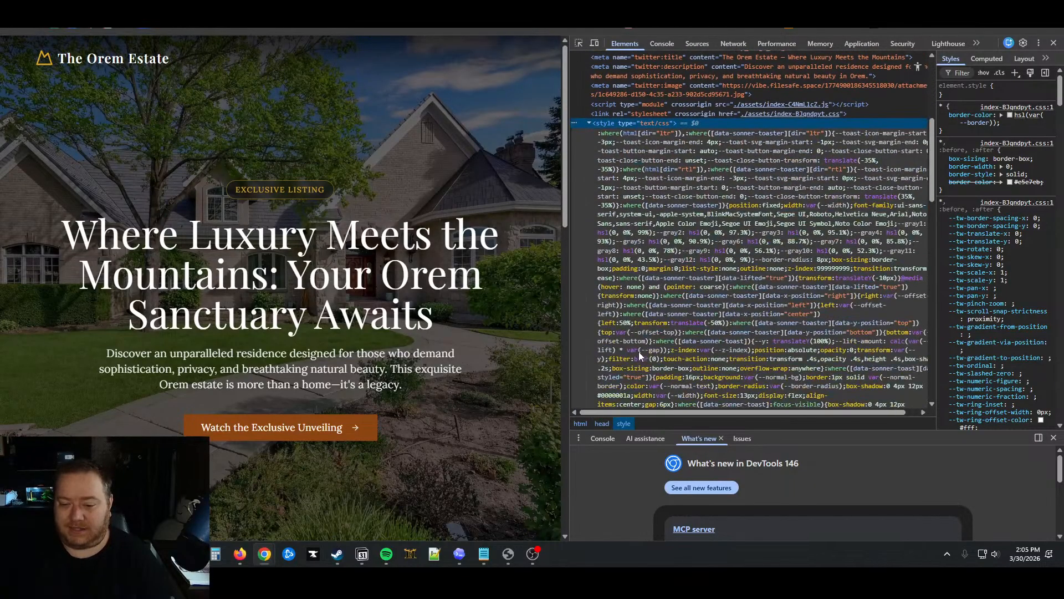
{"action": "scroll", "coordinate": [640, 350], "scroll_direction": "down", "scroll_amount": 3}
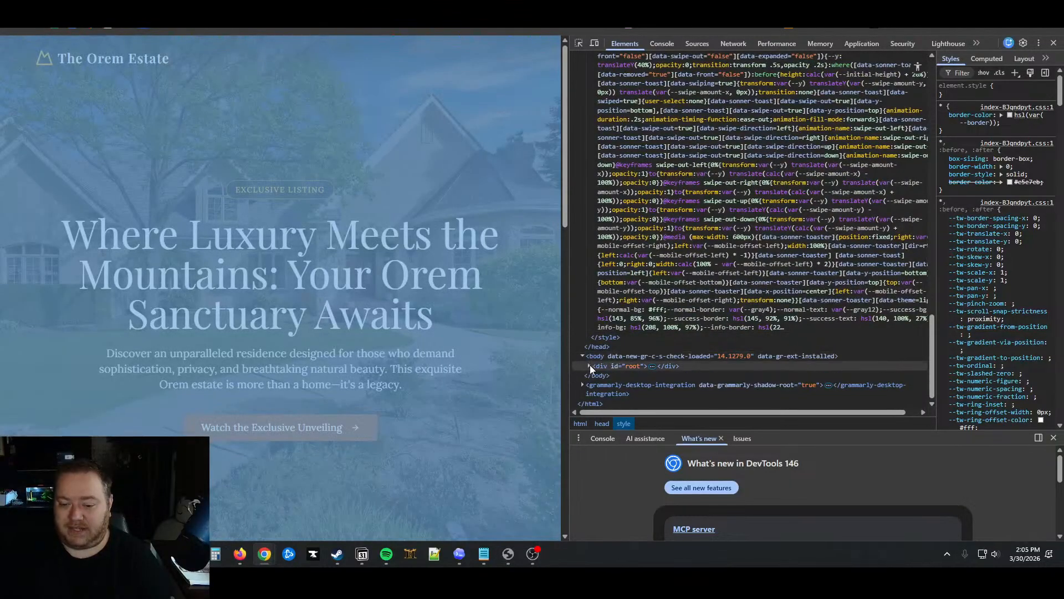
{"action": "left_click", "coordinate": [590, 366]}
{"action": "scroll", "coordinate": [674, 355], "scroll_direction": "down", "scroll_amount": 1}
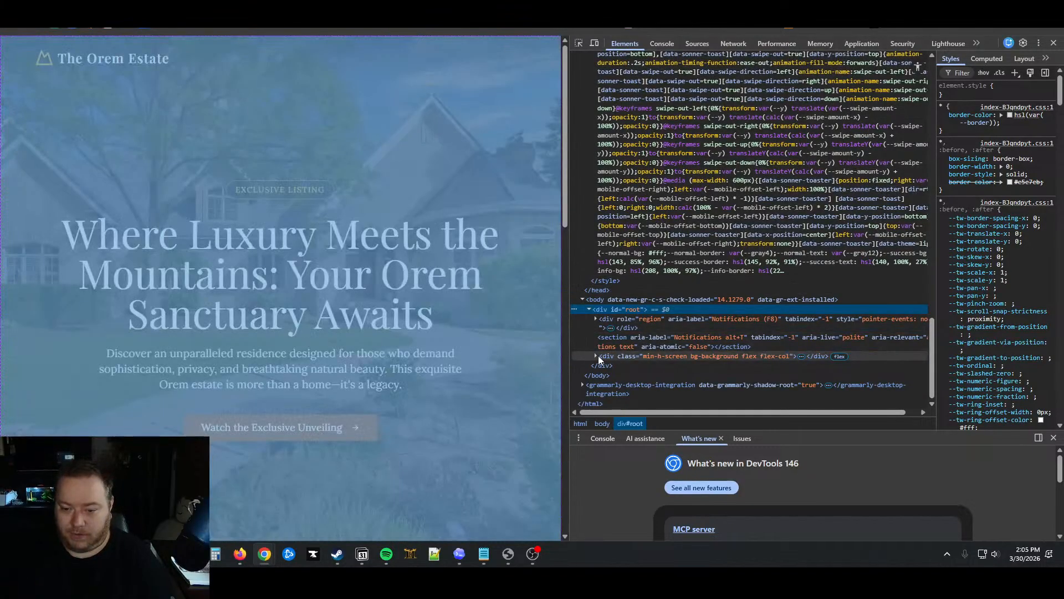
{"action": "left_click", "coordinate": [598, 356]}
{"action": "left_click", "coordinate": [596, 320]}
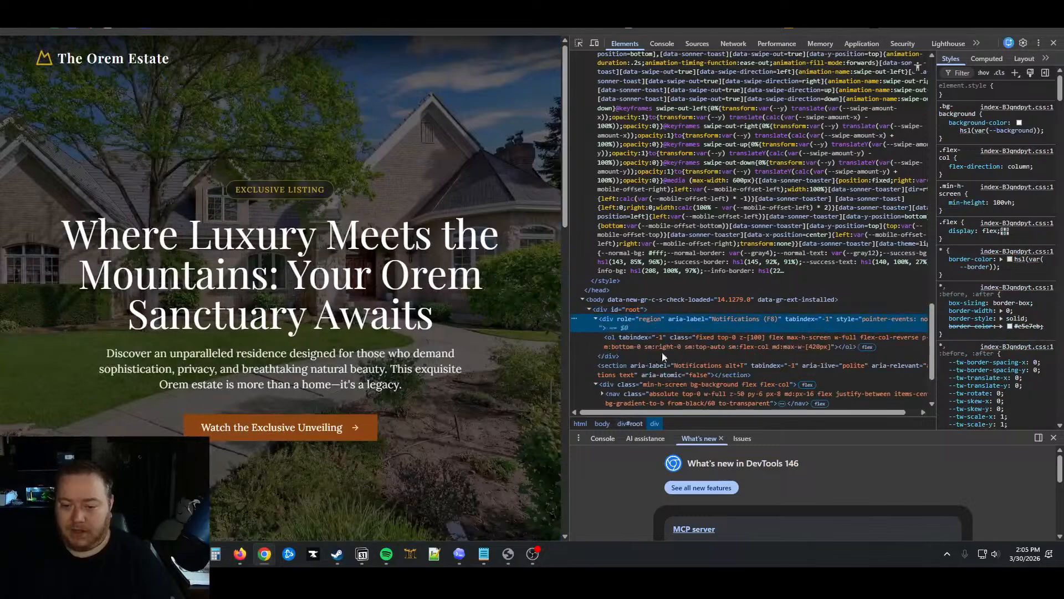
{"action": "scroll", "coordinate": [701, 364], "scroll_direction": "down", "scroll_amount": 2}
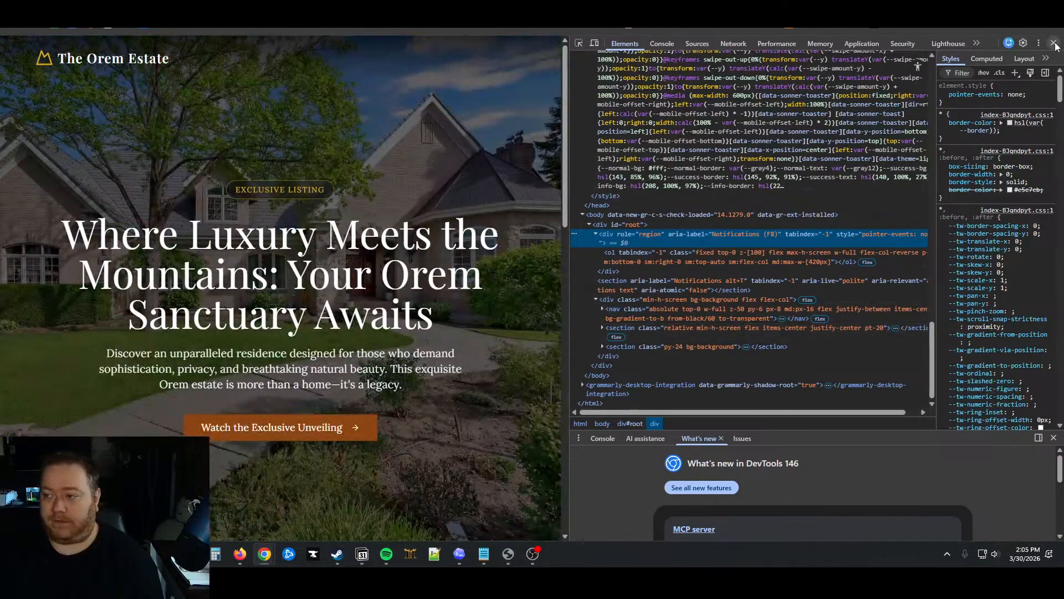
{"action": "left_click", "coordinate": [1054, 43]}
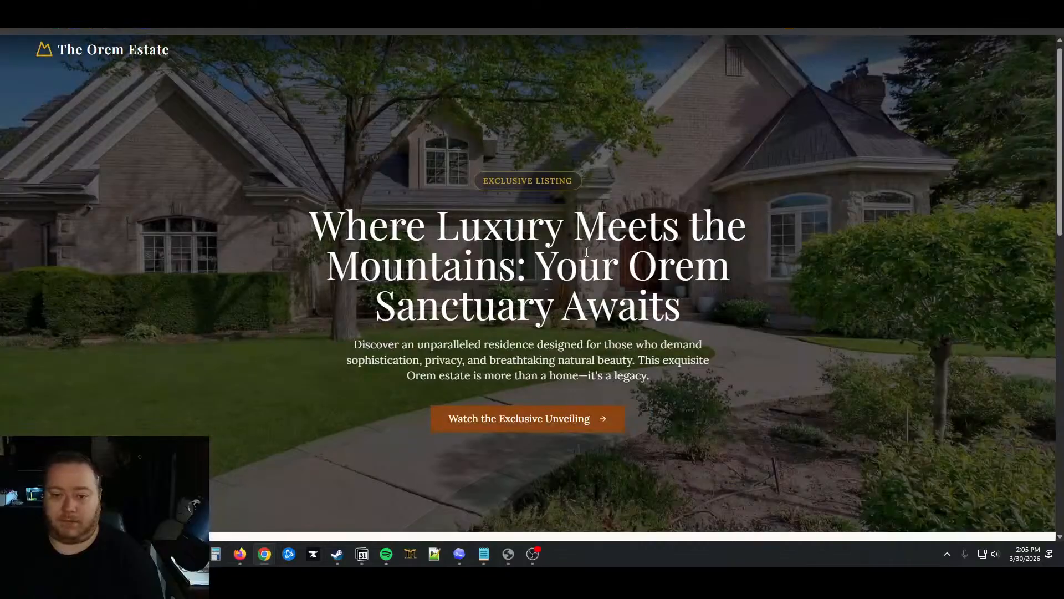
Scroll through the live Orem Estate site and highlight the hero headline and subtitle
{"action": "scroll", "coordinate": [587, 252], "scroll_direction": "down", "scroll_amount": 3}
{"action": "left_click_drag", "start_coordinate": [497, 149], "coordinate": [718, 240]}
{"action": "left_click", "coordinate": [698, 224]}
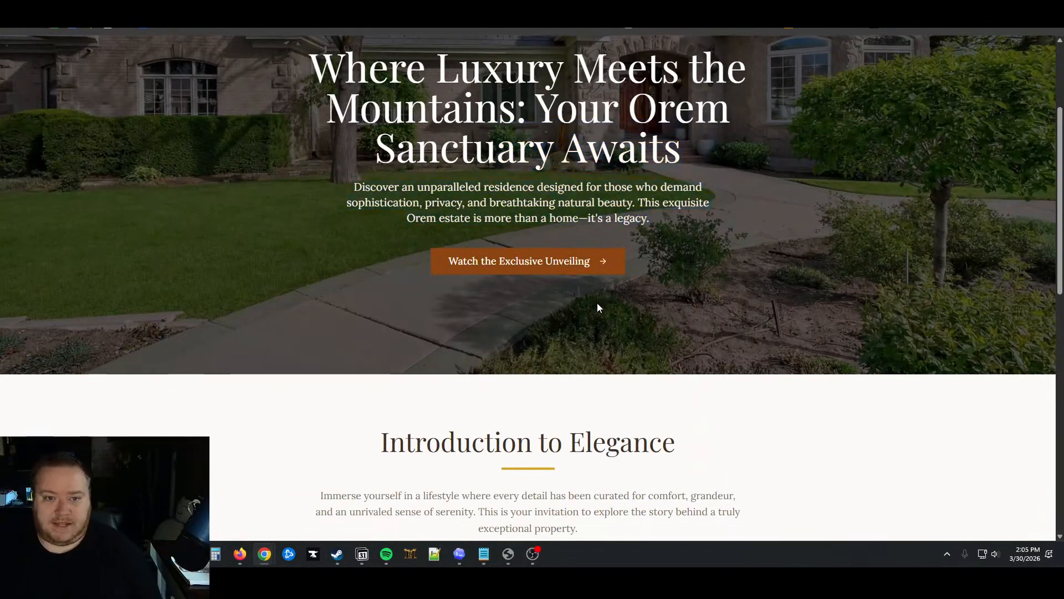
{"action": "scroll", "coordinate": [610, 409], "scroll_direction": "down", "scroll_amount": 4}
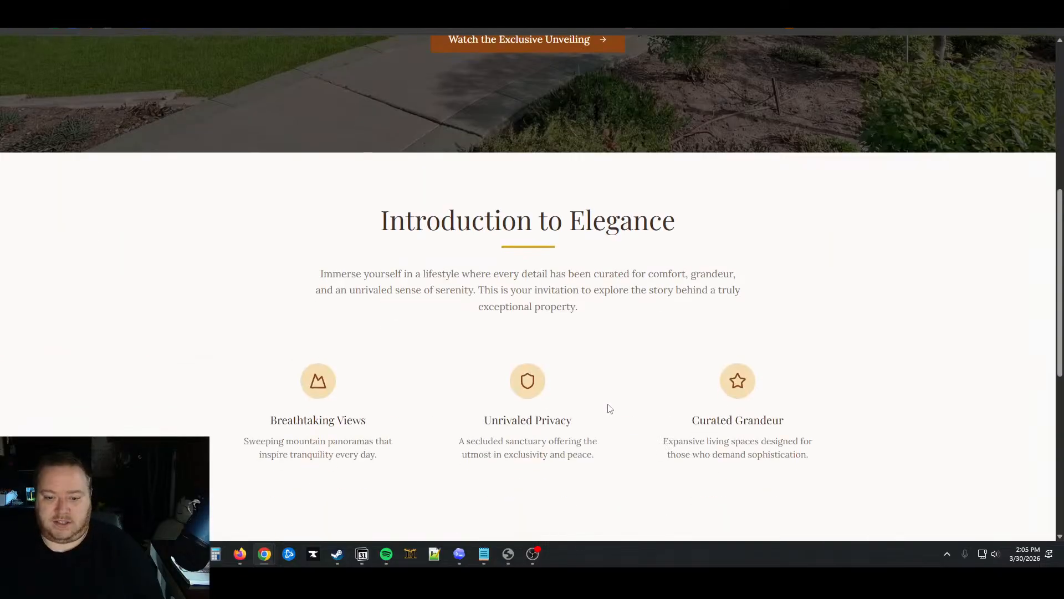
{"action": "scroll", "coordinate": [610, 409], "scroll_direction": "down", "scroll_amount": 7}
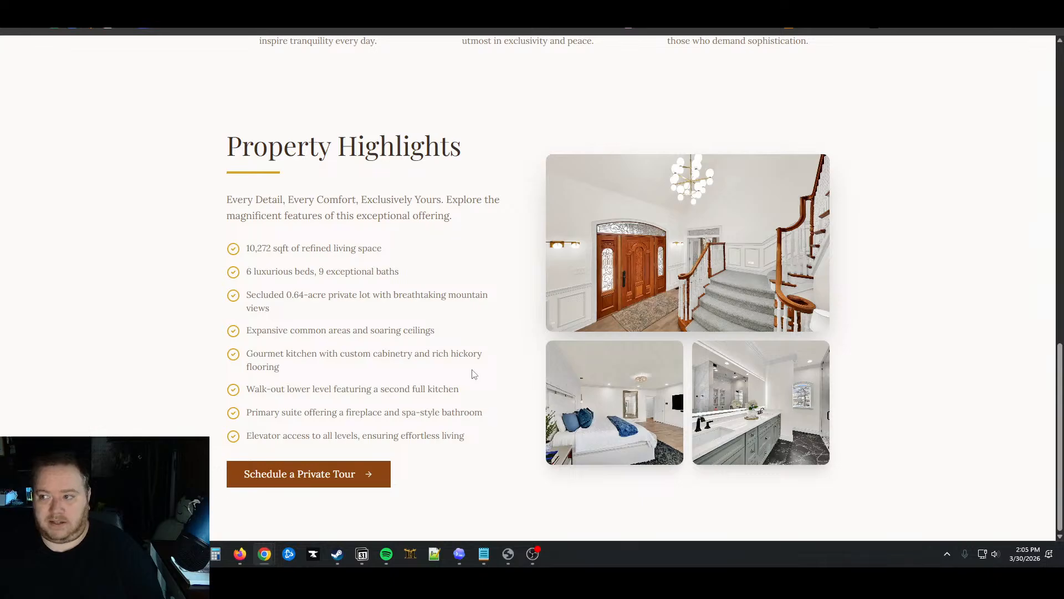
{"action": "scroll", "coordinate": [474, 374], "scroll_direction": "up", "scroll_amount": 12}
{"action": "scroll", "coordinate": [473, 367], "scroll_direction": "up", "scroll_amount": 2}
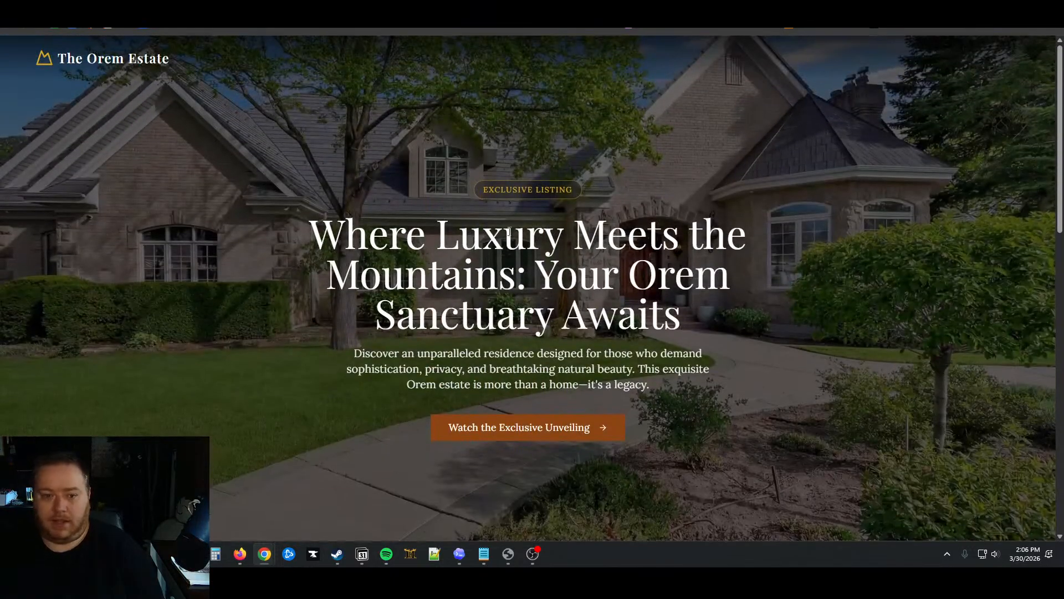
{"action": "left_click_drag", "start_coordinate": [316, 233], "coordinate": [712, 385]}
{"action": "left_click", "coordinate": [619, 343]}
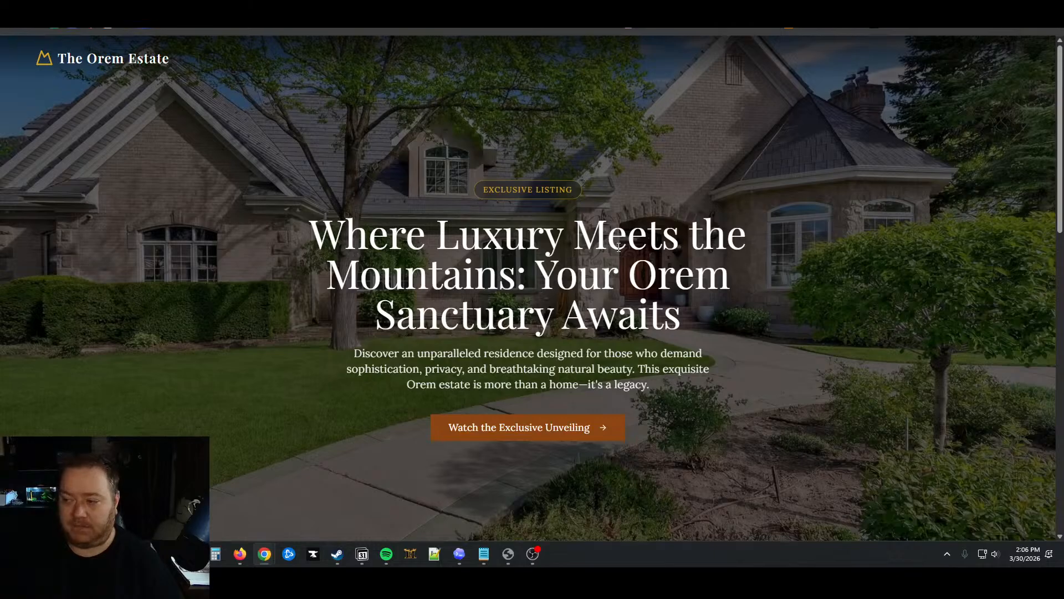
Exit the site's full-screen view to get back to the AI Studio editor
{"action": "scroll", "coordinate": [619, 248], "scroll_direction": "down", "scroll_amount": 15}
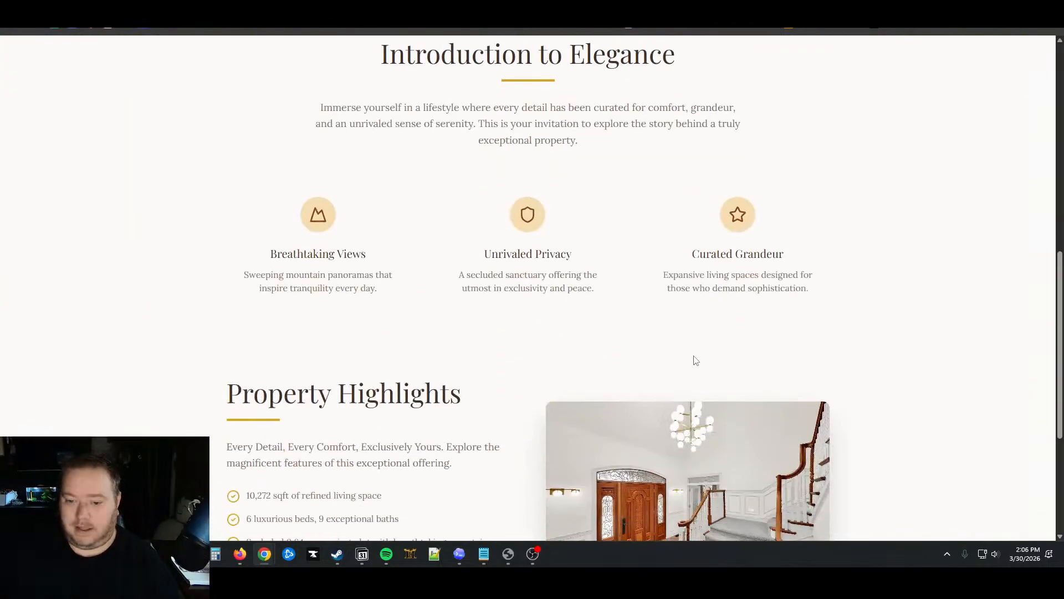
{"action": "scroll", "coordinate": [693, 354], "scroll_direction": "up", "scroll_amount": 15}
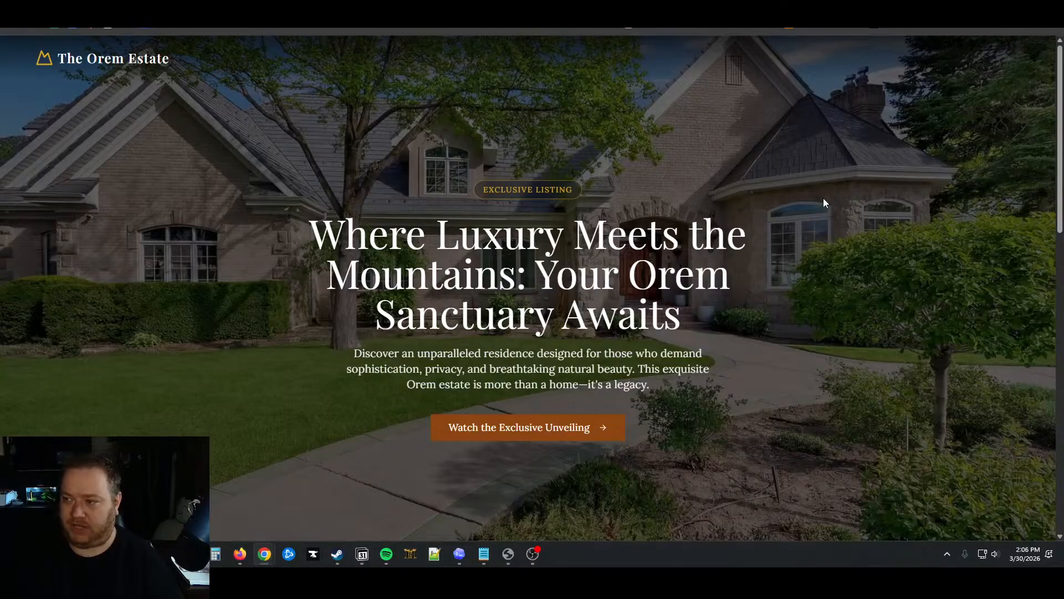
{"action": "key", "text": "Escape"}
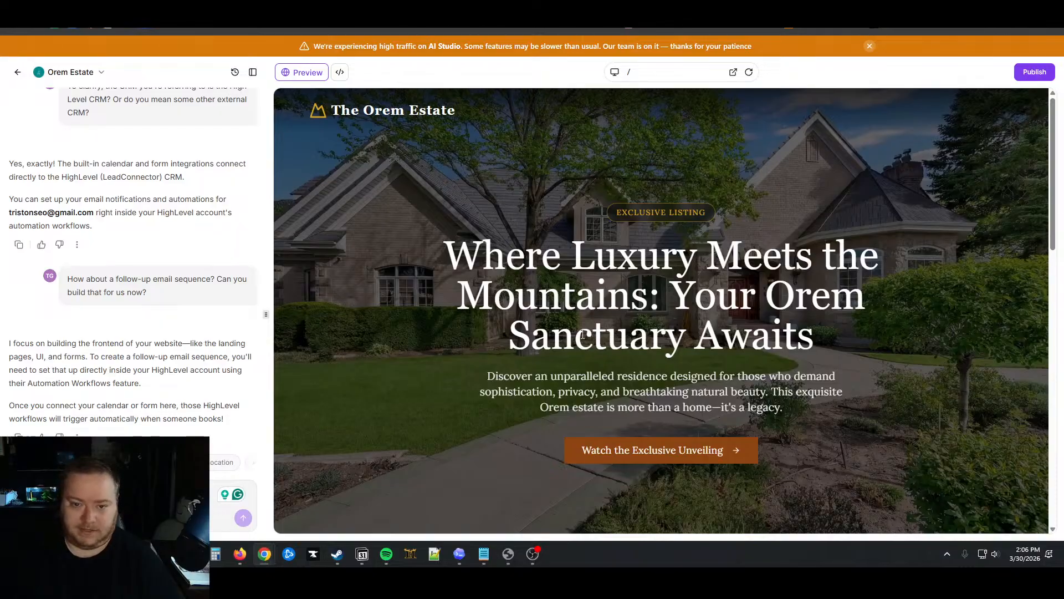
{"action": "scroll", "coordinate": [570, 373], "scroll_direction": "down", "scroll_amount": 10}
{"action": "scroll", "coordinate": [569, 373], "scroll_direction": "up", "scroll_amount": 10}
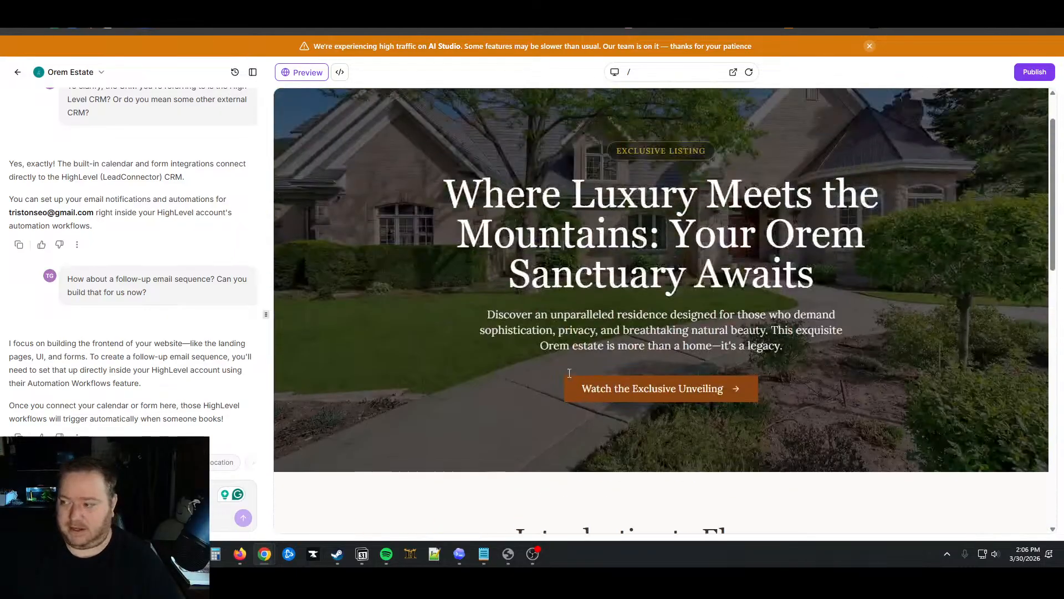
{"action": "scroll", "coordinate": [569, 373], "scroll_direction": "down", "scroll_amount": 10}
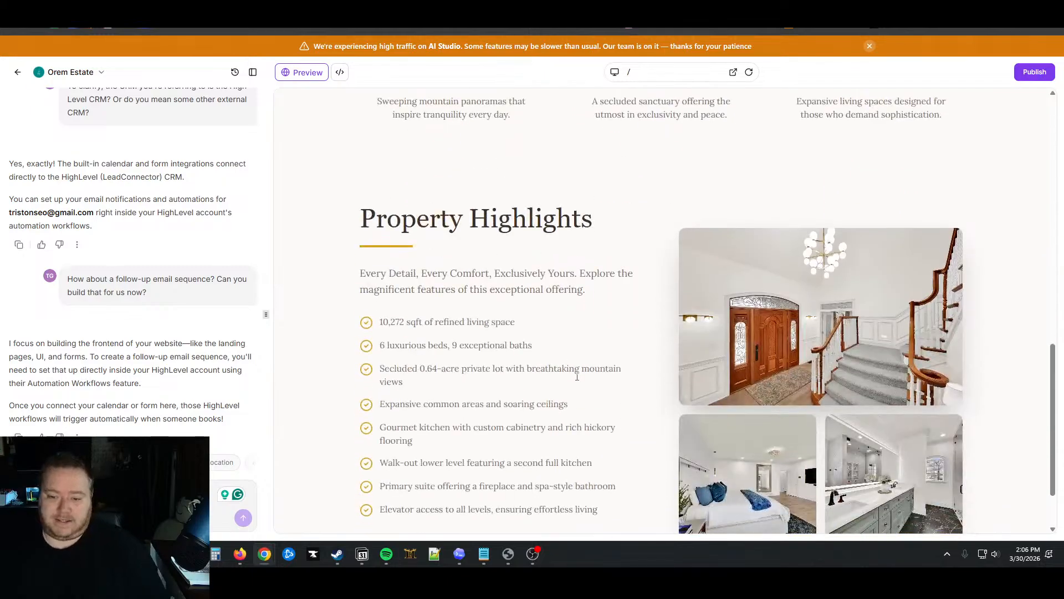
{"action": "scroll", "coordinate": [572, 400], "scroll_direction": "down", "scroll_amount": 2}
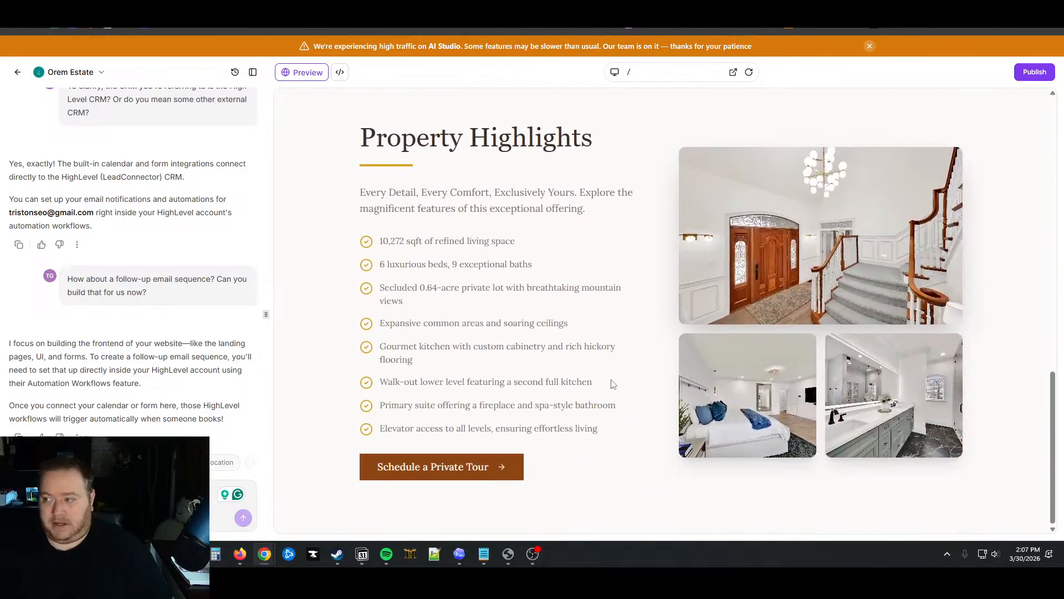
{"action": "scroll", "coordinate": [612, 387], "scroll_direction": "up", "scroll_amount": 10}
{"action": "scroll", "coordinate": [612, 387], "scroll_direction": "up", "scroll_amount": 4}
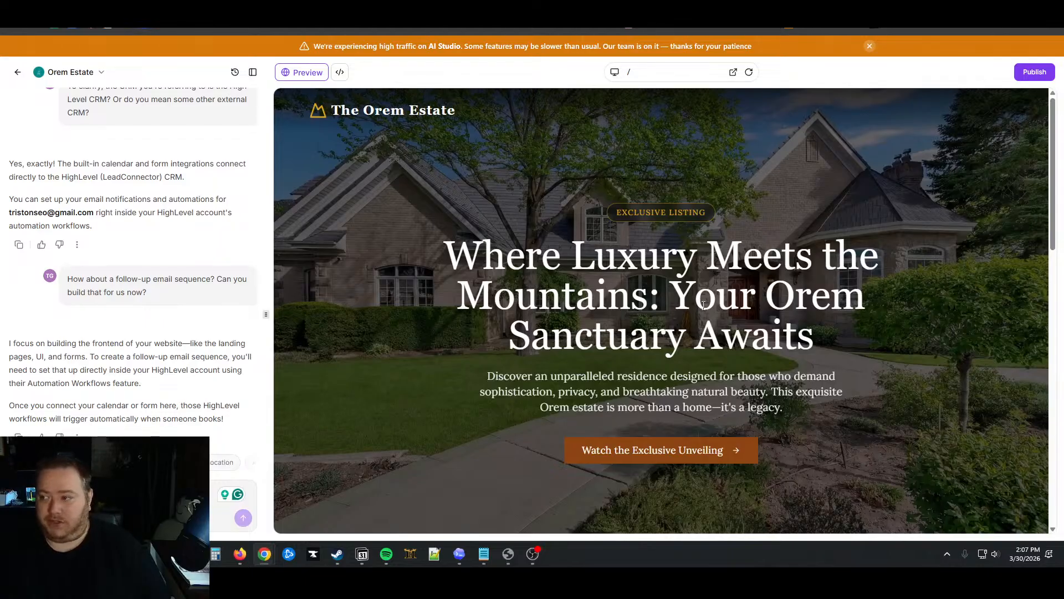
{"action": "scroll", "coordinate": [399, 149], "scroll_direction": "down", "scroll_amount": 15}
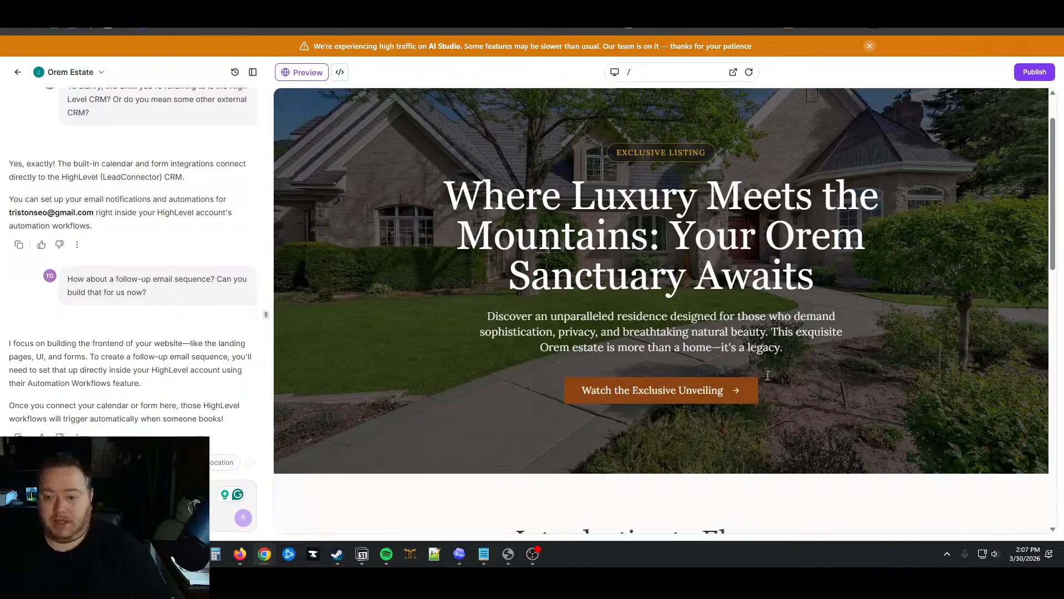
{"action": "scroll", "coordinate": [720, 383], "scroll_direction": "down", "scroll_amount": 2}
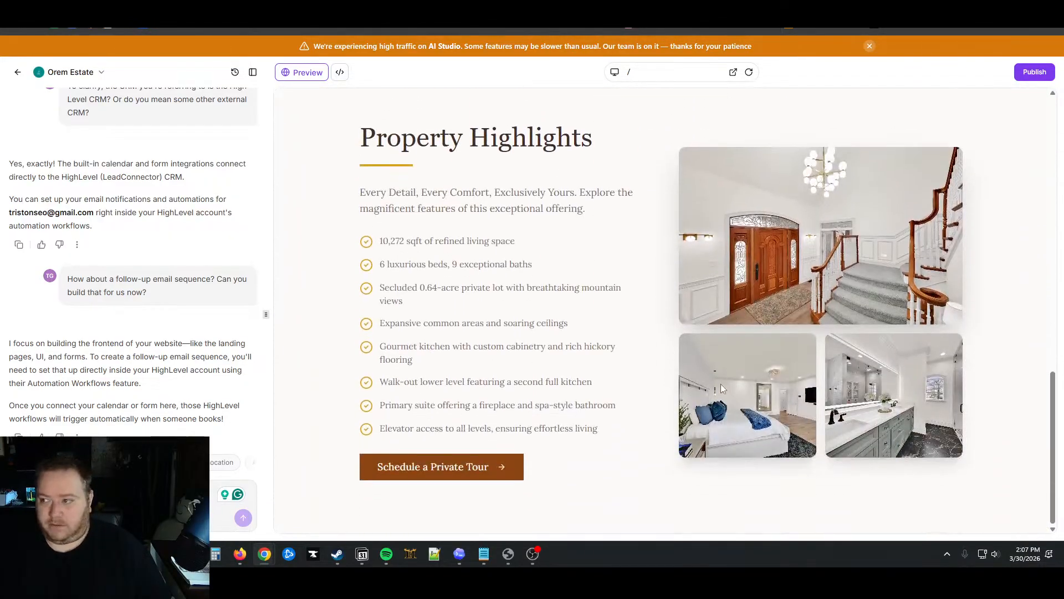
{"action": "scroll", "coordinate": [610, 435], "scroll_direction": "up", "scroll_amount": 6}
{"action": "scroll", "coordinate": [617, 429], "scroll_direction": "up", "scroll_amount": 8}
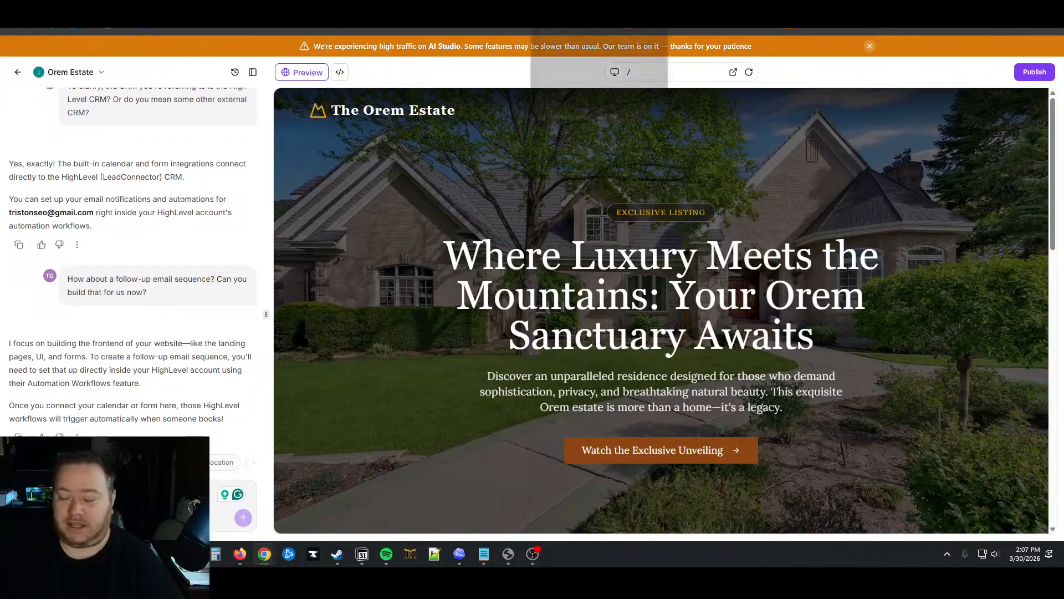
Scroll the Sellio 3.26 overview in Funnel Forge down to the Suggested Ads and back
{"action": "left_click", "coordinate": [568, 2]}
{"action": "scroll", "coordinate": [555, 264], "scroll_direction": "up", "scroll_amount": 6}
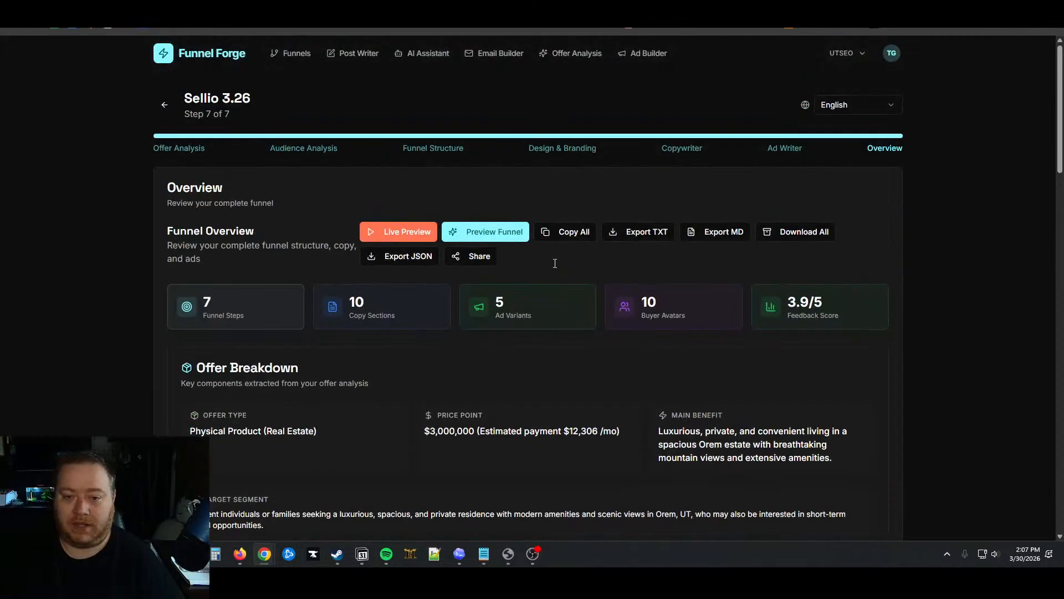
{"action": "scroll", "coordinate": [554, 263], "scroll_direction": "down", "scroll_amount": 6}
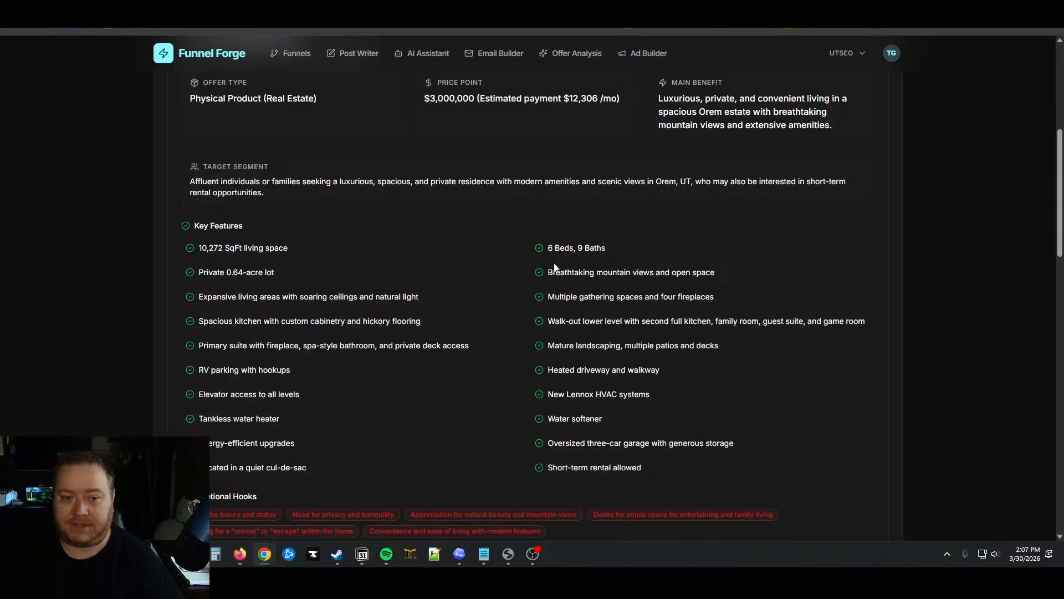
{"action": "scroll", "coordinate": [554, 267], "scroll_direction": "up", "scroll_amount": 6}
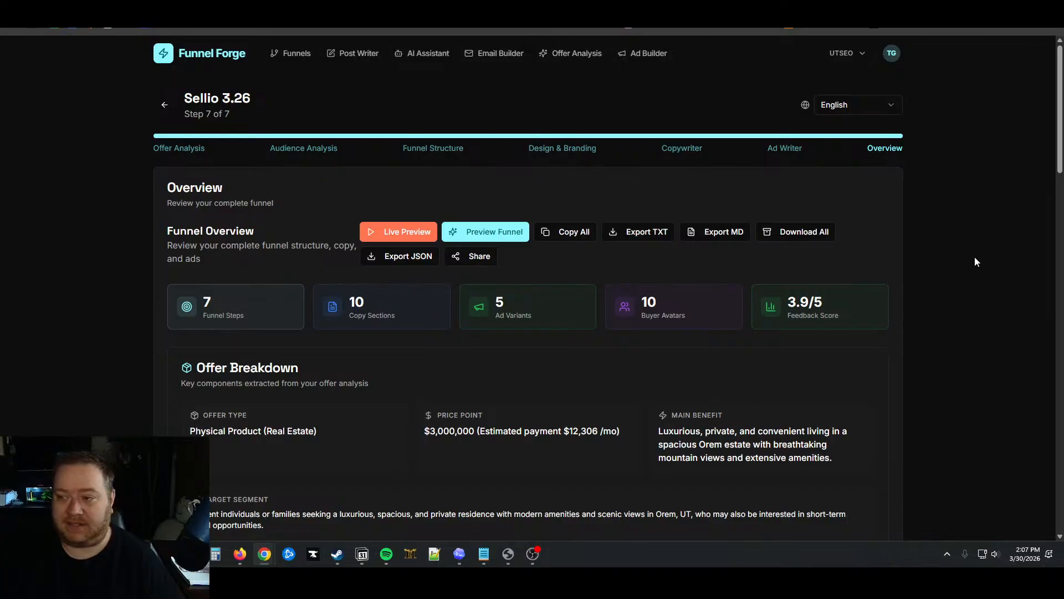
{"action": "scroll", "coordinate": [972, 251], "scroll_direction": "down", "scroll_amount": 7}
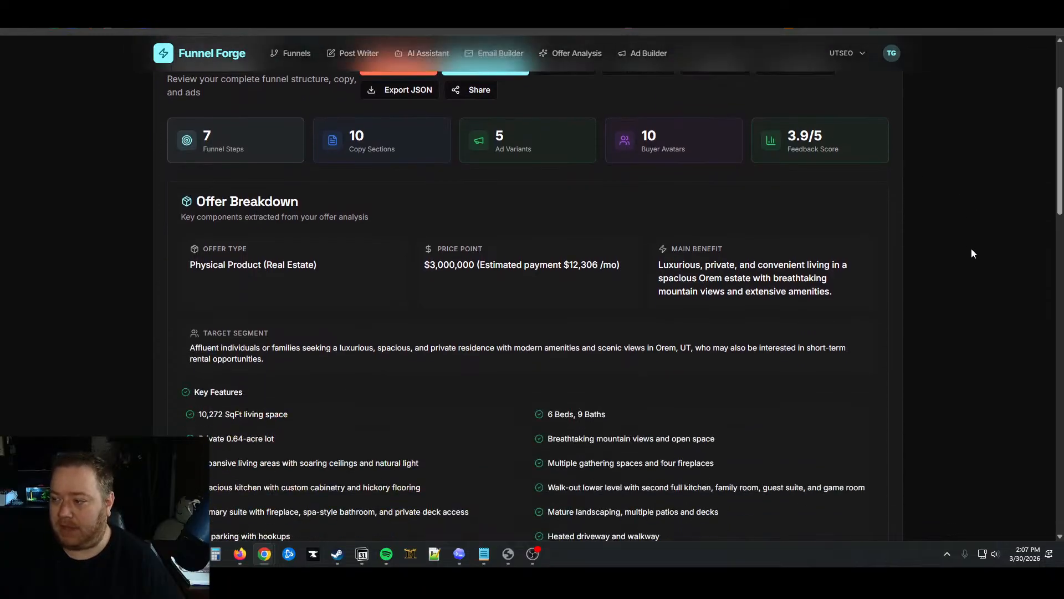
{"action": "scroll", "coordinate": [972, 253], "scroll_direction": "down", "scroll_amount": 3}
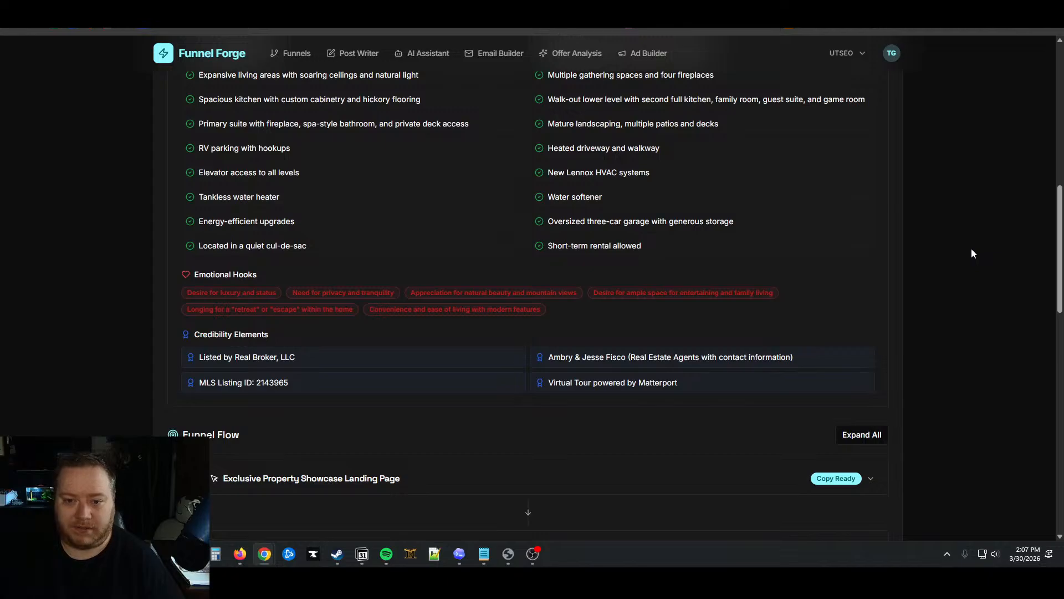
{"action": "scroll", "coordinate": [972, 253], "scroll_direction": "down", "scroll_amount": 13}
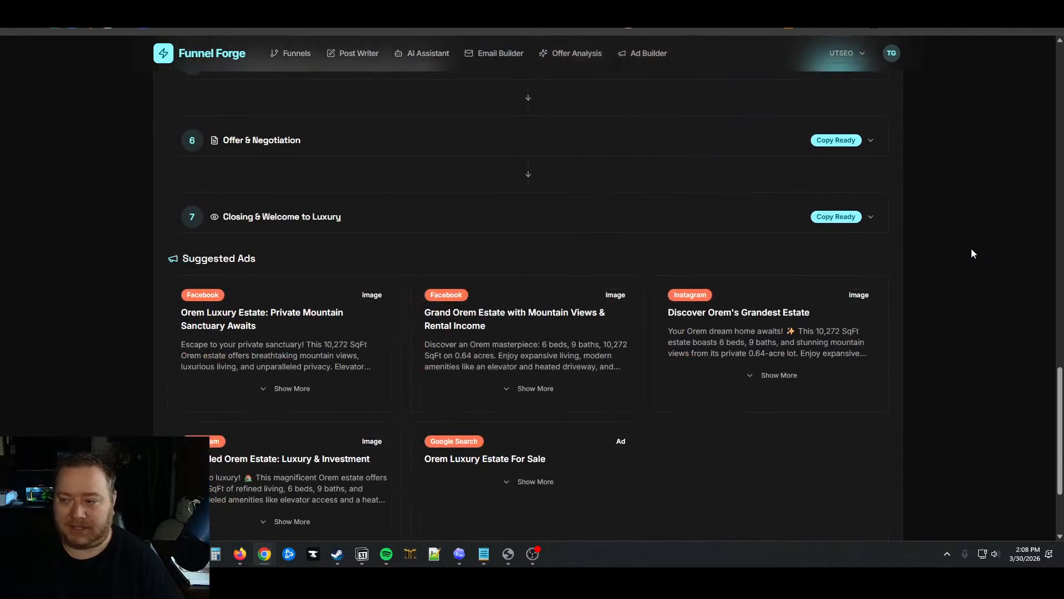
{"action": "scroll", "coordinate": [974, 253], "scroll_direction": "down", "scroll_amount": 3}
{"action": "scroll", "coordinate": [956, 305], "scroll_direction": "up", "scroll_amount": 20}
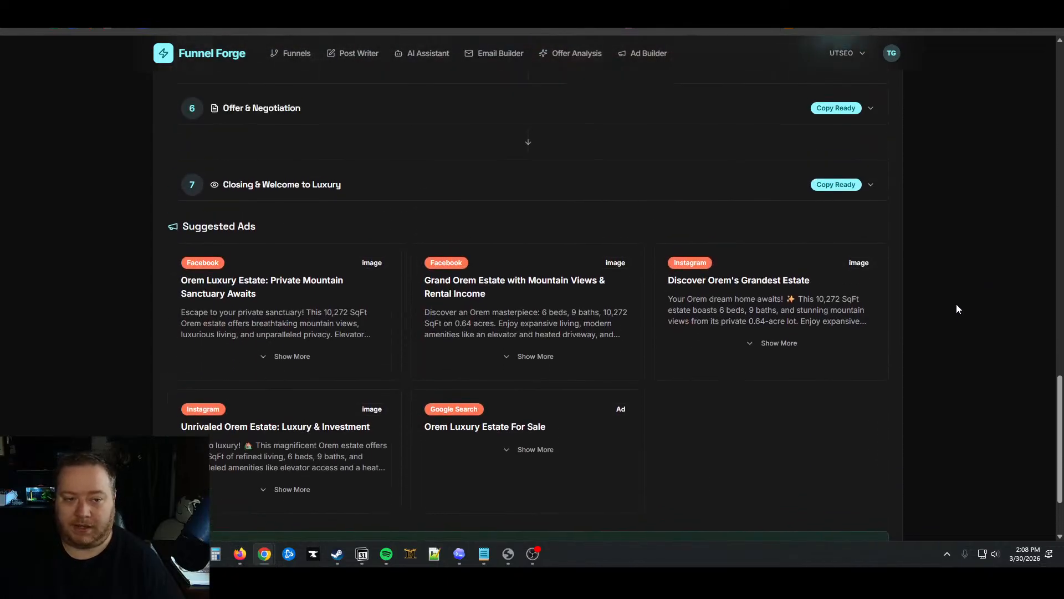
{"action": "scroll", "coordinate": [958, 295], "scroll_direction": "up", "scroll_amount": 4}
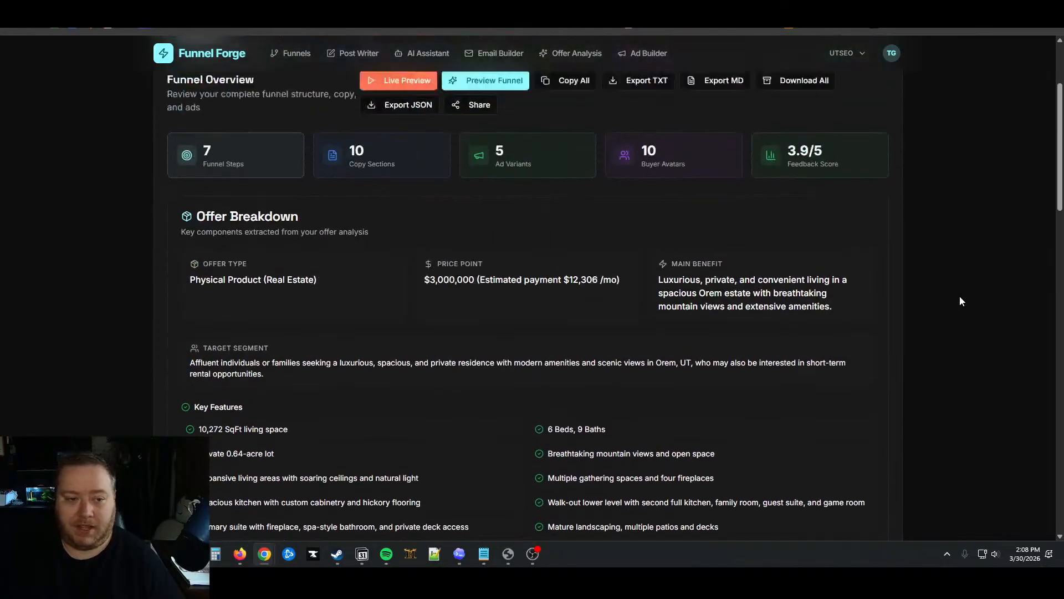
{"action": "scroll", "coordinate": [956, 292], "scroll_direction": "down", "scroll_amount": 2}
{"action": "scroll", "coordinate": [957, 294], "scroll_direction": "up", "scroll_amount": 2}
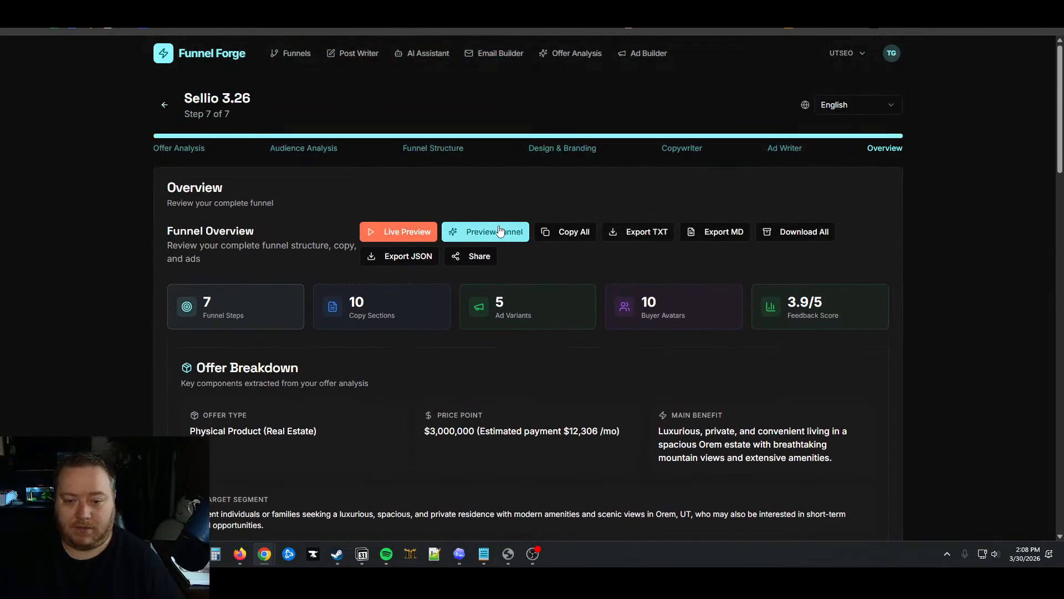
{"action": "left_click", "coordinate": [489, 229]}
{"action": "scroll", "coordinate": [747, 272], "scroll_direction": "down", "scroll_amount": 2}
{"action": "left_click", "coordinate": [327, 219]}
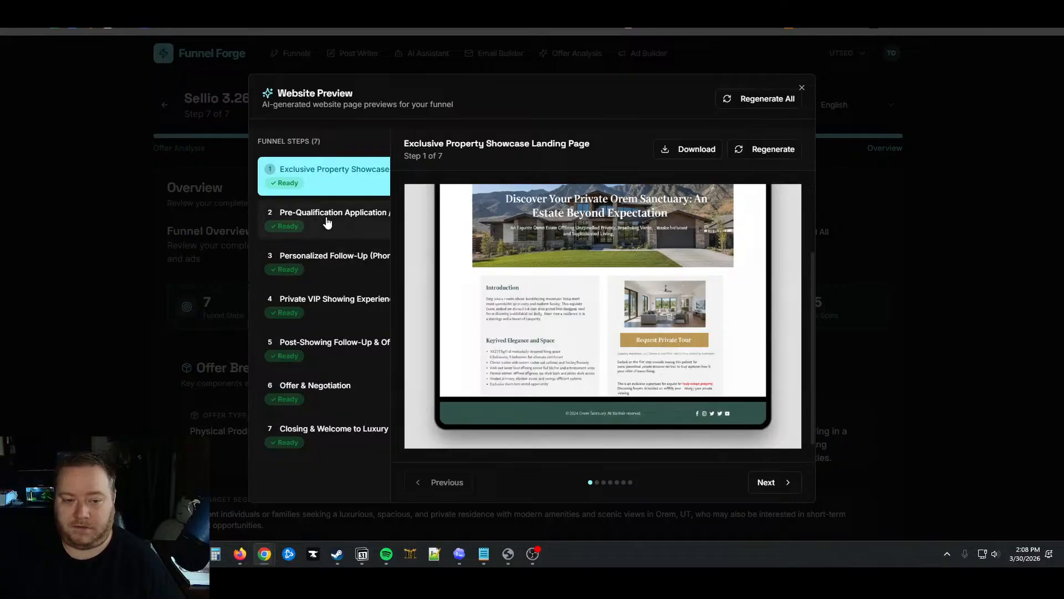
{"action": "left_click", "coordinate": [350, 258]}
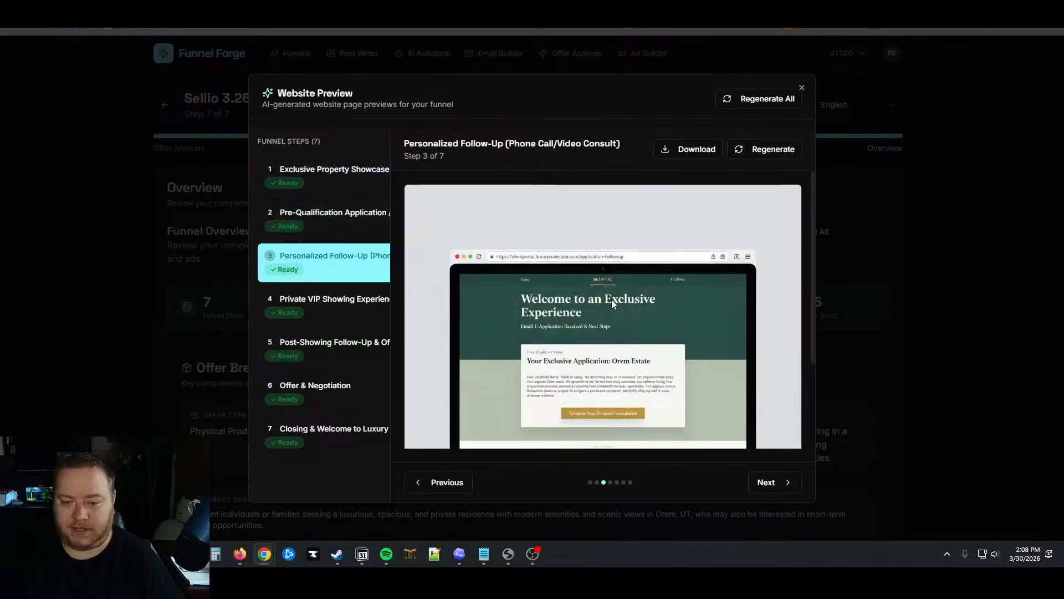
{"action": "scroll", "coordinate": [613, 301], "scroll_direction": "down", "scroll_amount": 1}
{"action": "left_click", "coordinate": [348, 302]}
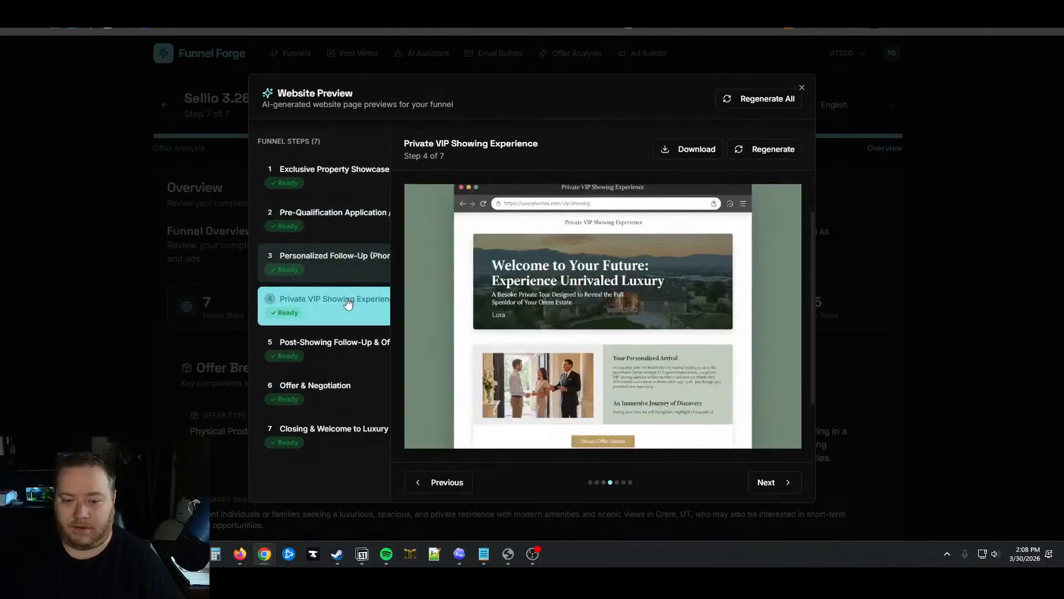
{"action": "left_click", "coordinate": [335, 177]}
{"action": "left_click", "coordinate": [965, 313]}
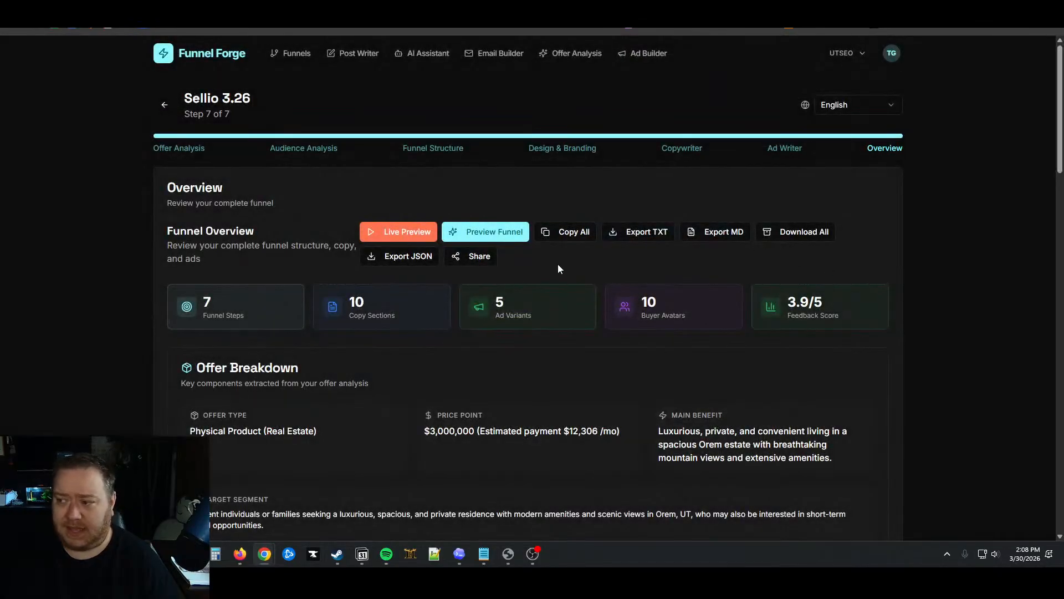
{"action": "scroll", "coordinate": [850, 353], "scroll_direction": "down", "scroll_amount": 3}
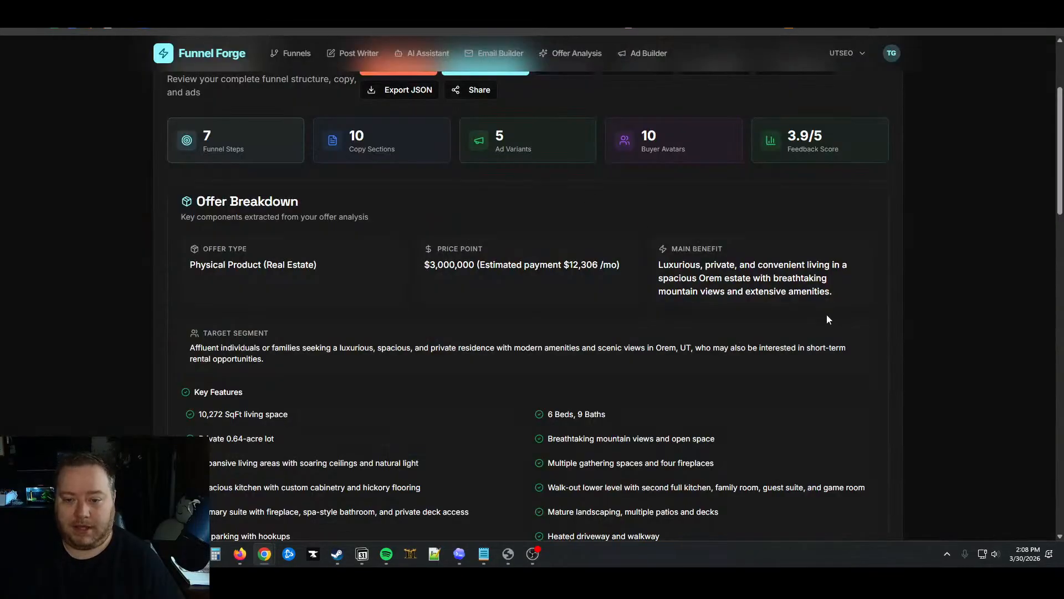
{"action": "scroll", "coordinate": [826, 314], "scroll_direction": "down", "scroll_amount": 4}
{"action": "scroll", "coordinate": [573, 316], "scroll_direction": "down", "scroll_amount": 7}
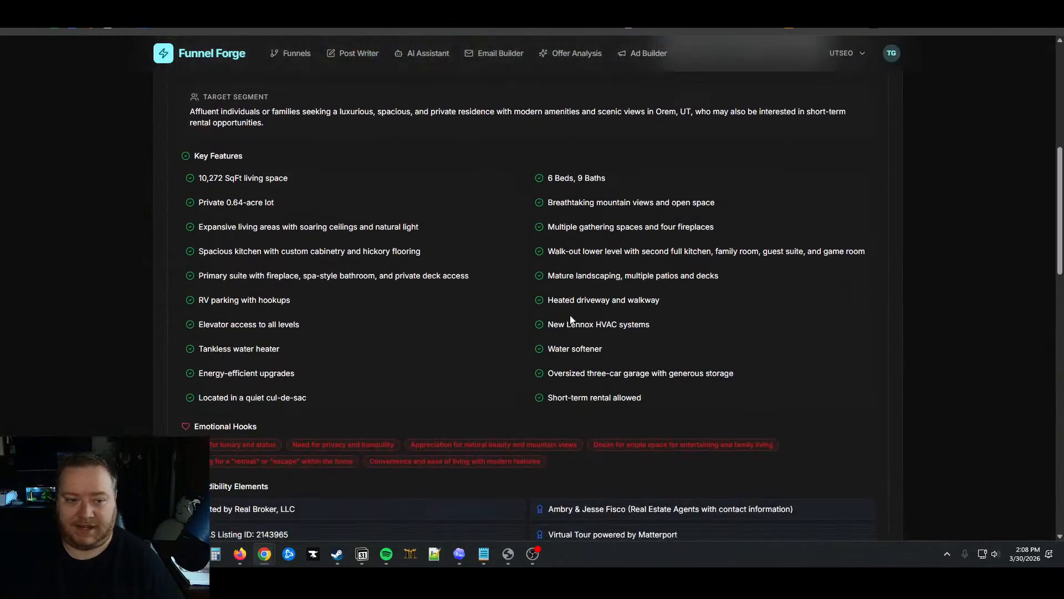
{"action": "scroll", "coordinate": [573, 316], "scroll_direction": "down", "scroll_amount": 2}
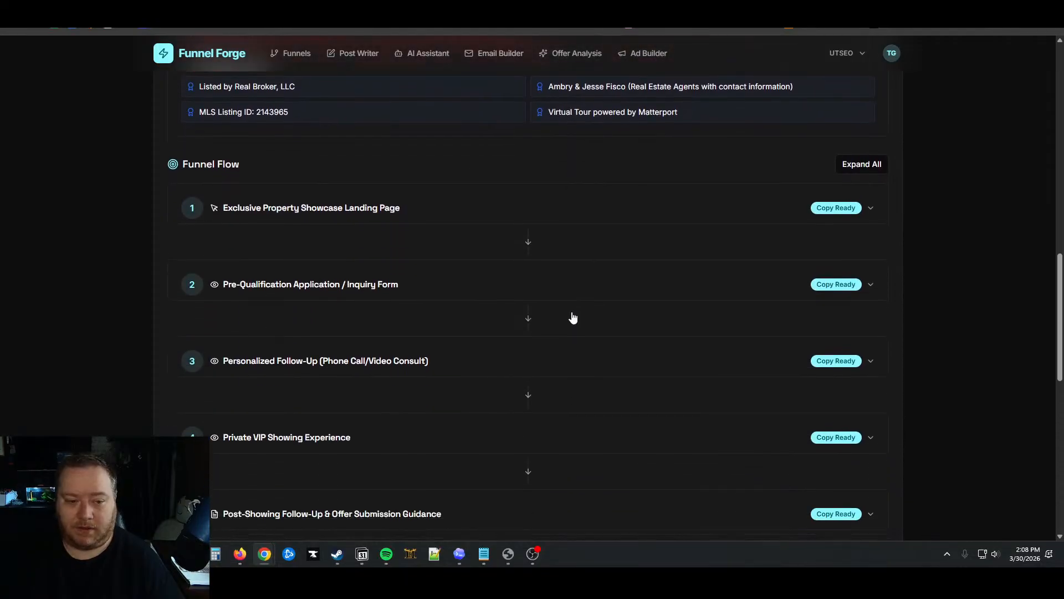
{"action": "left_click", "coordinate": [870, 145]}
{"action": "scroll", "coordinate": [745, 289], "scroll_direction": "down", "scroll_amount": 16}
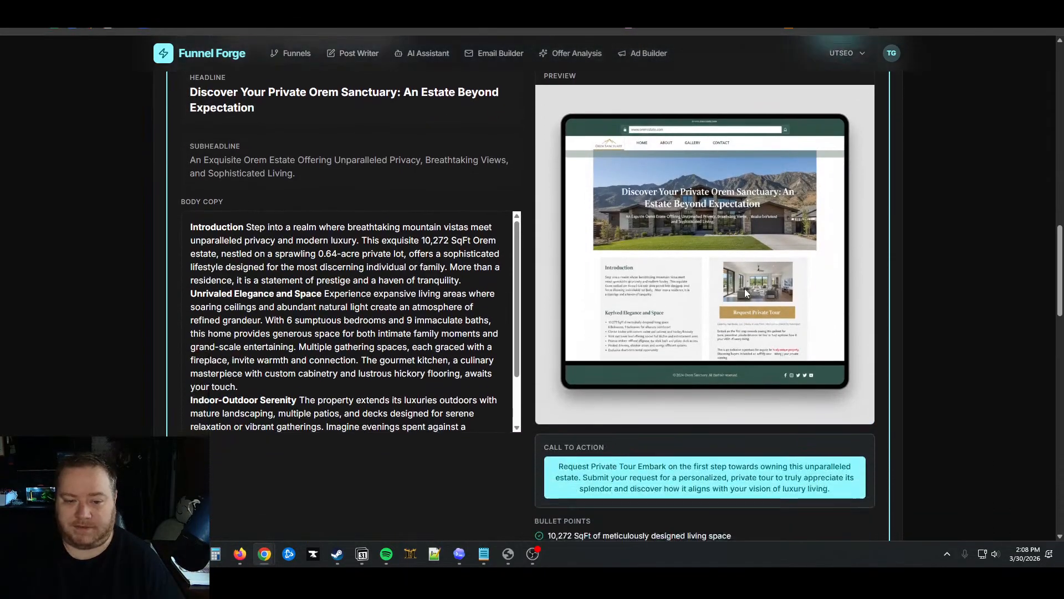
{"action": "scroll", "coordinate": [745, 293], "scroll_direction": "down", "scroll_amount": 10}
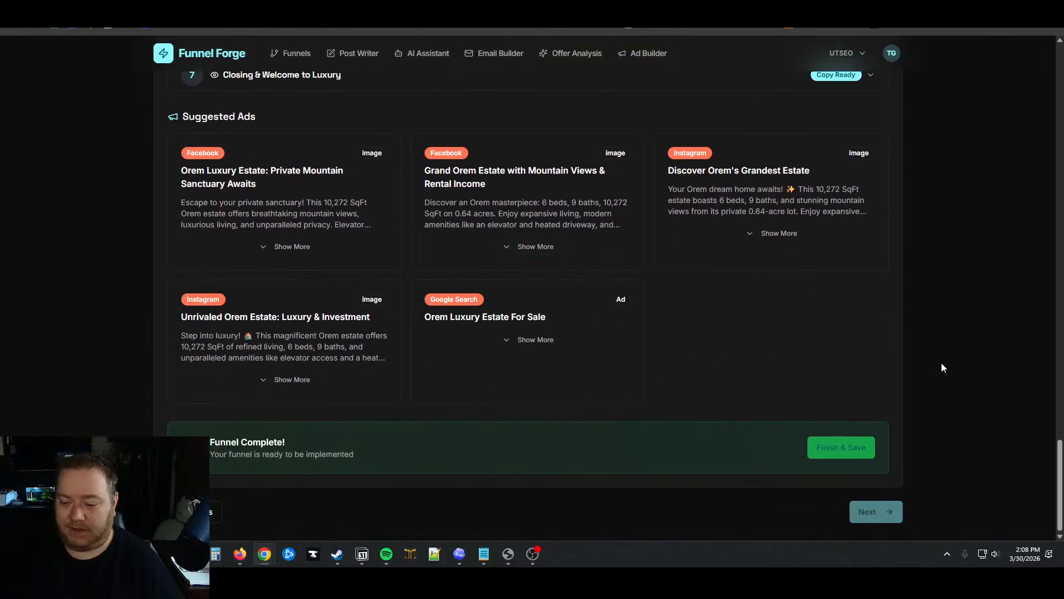
{"action": "scroll", "coordinate": [939, 371], "scroll_direction": "up", "scroll_amount": 20}
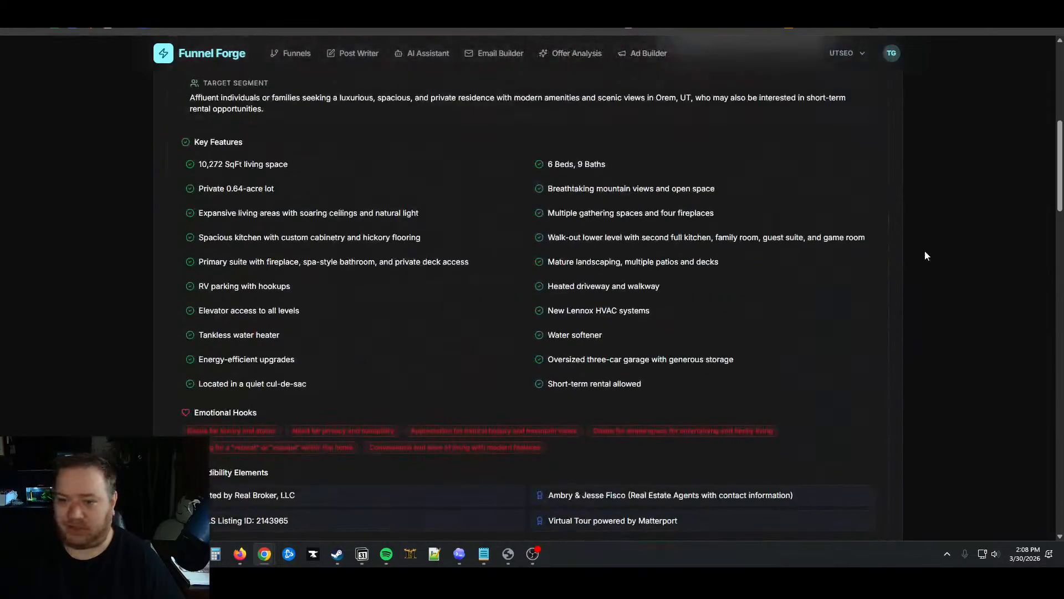
{"action": "scroll", "coordinate": [927, 255], "scroll_direction": "up", "scroll_amount": 4}
{"action": "scroll", "coordinate": [928, 259], "scroll_direction": "up", "scroll_amount": 4}
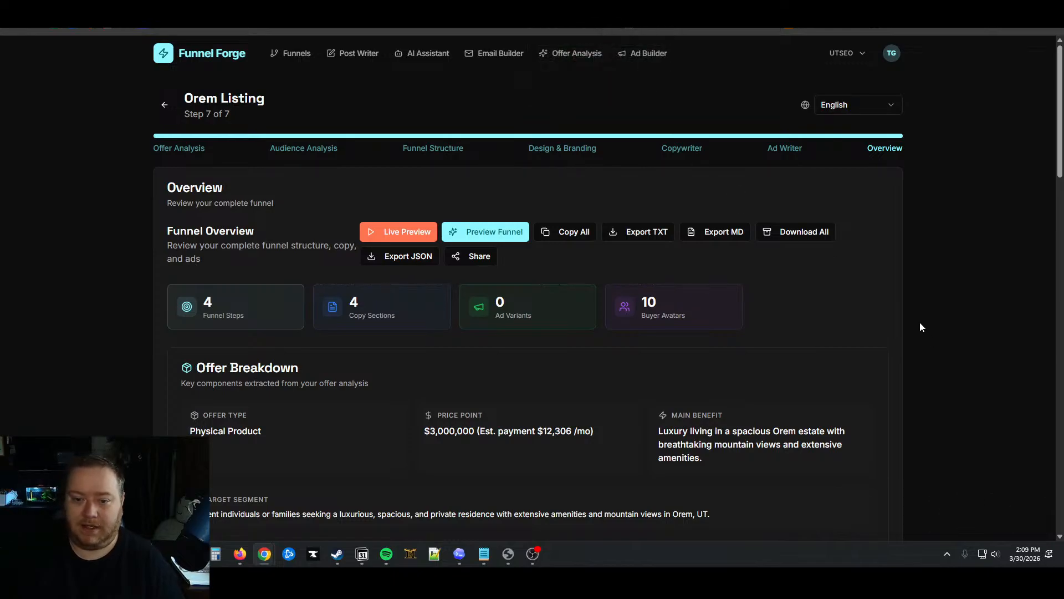
{"action": "scroll", "coordinate": [931, 337], "scroll_direction": "down", "scroll_amount": 4}
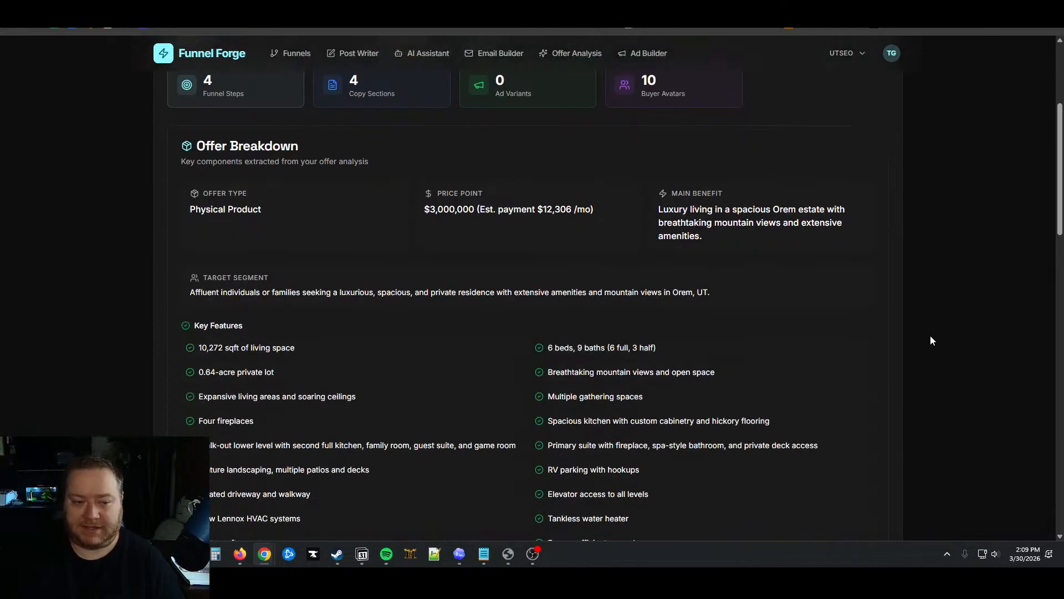
{"action": "scroll", "coordinate": [932, 338], "scroll_direction": "down", "scroll_amount": 9}
{"action": "scroll", "coordinate": [569, 308], "scroll_direction": "down", "scroll_amount": 12}
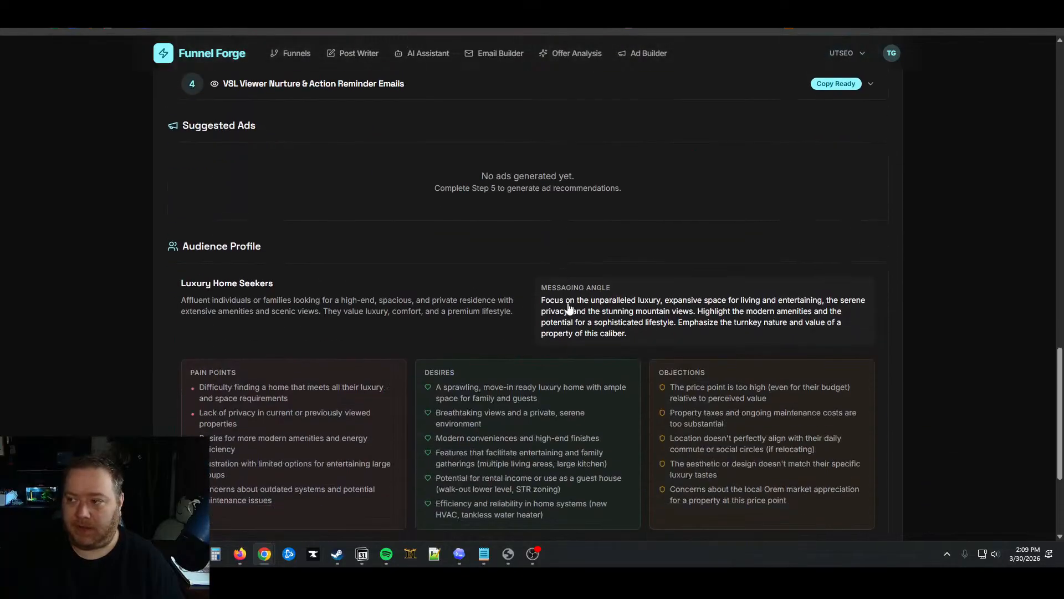
{"action": "scroll", "coordinate": [637, 319], "scroll_direction": "up", "scroll_amount": 20}
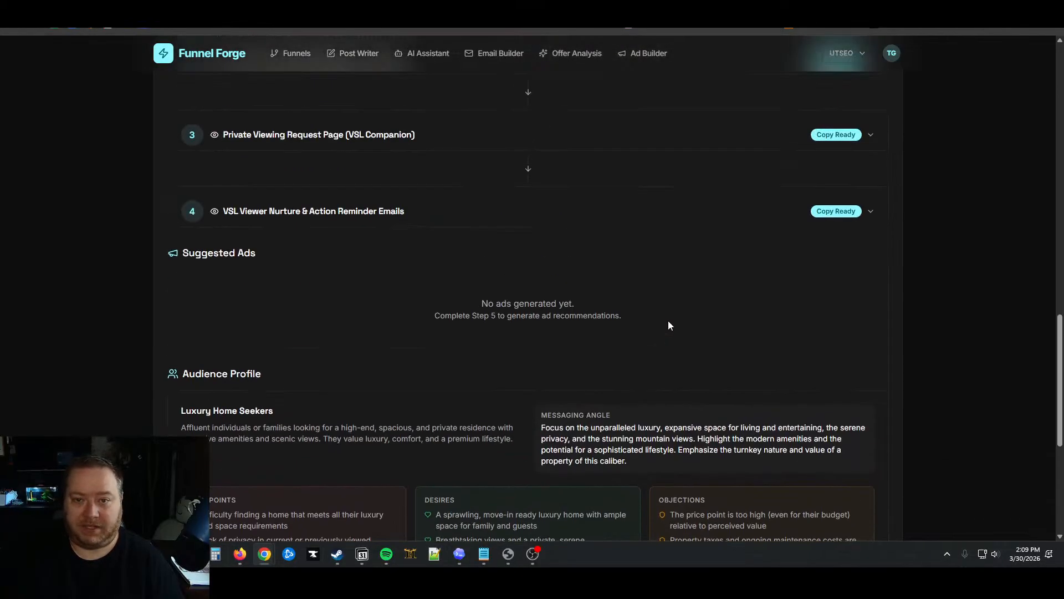
{"action": "scroll", "coordinate": [676, 327], "scroll_direction": "down", "scroll_amount": 20}
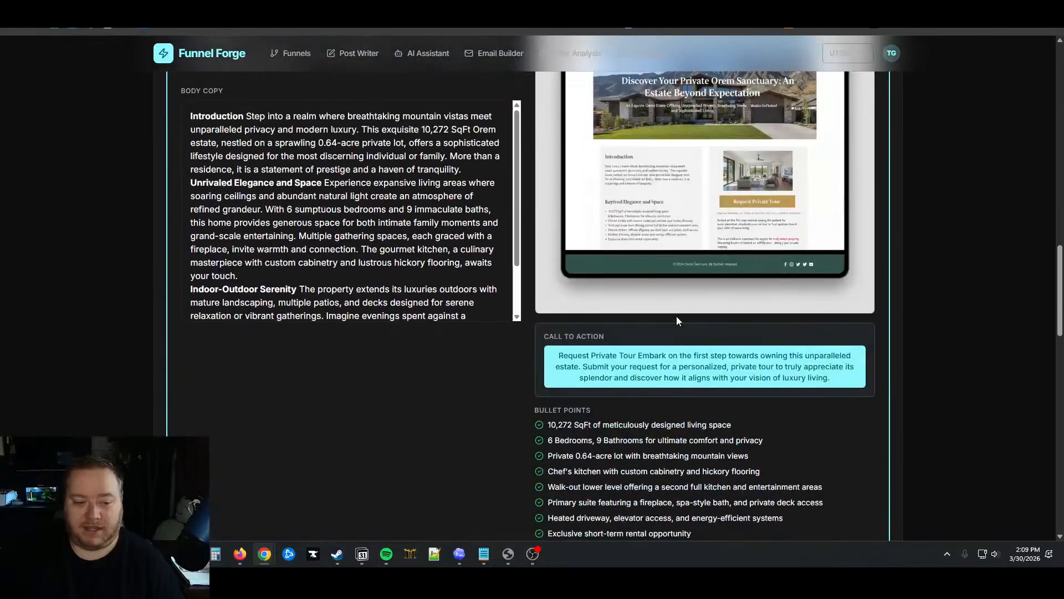
{"action": "scroll", "coordinate": [387, 227], "scroll_direction": "up", "scroll_amount": 1}
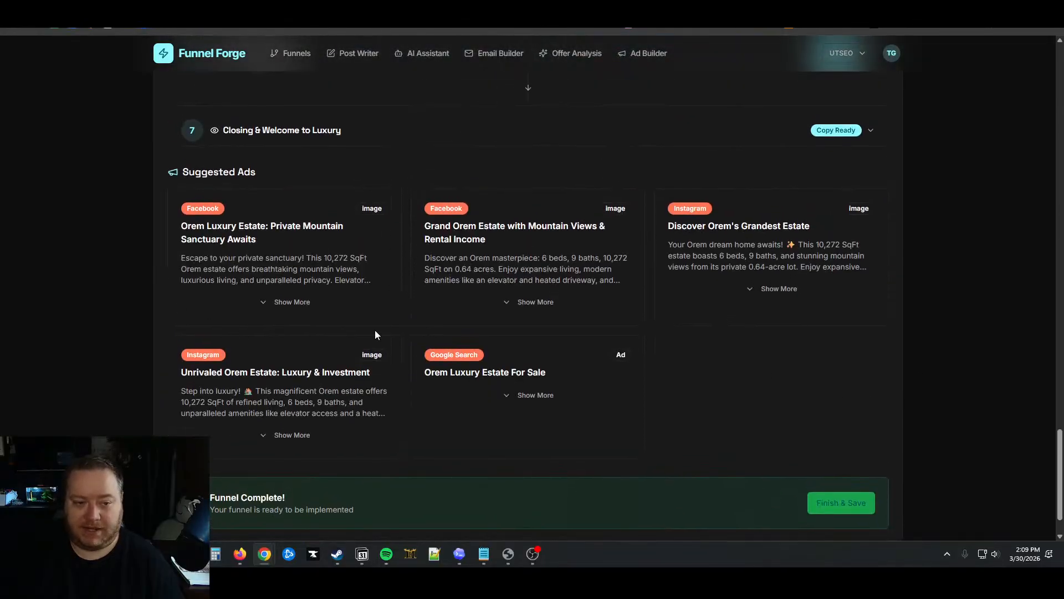
Visit Email Builder, Offer Analysis, Ad Builder, Post Writer and AI Assistant, then Funnels
{"action": "scroll", "coordinate": [924, 326], "scroll_direction": "up", "scroll_amount": 20}
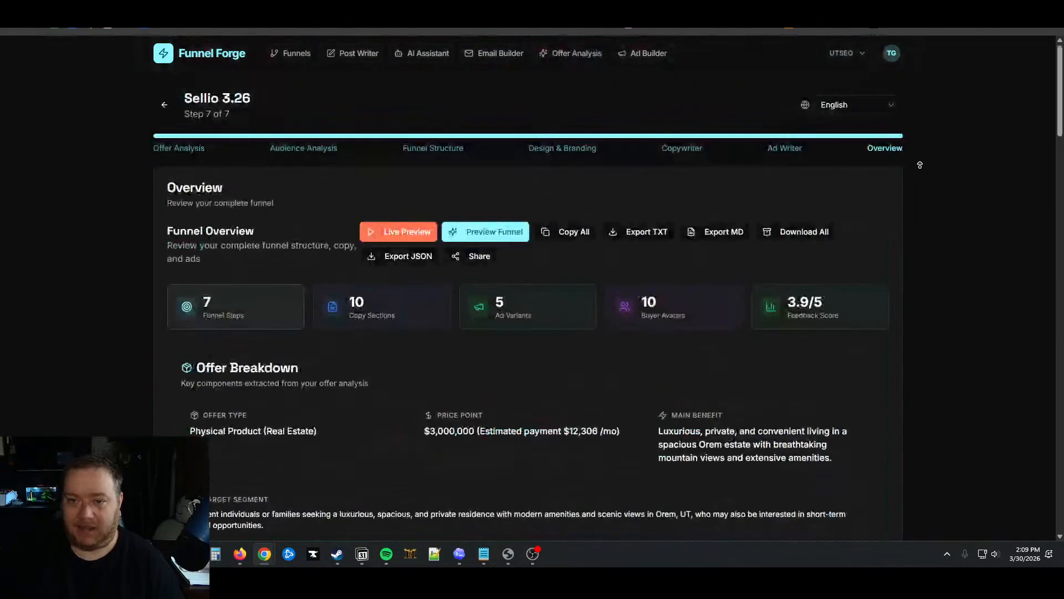
{"action": "left_click", "coordinate": [501, 53]}
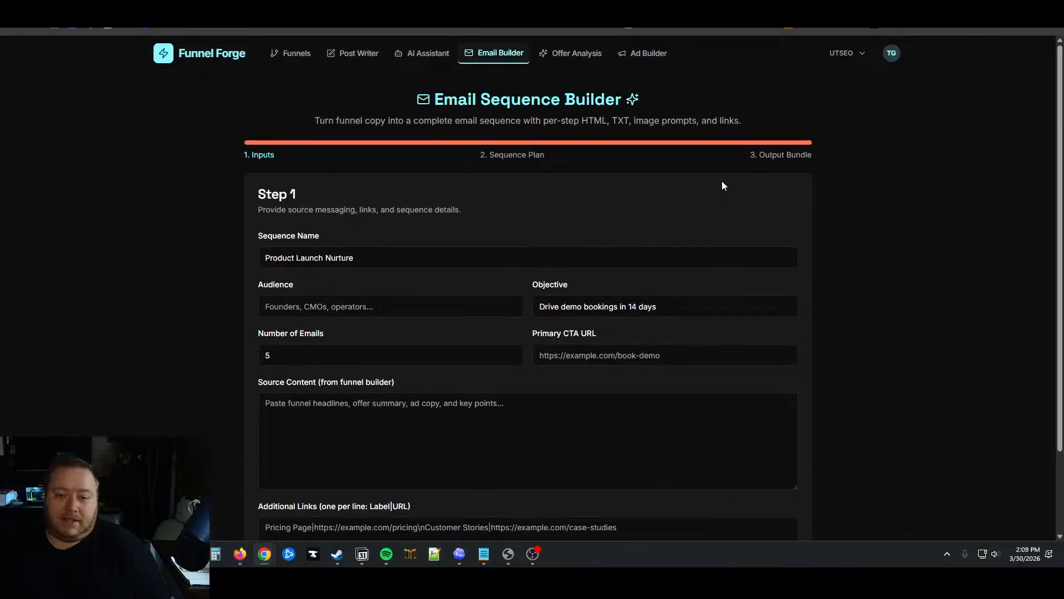
{"action": "left_click", "coordinate": [577, 53]}
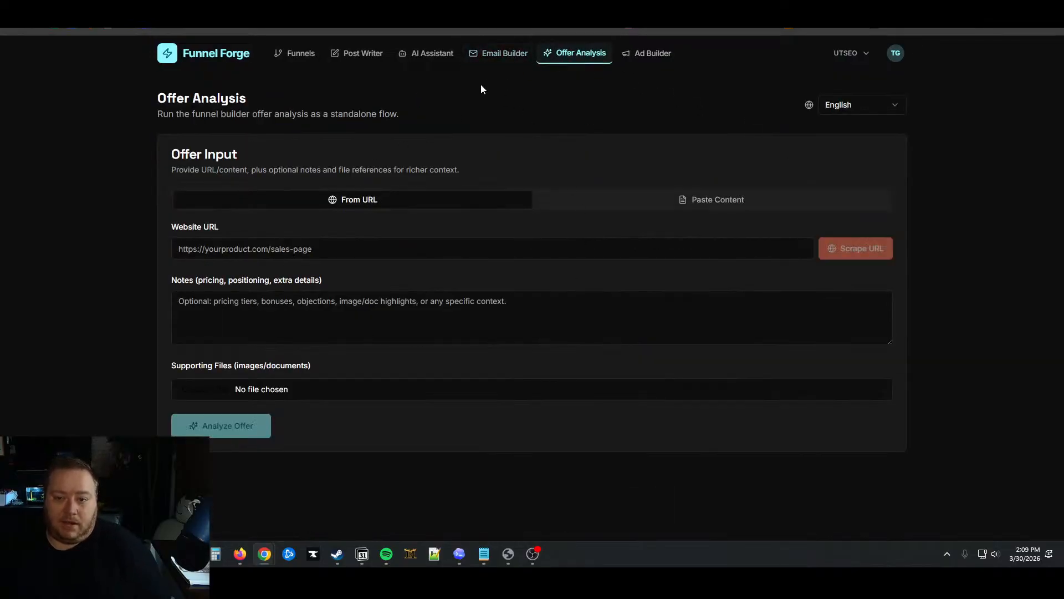
{"action": "left_click", "coordinate": [629, 52]}
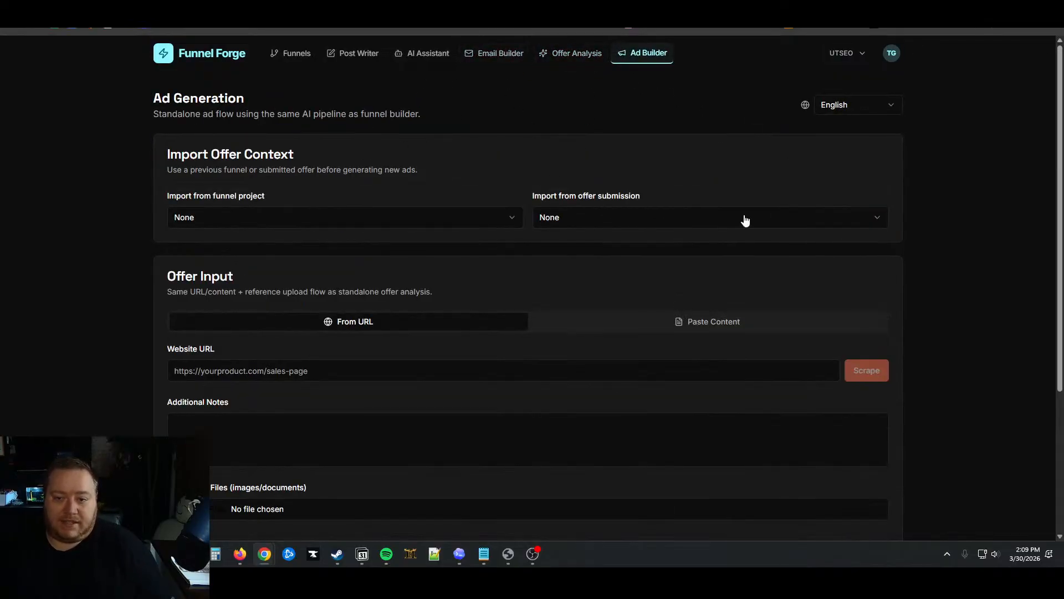
{"action": "left_click", "coordinate": [359, 53]}
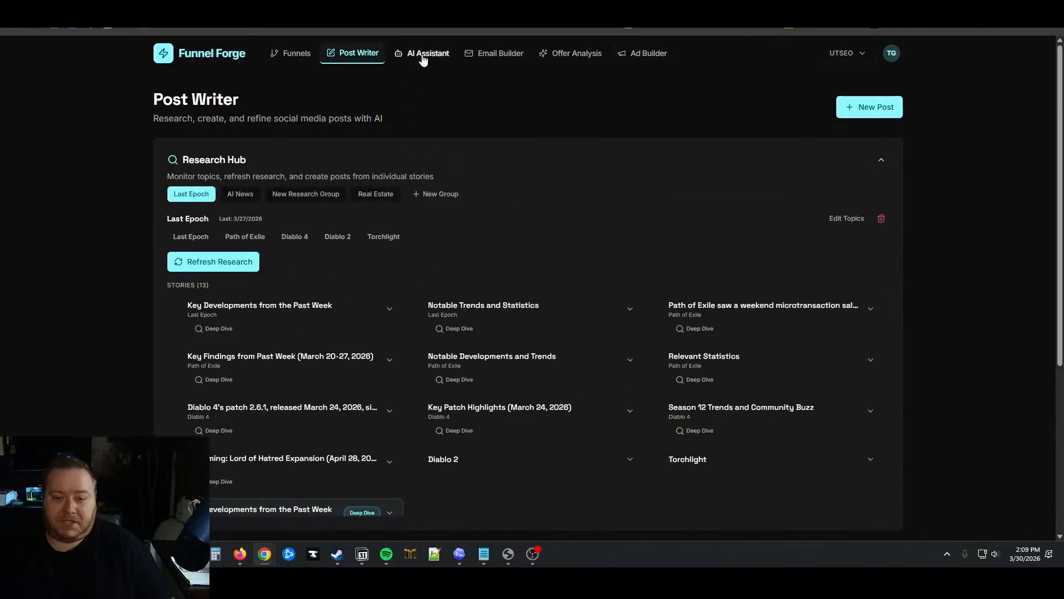
{"action": "left_click", "coordinate": [423, 55]}
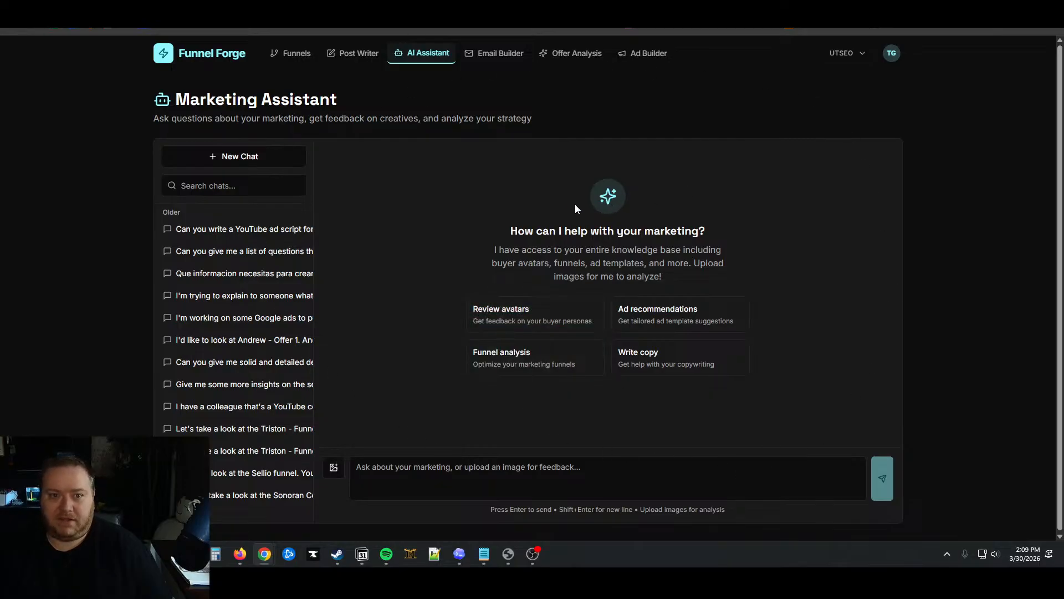
{"action": "left_click", "coordinate": [284, 55]}
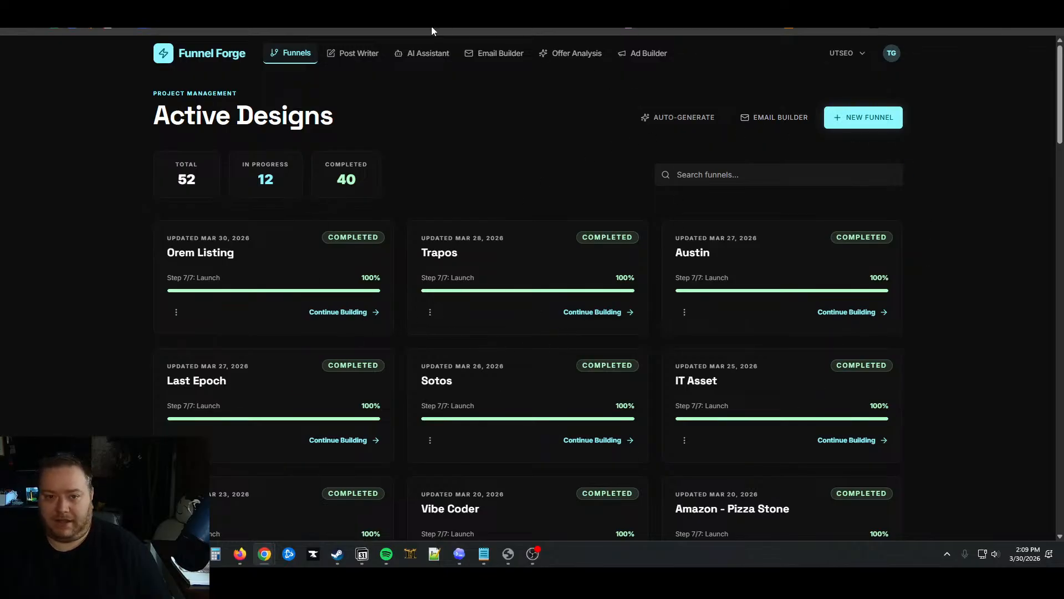
{"action": "left_click", "coordinate": [430, 53]}
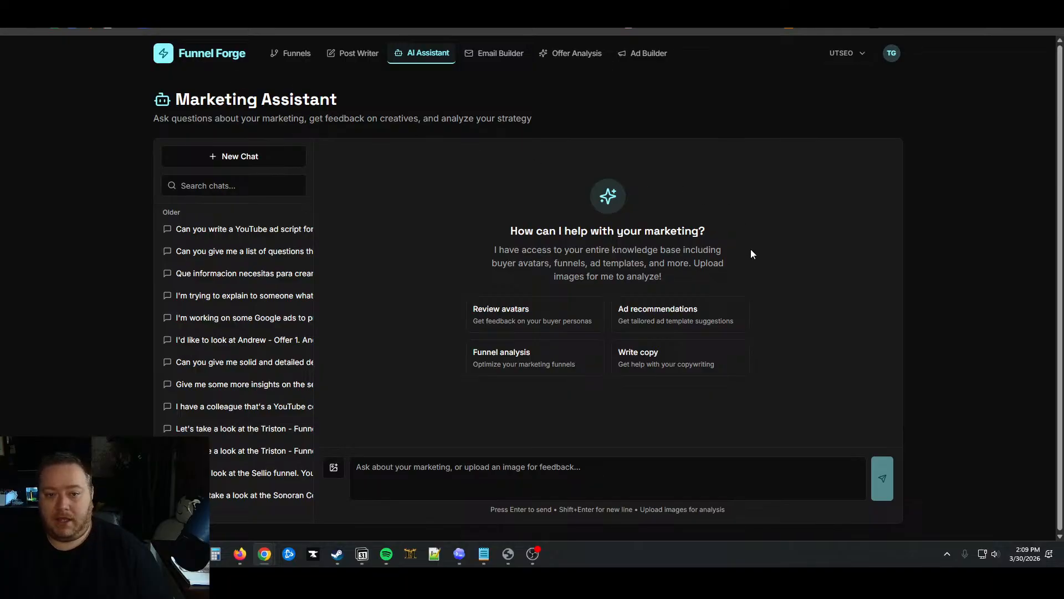
{"action": "left_click", "coordinate": [207, 56]}
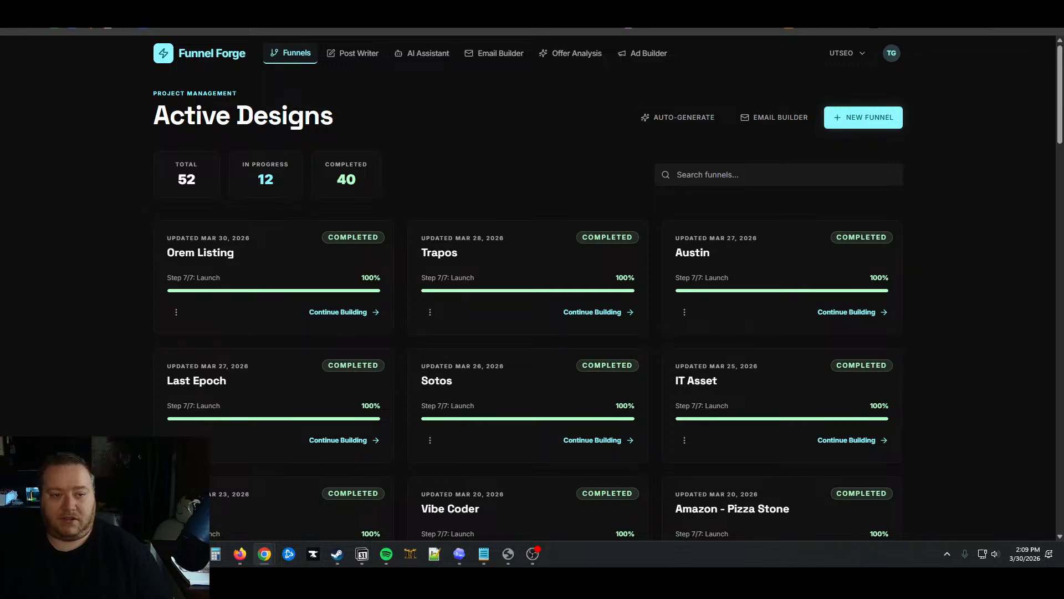
Load the /pricing page, then sign out of Funnel Forge from the TG account menu
{"action": "key", "text": "BackSpace"}
{"action": "type", "text": "pri"}
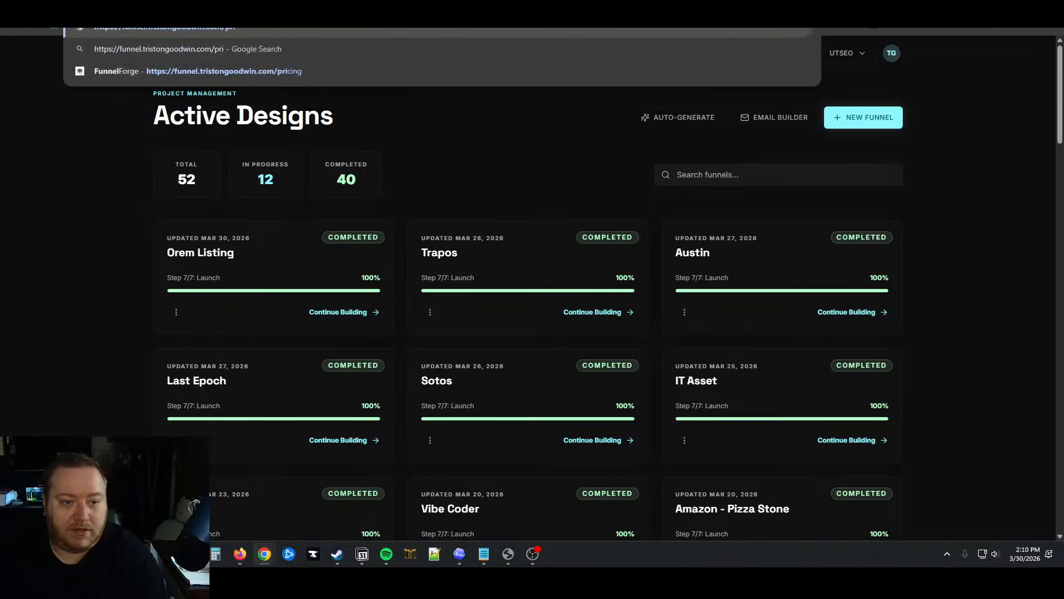
{"action": "key", "text": "Down"}
{"action": "key", "text": "Up"}
{"action": "key", "text": "Down"}
{"action": "key", "text": "Down"}
{"action": "key", "text": "Return"}
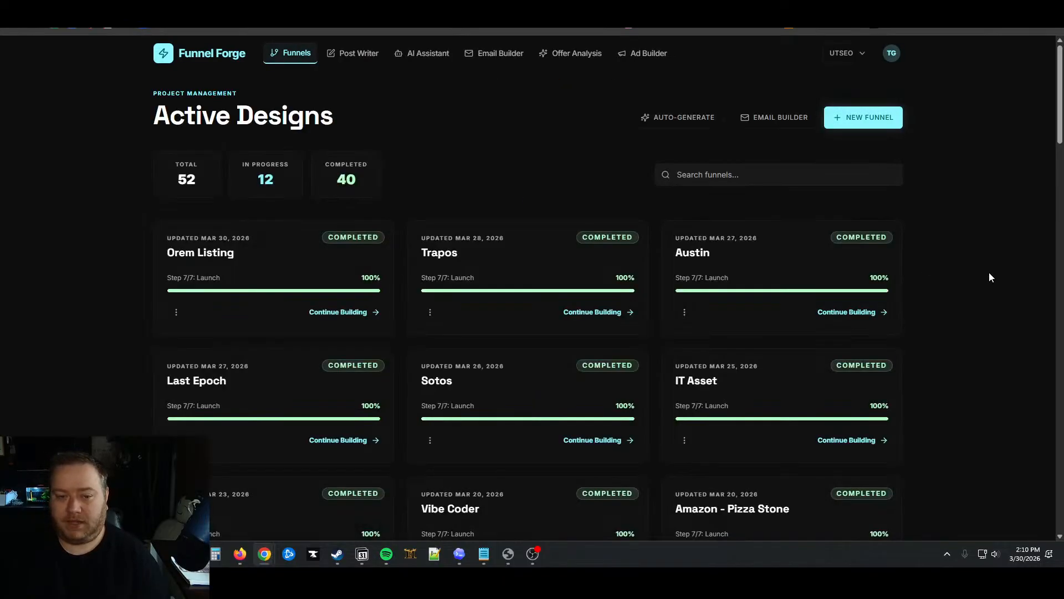
{"action": "left_click", "coordinate": [892, 53]}
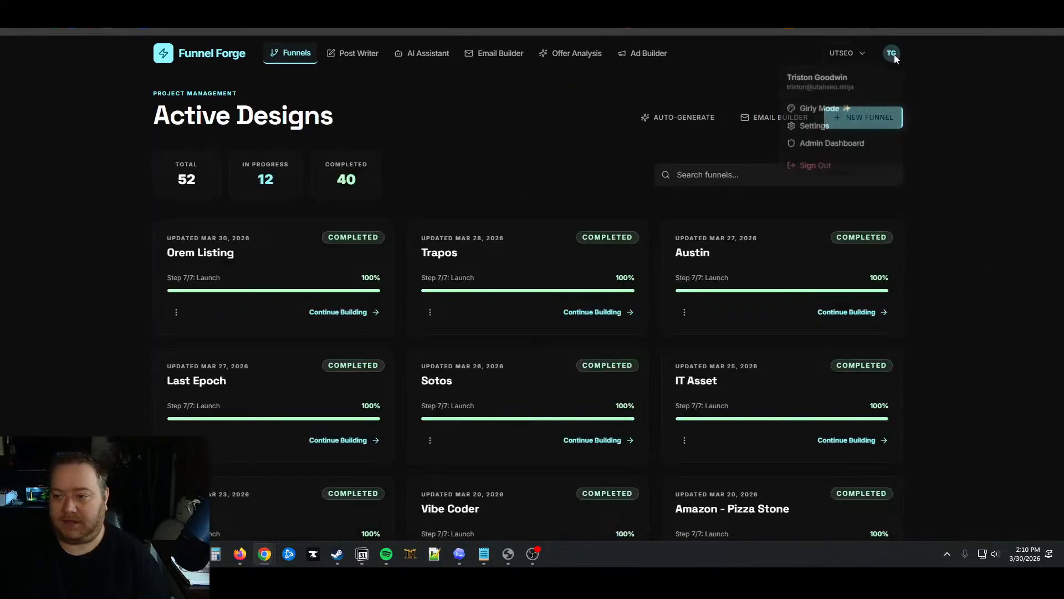
{"action": "left_click", "coordinate": [836, 168]}
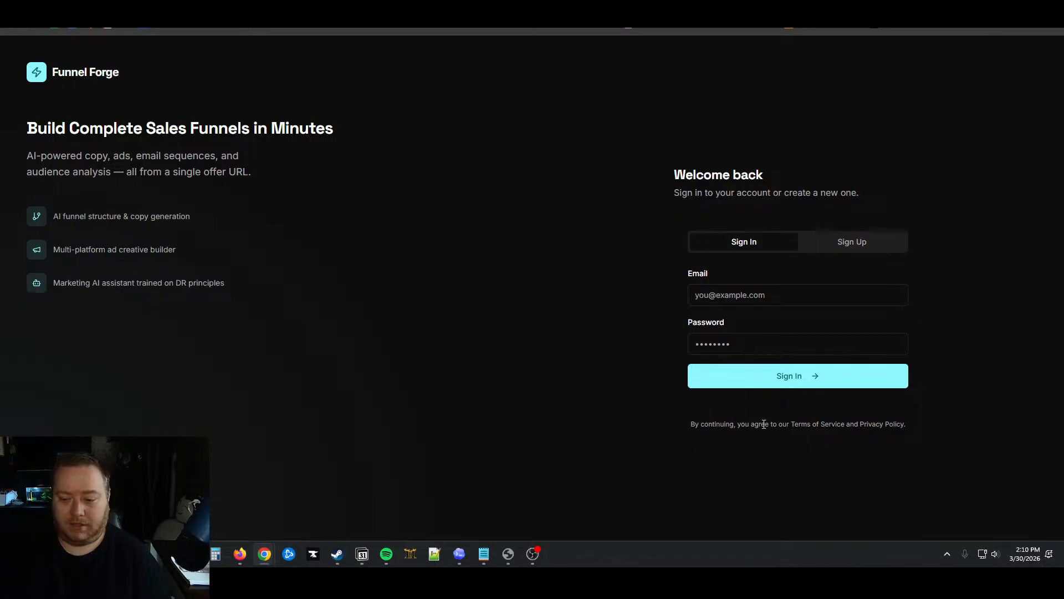
Browse the public landing page's showcase and pricing, then return to the Orem Estate project in AI Studio
{"action": "left_click", "coordinate": [45, 73]}
{"action": "scroll", "coordinate": [337, 206], "scroll_direction": "down", "scroll_amount": 10}
{"action": "scroll", "coordinate": [337, 199], "scroll_direction": "down", "scroll_amount": 15}
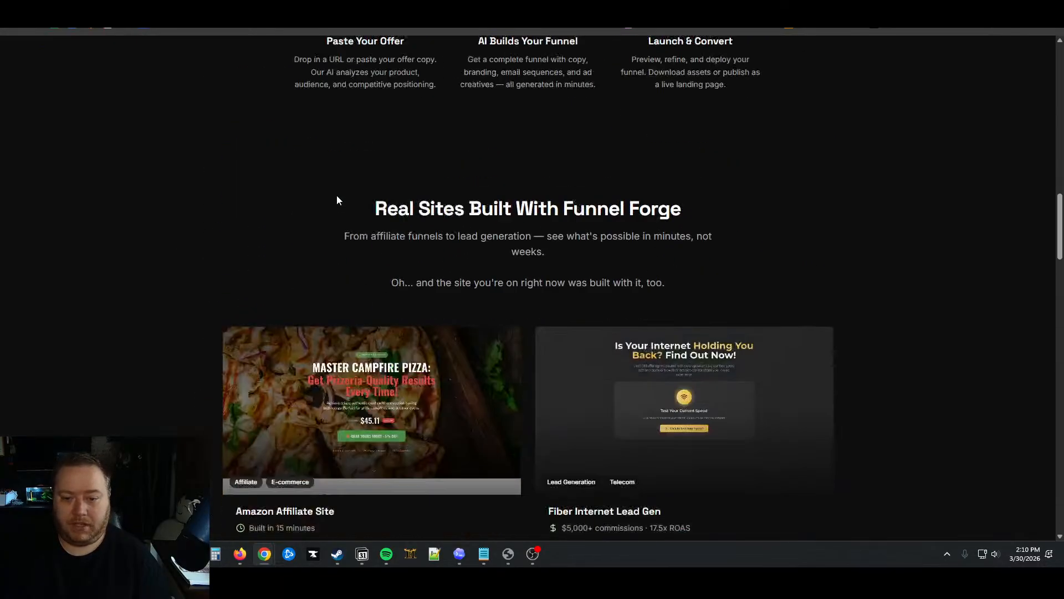
{"action": "scroll", "coordinate": [337, 195], "scroll_direction": "up", "scroll_amount": 8}
{"action": "scroll", "coordinate": [337, 192], "scroll_direction": "up", "scroll_amount": 5}
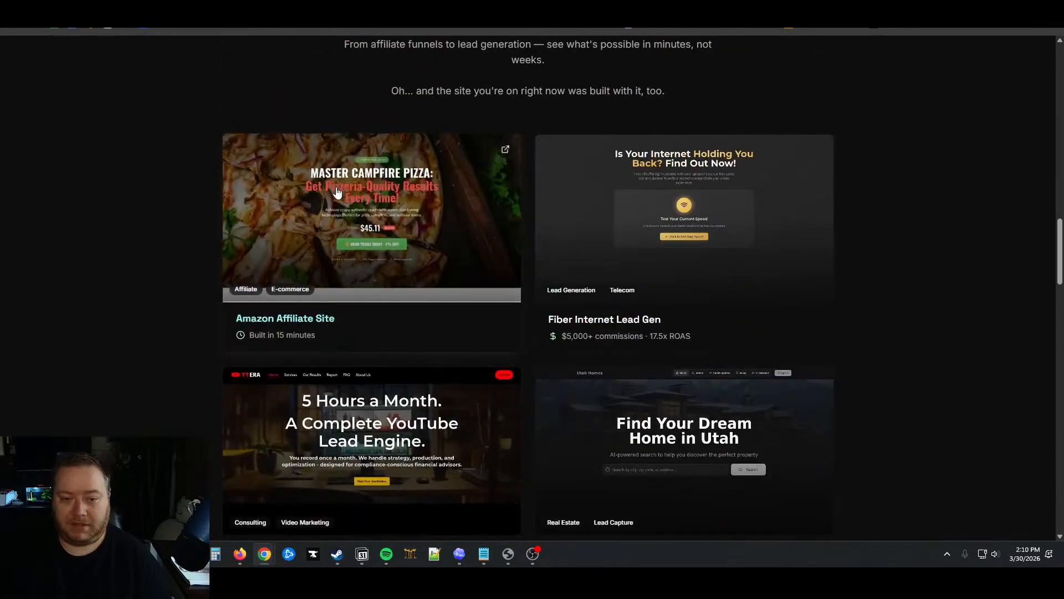
{"action": "scroll", "coordinate": [338, 191], "scroll_direction": "down", "scroll_amount": 18}
{"action": "scroll", "coordinate": [337, 191], "scroll_direction": "down", "scroll_amount": 1}
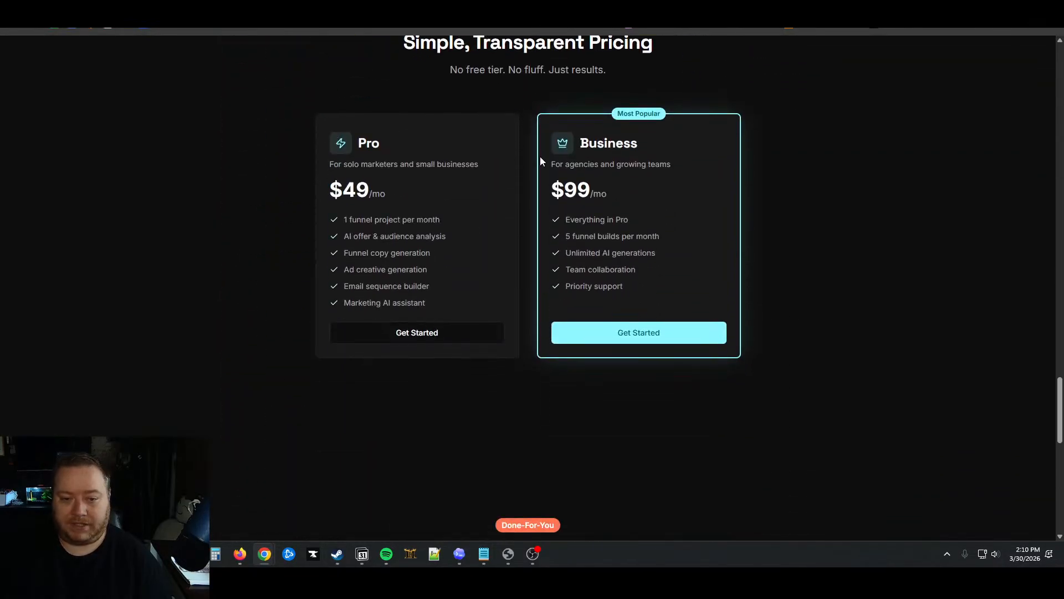
{"action": "scroll", "coordinate": [907, 266], "scroll_direction": "down", "scroll_amount": 9}
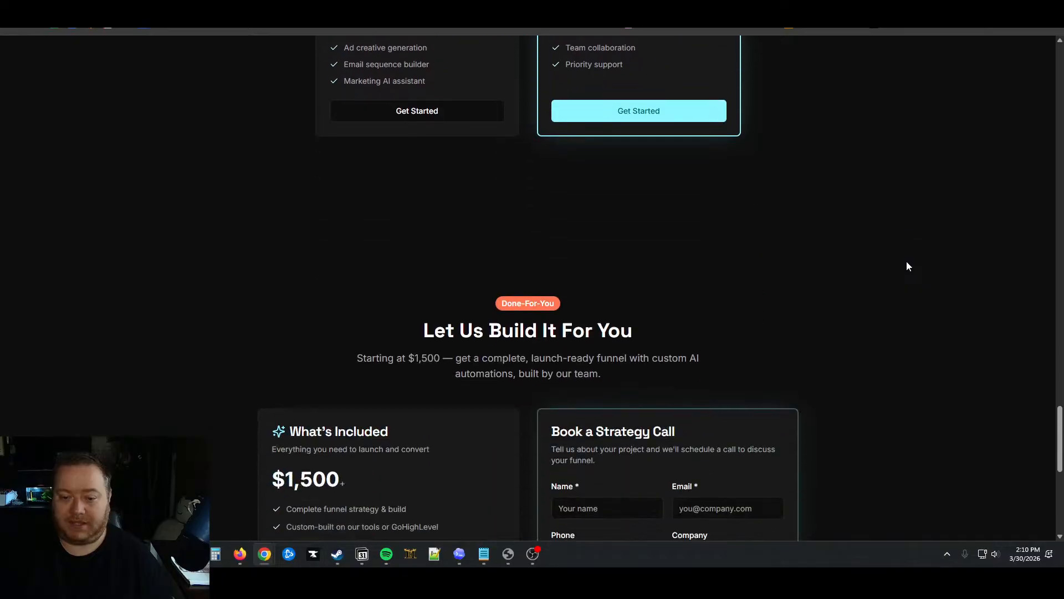
{"action": "scroll", "coordinate": [915, 264], "scroll_direction": "up", "scroll_amount": 1}
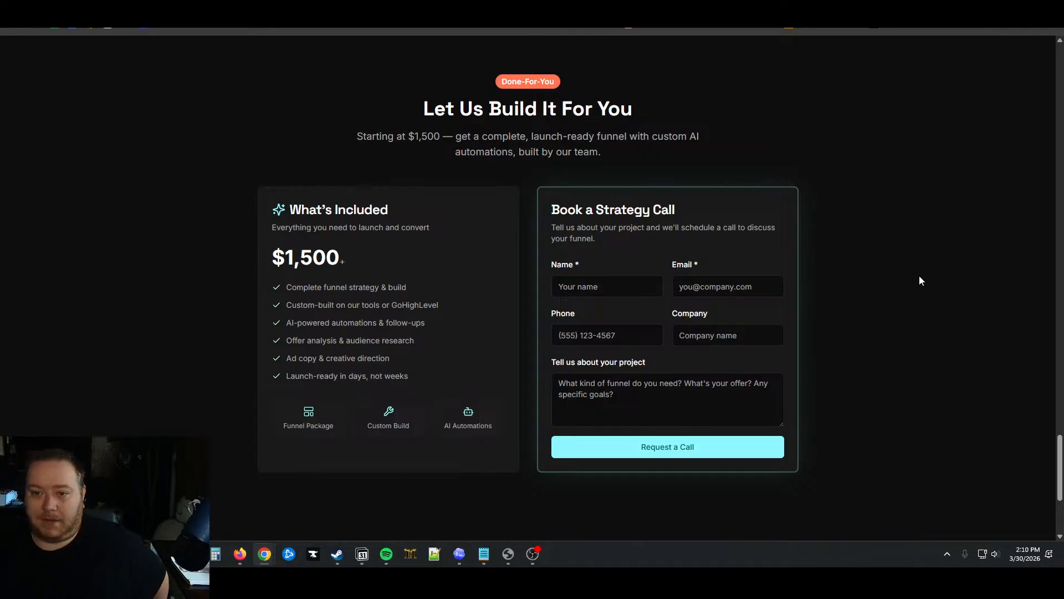
{"action": "scroll", "coordinate": [915, 304], "scroll_direction": "up", "scroll_amount": 15}
{"action": "scroll", "coordinate": [923, 317], "scroll_direction": "up", "scroll_amount": 20}
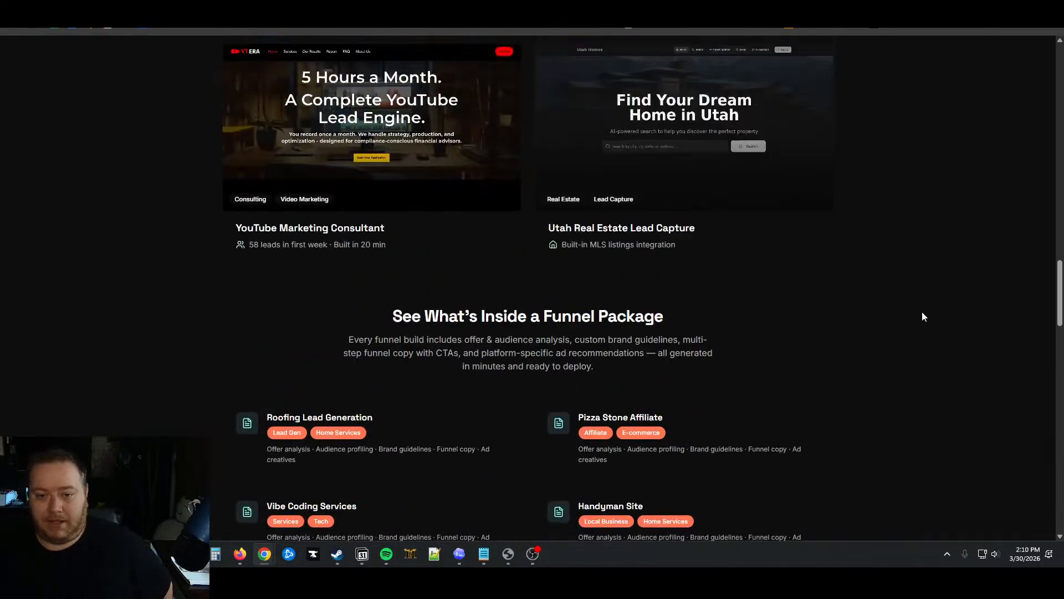
{"action": "scroll", "coordinate": [766, 263], "scroll_direction": "up", "scroll_amount": 10}
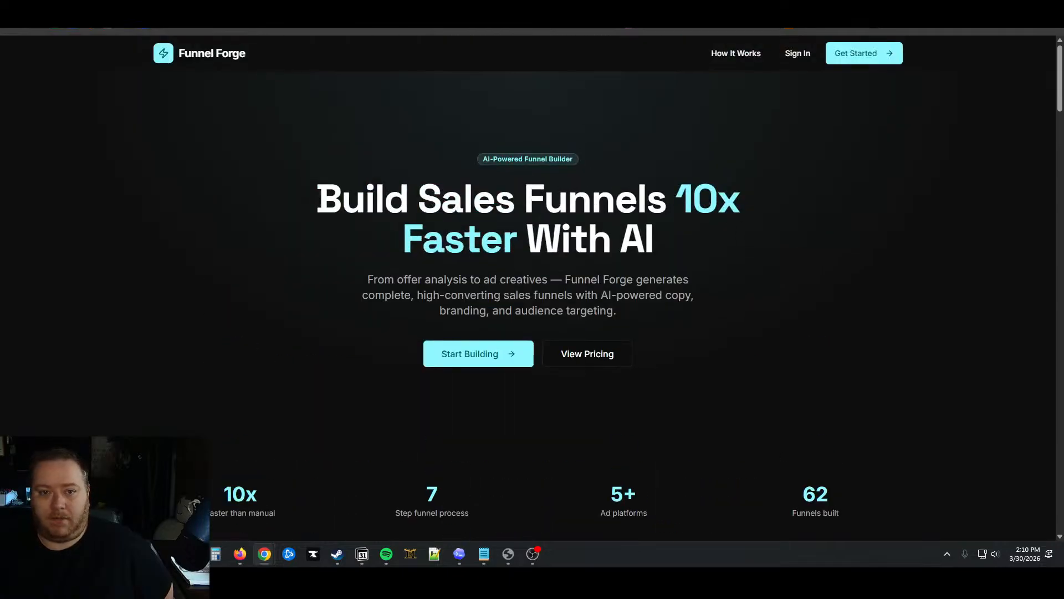
{"action": "left_click", "coordinate": [444, 4]}
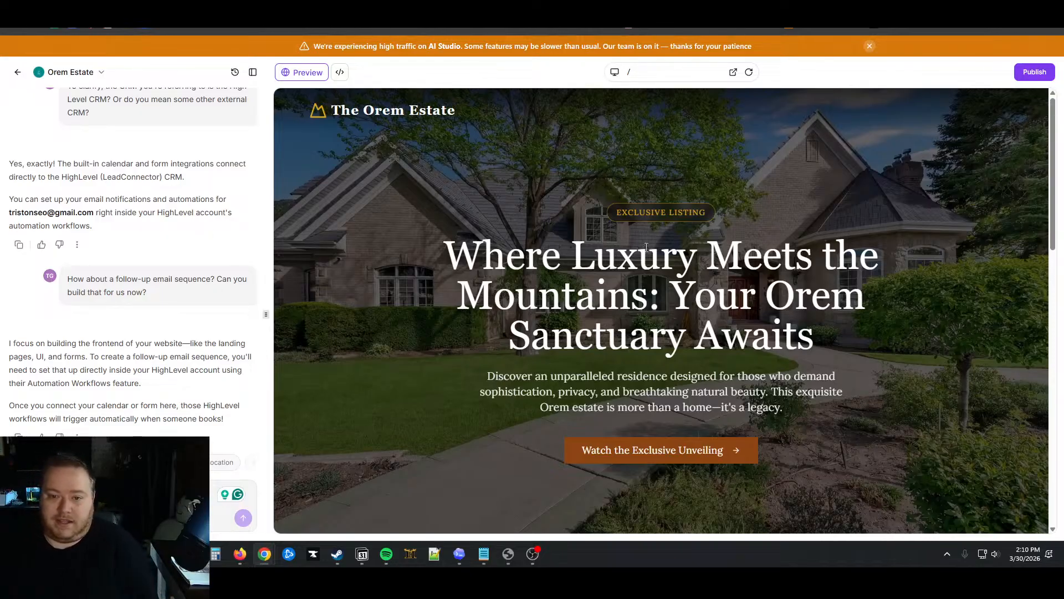
{"action": "scroll", "coordinate": [169, 344], "scroll_direction": "up", "scroll_amount": 6}
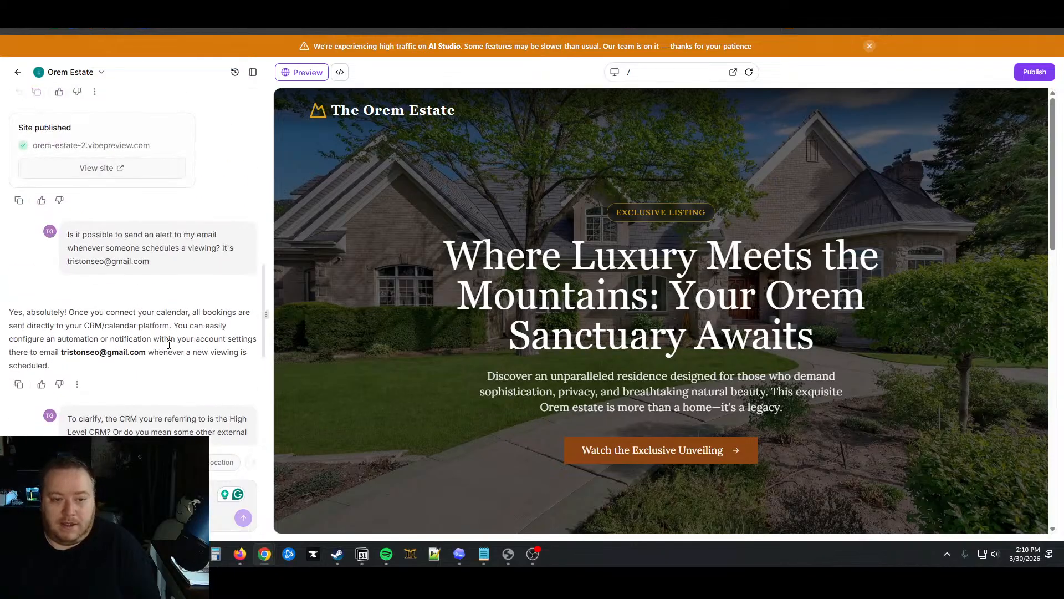
{"action": "scroll", "coordinate": [169, 344], "scroll_direction": "down", "scroll_amount": 6}
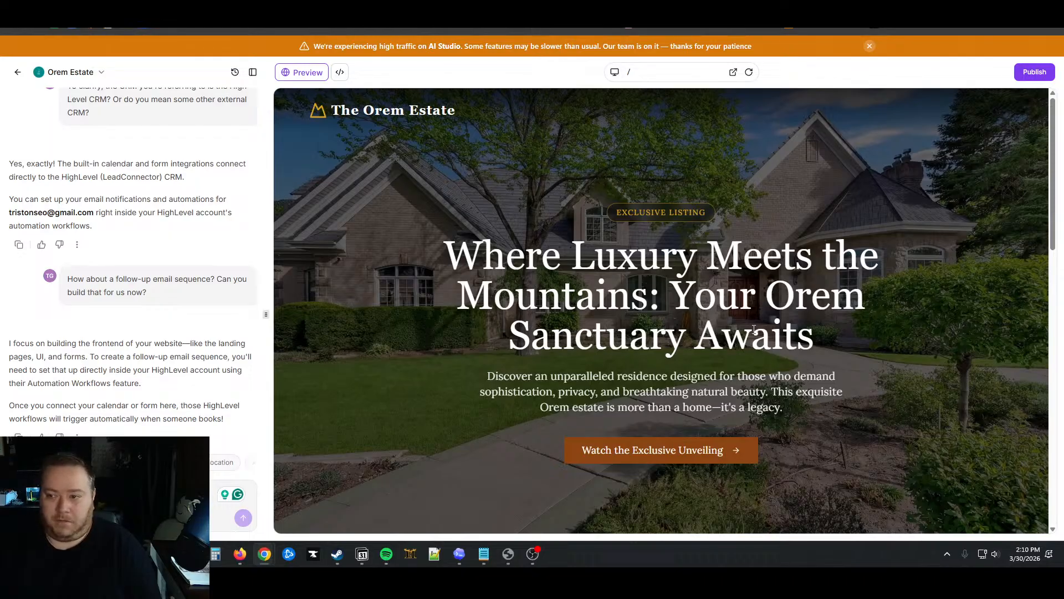
{"action": "scroll", "coordinate": [755, 330], "scroll_direction": "down", "scroll_amount": 5}
{"action": "scroll", "coordinate": [755, 330], "scroll_direction": "down", "scroll_amount": 10}
{"action": "scroll", "coordinate": [755, 330], "scroll_direction": "up", "scroll_amount": 15}
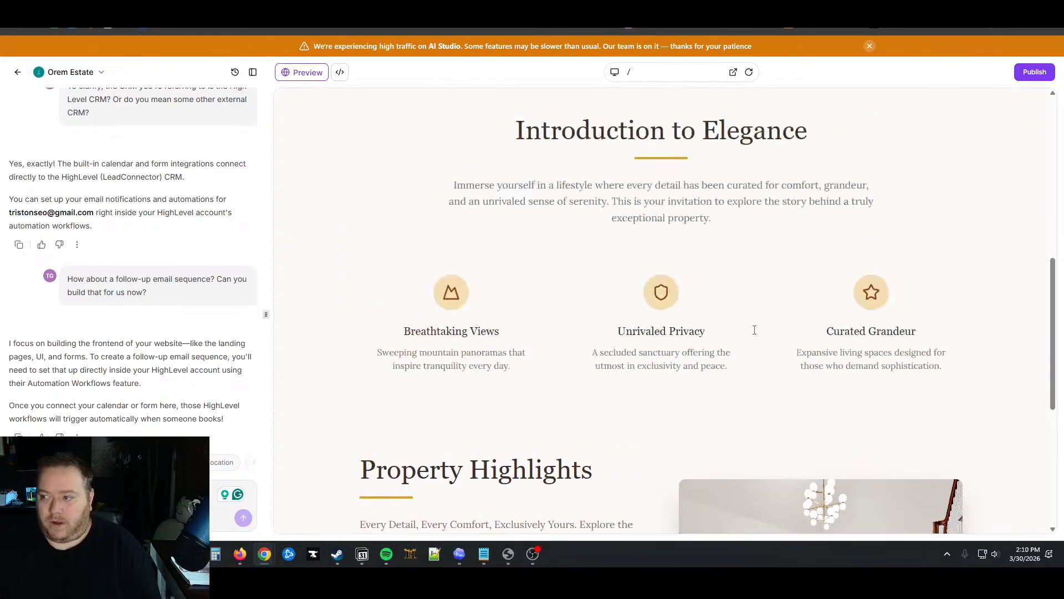